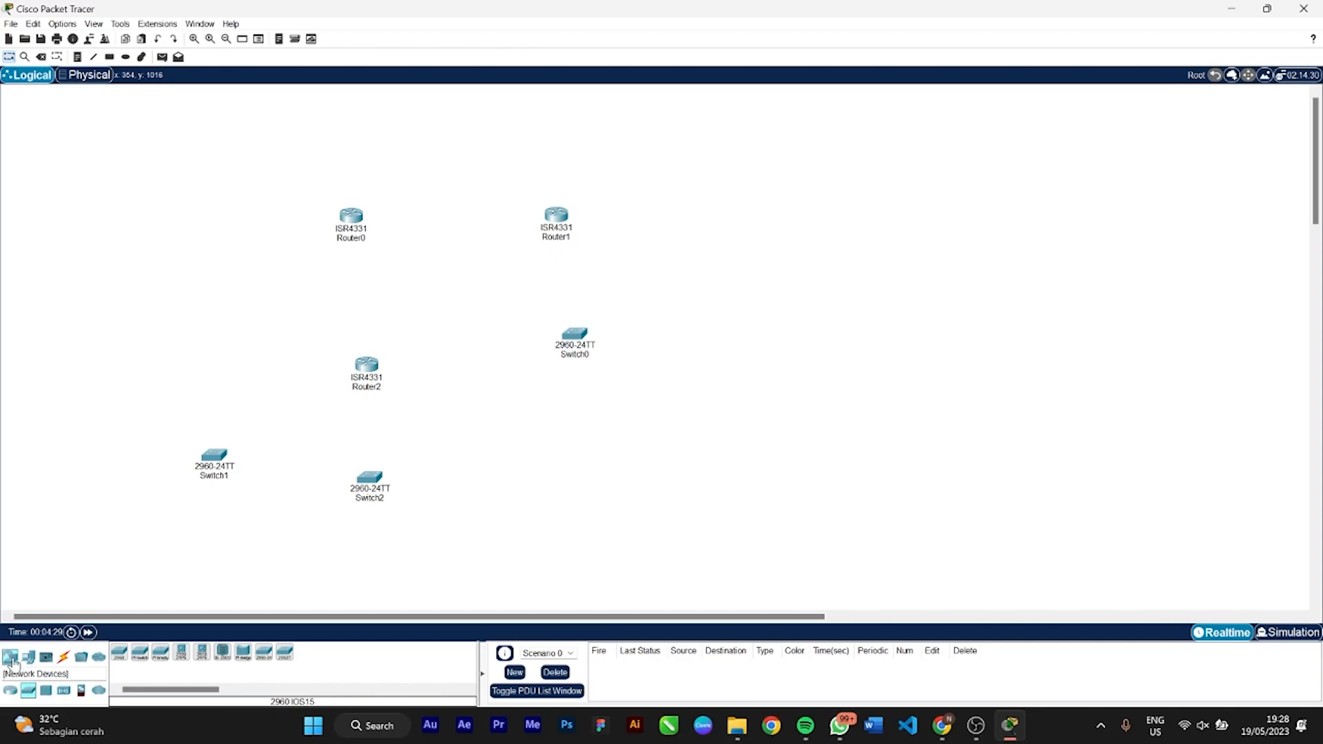
Place four PCs: two stacked to the left of Switch1 and two to the right of Switch2
left_click(10, 661)
left_click(28, 657)
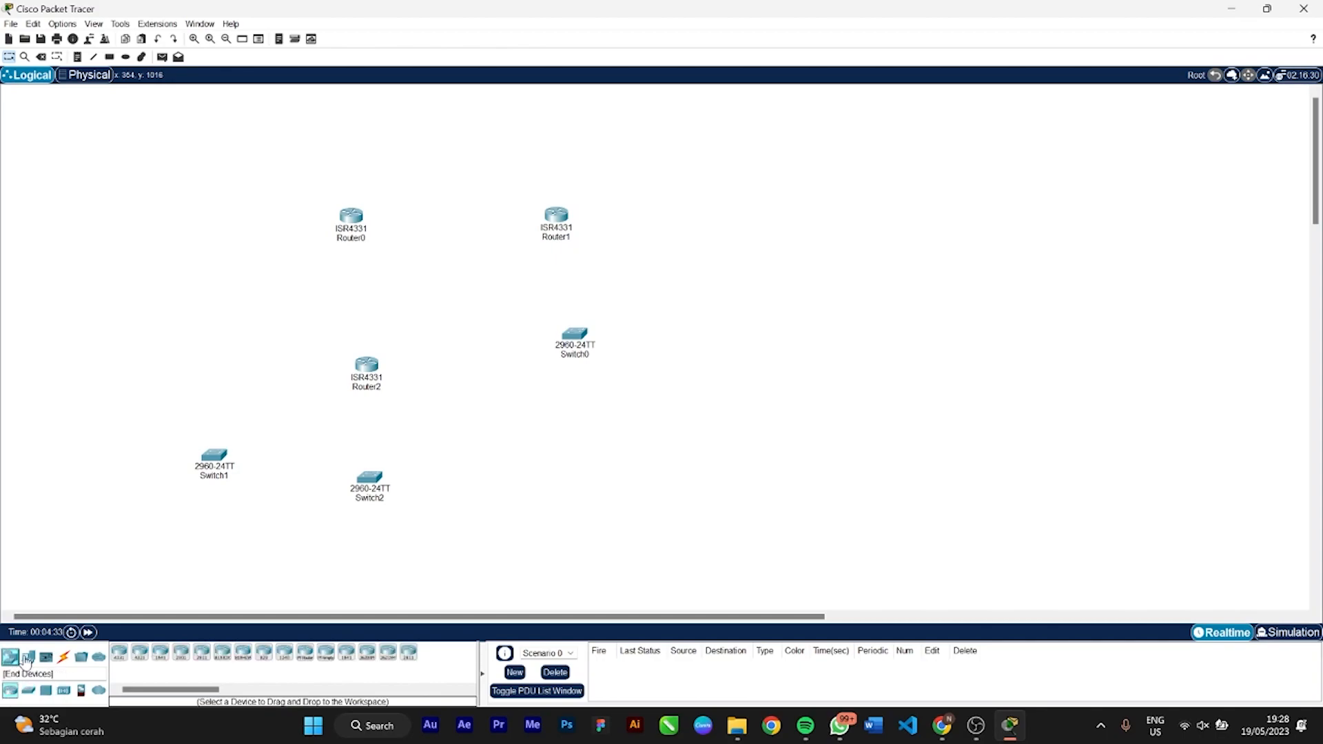
left_click(119, 652)
left_click(89, 398)
left_click(85, 531)
left_click(486, 440)
left_click(470, 567)
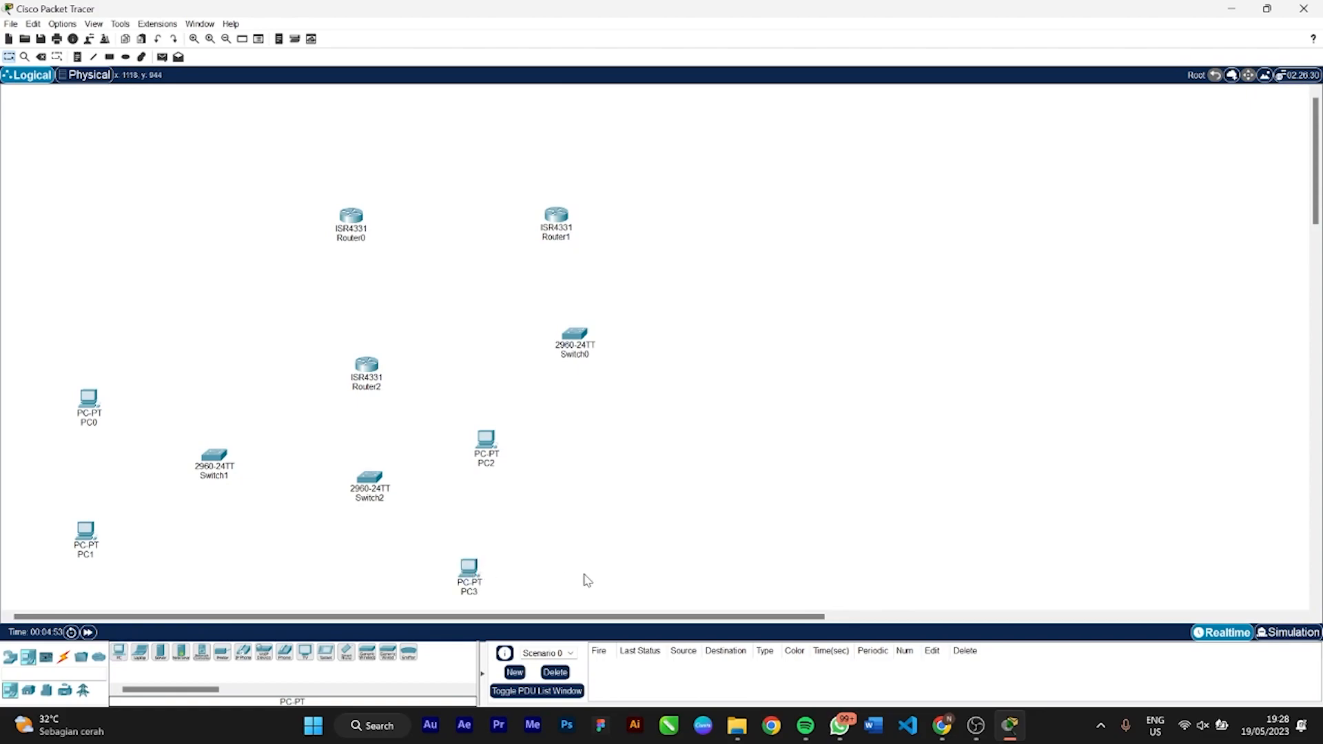
Add a Server-PT to the right of Switch0
left_click(9, 656)
left_click(28, 657)
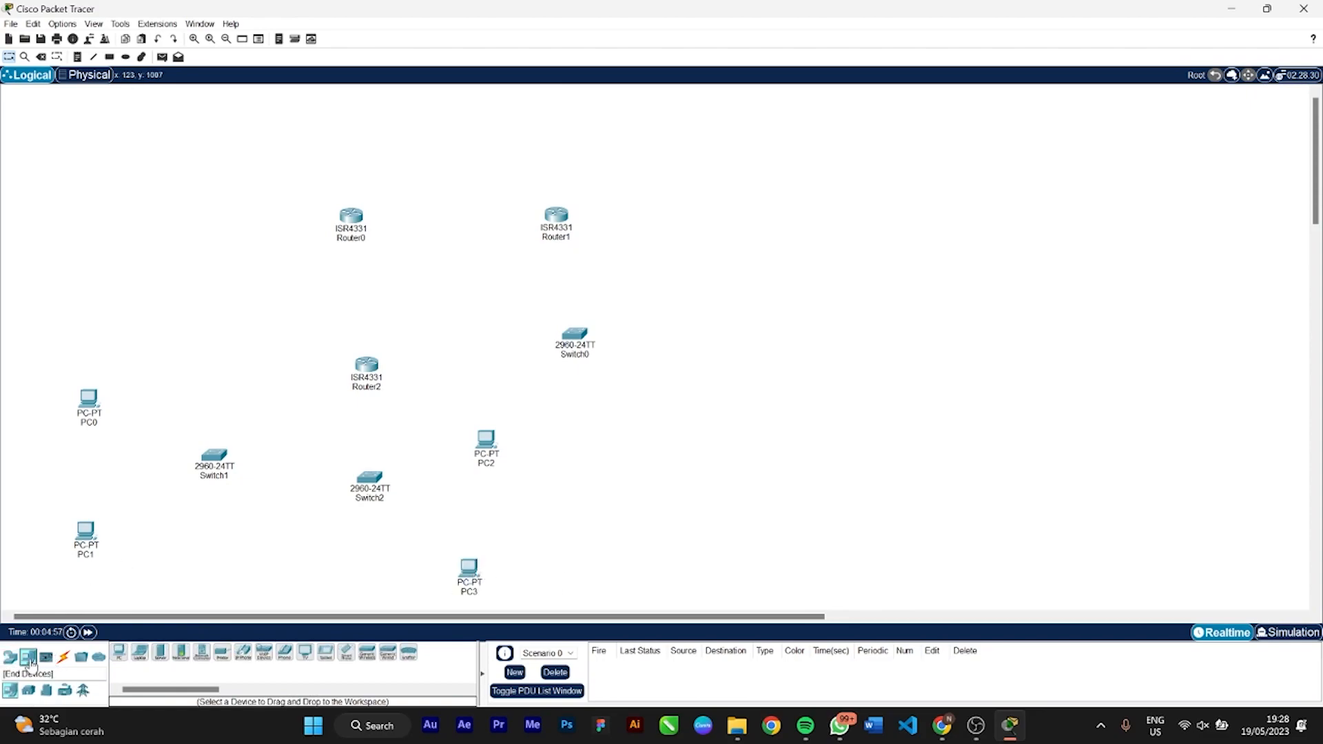
left_click(160, 652)
left_click(750, 338)
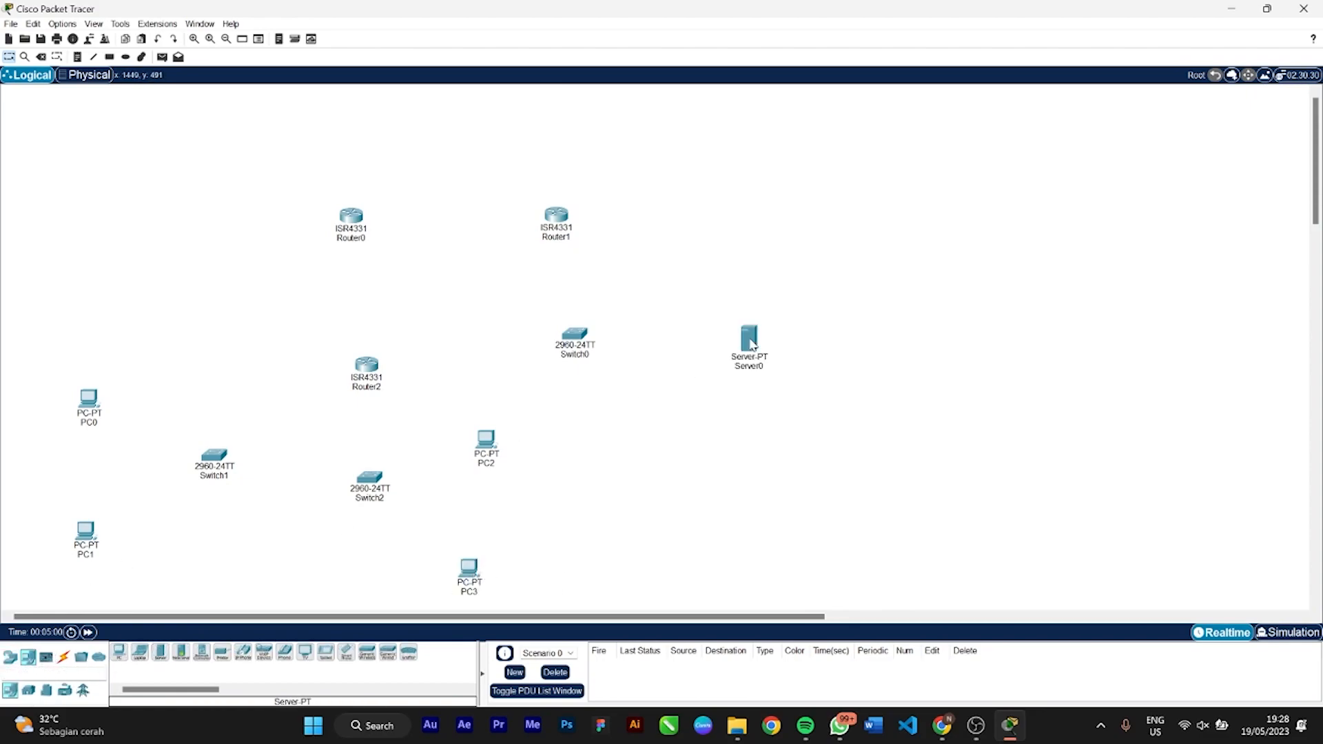
Connect Router0 GigabitEthernet0/0/0 to Router1 GigabitEthernet0/0/0 with a copper straight-through cable
left_click(64, 658)
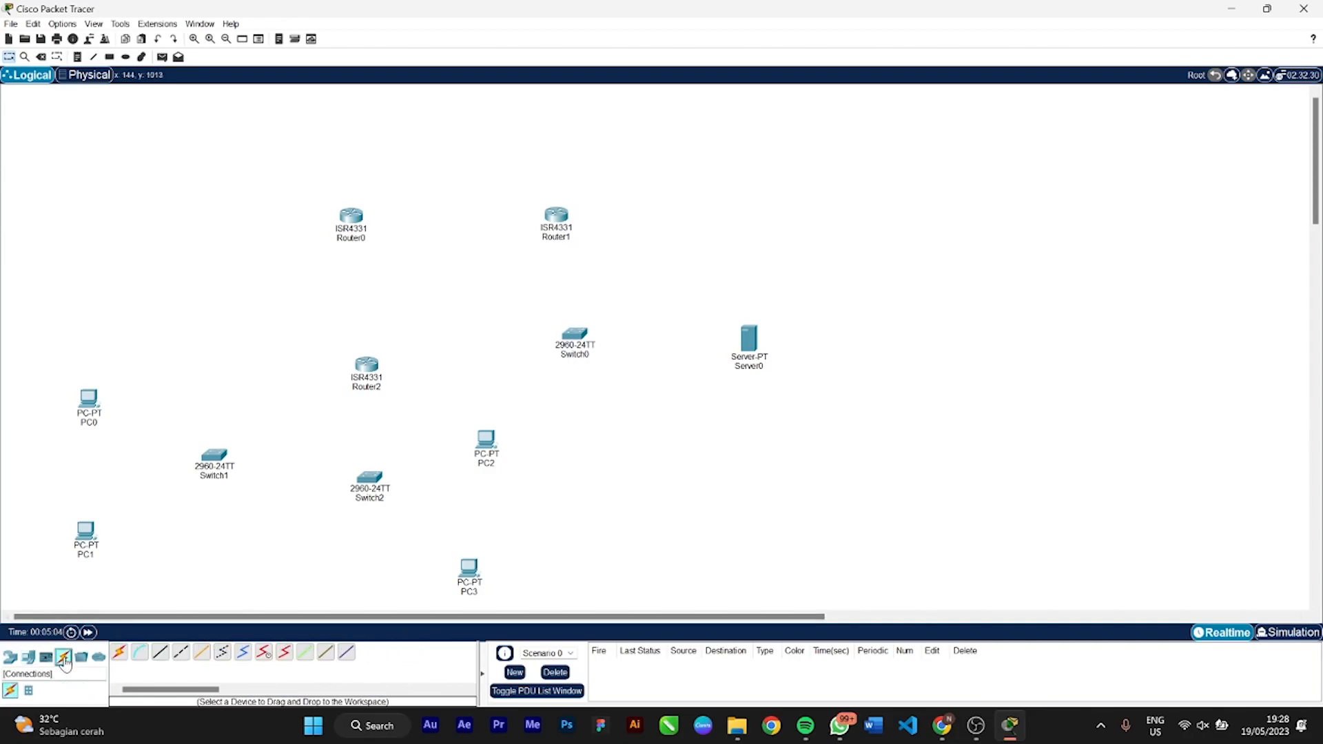
left_click(160, 652)
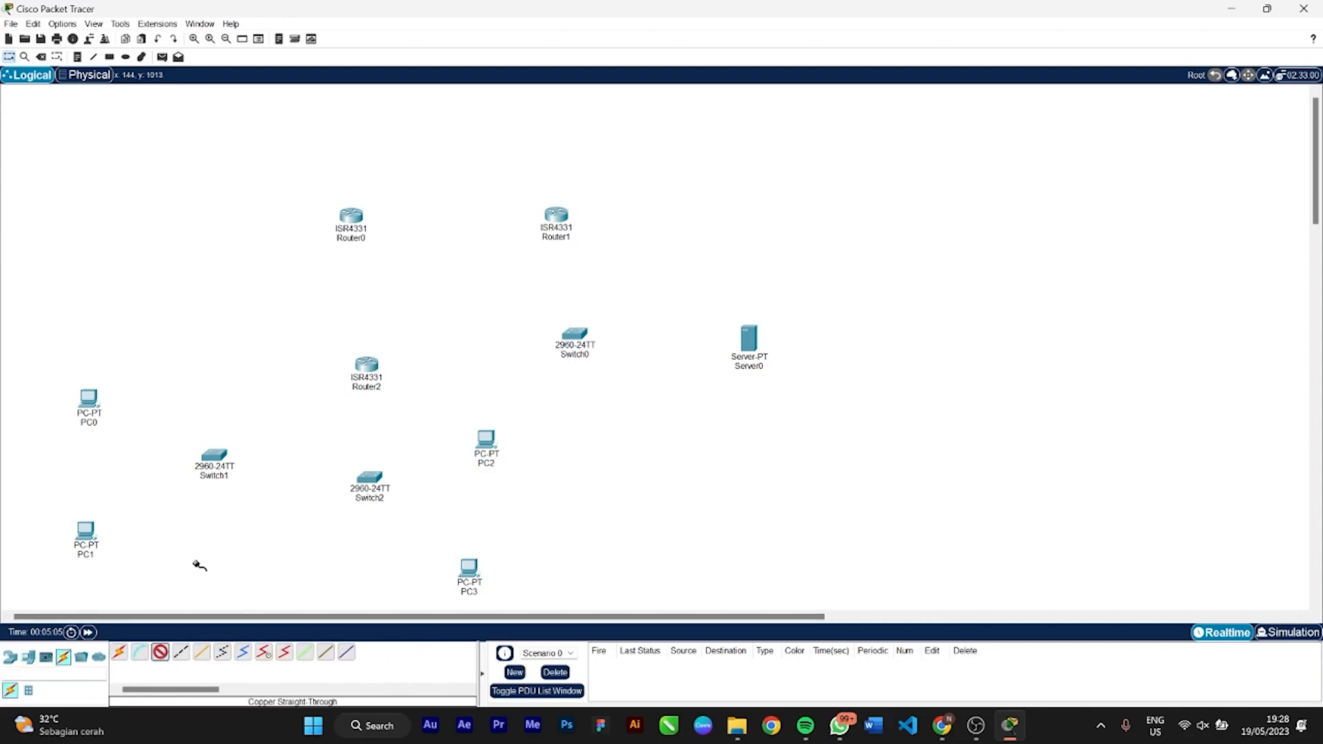
left_click(353, 220)
left_click(382, 278)
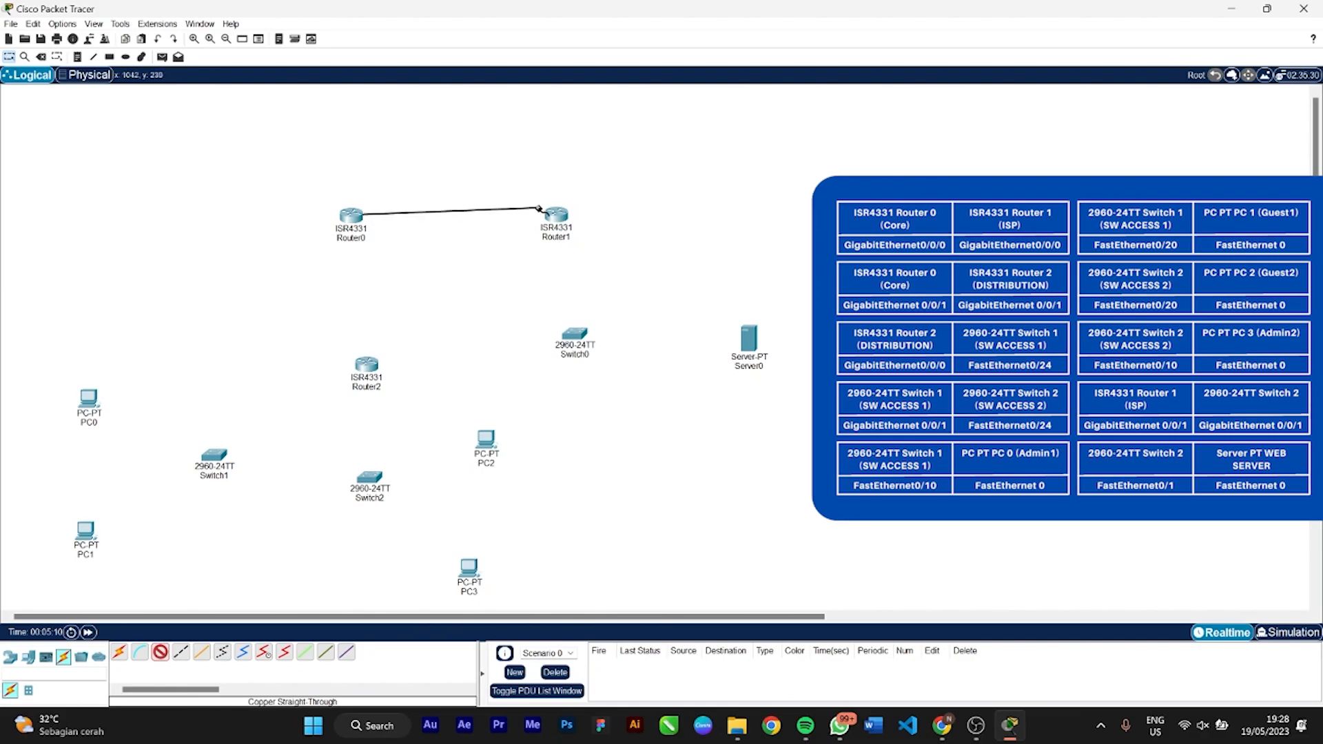
left_click(558, 216)
left_click(576, 273)
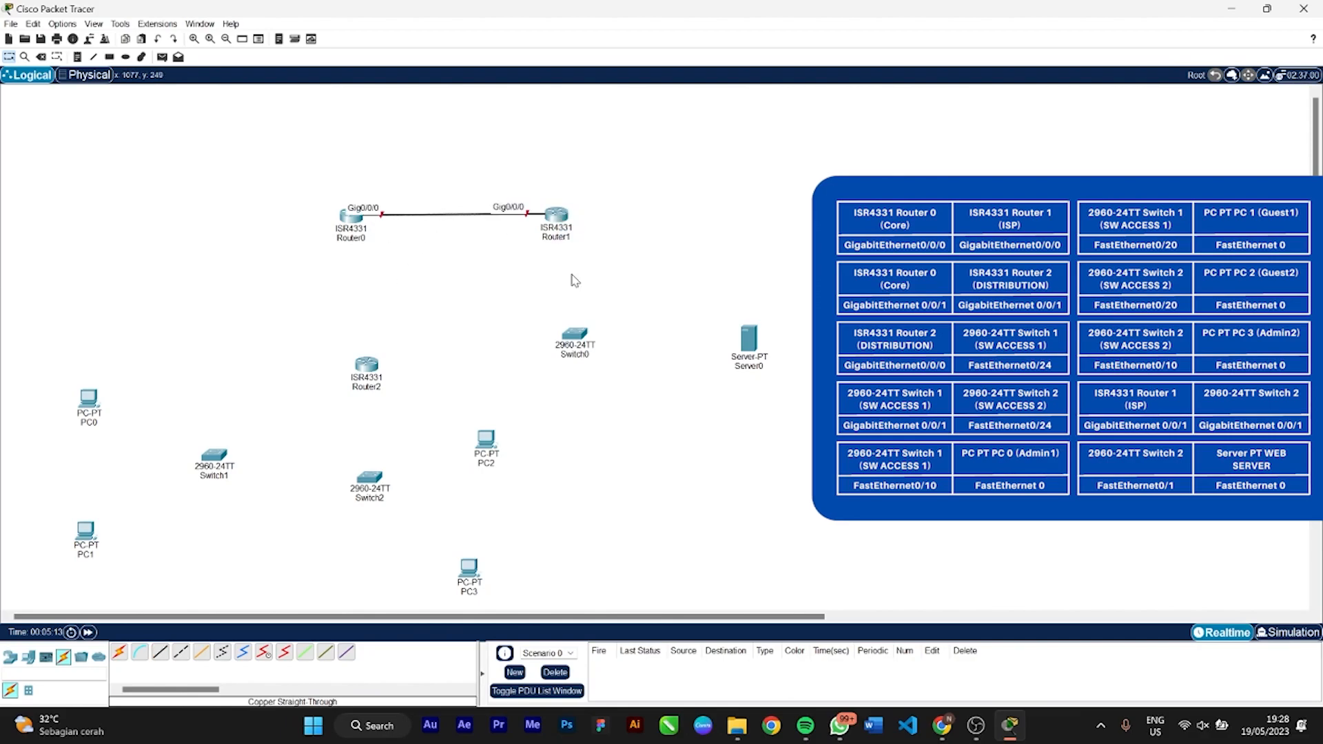
Connect Router0 GigabitEthernet0/0/1 to Router2 GigabitEthernet0/0/1 with a copper straight-through cable
left_click(354, 219)
left_click(407, 275)
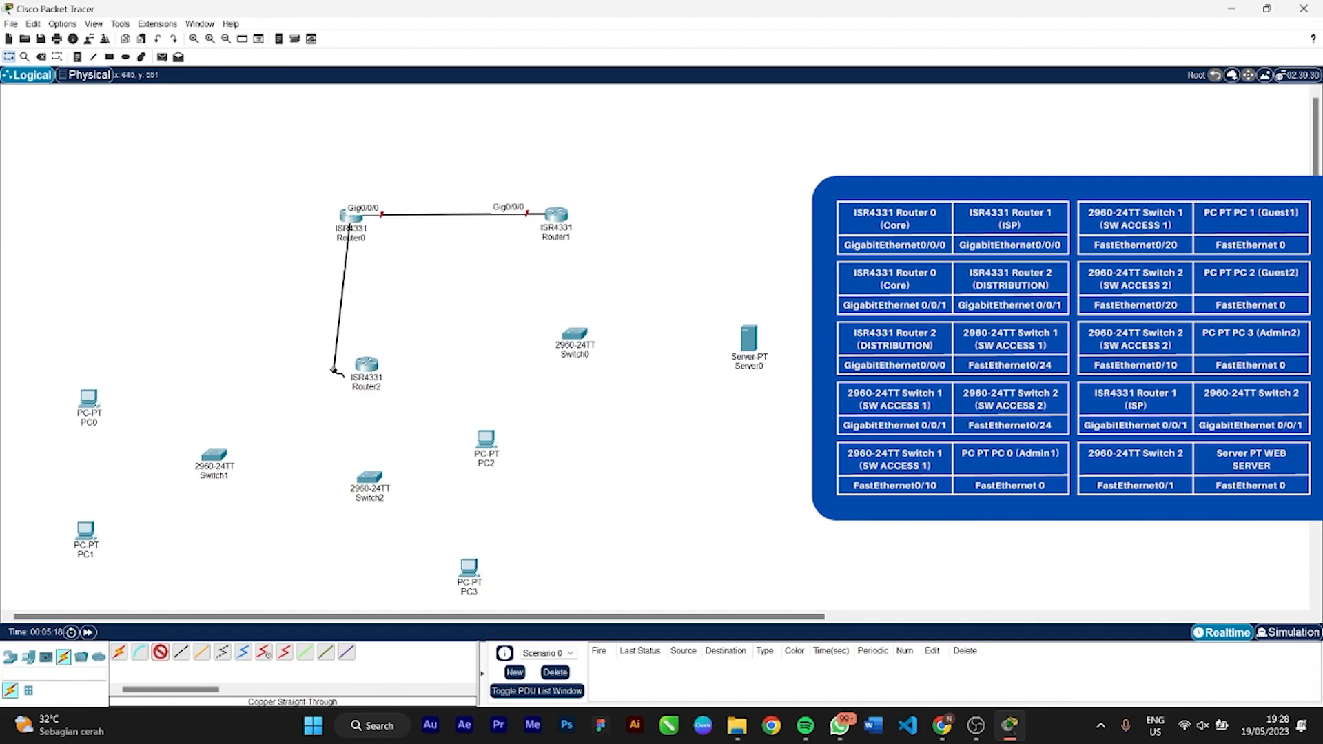
left_click(367, 367)
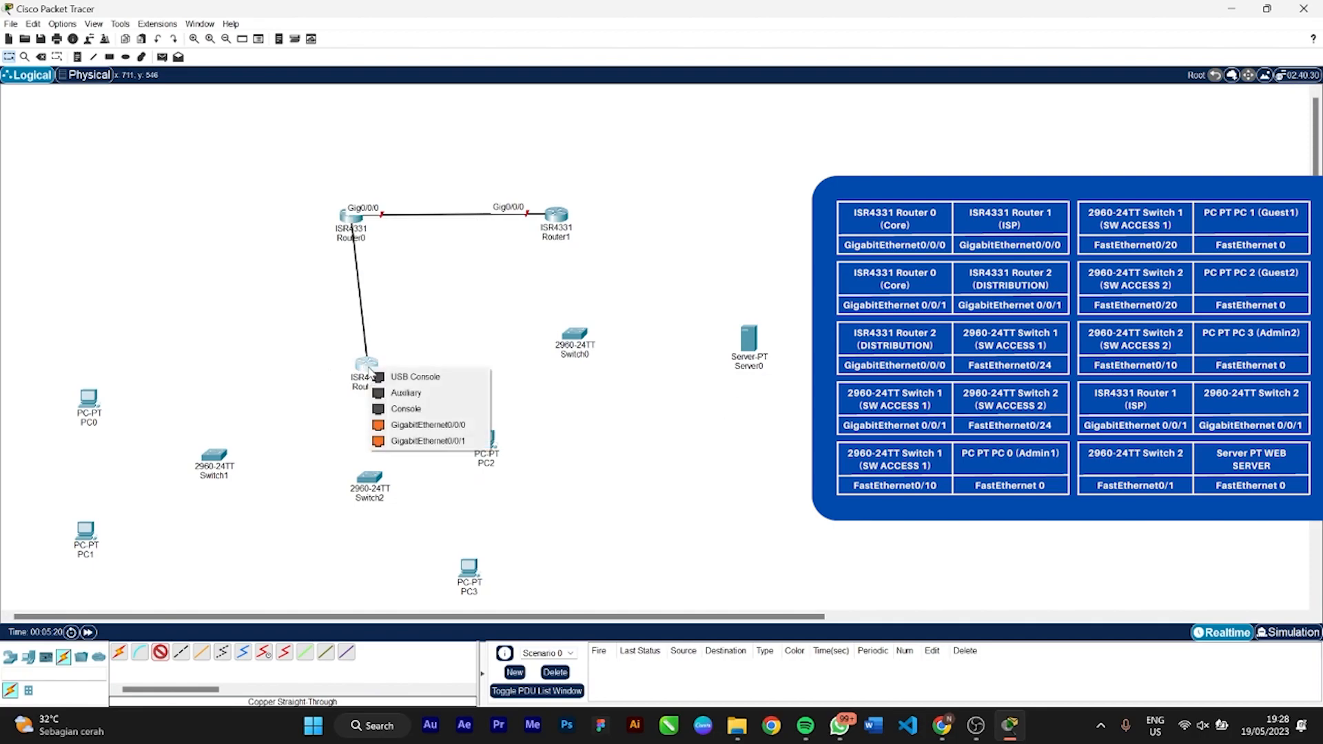
left_click(395, 445)
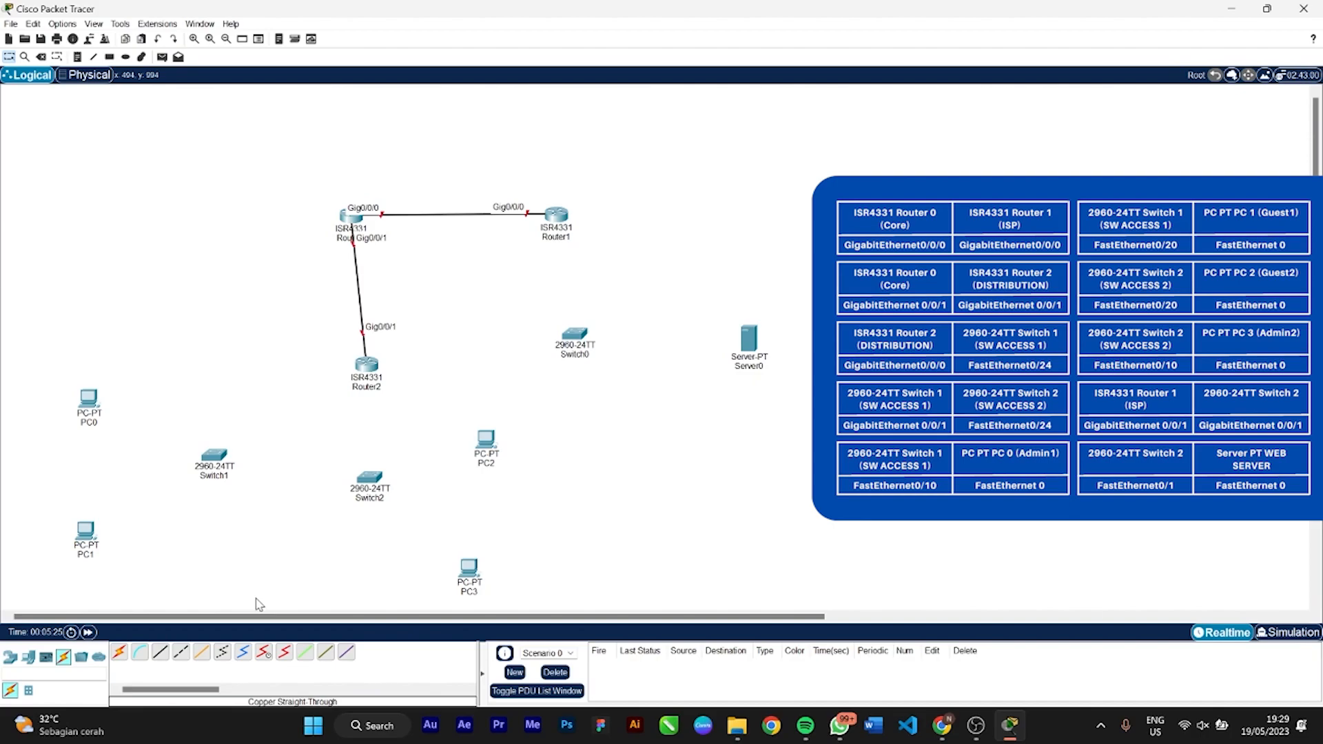
Connect Router2 GigabitEthernet0/0/0 to Switch1 FastEthernet0/24 with a copper straight-through cable
left_click(160, 651)
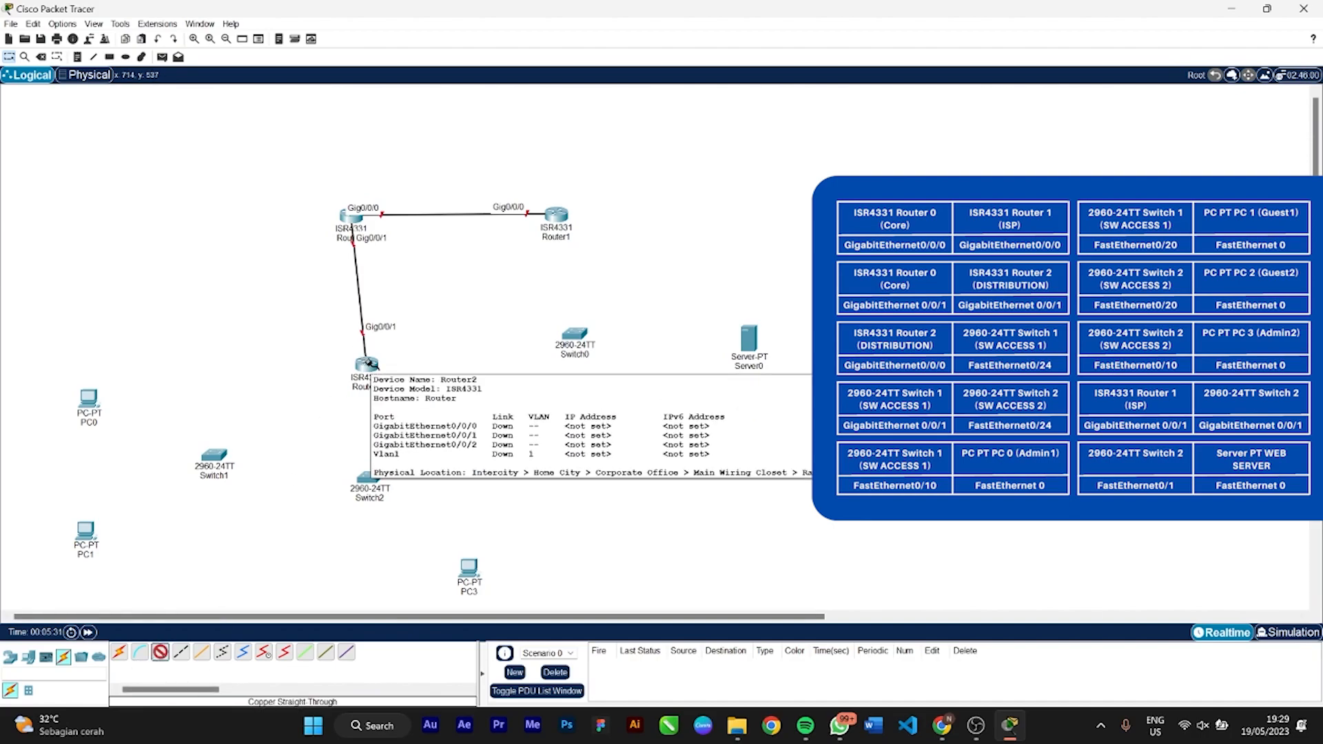
left_click(368, 364)
left_click(426, 421)
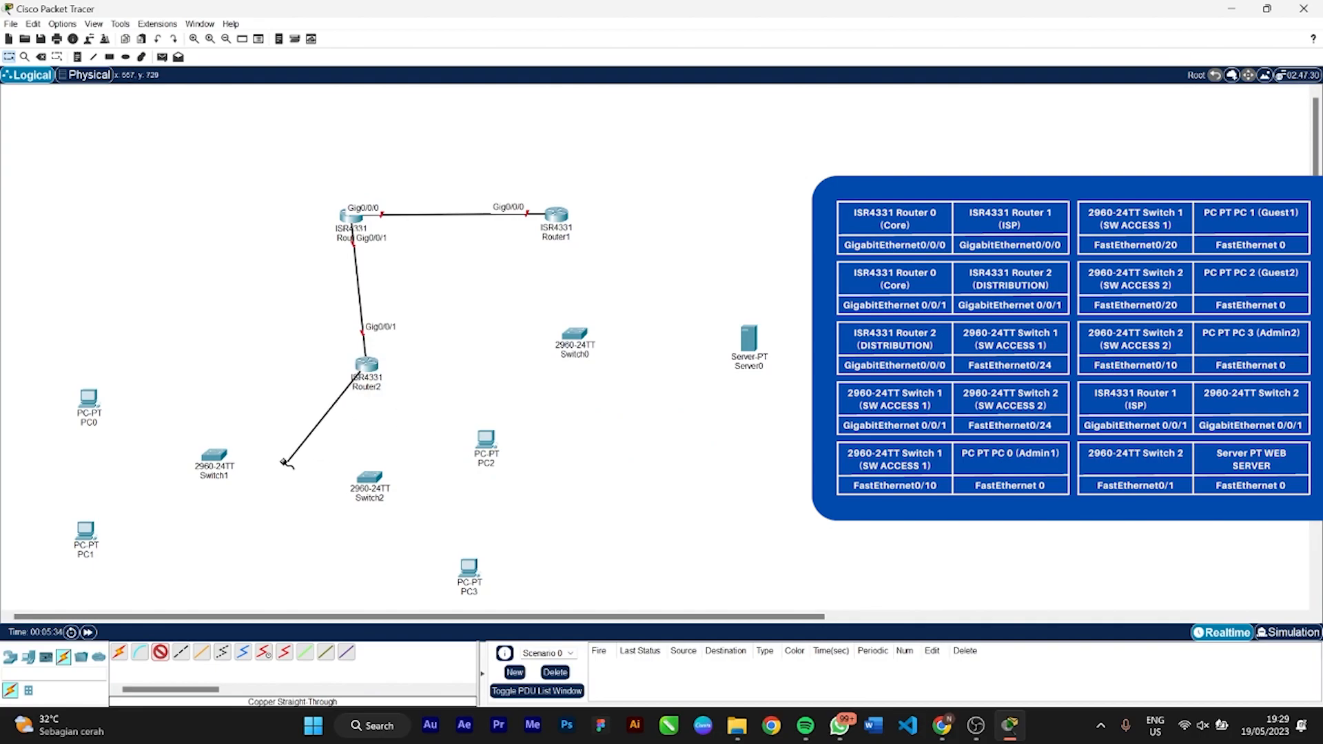
left_click(210, 457)
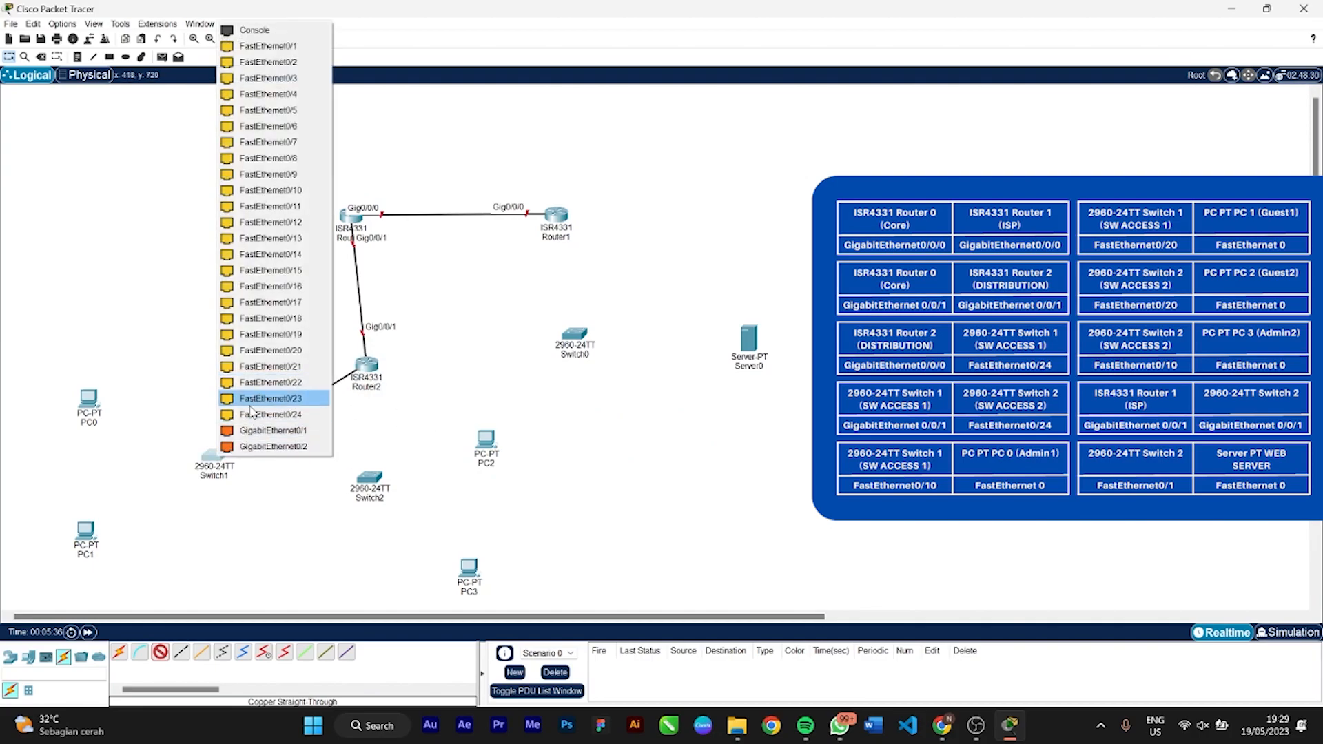
left_click(271, 414)
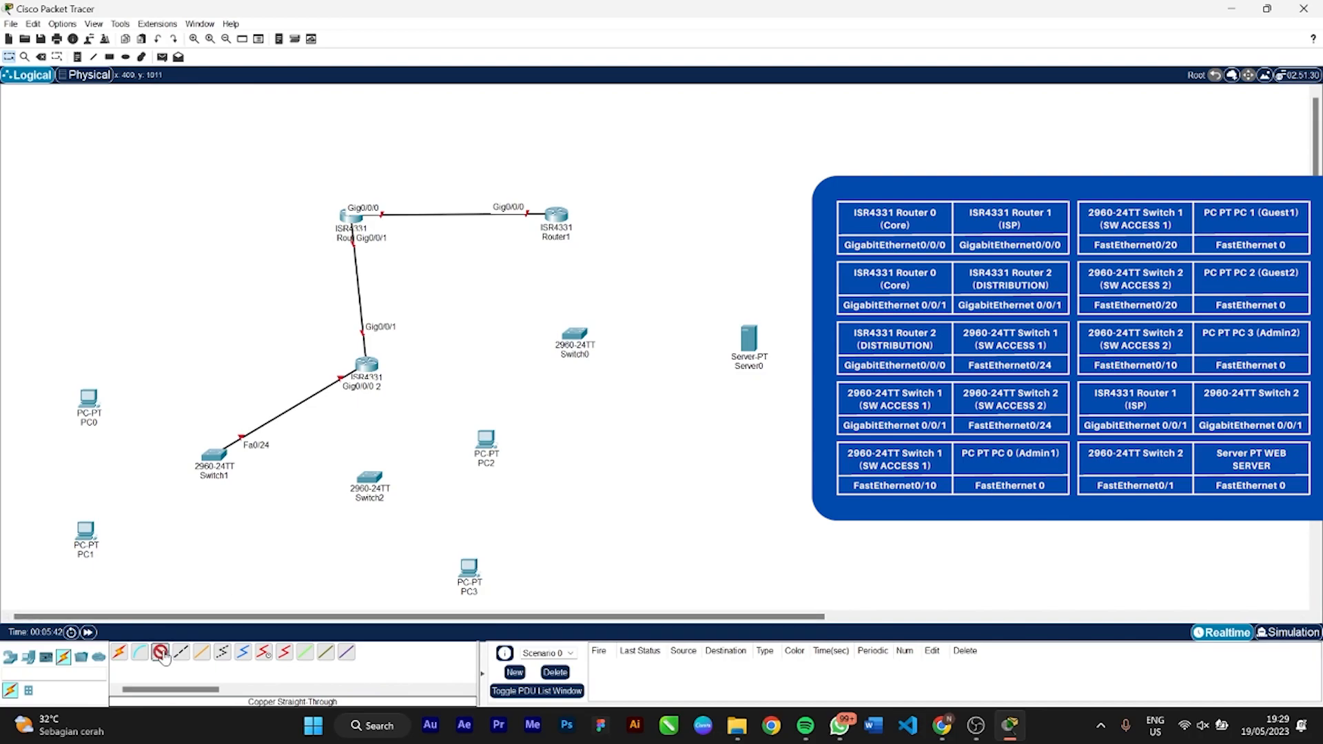
Connect Switch1 FastEthernet0/1 to Switch2 FastEthernet0/24 with a copper straight-through cable
left_click(216, 458)
left_click(248, 63)
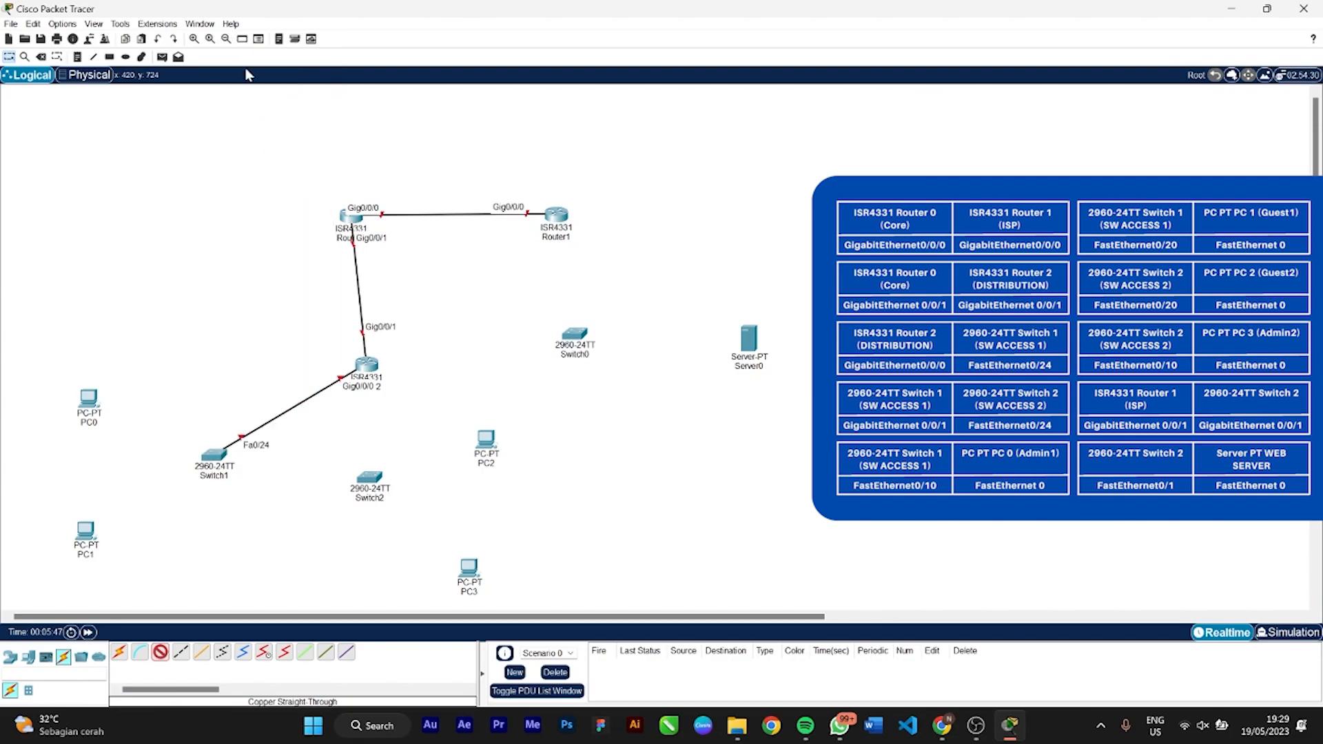
left_click(371, 475)
left_click(422, 445)
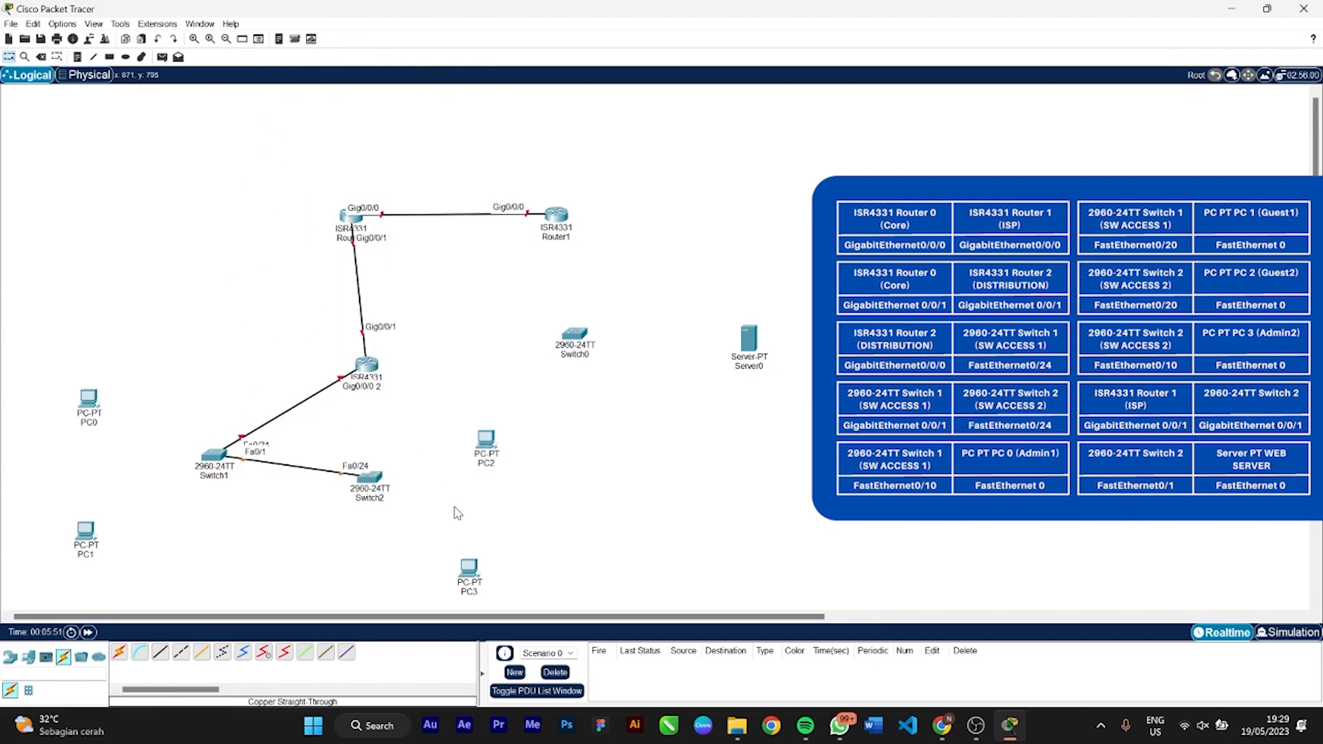
Connect Switch1 FastEthernet0/10 to PC0 FastEthernet0 with a copper straight-through cable
left_click(160, 652)
left_click(214, 455)
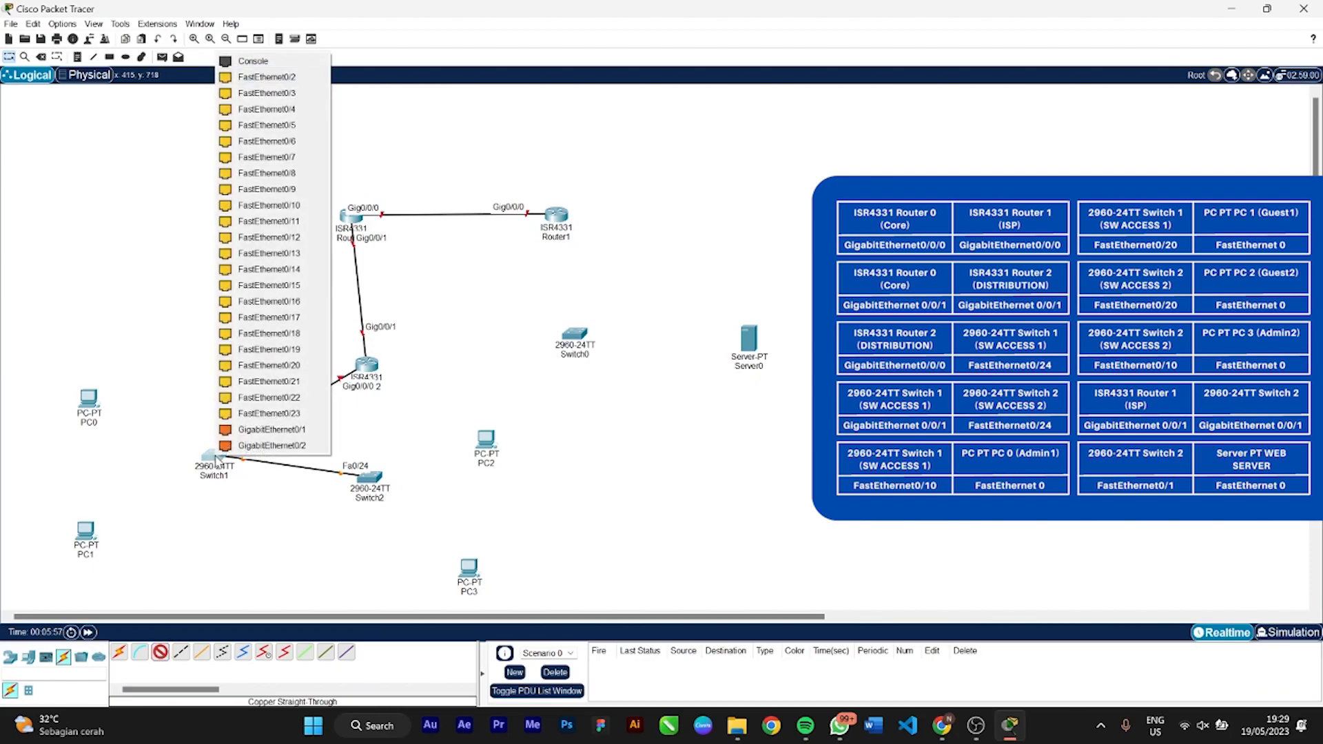
left_click(286, 205)
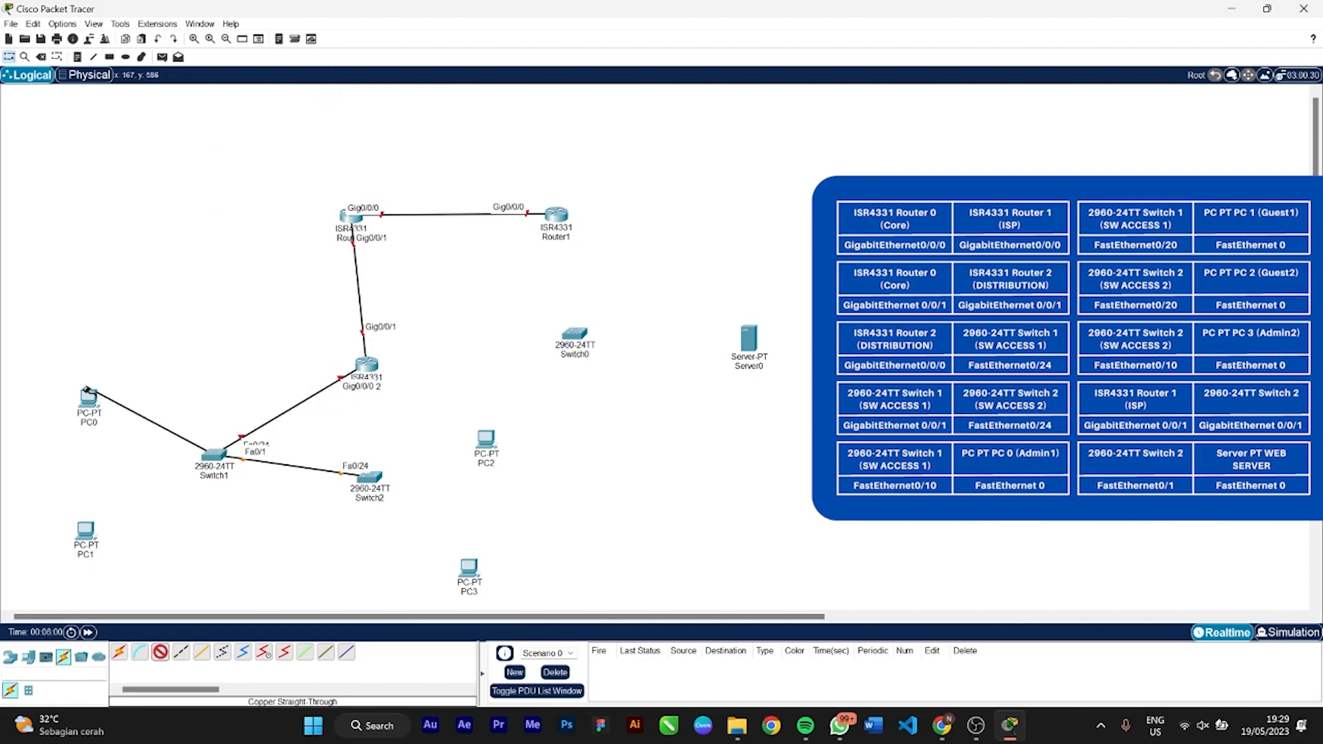
left_click(88, 399)
left_click(60, 452)
Connect Switch1 FastEthernet0/20 to PC1 FastEthernet0 with a copper straight-through cable
left_click(160, 651)
left_click(215, 461)
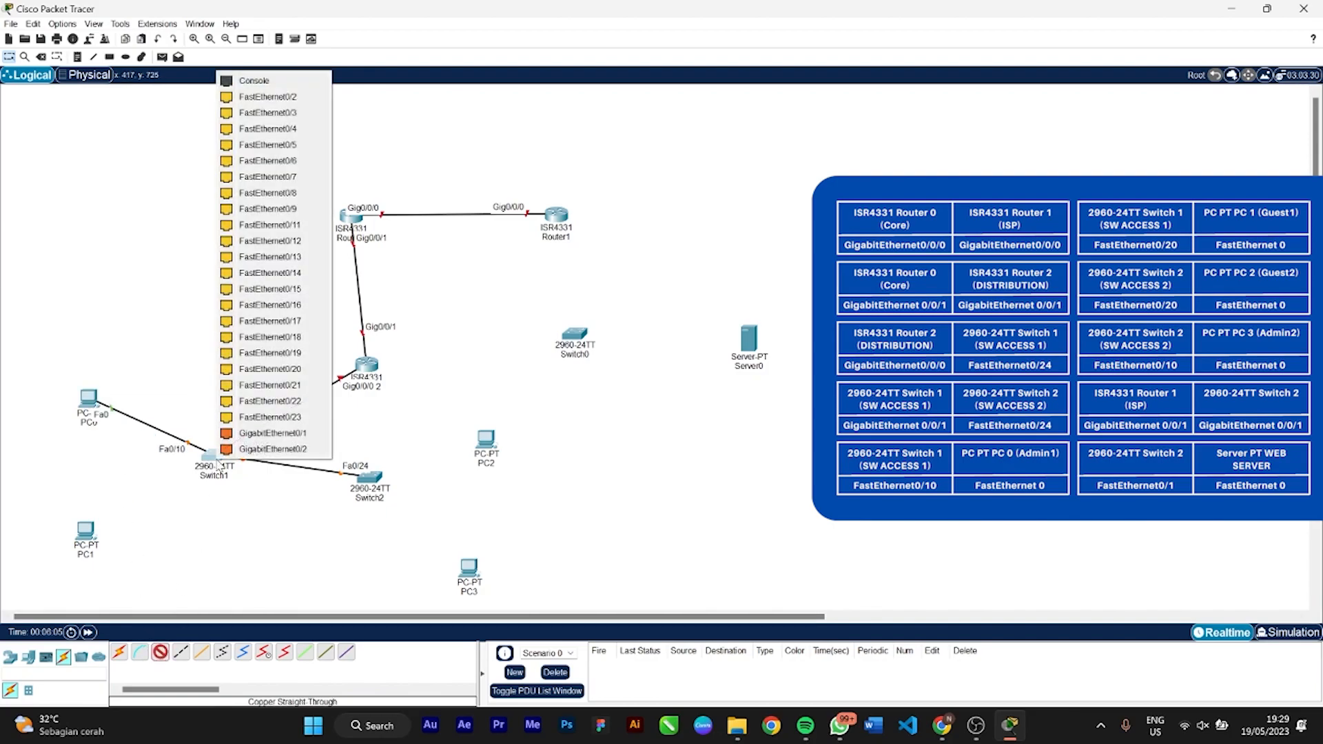
left_click(267, 370)
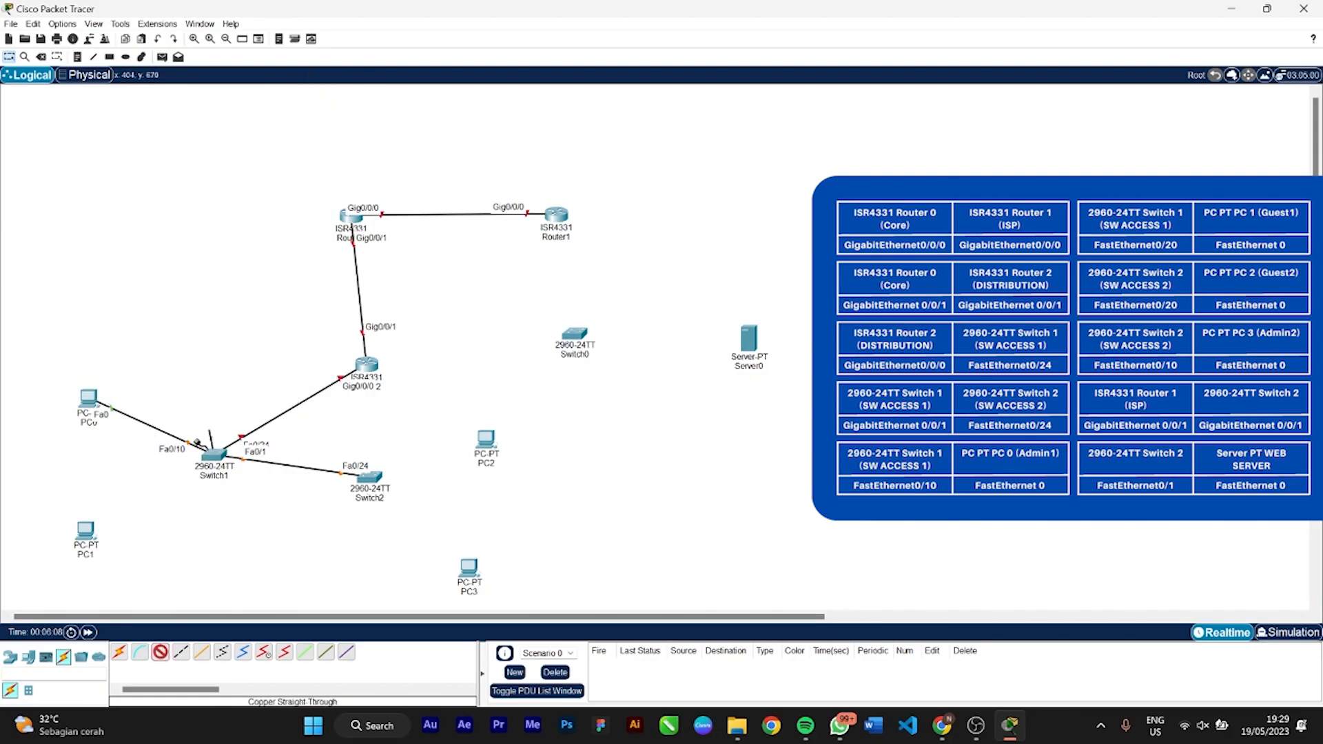
left_click(86, 531)
left_click(116, 594)
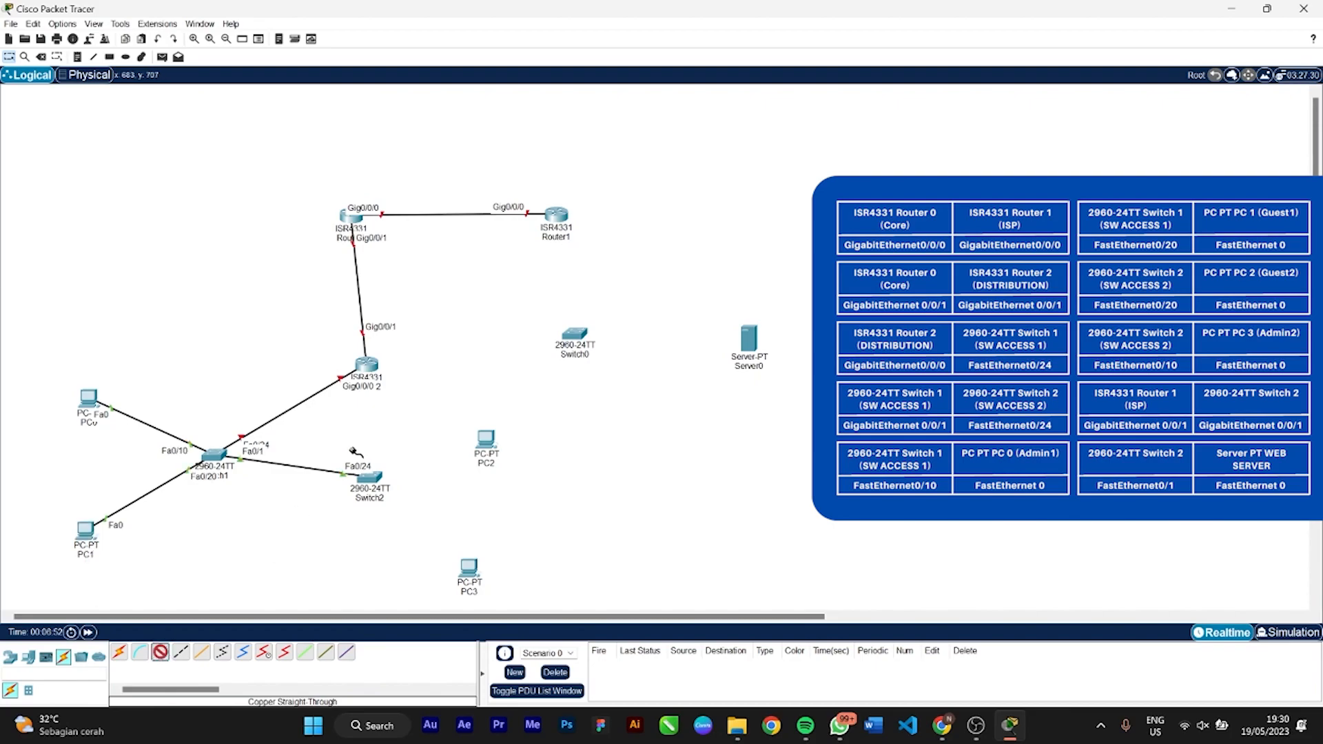
Connect Switch2 FastEthernet0/20 to PC2 FastEthernet0 with a copper straight-through cable
left_click(373, 483)
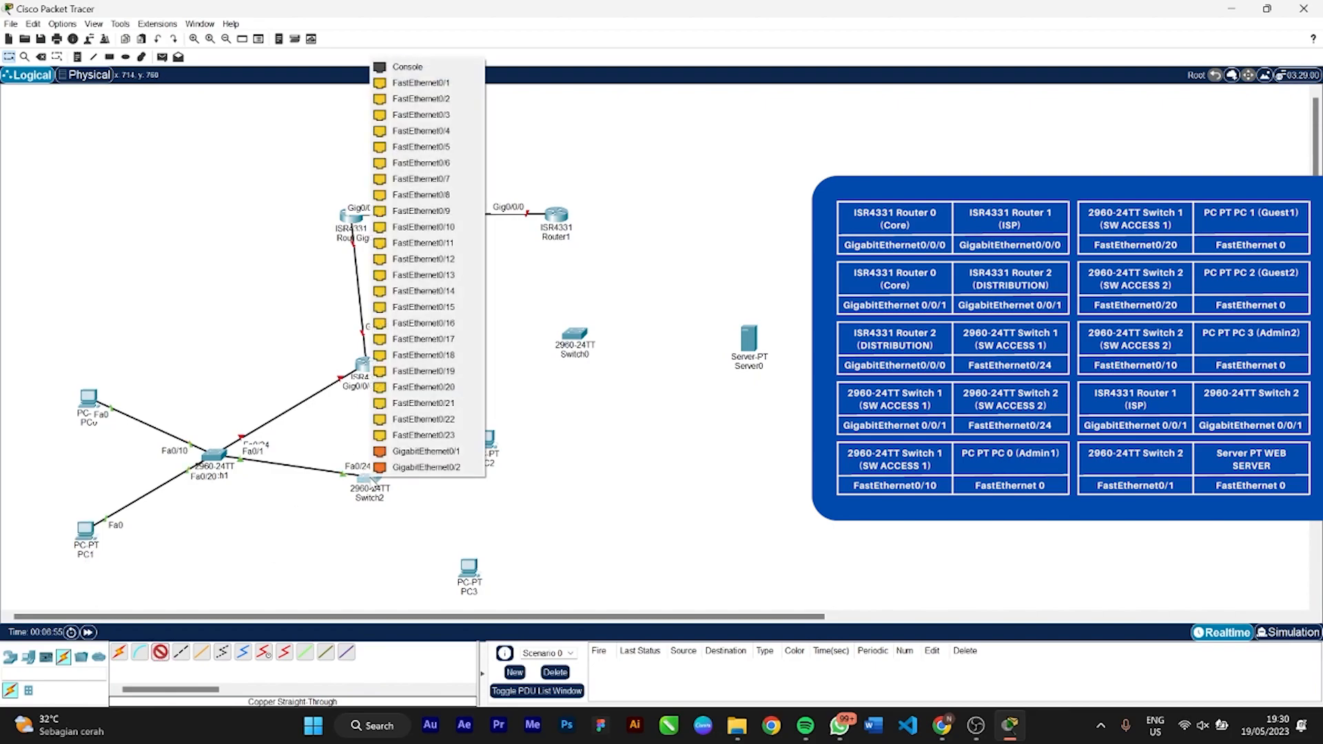
left_click(429, 392)
left_click(490, 442)
left_click(524, 499)
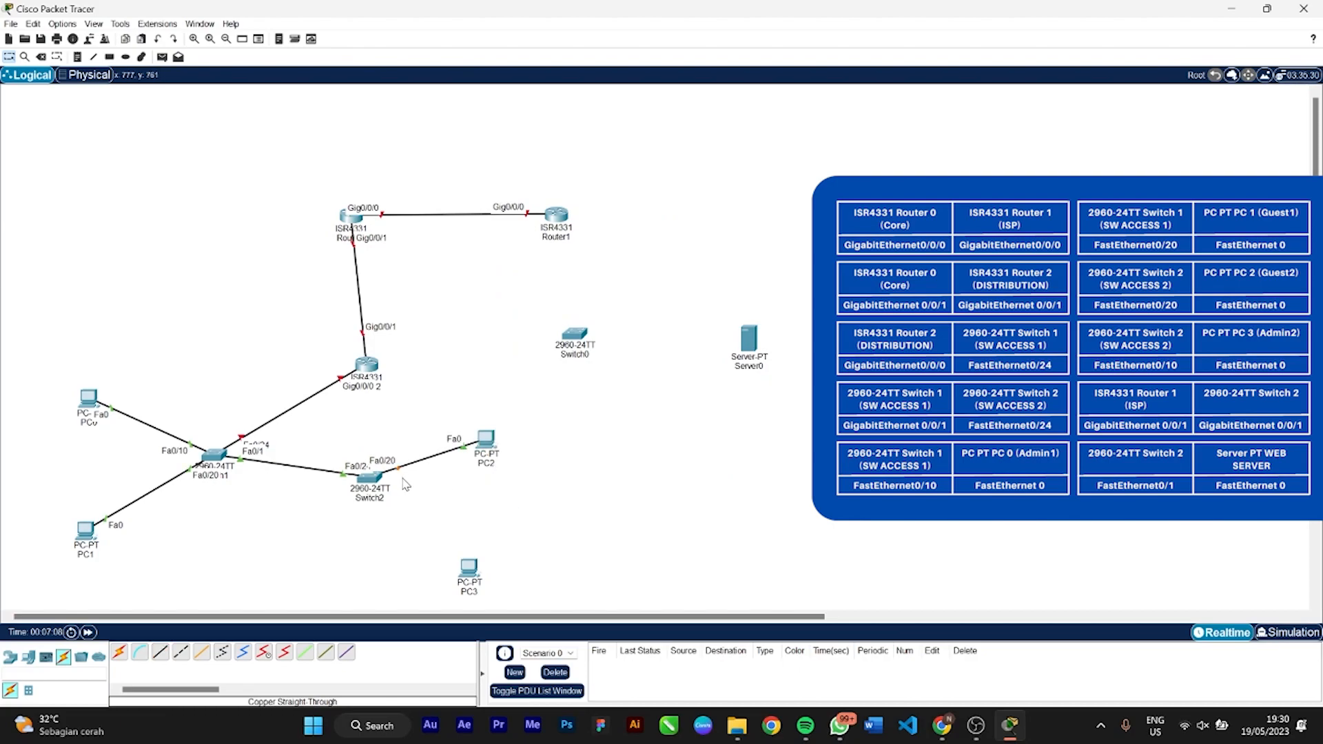
Connect Switch2 FastEthernet0/10 to PC3 FastEthernet0 with a copper straight-through cable
left_click(160, 655)
left_click(371, 478)
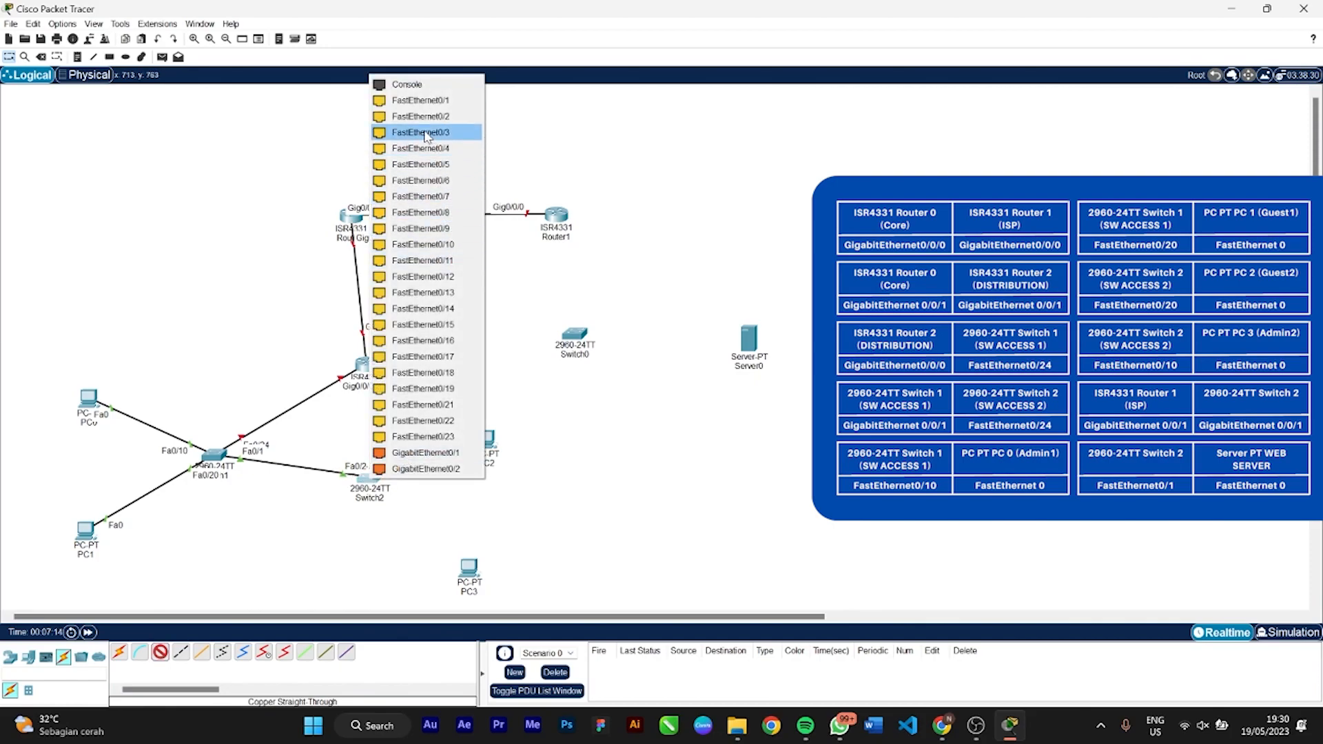
left_click(421, 244)
left_click(471, 573)
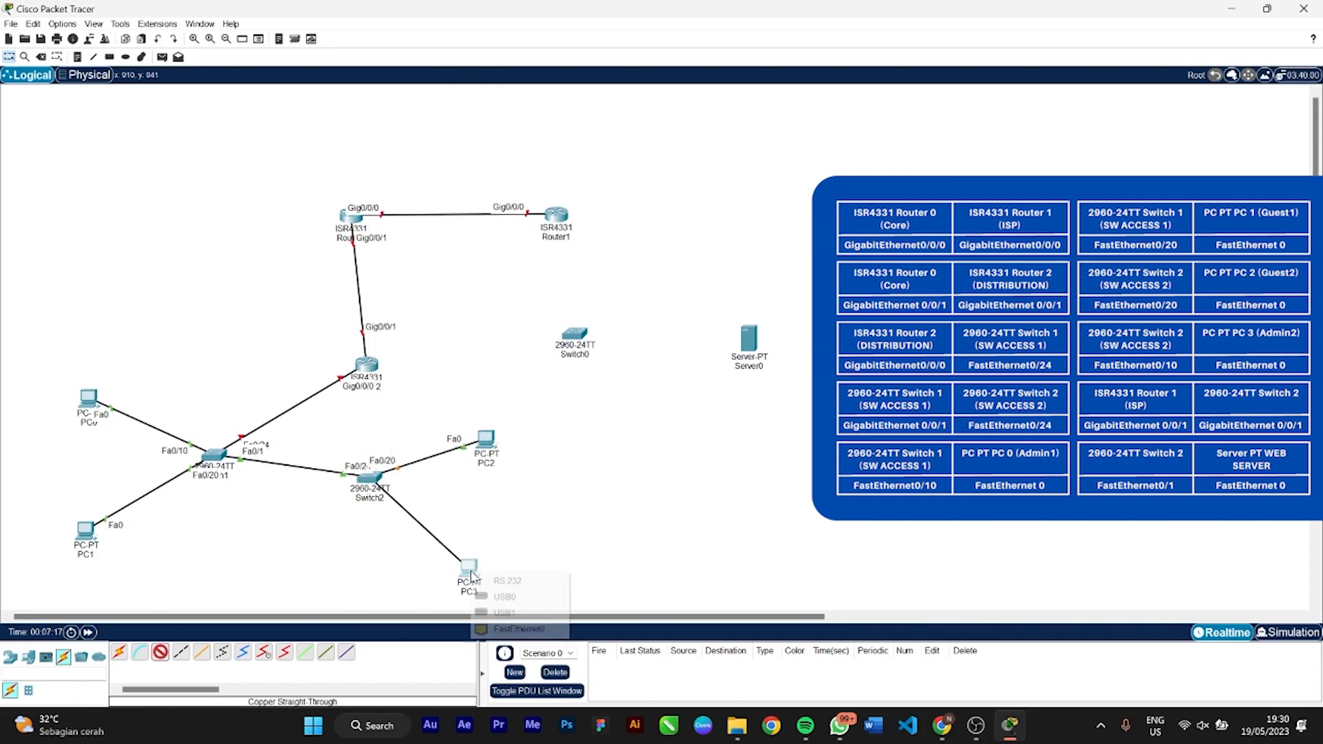
left_click(490, 628)
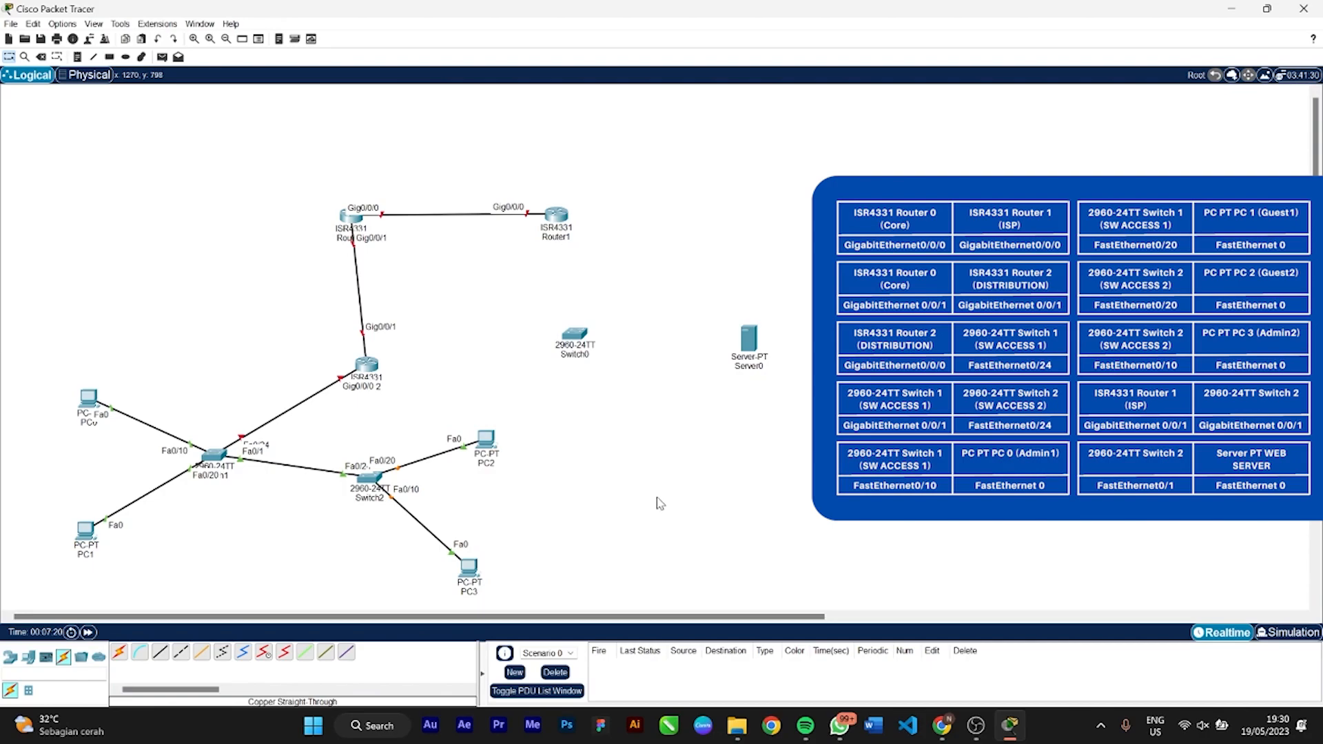
Connect Router1 GigabitEthernet0/0/1 to Switch0 GigabitEthernet0/1 with a copper straight-through cable
left_click(160, 652)
left_click(557, 222)
left_click(610, 282)
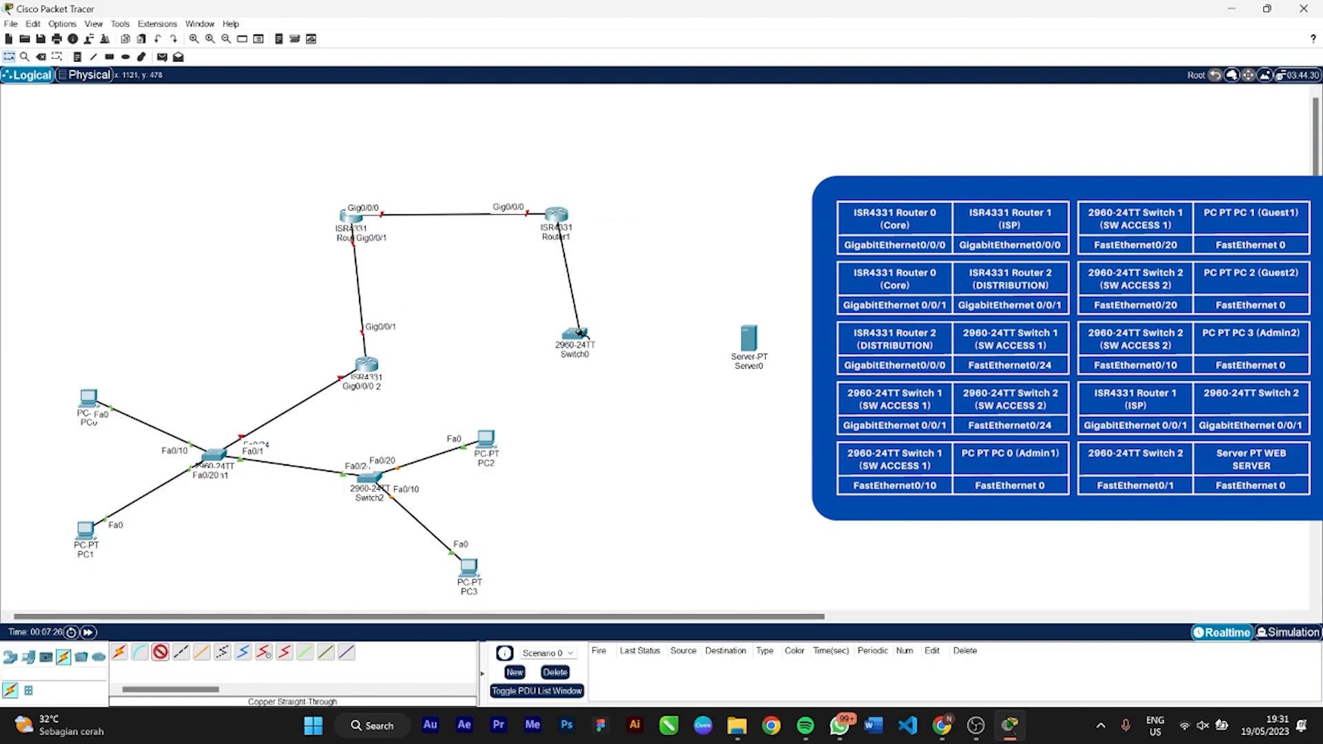
left_click(580, 336)
left_click(637, 411)
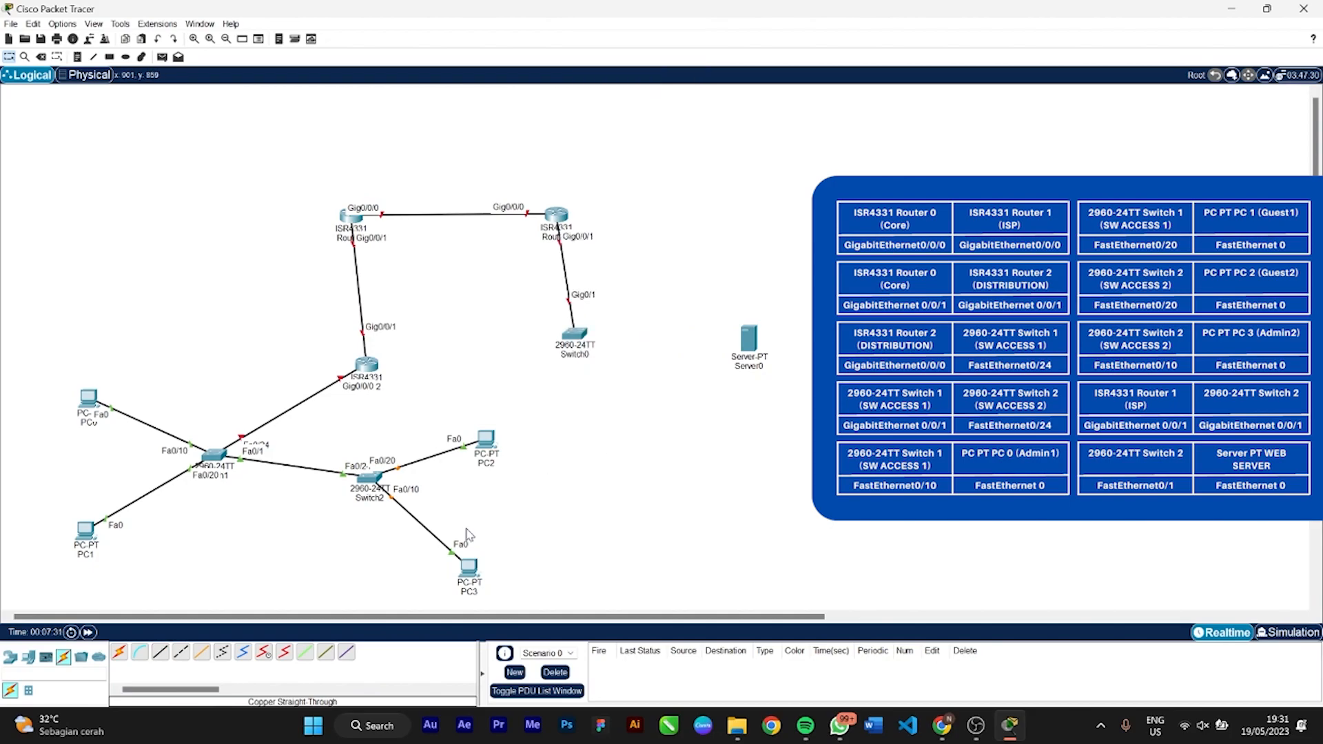
Connect Switch0 FastEthernet0/1 to Server0 FastEthernet0 with a copper straight-through cable
left_click(160, 652)
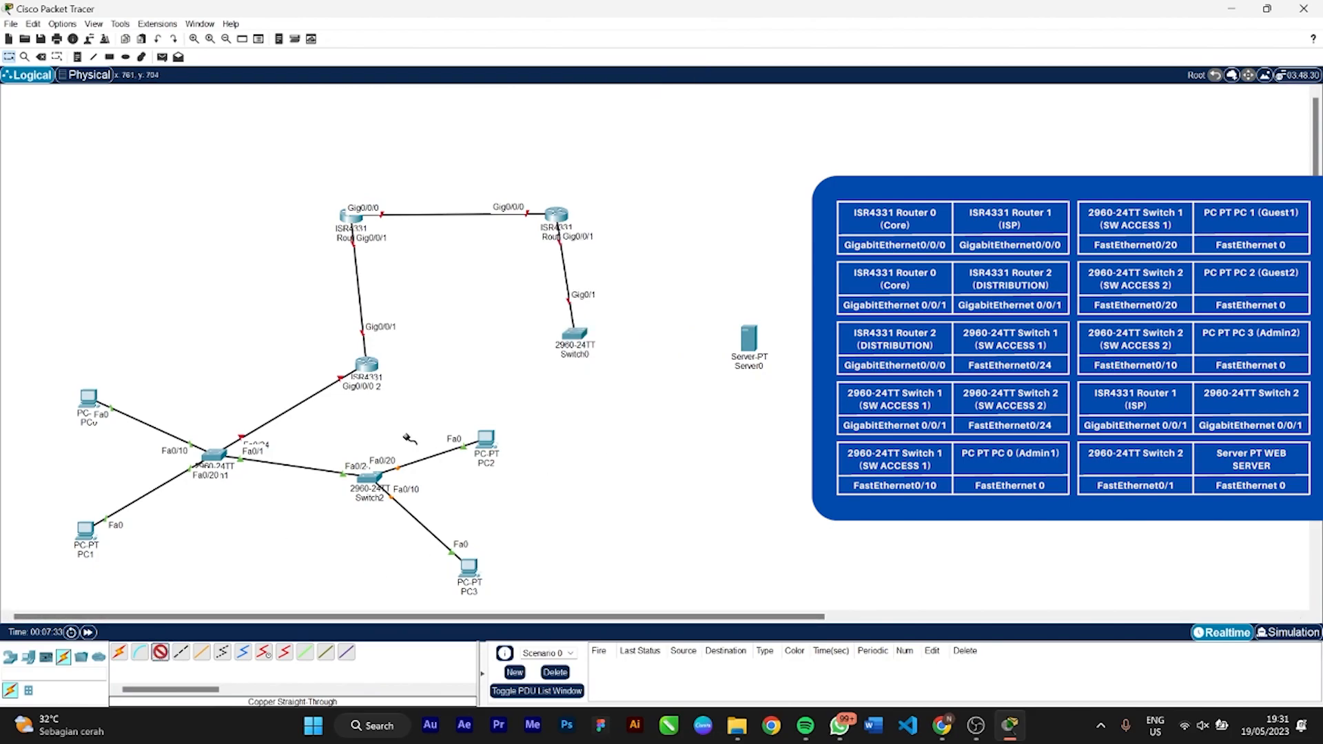
left_click(578, 338)
left_click(627, 26)
left_click(748, 337)
left_click(767, 350)
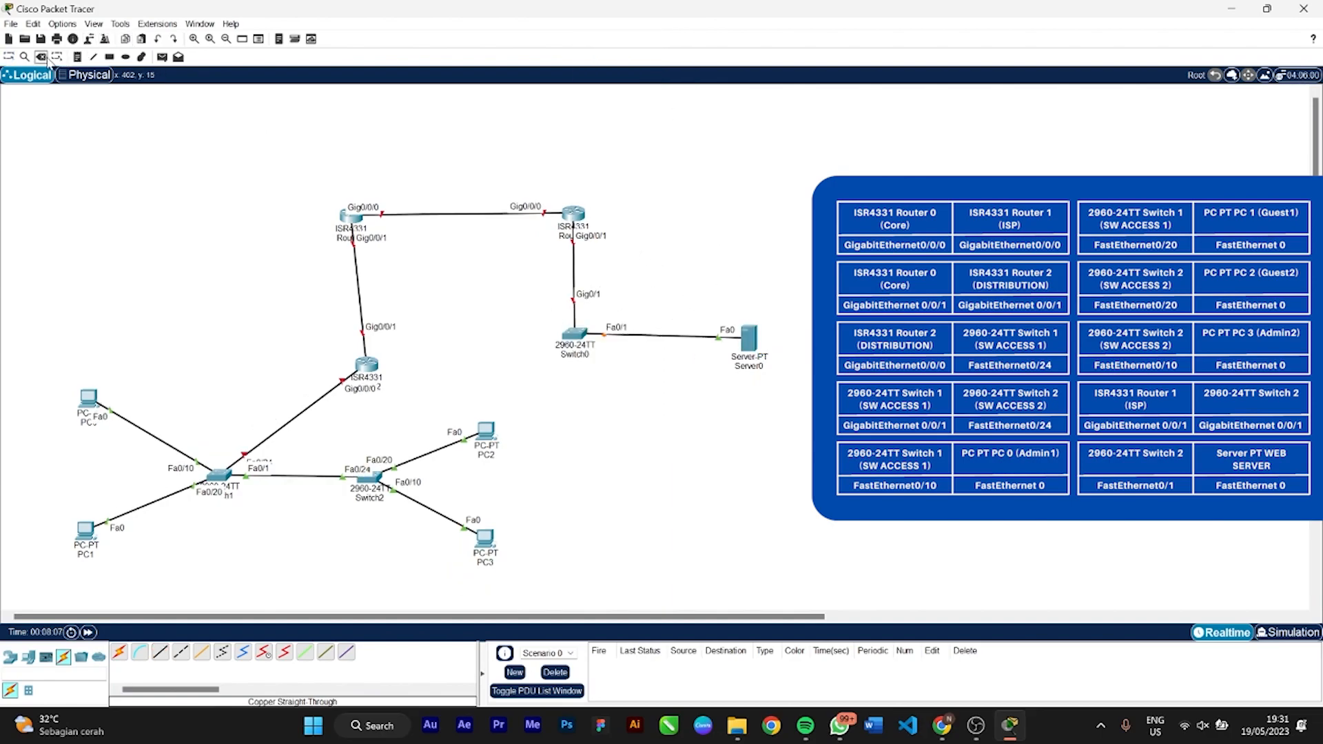
Delete the cable between Switch1 and Switch2
left_click(46, 58)
left_click(286, 475)
left_click(8, 56)
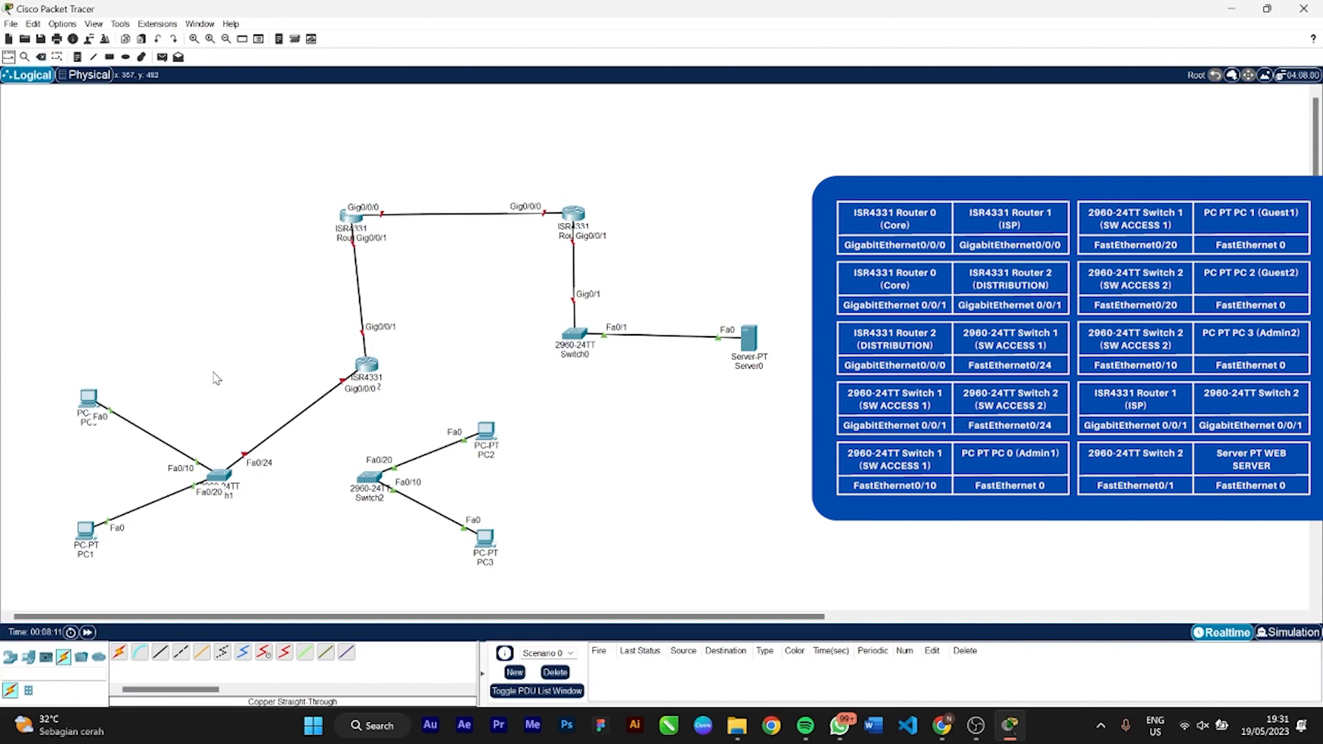
Connect Switch1 GigabitEthernet0/1 to Switch2 FastEthernet0/24 with a copper straight-through cable
left_click(160, 652)
left_click(220, 476)
left_click(256, 457)
left_click(370, 481)
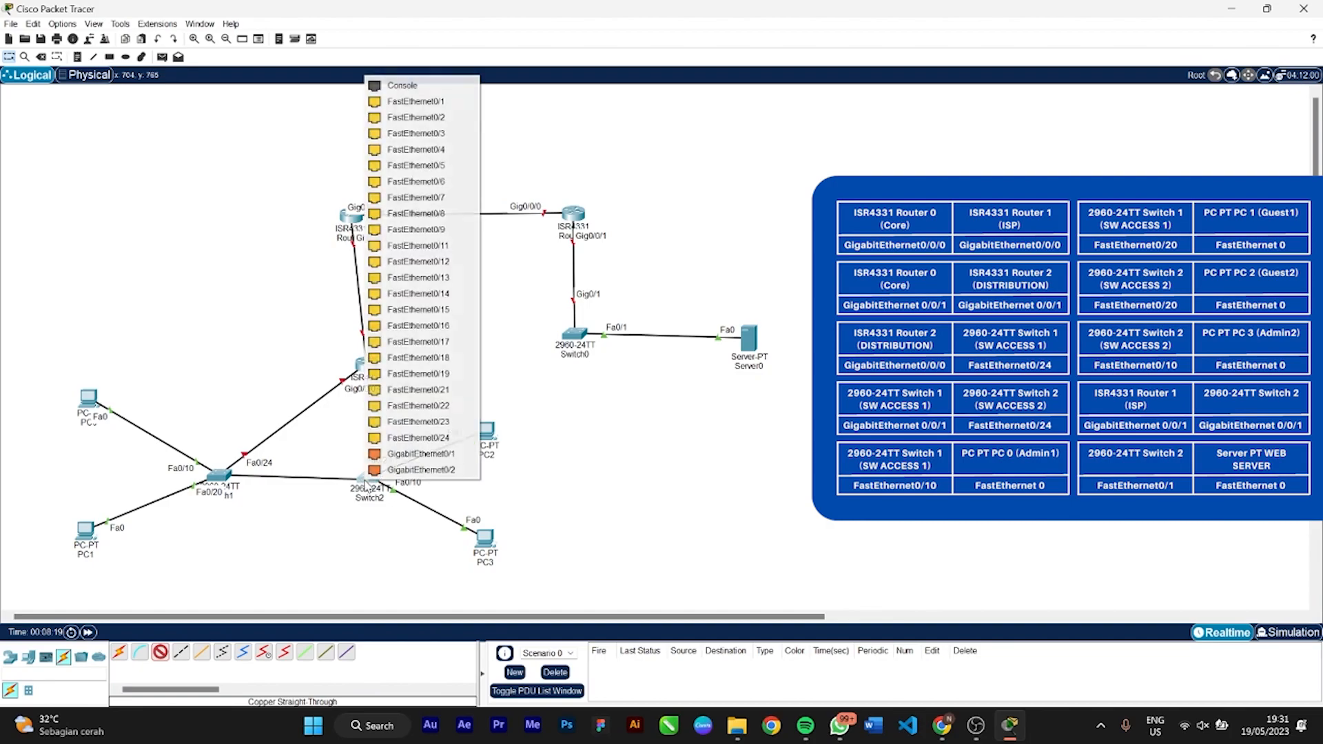
left_click(440, 437)
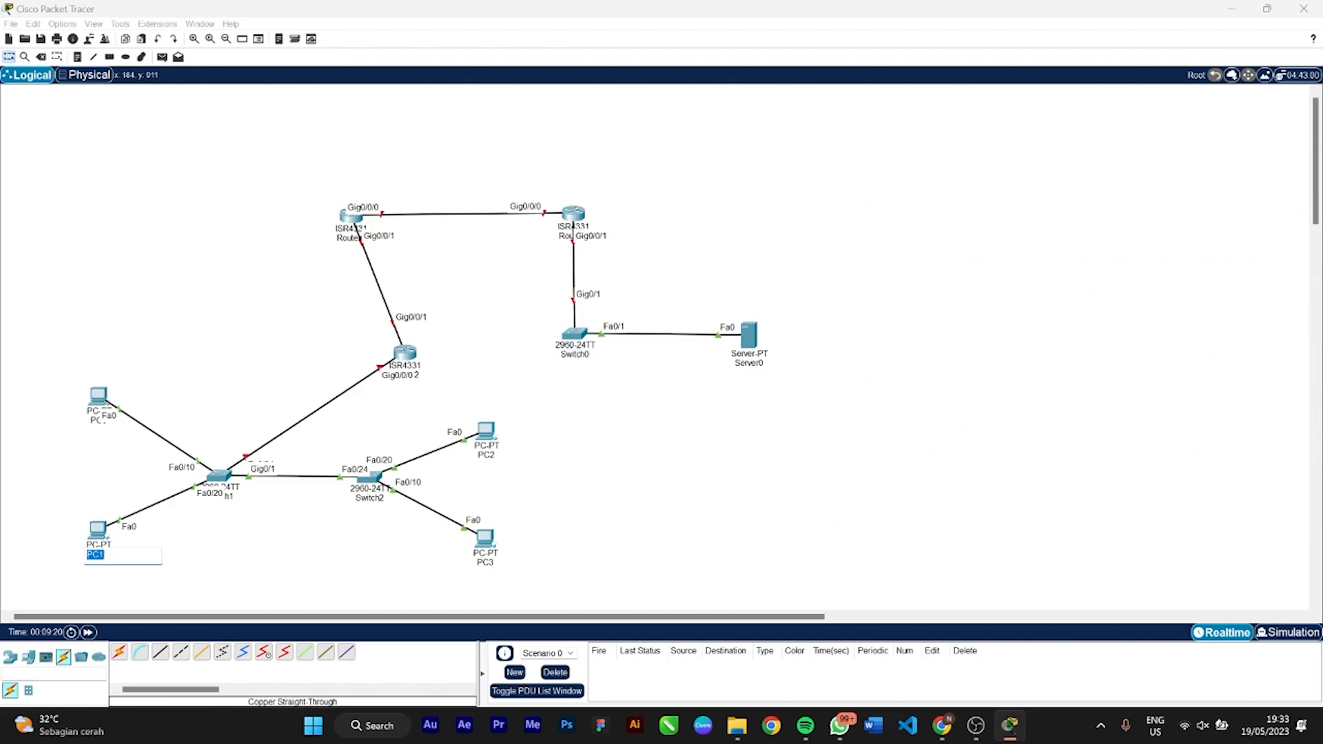
Rename PC1 as Guest_1
type("1")
key("Return")
Rename PC0 as Admin_1
left_click(97, 421)
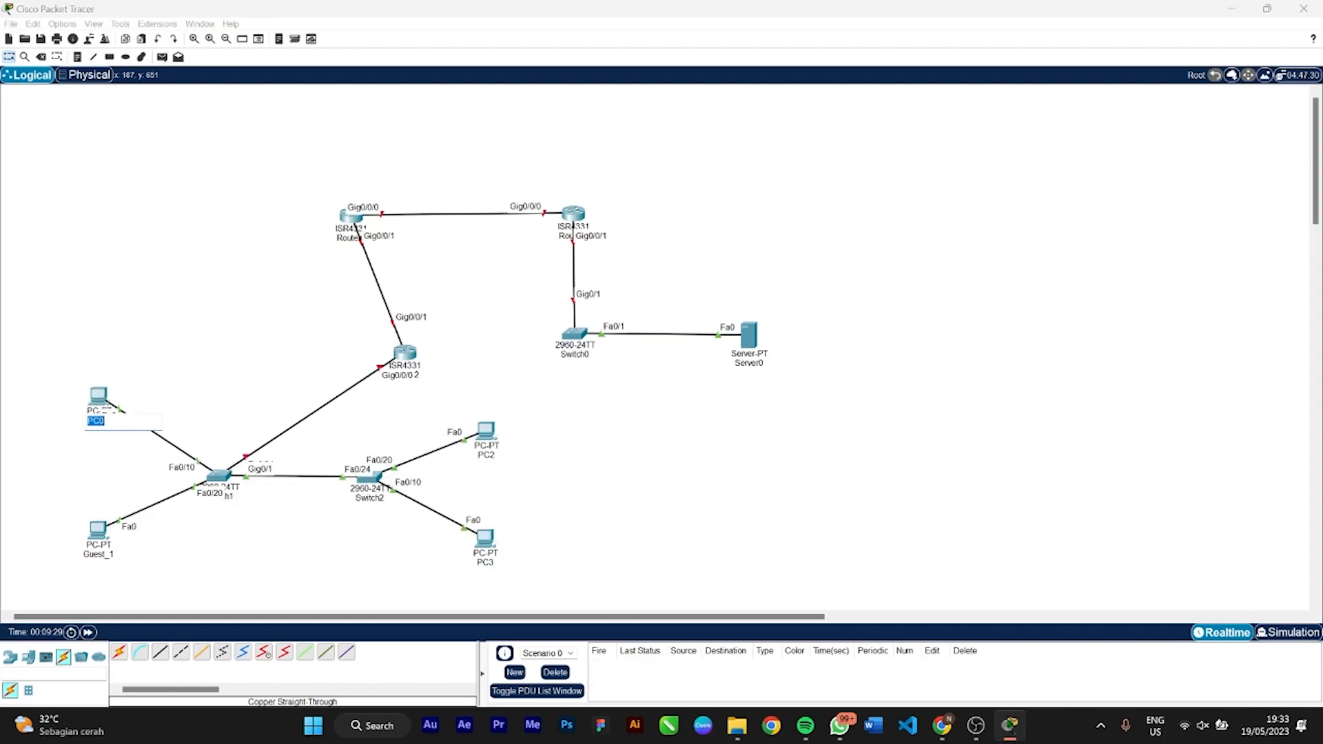
type("Admin_1")
key("Return")
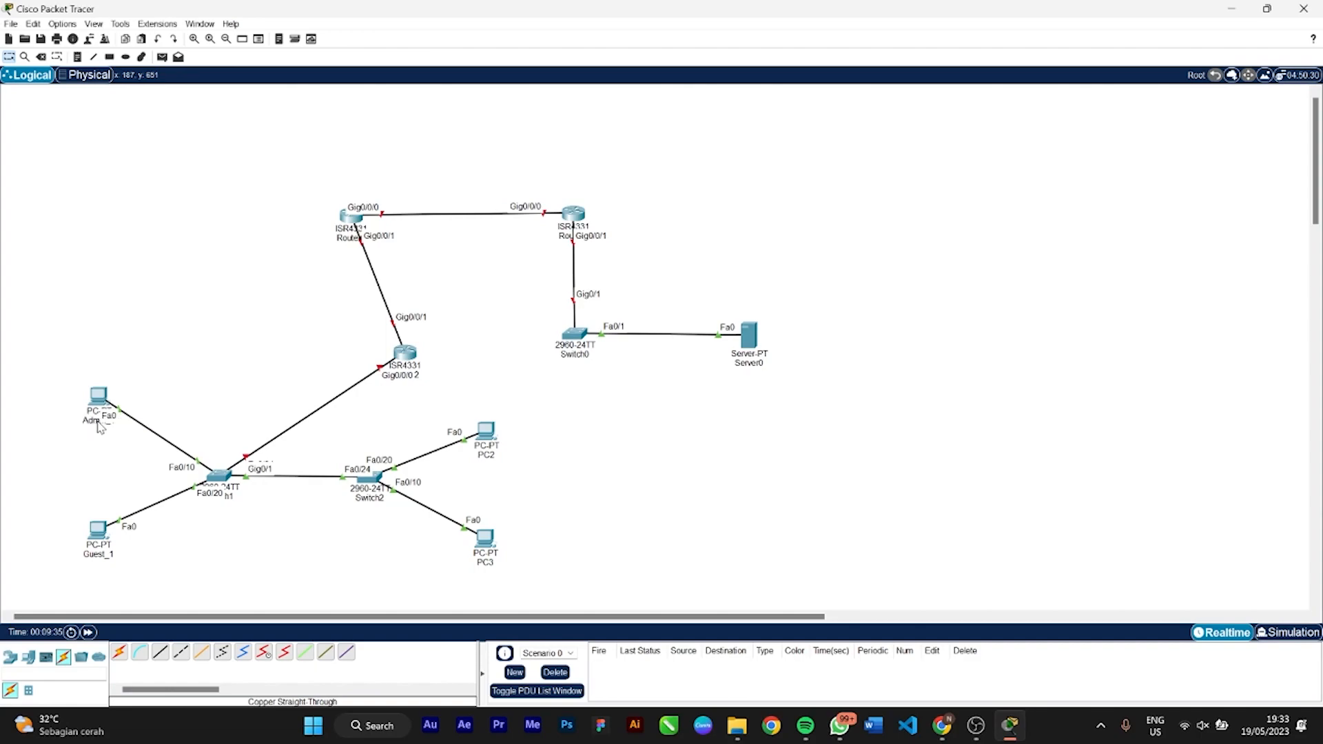
Rename Switch1, the switch joined to Admin_1 and Guest_1, as SW_Access_1
left_click(234, 500)
double_click(231, 496)
type("SW_Access_1")
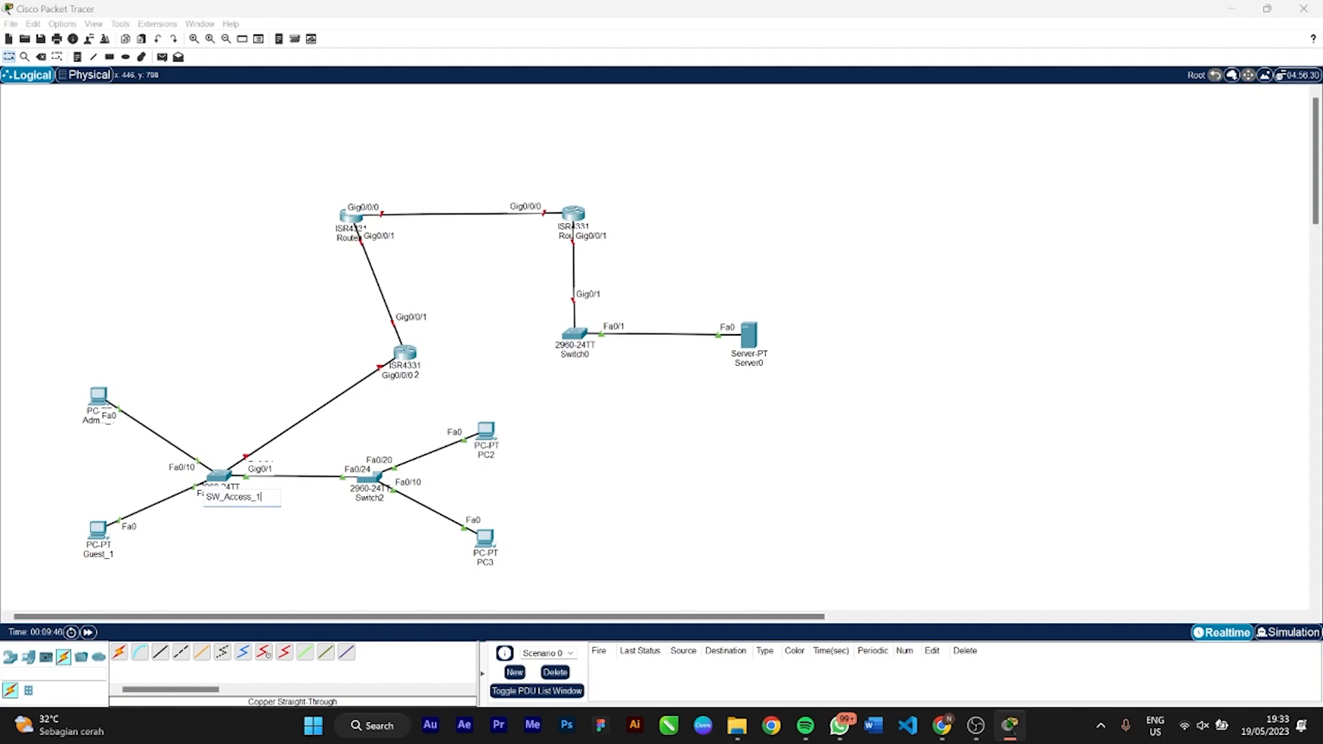
key("Return")
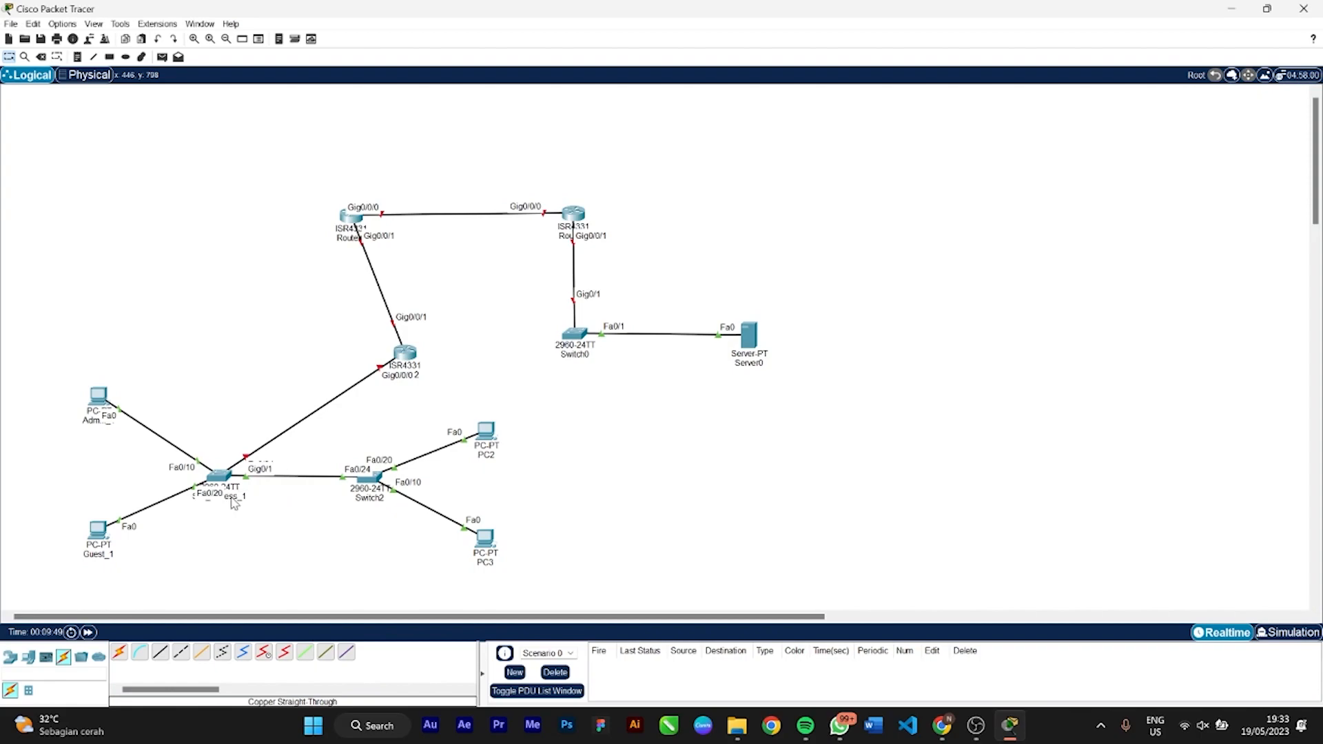
Rename the switch joined to PC2 and PC3 as SW_Access_2
left_click(371, 499)
double_click(371, 499)
type("SW_Access_2")
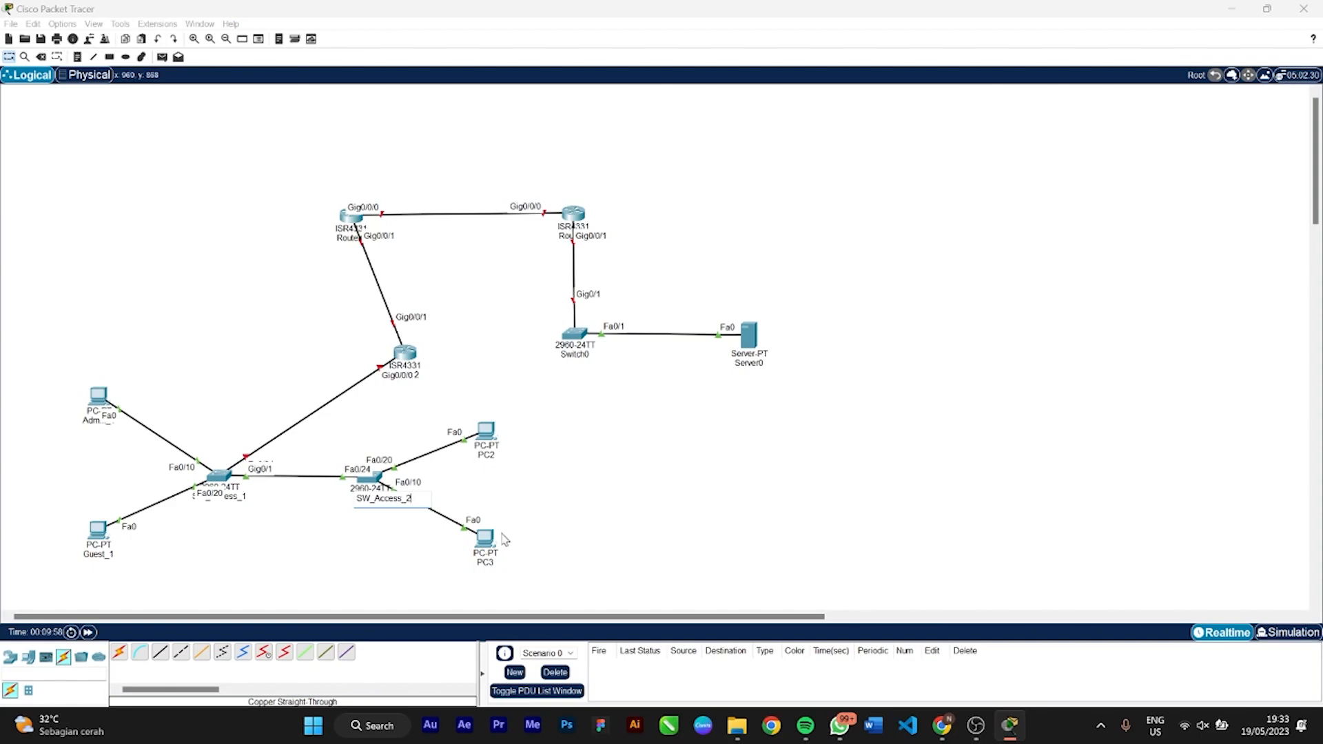
key("Return")
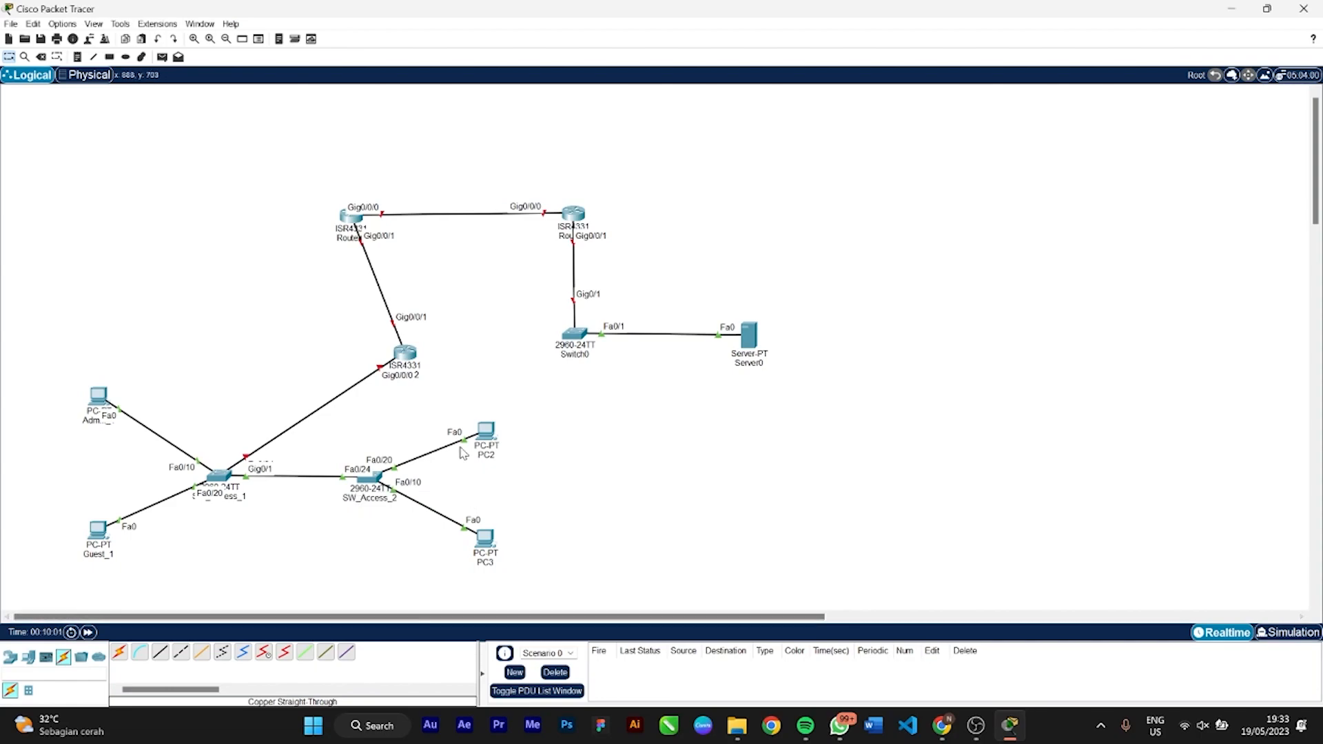
Rename PC2 as Guest_2
left_click(491, 463)
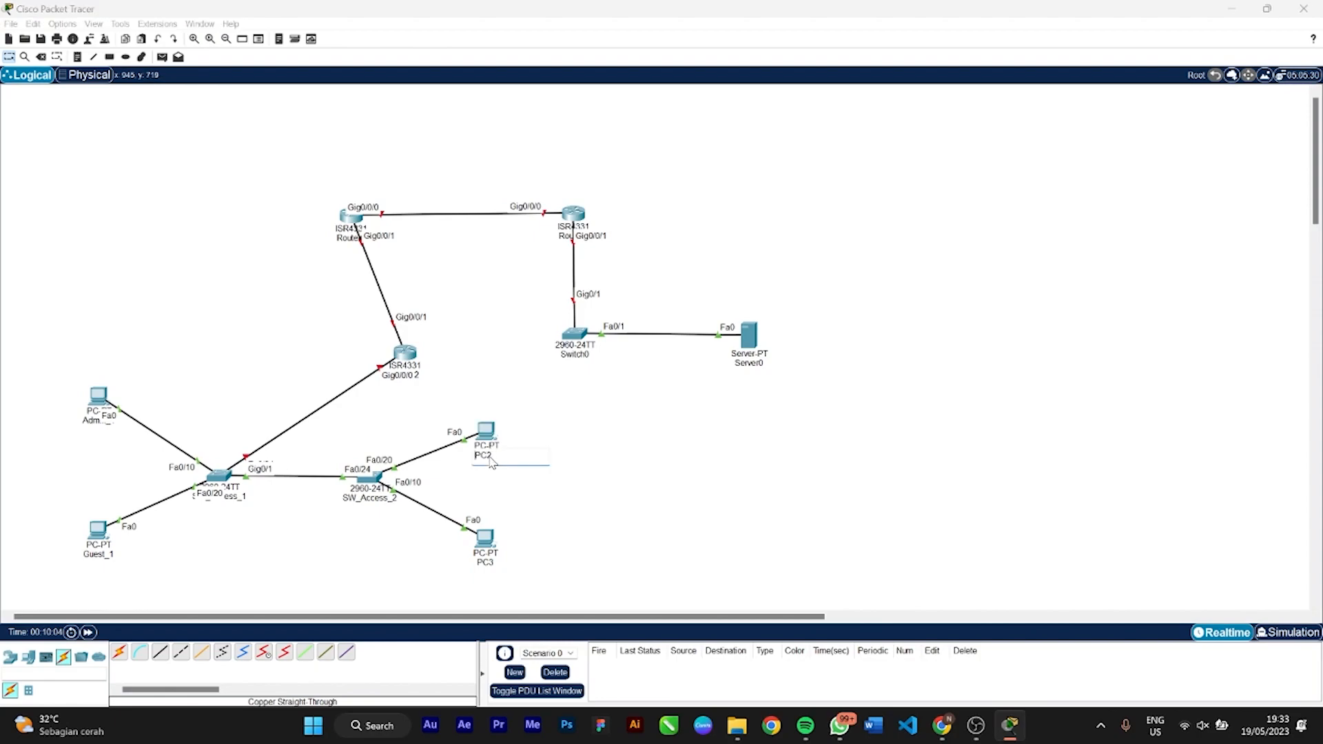
type("Guest_2")
key("Return")
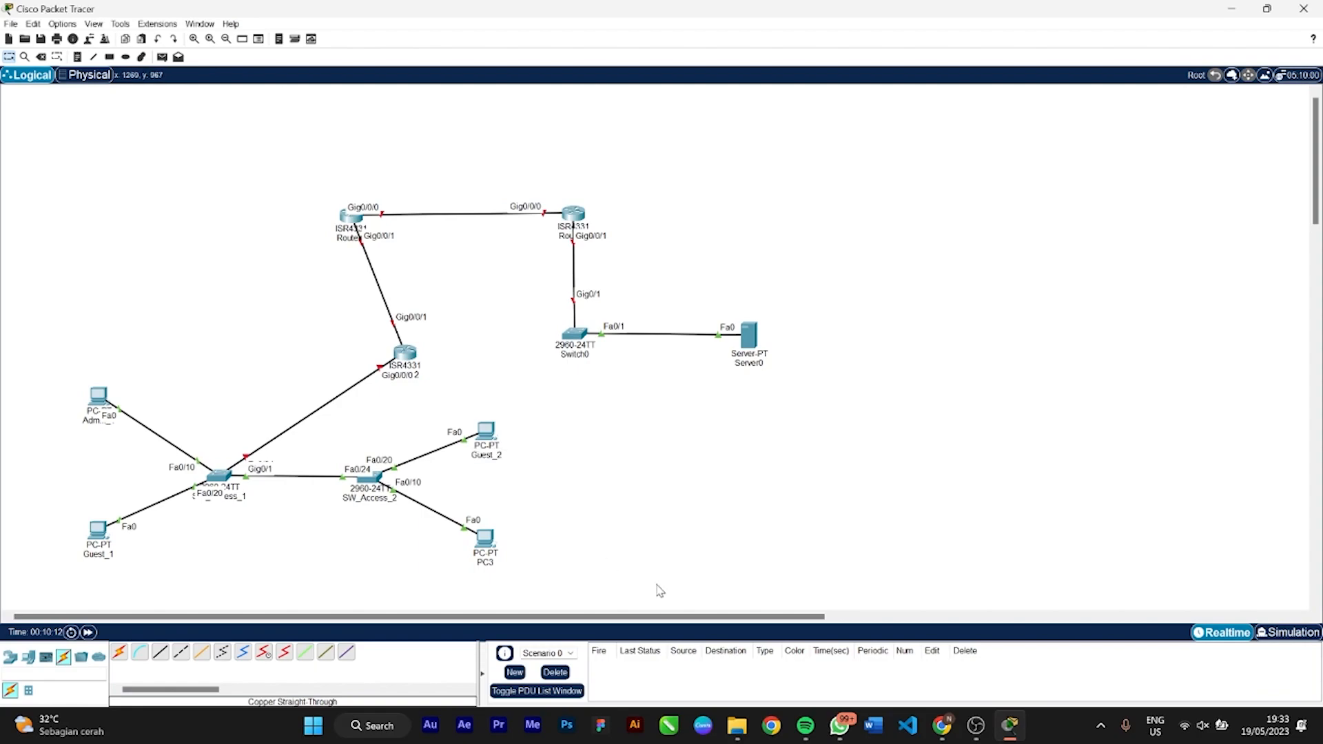
Rename PC3 as Admin_2
left_click(486, 563)
type("Adm")
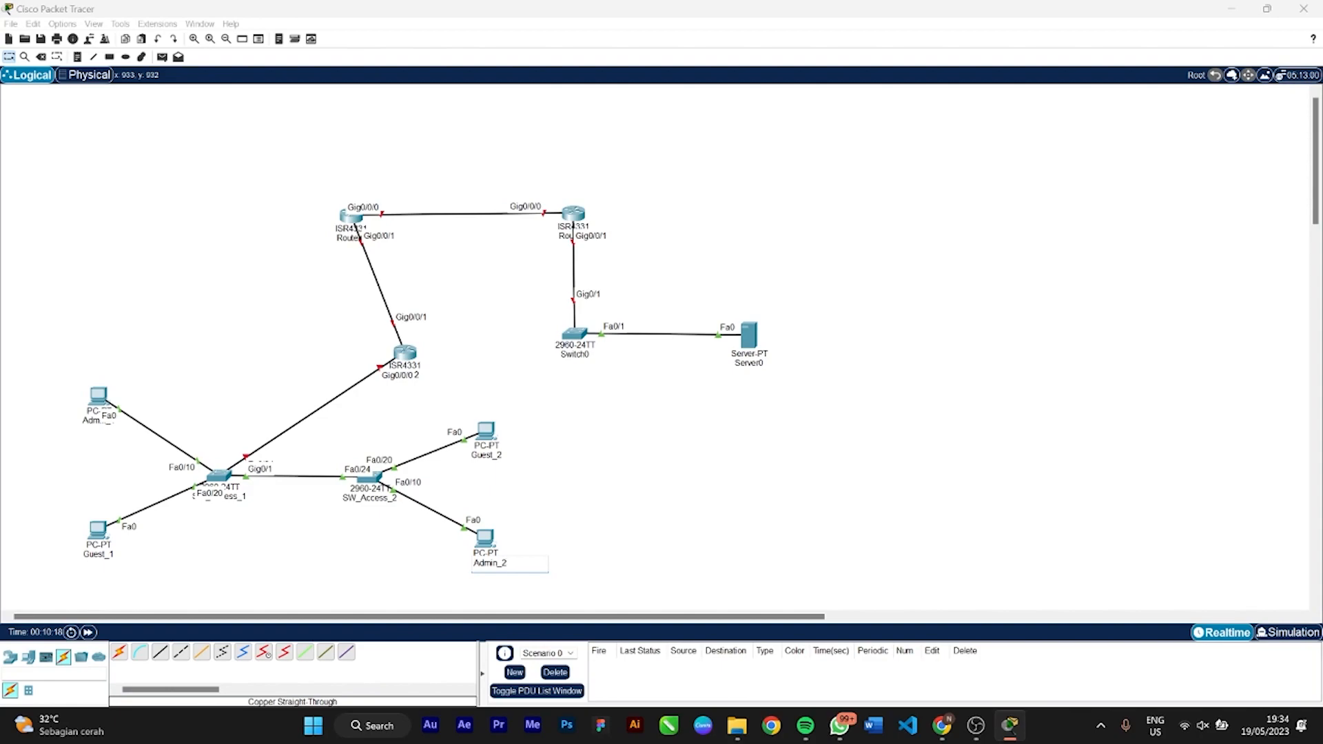
type("in_2")
key("Return")
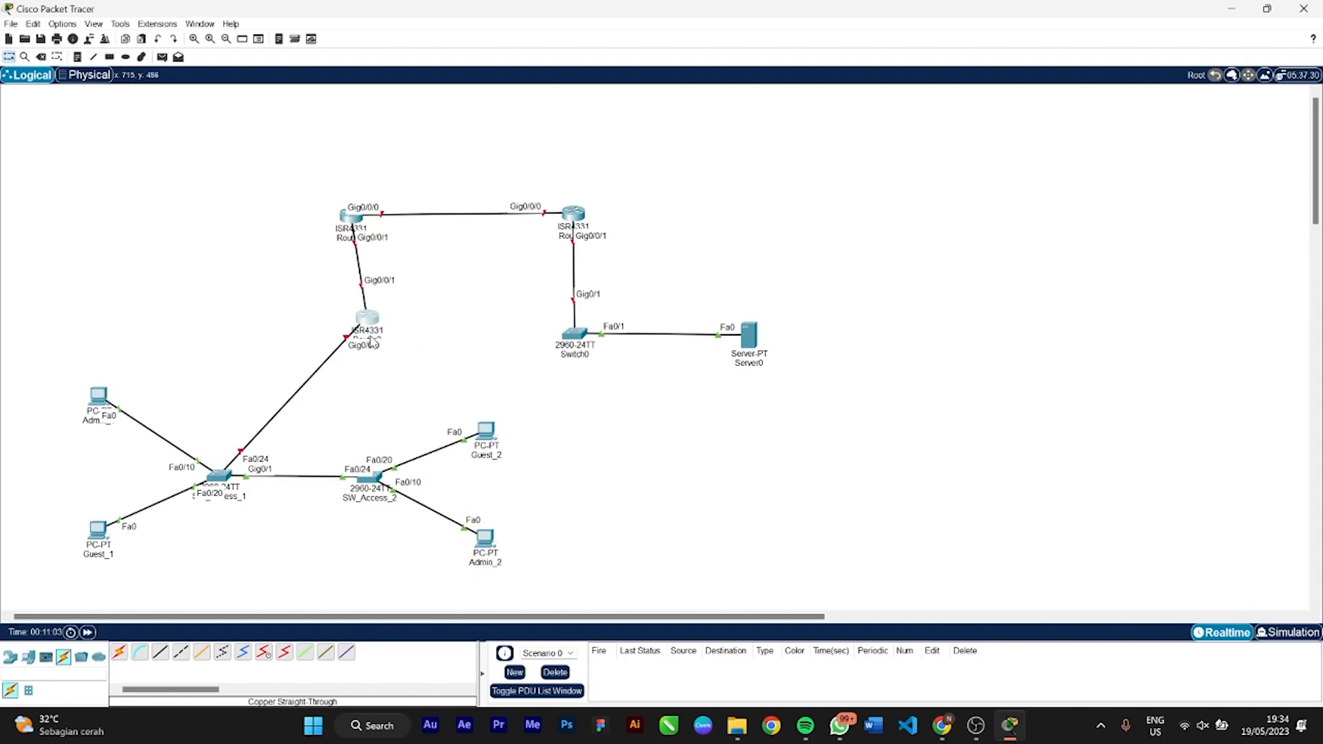
Rename Router2, the router linked to SW_Access_1, as Distribution
left_click(369, 341)
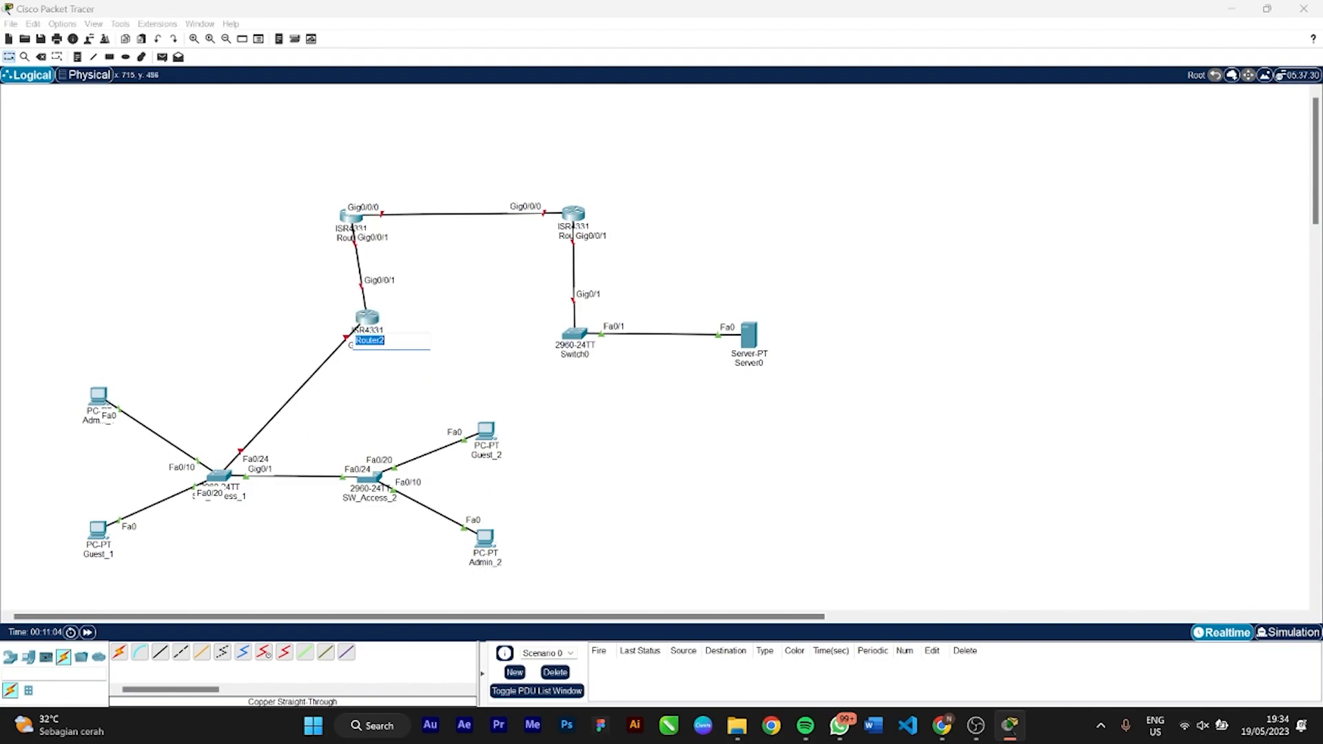
type("Distribution")
key("Return")
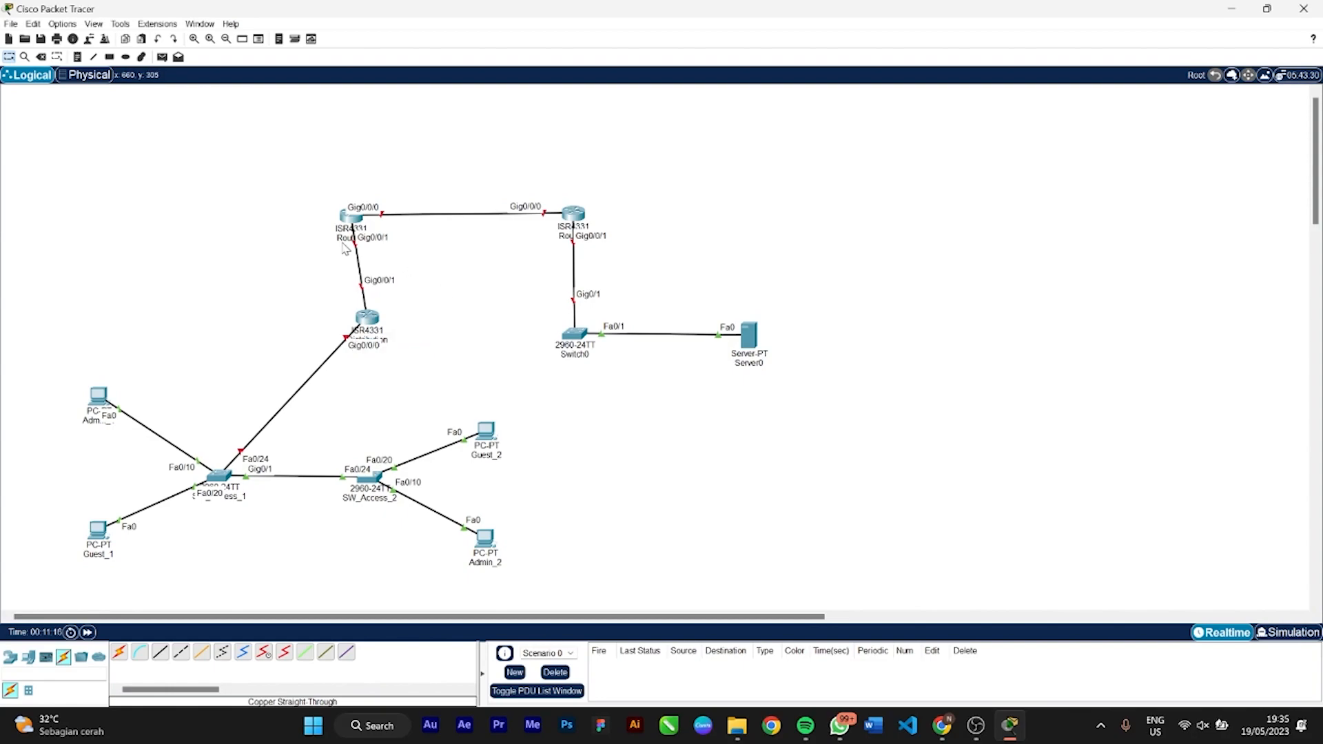
Rename Switch0 as Switch2 and Server0 as Web Server
left_click(582, 356)
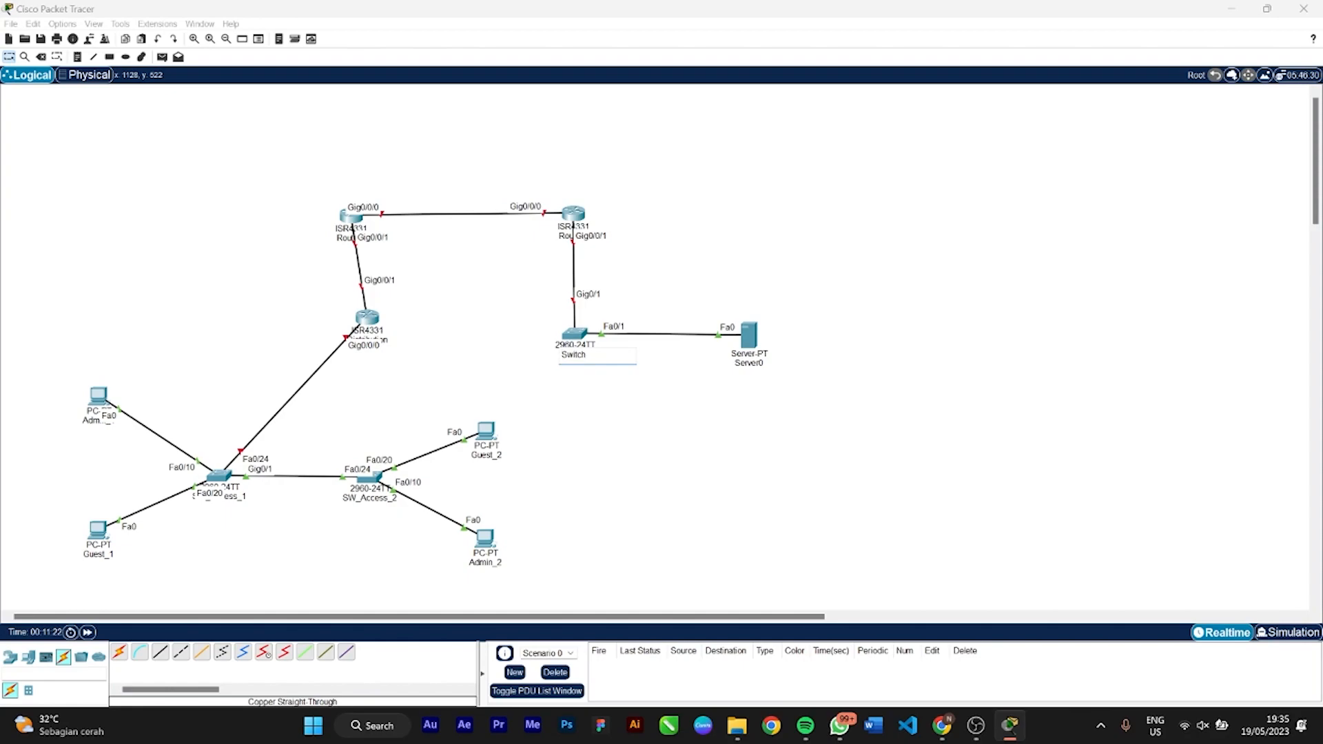
key("Return")
left_click(757, 363)
type("Web Server")
key("Return")
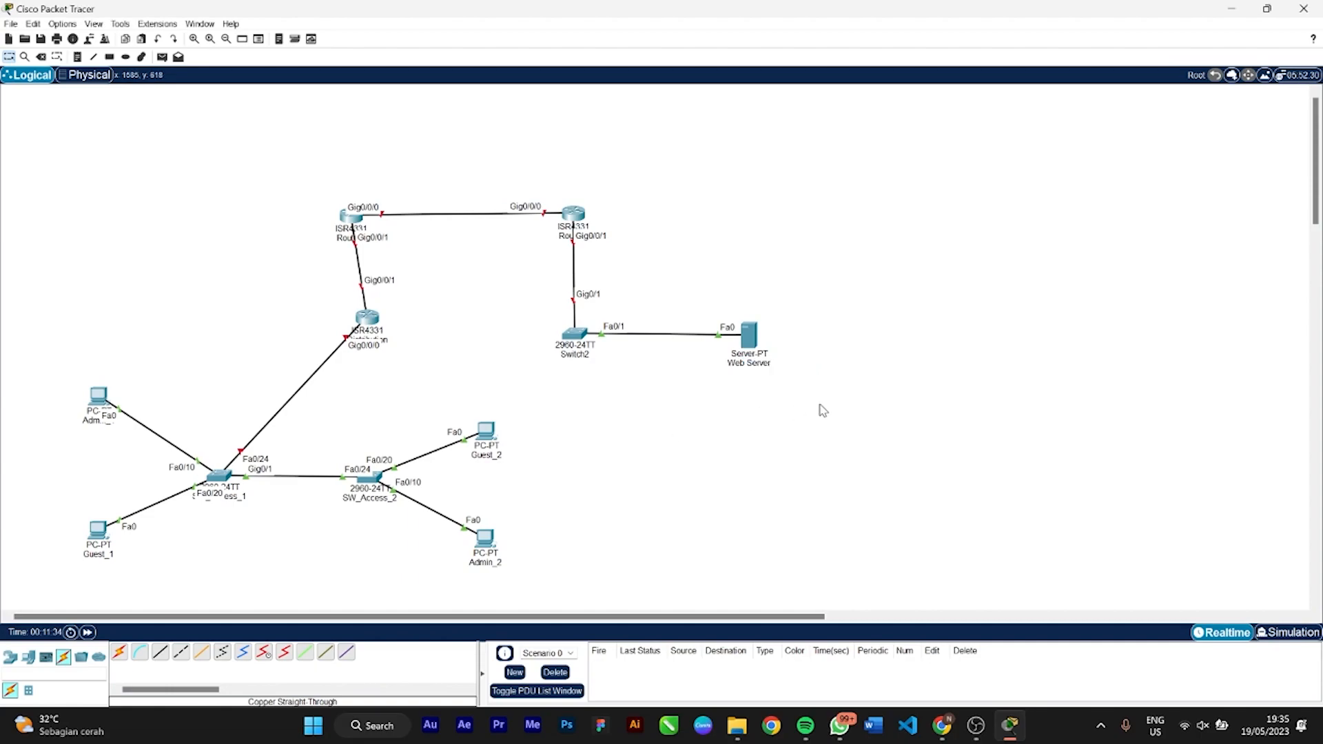
Rename the router above Distribution as Core and the router above Switch2 as ISP
left_click(346, 238)
type("Core")
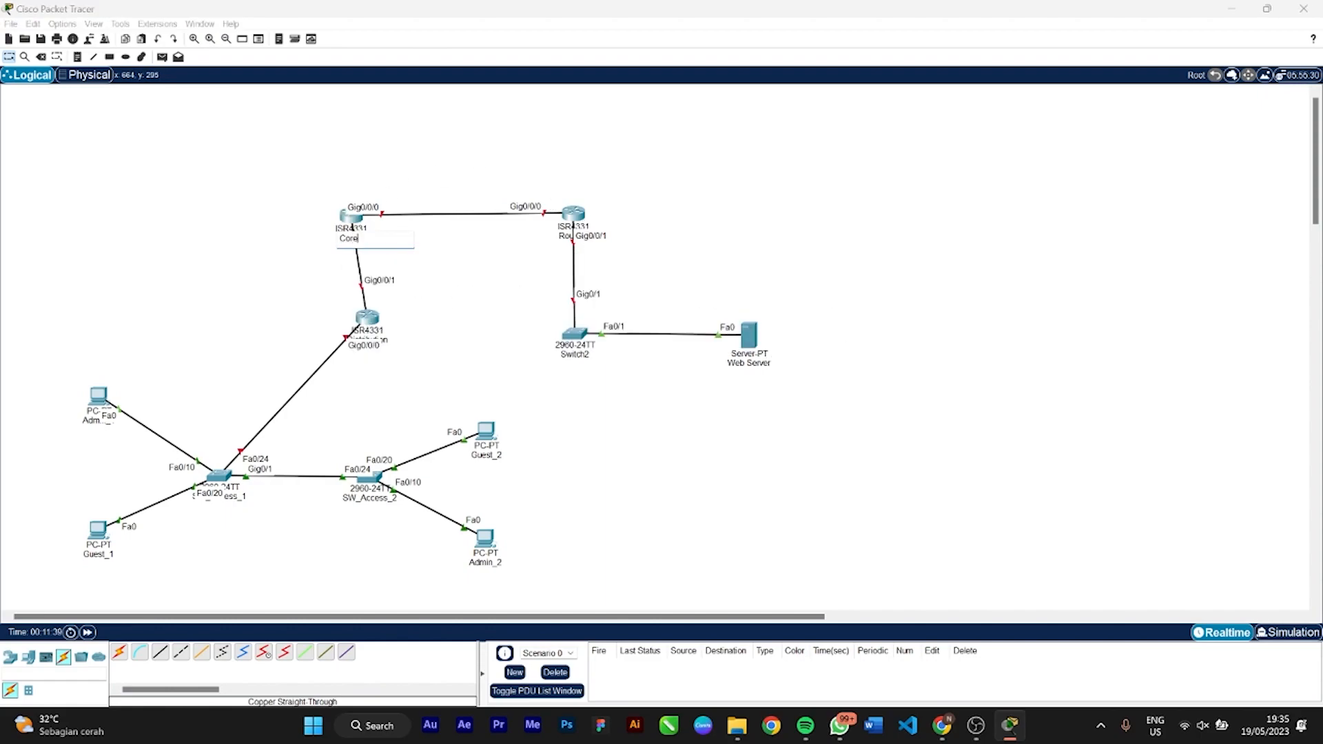
key("Return")
left_click(566, 237)
type("ISP")
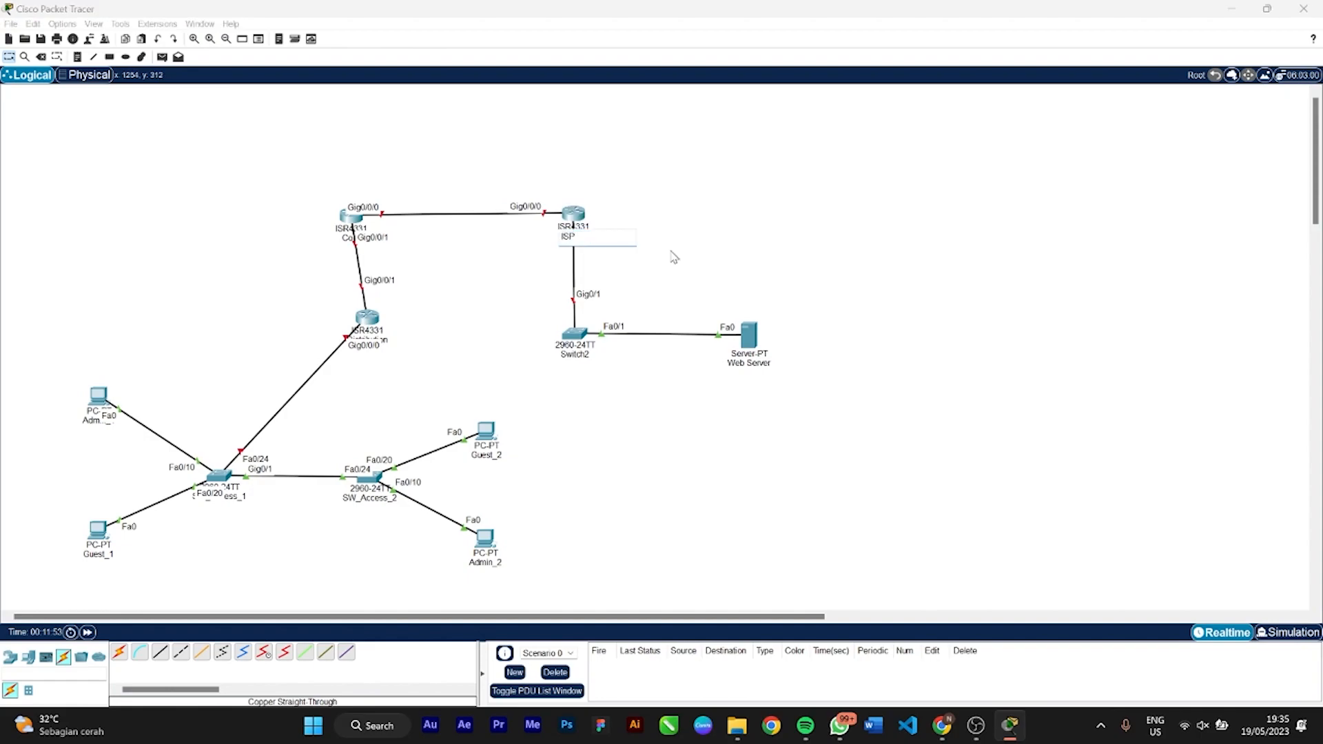
key("Return")
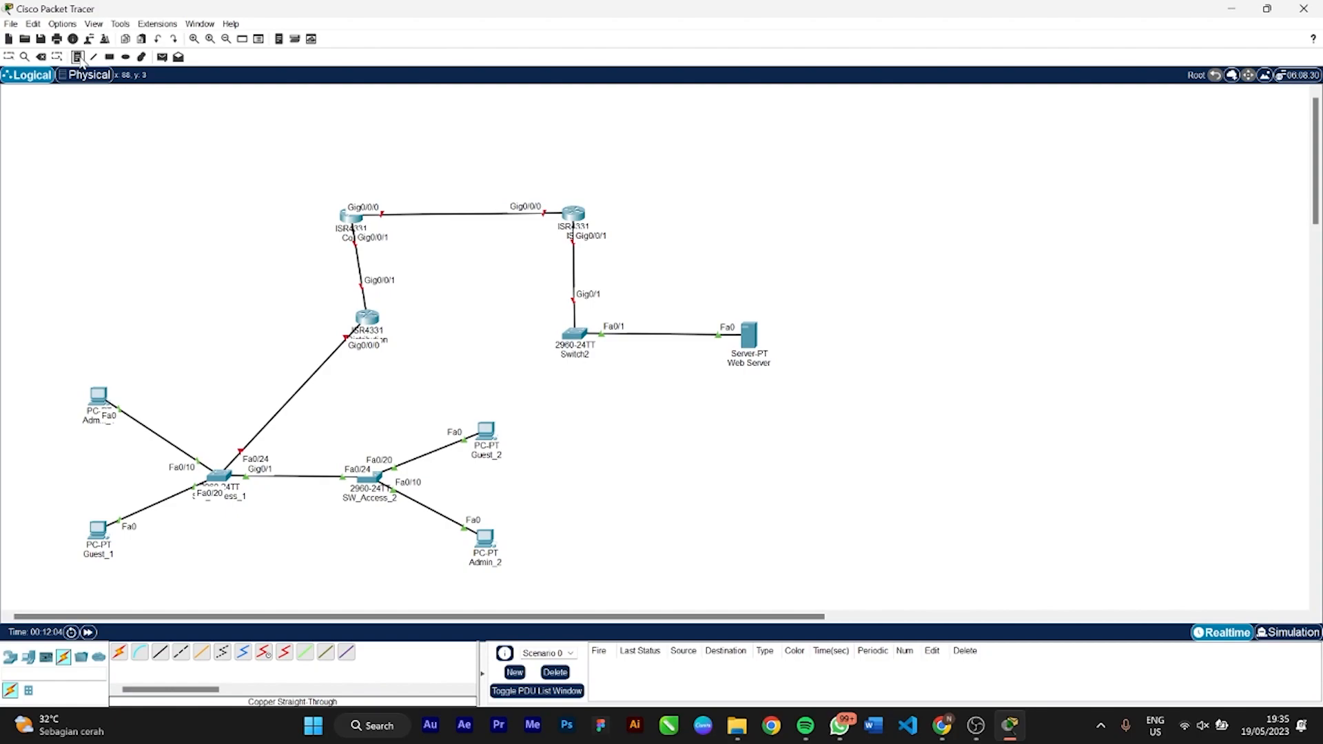
Place the note 10.0.1.8/30 on the link between the Core and ISP routers
left_click(78, 57)
left_click(415, 203)
type("10.0.1.8/")
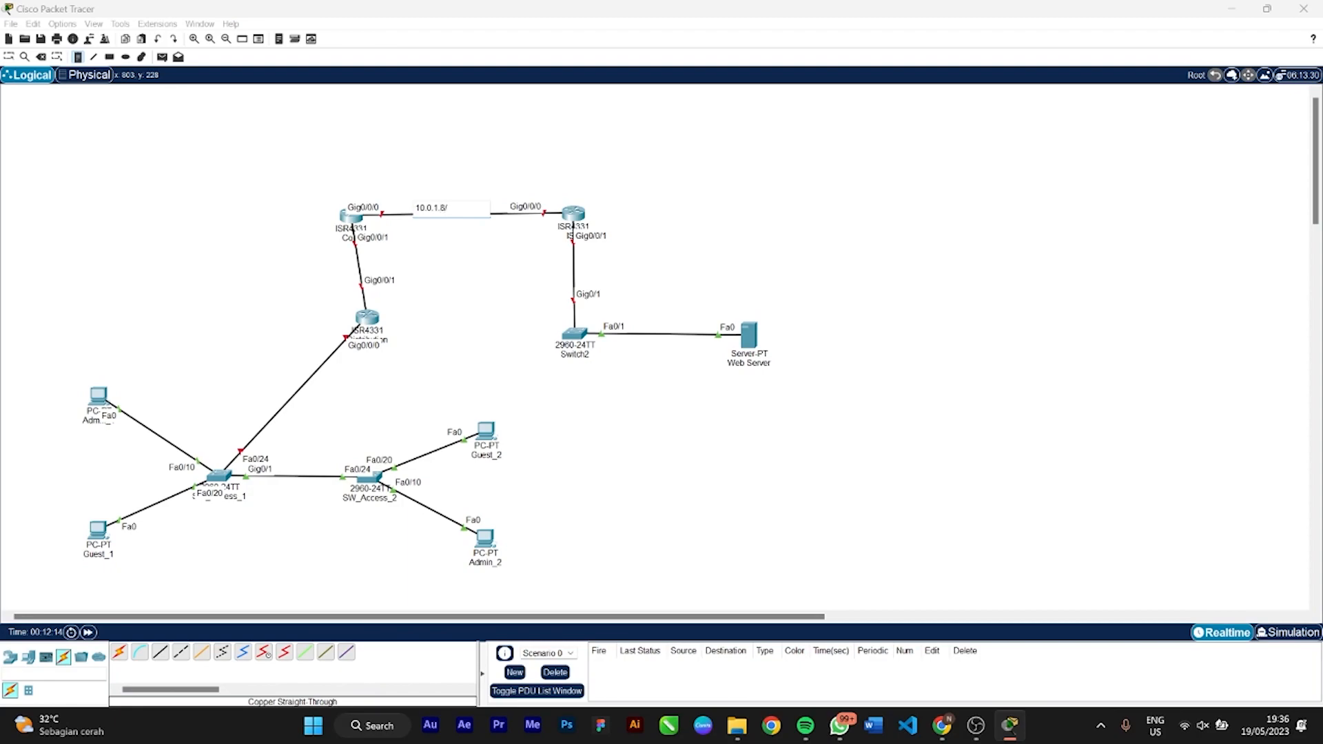
type("30")
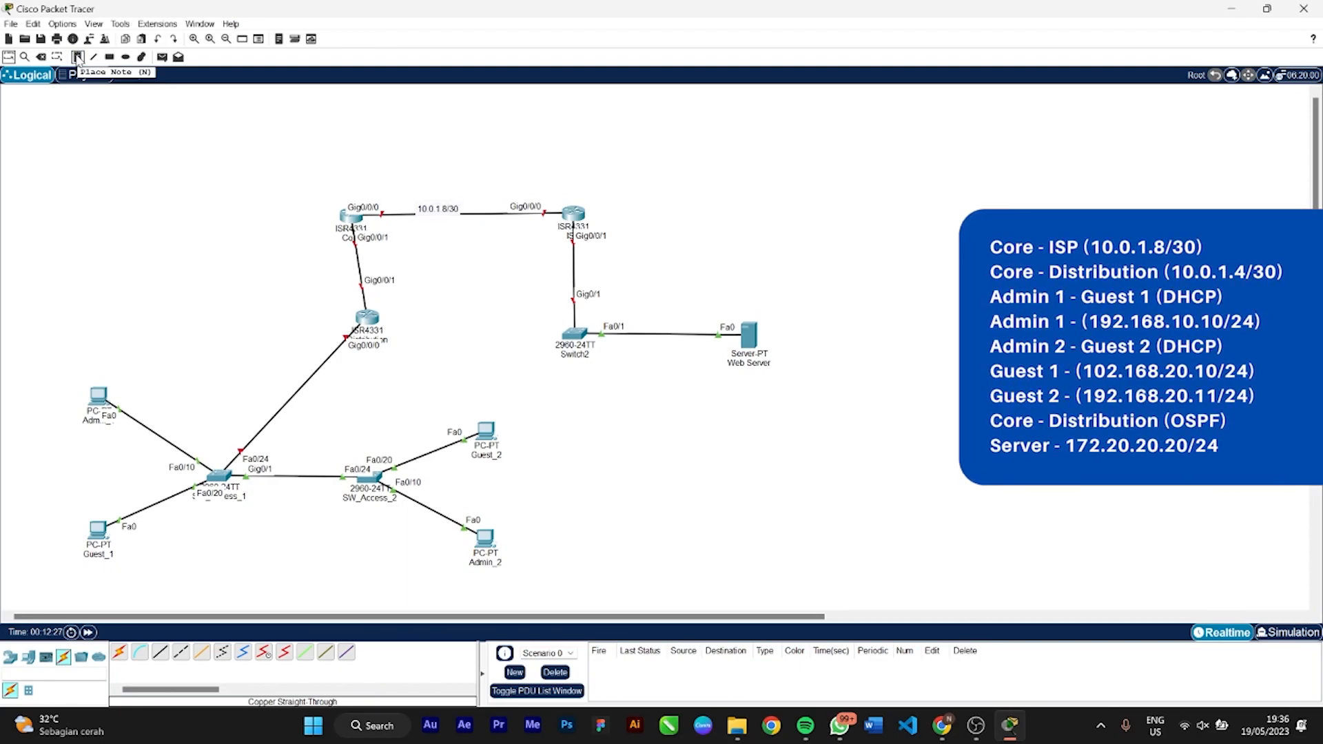
Place the note 10.0.1.4/30 beside the Core–Distribution link and move it closer to the cable
left_click(78, 57)
left_click(272, 272)
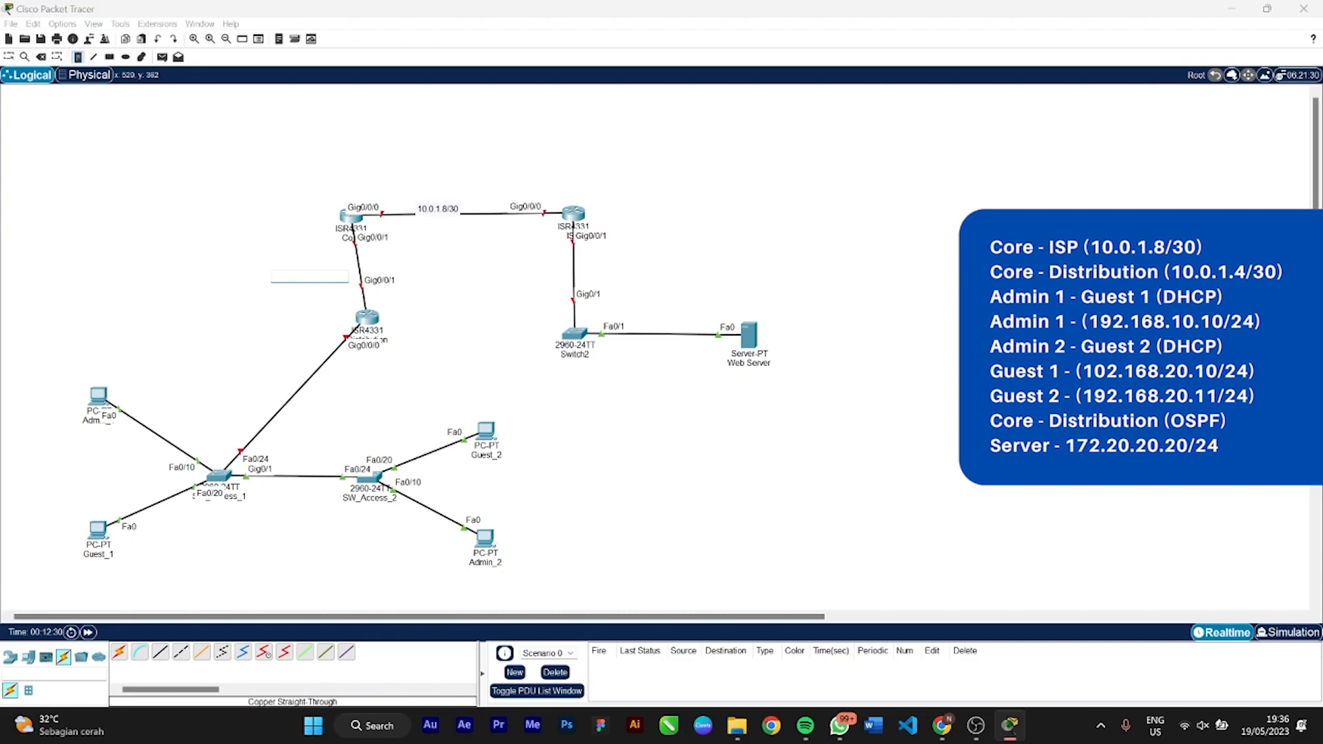
type("10.0.1.4/30")
left_click(8, 58)
left_click_drag(296, 278, 320, 277)
Add a DHCP note between Admin_1 and Guest_1 and an OSPF note beside the Core–Distribution link
left_click(78, 58)
left_click(62, 477)
key("Caps_Lock")
type("DHCP")
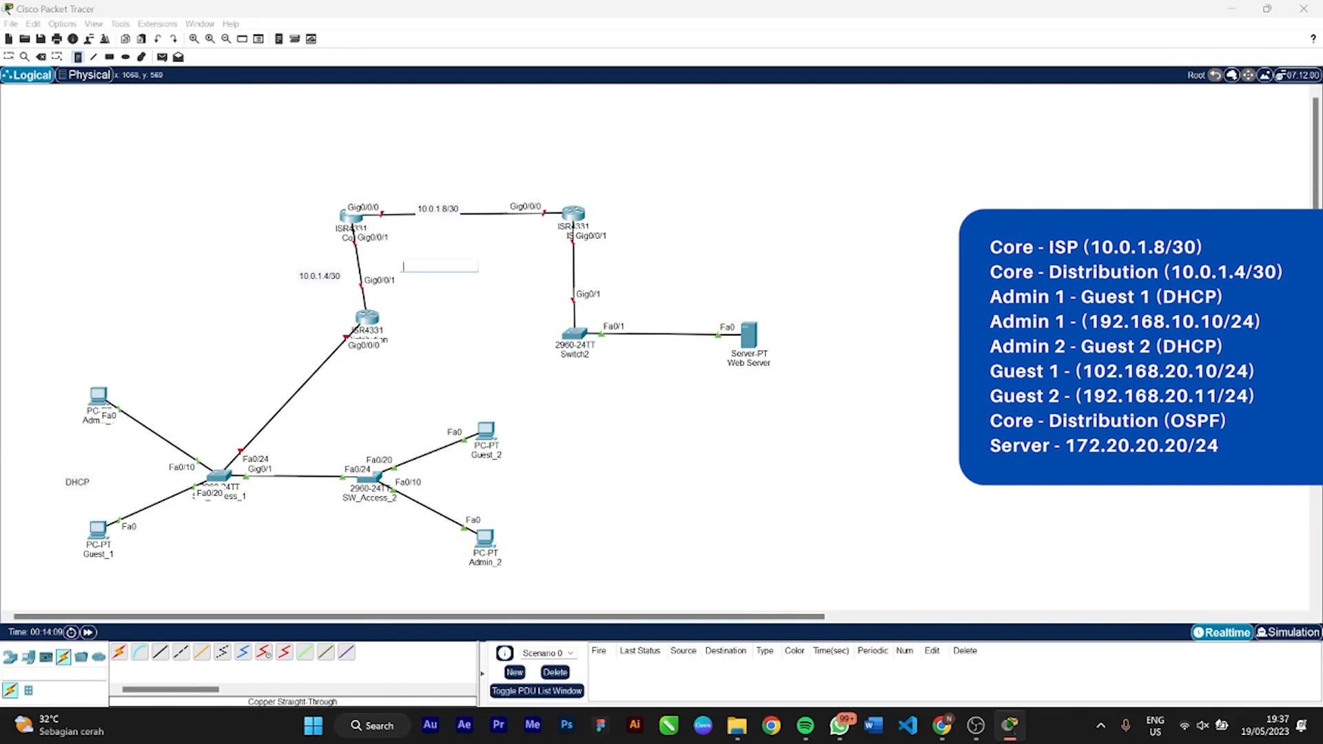
type("OSPF")
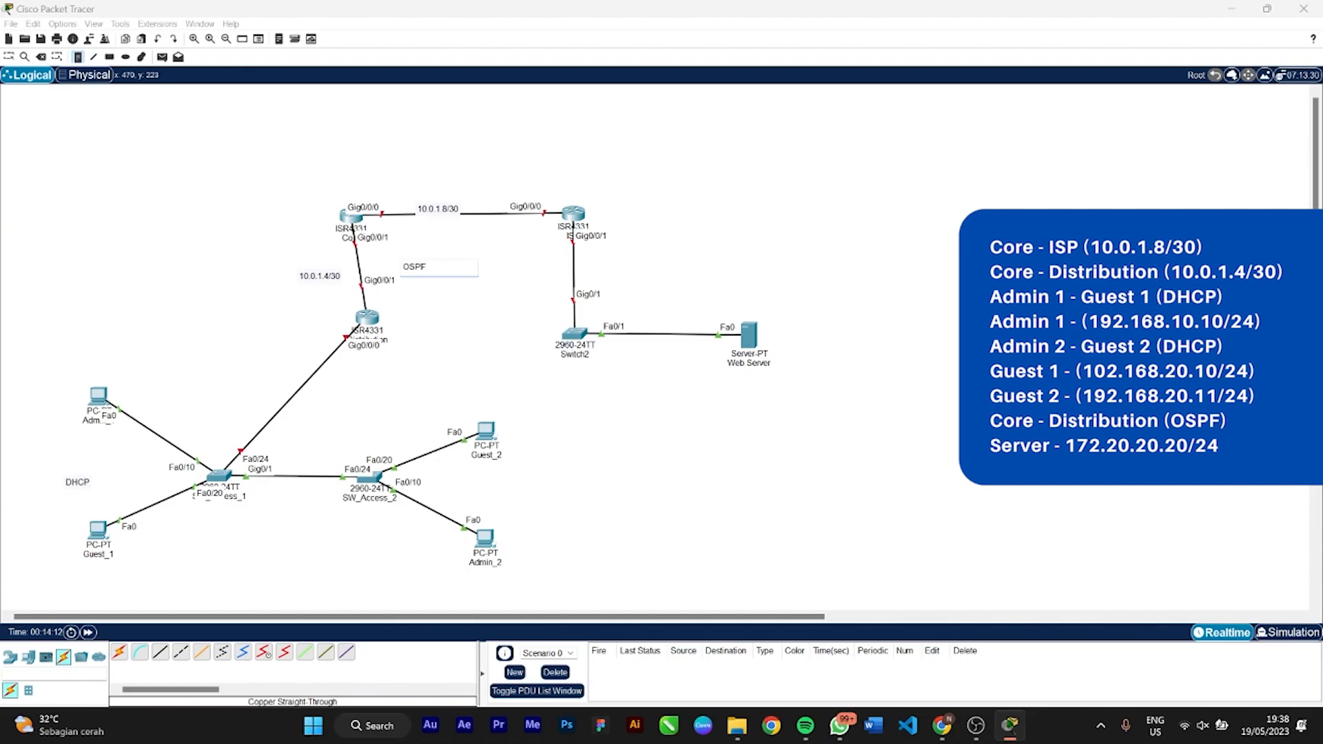
key("Escape")
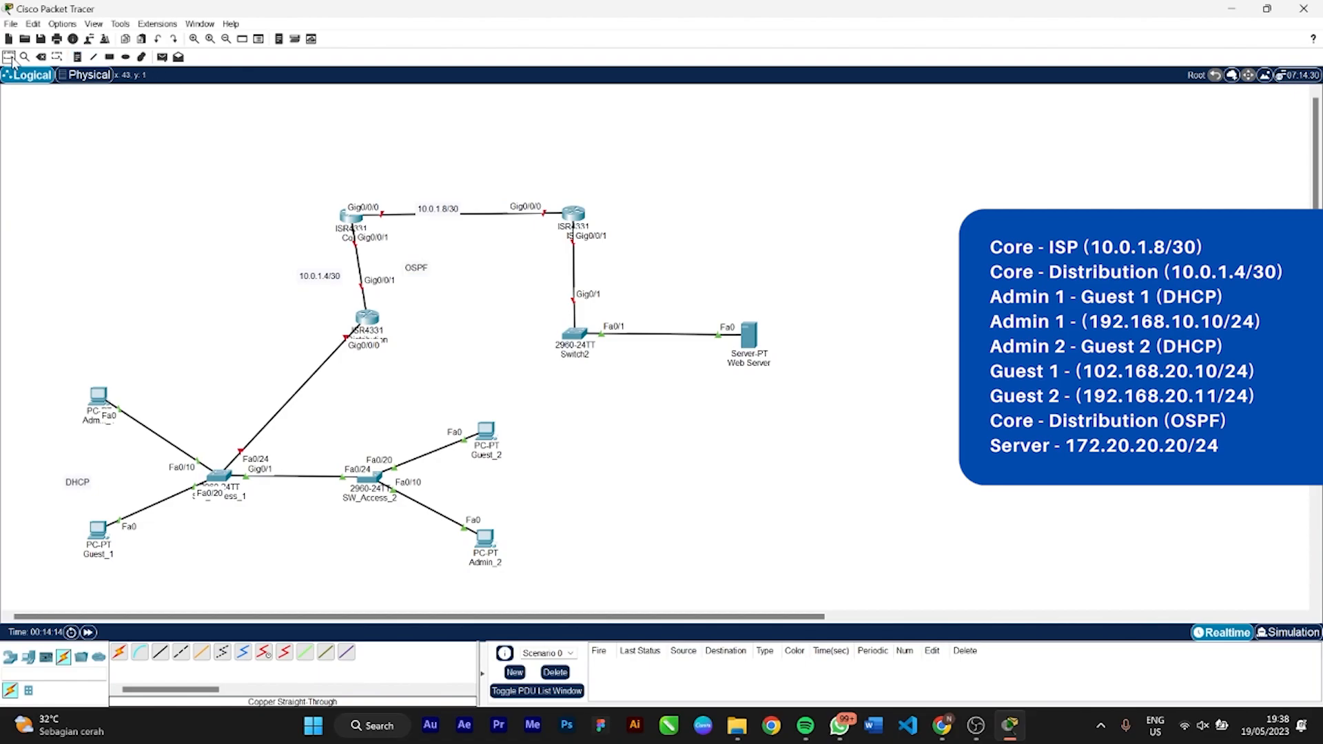
Add a DHCP note between Guest_2 and Admin_2
key("n")
left_click(471, 482)
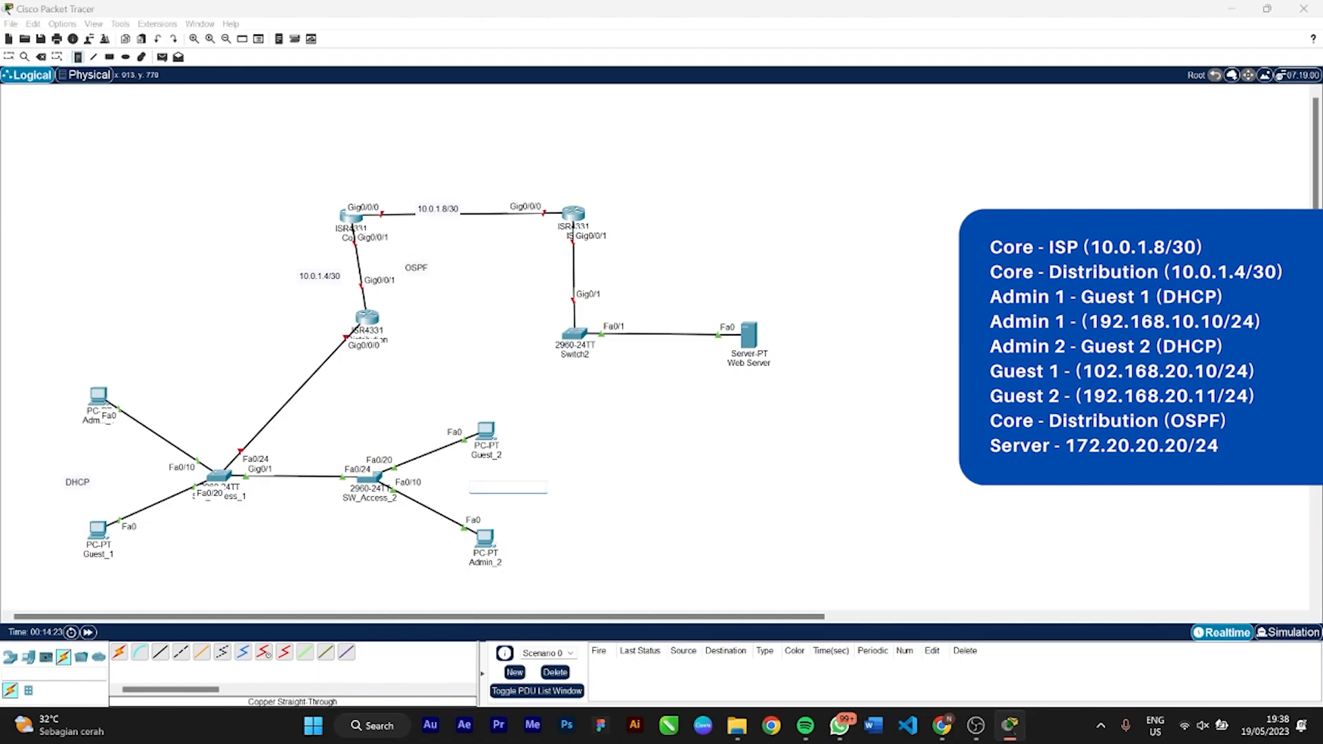
type("DHCP")
key("Escape")
Place the address note 172.20.20.20/24 below the Web Server
left_click(716, 379)
type("172.20.20.20/24")
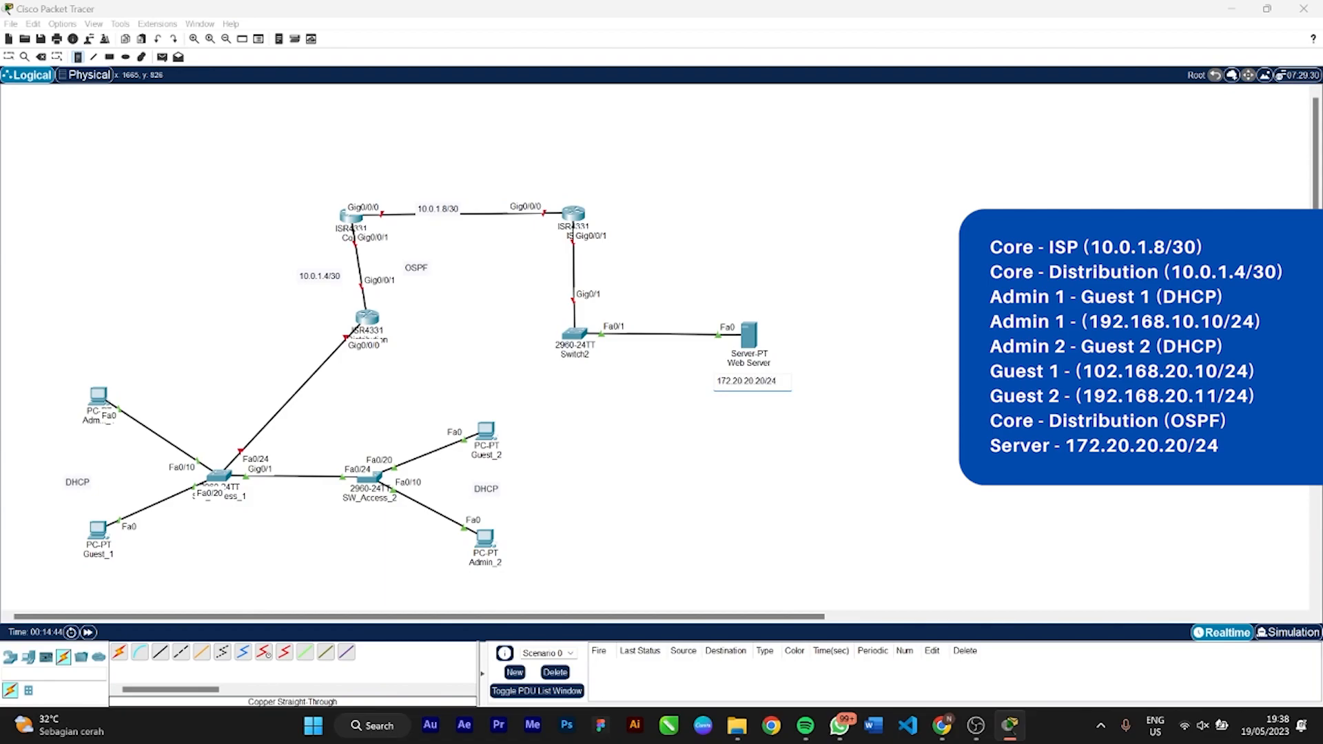
left_click(9, 57)
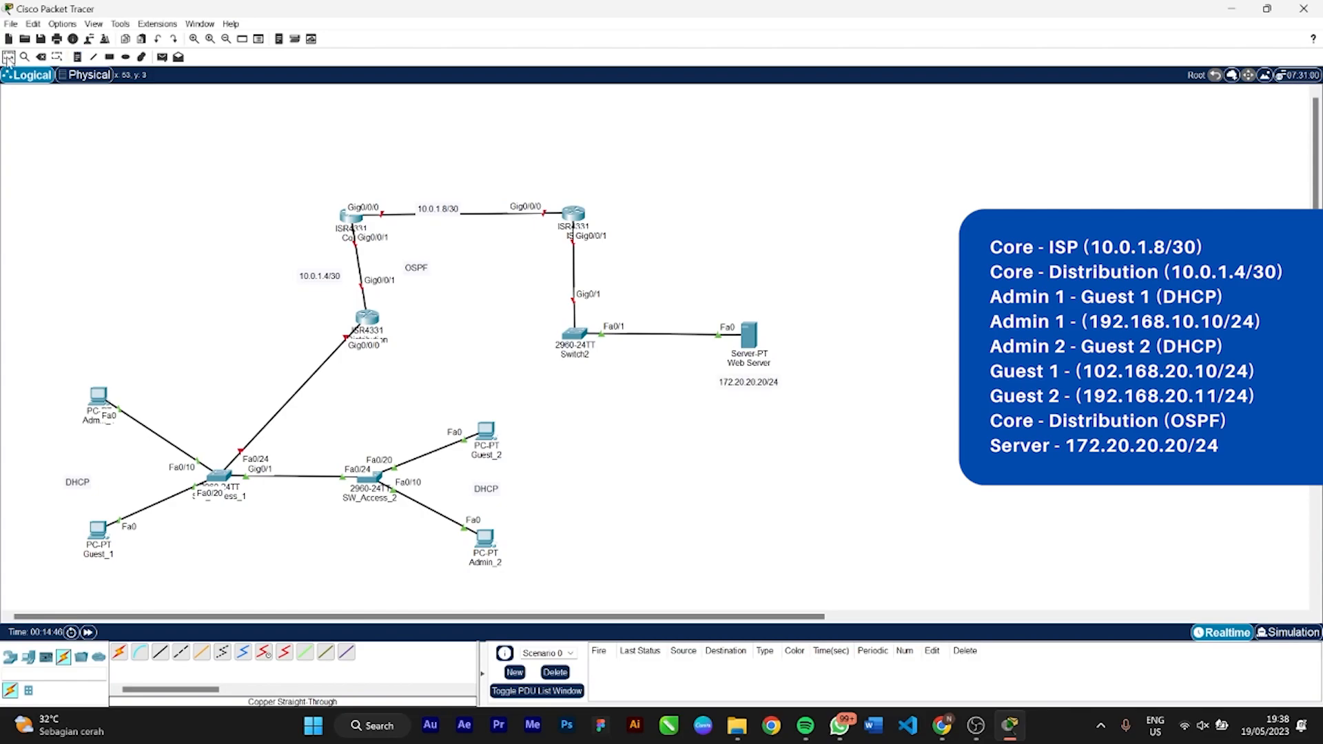
Place the address notes 192.168.10.10/24 above Admin_1 and 192.168.20.10/24 below Guest_1
left_click(77, 382)
type("192")
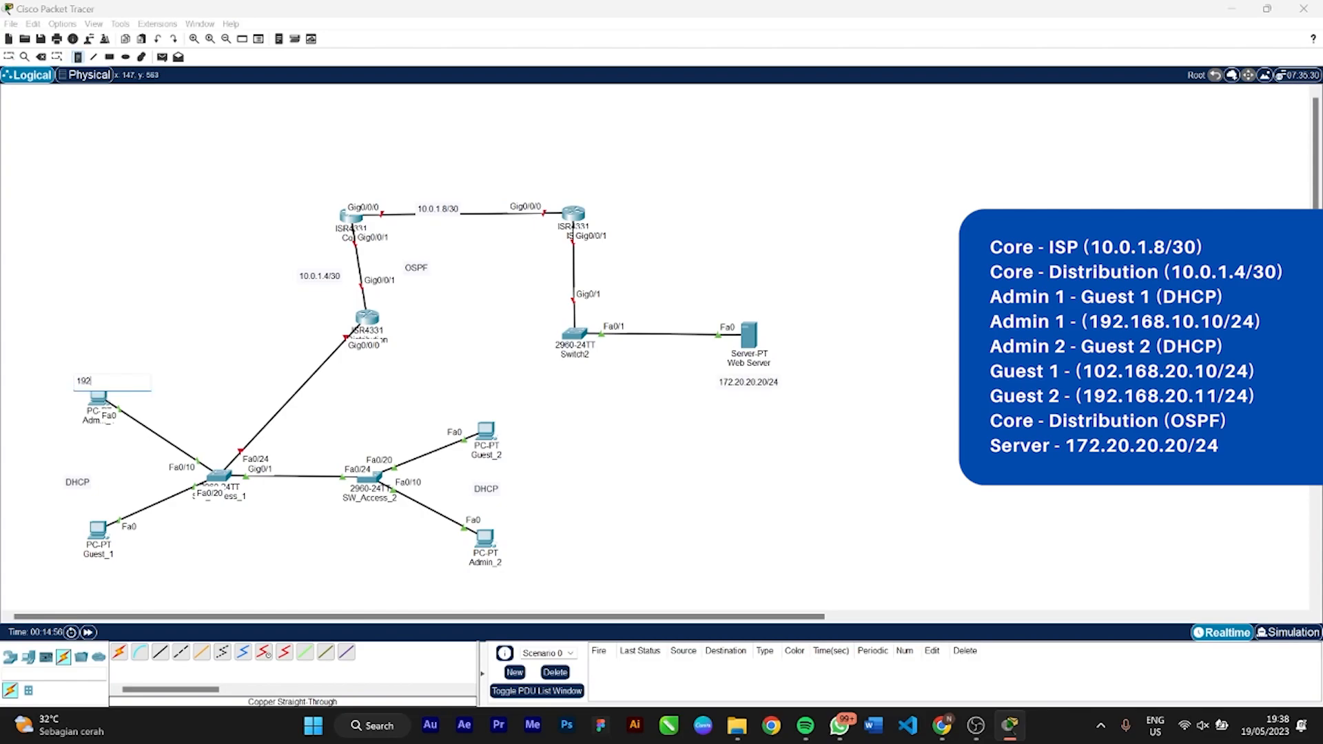
type(".168.10.10/24")
left_click(9, 58)
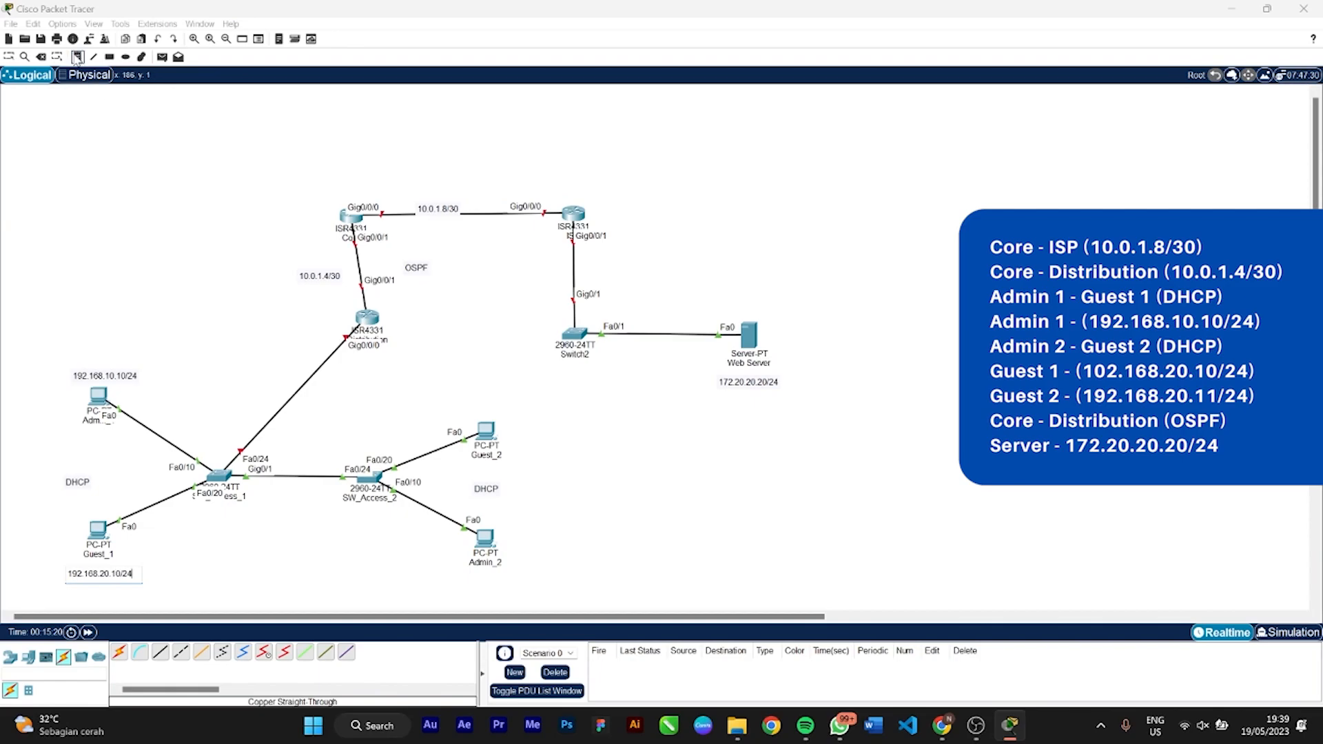
left_click(9, 58)
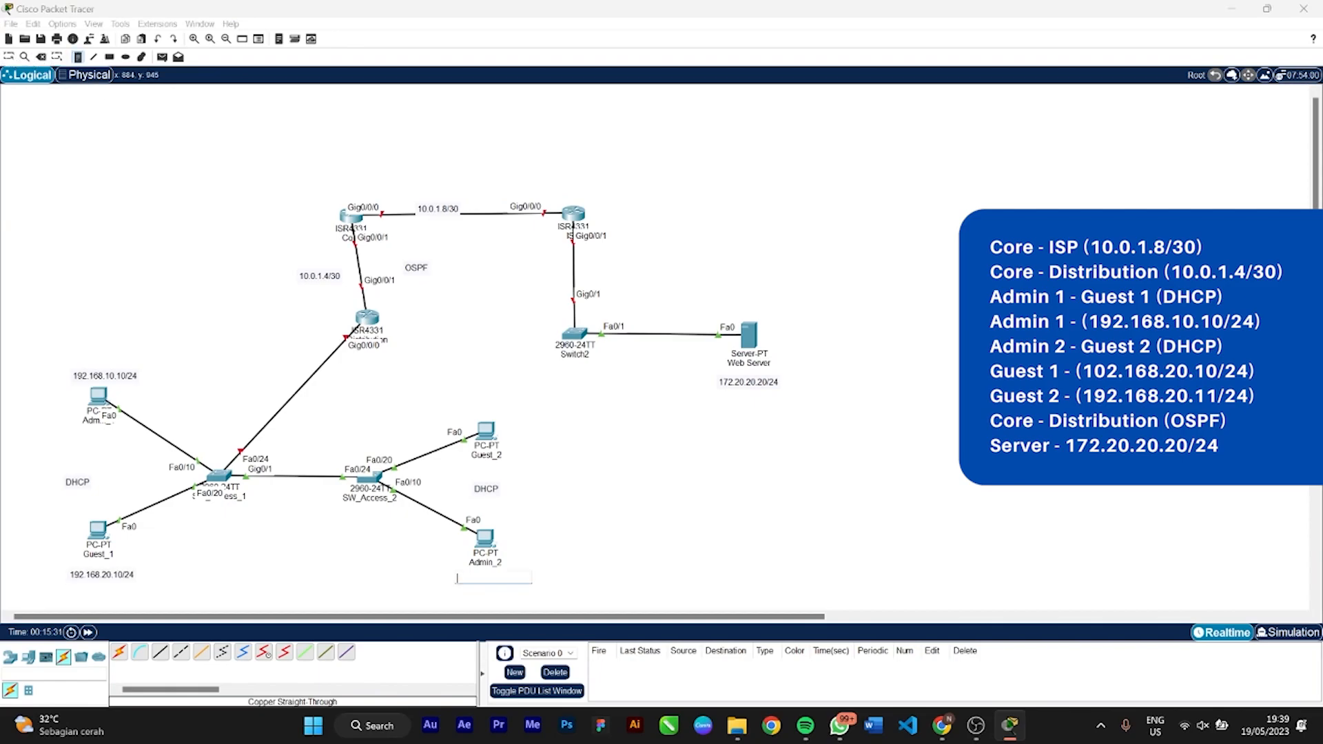
Place the address notes 192.168.10.11/24 below Admin_2 and 192.168.20.11/24 below Guest_2
type("192.168.10.11/24")
left_click(475, 472)
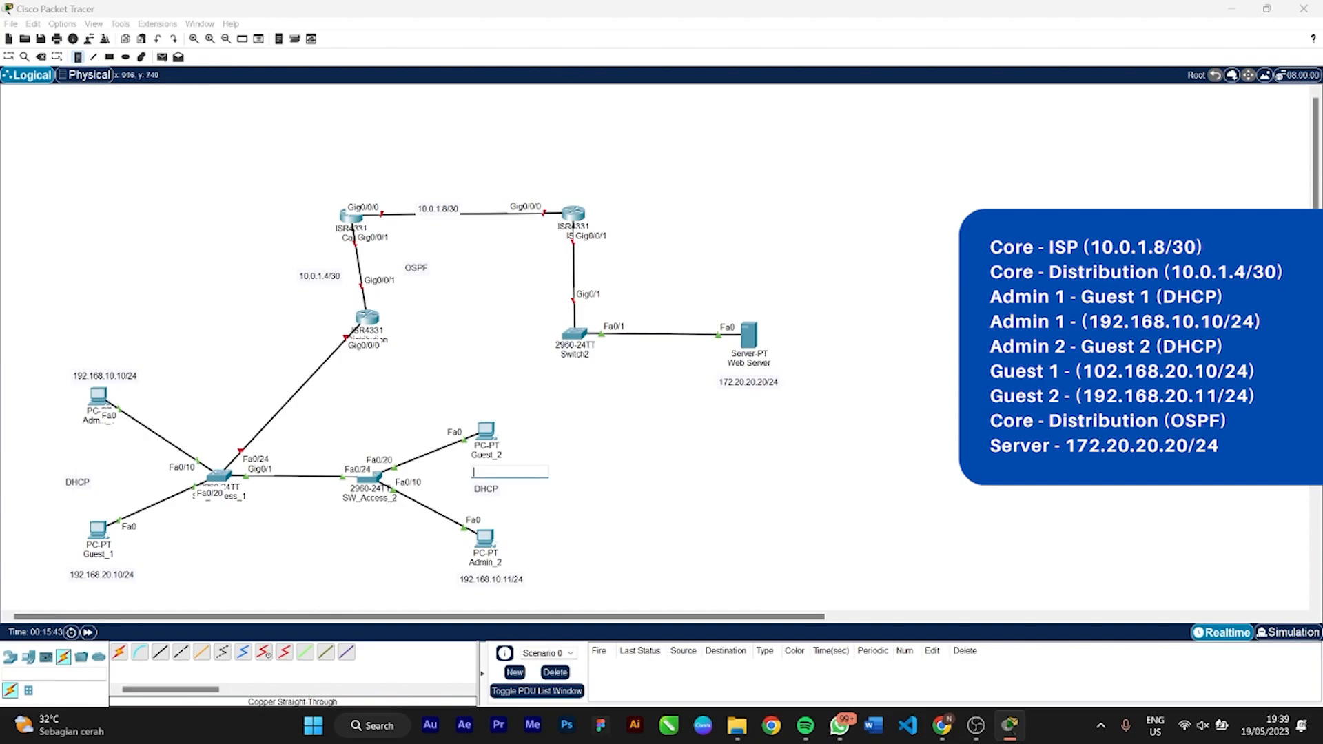
type("192.168.20.11/24")
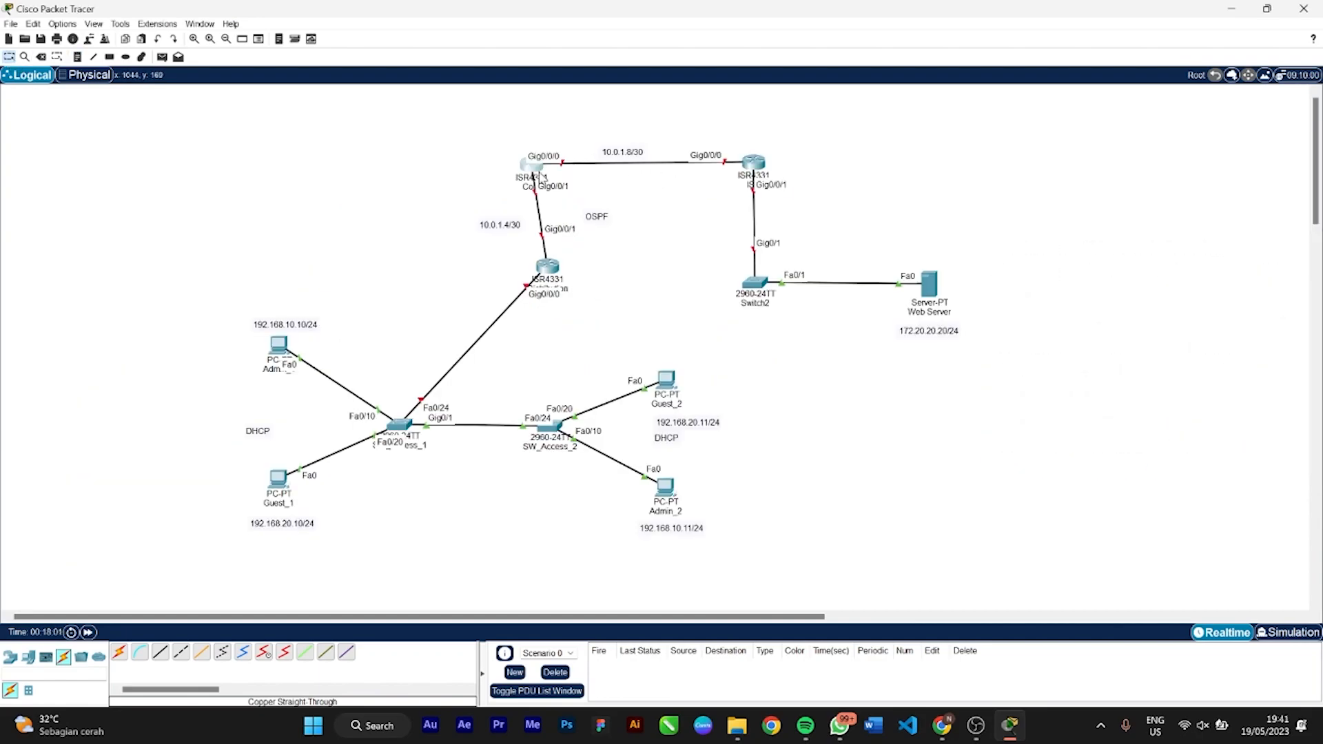
Open the Core router's command line interface and keep its window on top
left_click(529, 167)
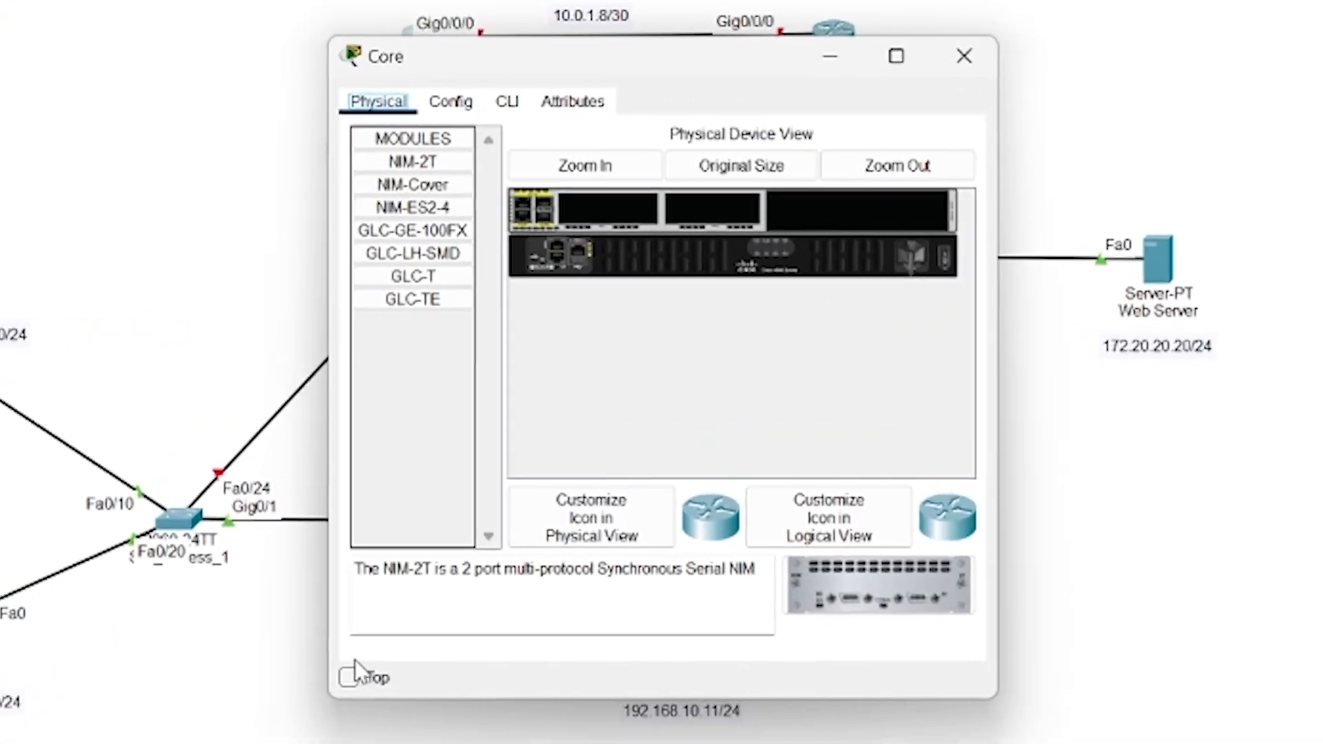
left_click(346, 682)
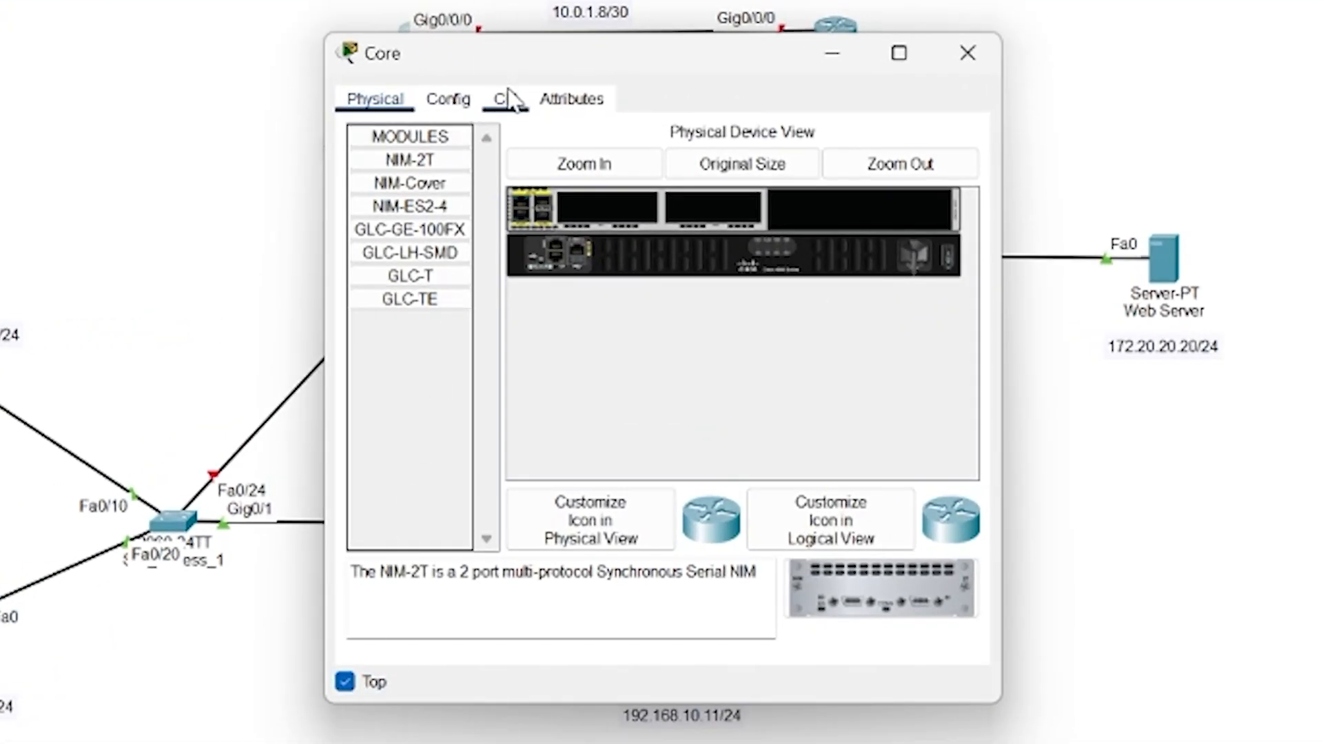
left_click(506, 99)
Start the Core router's console session and enter global configuration mode with en and conf te
key("Return")
type("en")
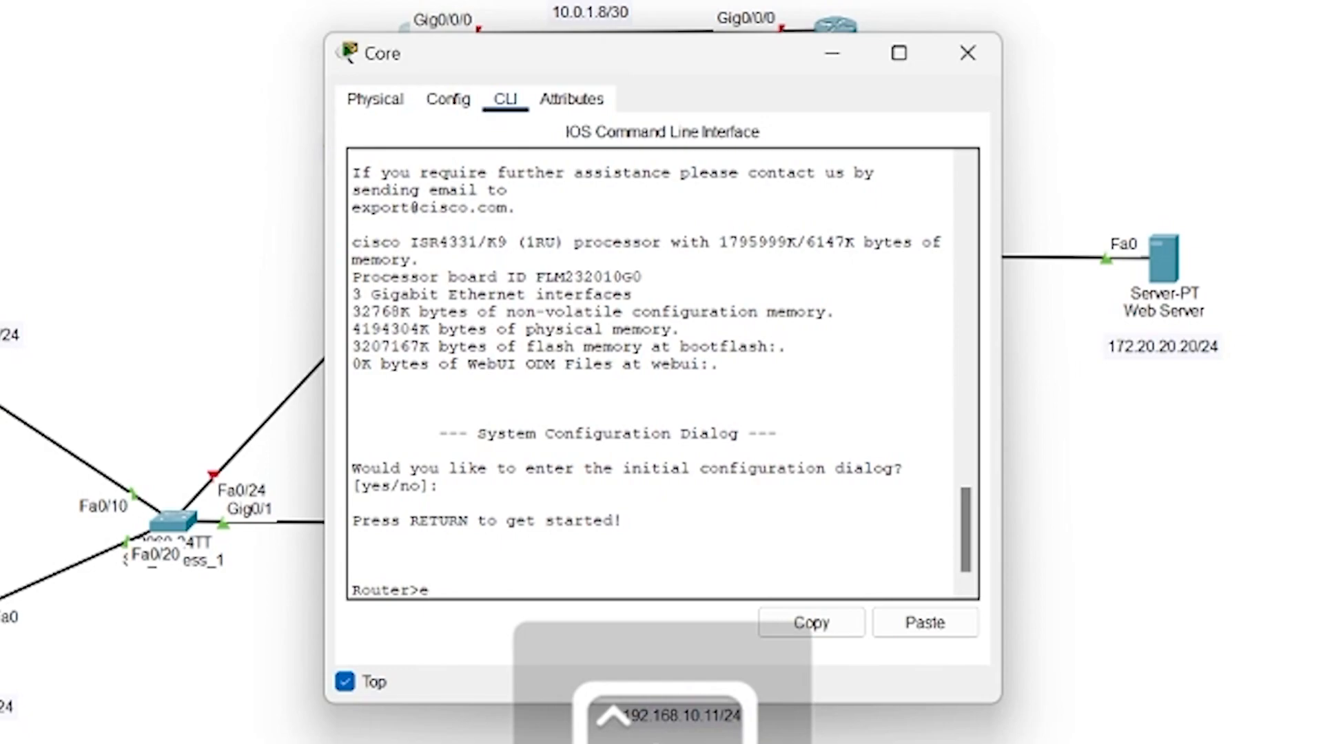
key("Return")
type("conf te")
key("Return")
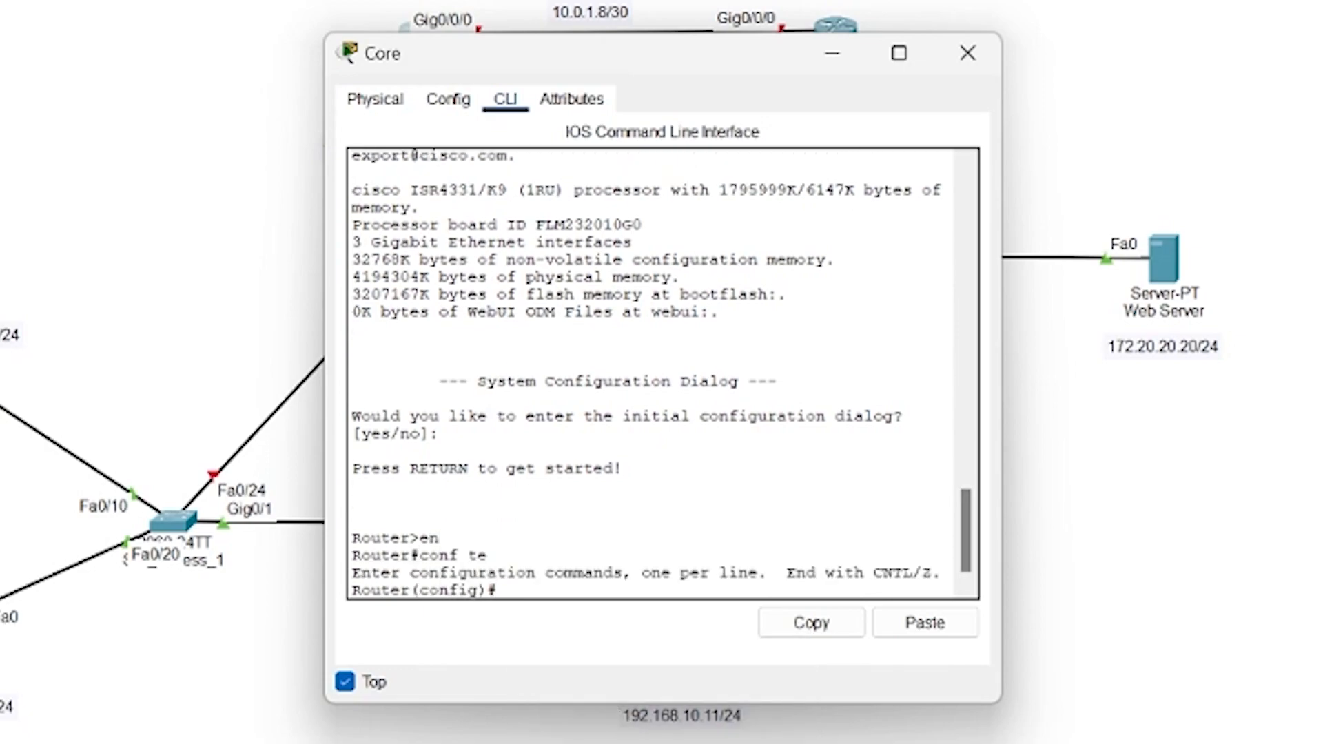
Set the router's hostname to Core and enable interface g0/0/0 with address 10.0.1.9 and mask 255.255.255.252
type("hos Core")
key("Return")
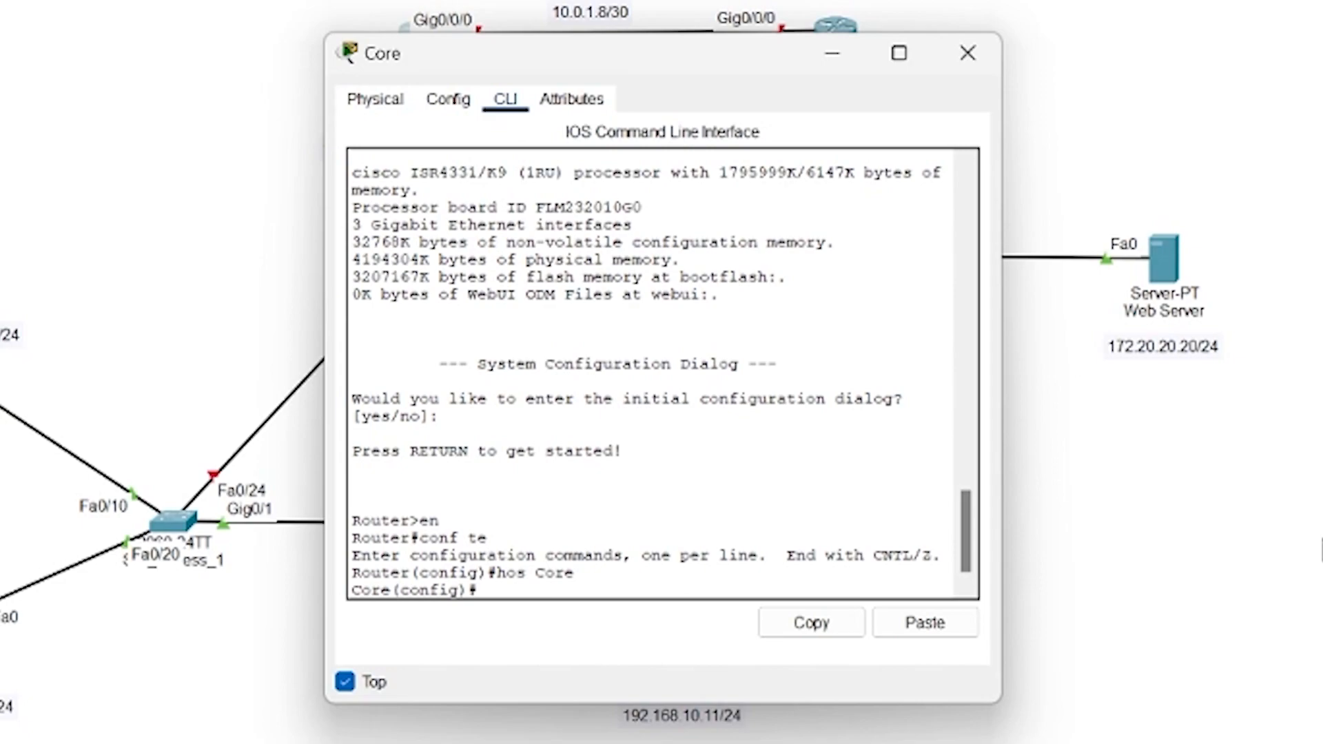
type("int g0/0/0")
key("Return")
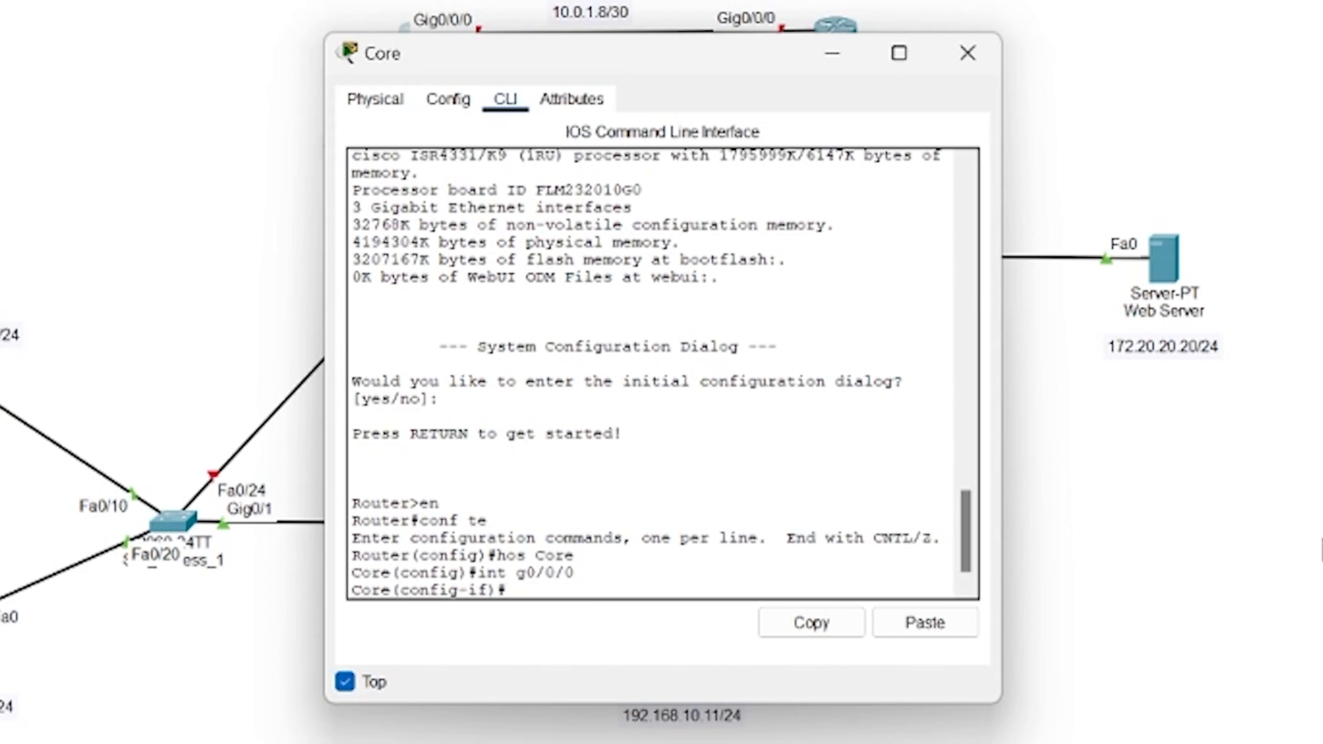
type("ip ad 10.0.1.9 255.255.255.252")
key("Return")
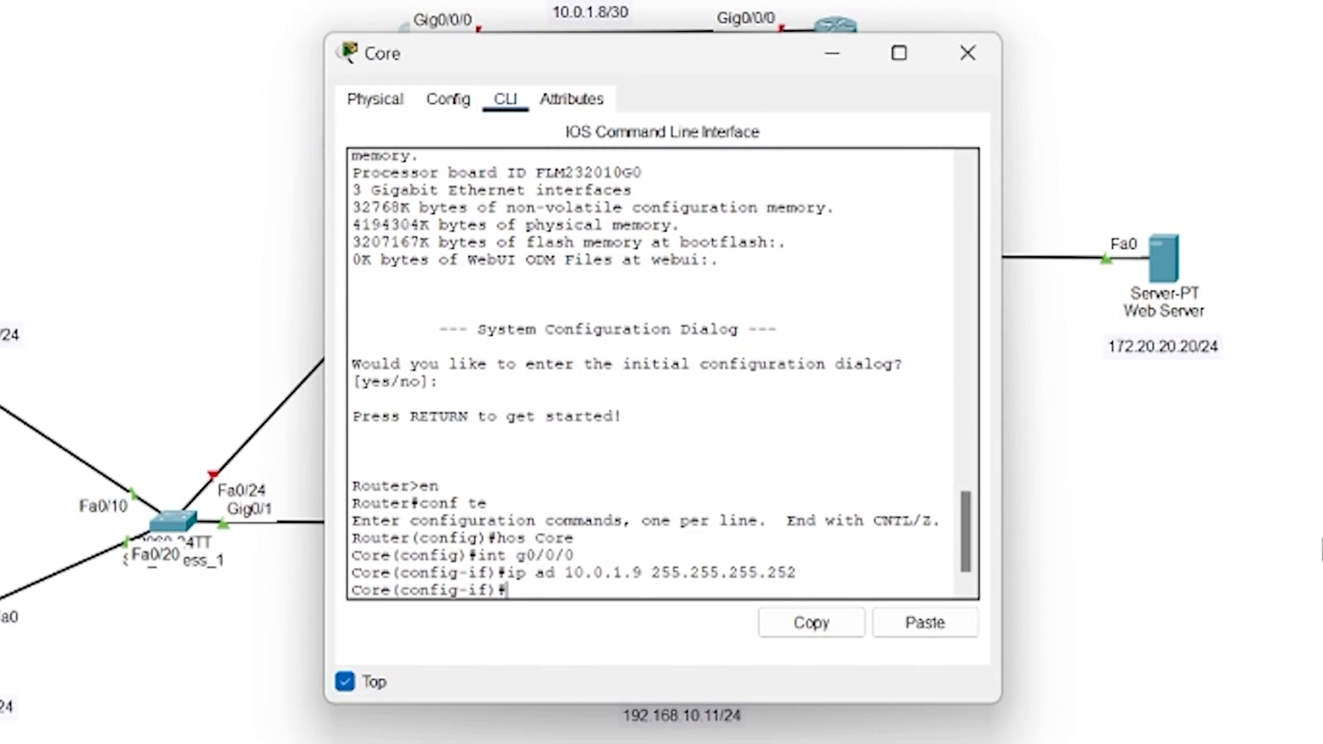
type("no sh")
key("Return")
key("Return")
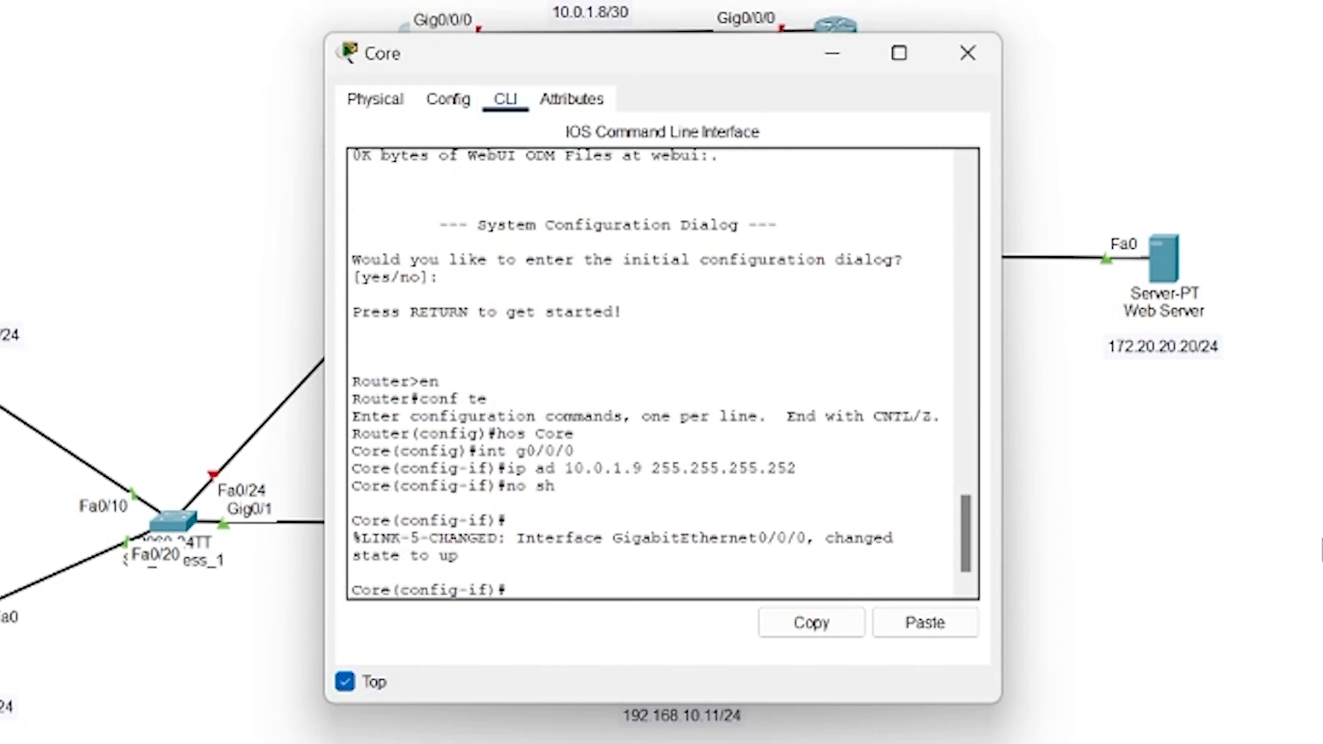
Assign 10.0.1.6 with mask 255.255.255.252 to Core's interface g0/0/1 and enable the interface
type("int g0/0/")
key("Return")
key("Up")
key("Up")
key("Up")
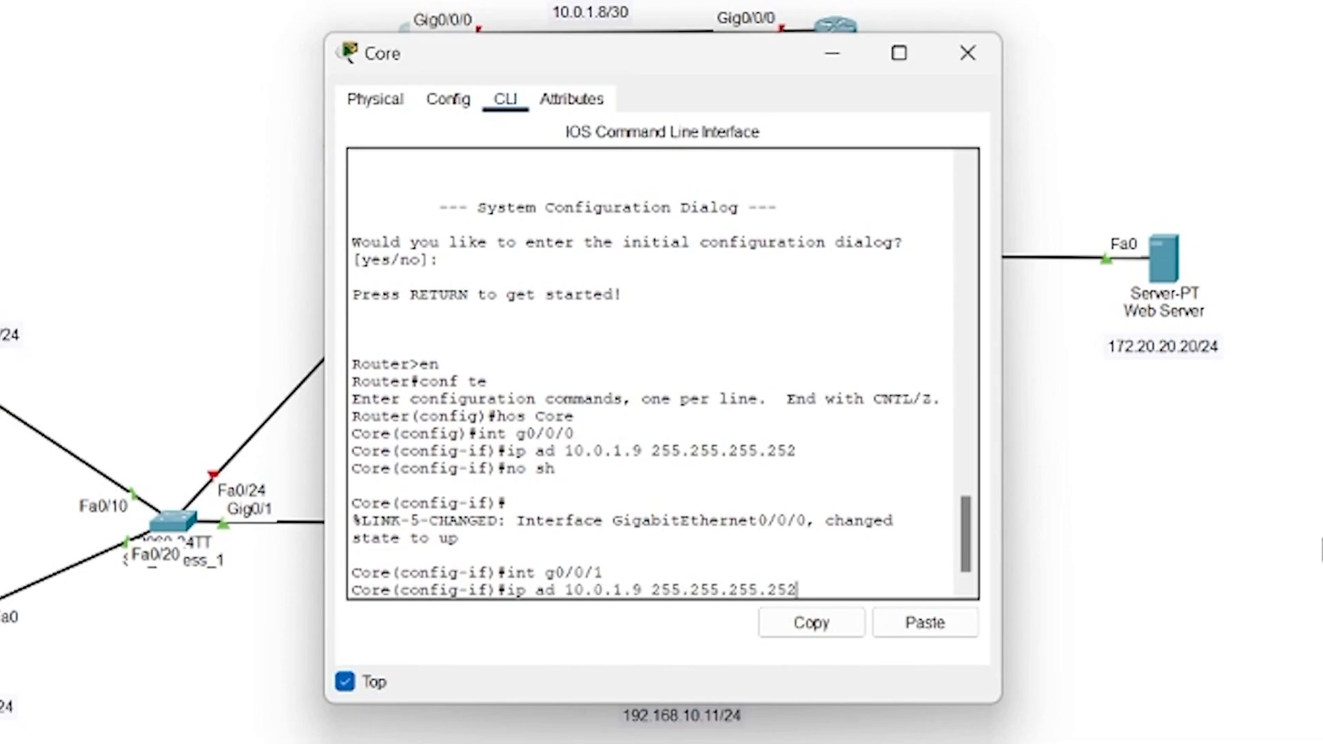
key("Left")
key("Left")
key("Left")
key("Left")
key("Left")
key("Left")
key("Left")
key("Left")
key("Left")
key("Left")
key("Left")
key("Left")
key("Left")
key("Left")
key("Left")
key("Left")
key("BackSpace")
type("6")
key("Return")
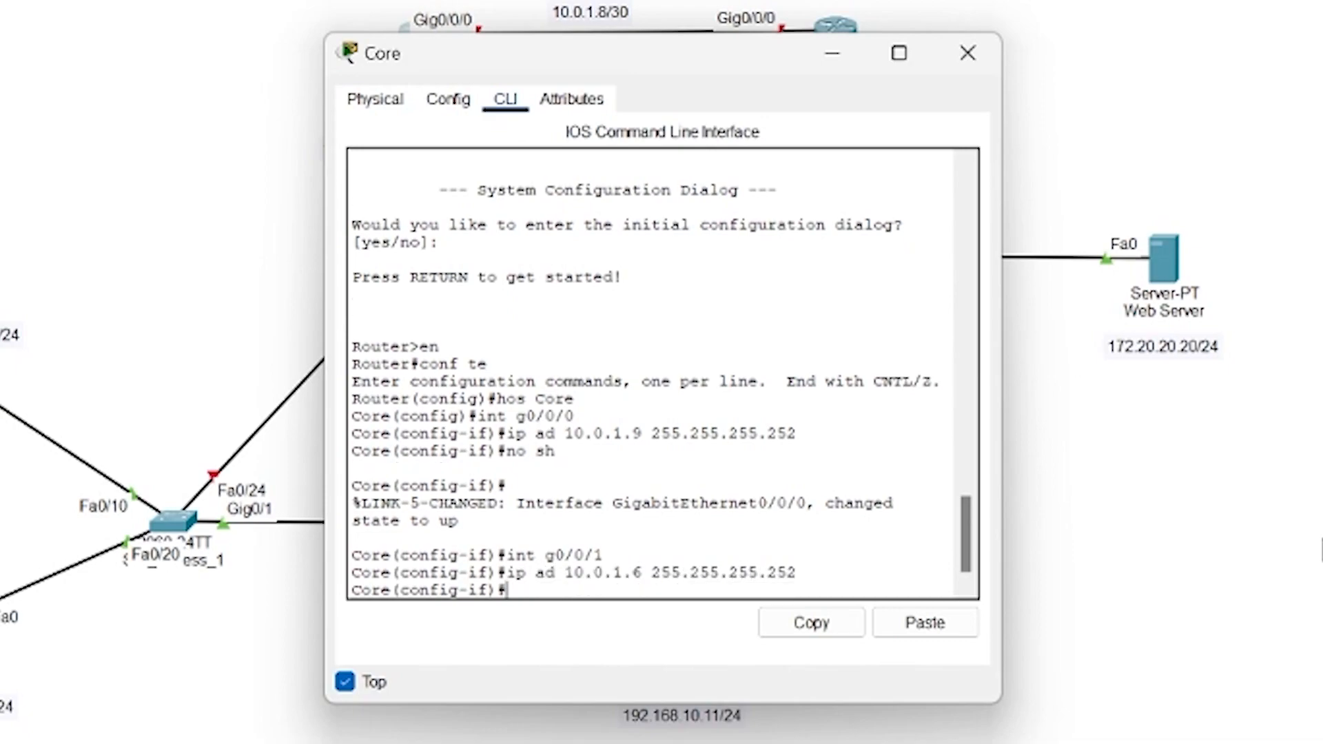
type("no sh")
key("Return")
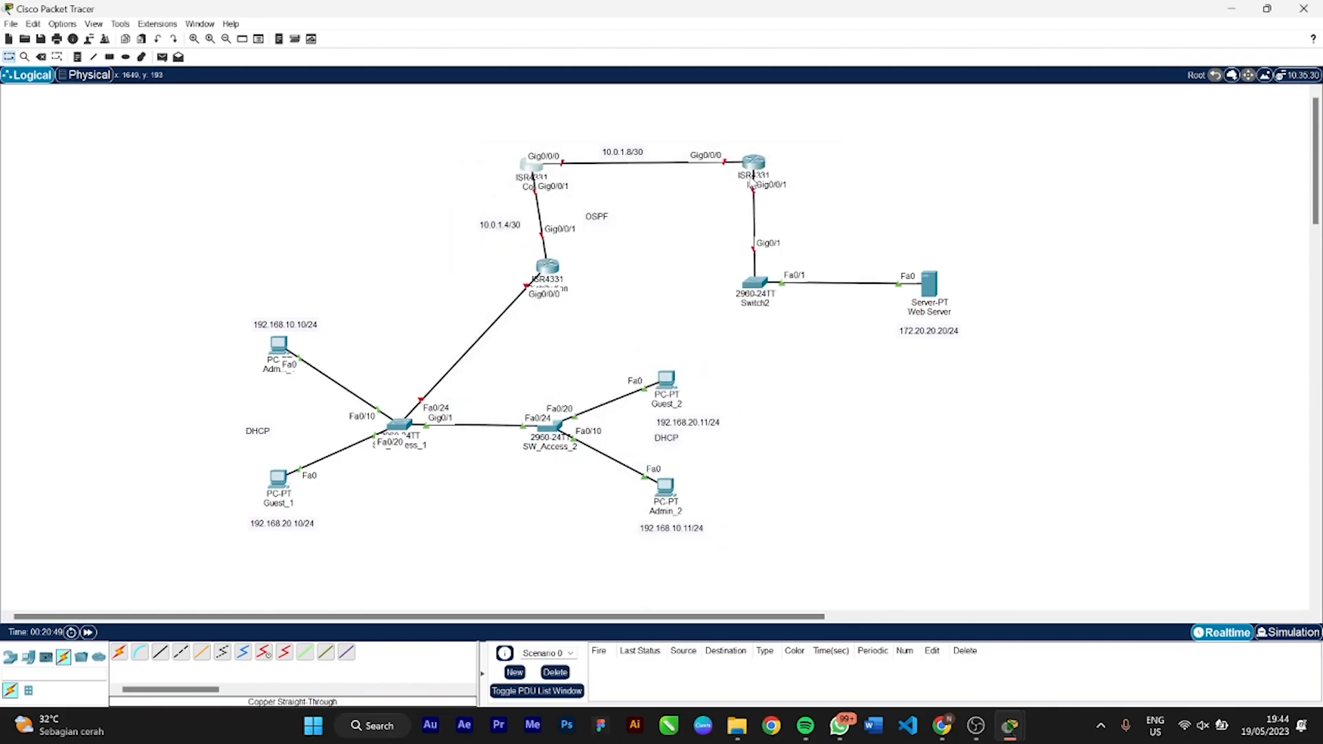
Open the Distribution router's command line interface and keep its window on top
left_click(548, 272)
left_click(491, 510)
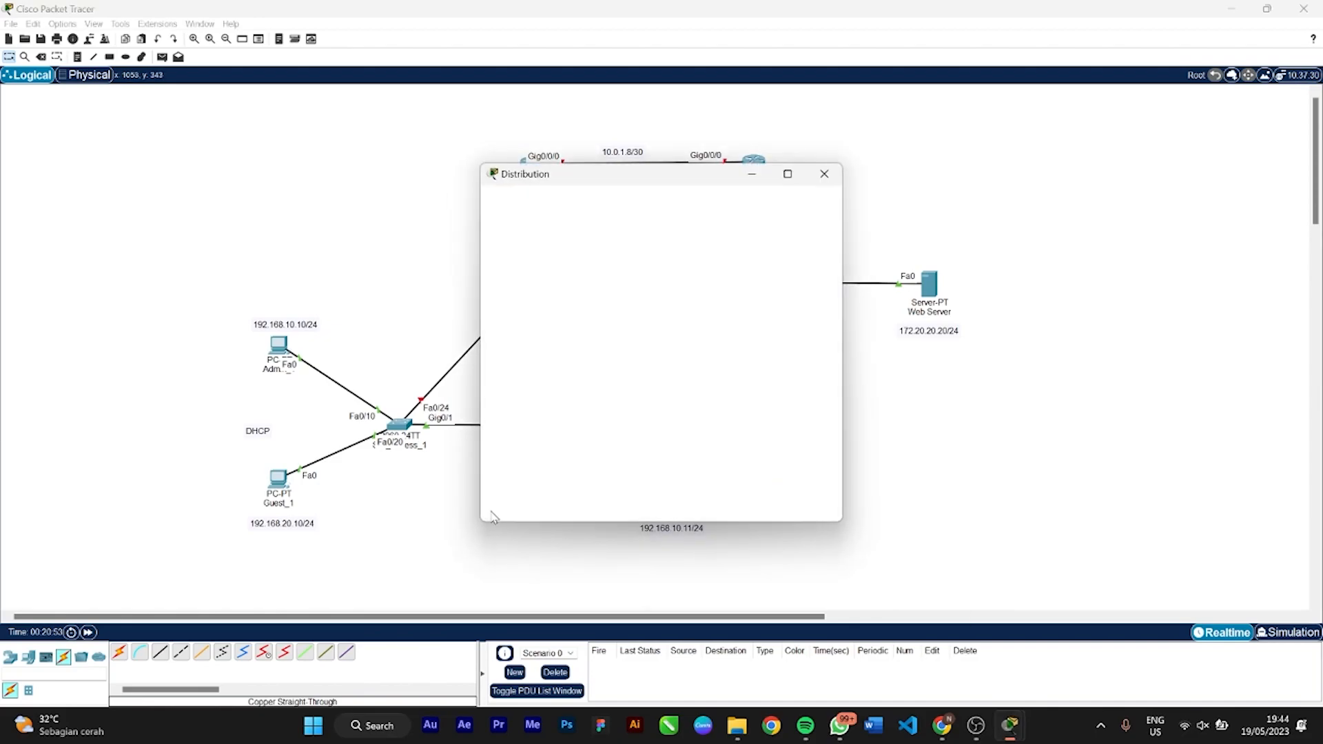
left_click(578, 200)
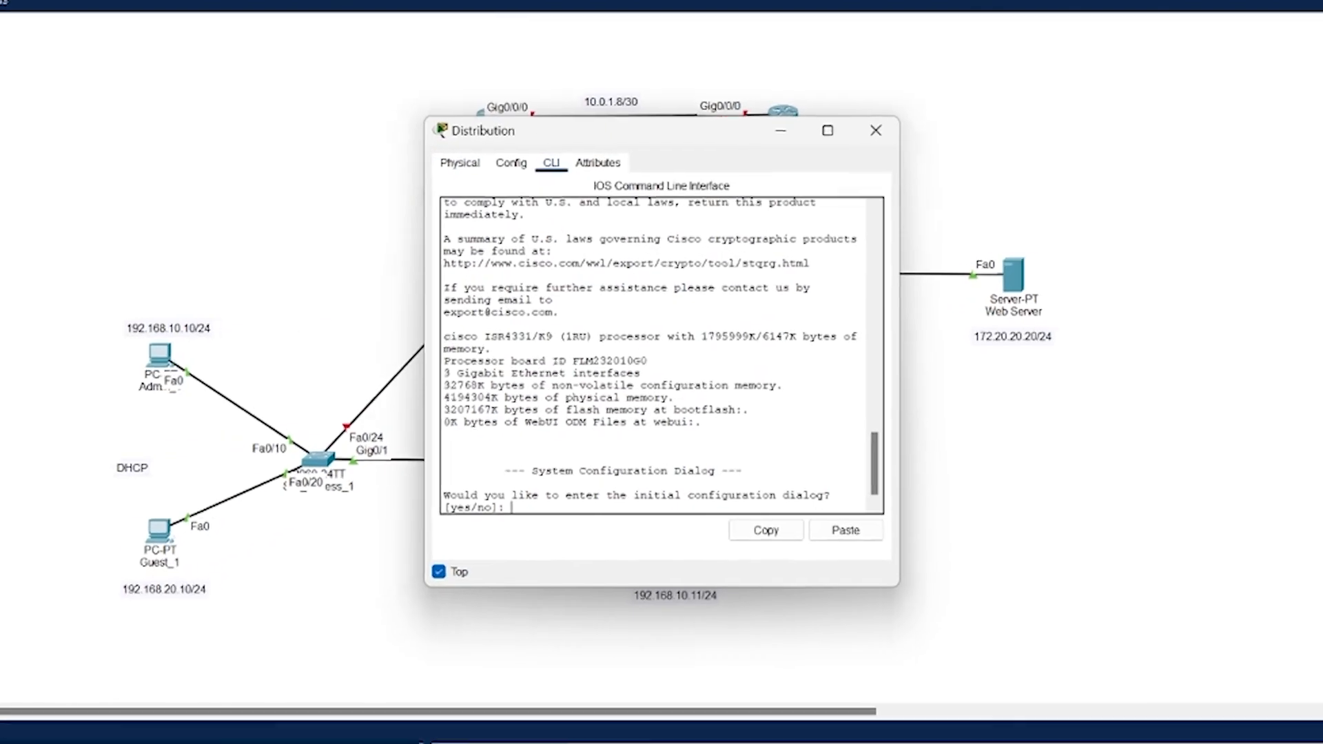
Decline Distribution's initial configuration dialog and enter global configuration mode with en and conf te
type("no")
key("Return")
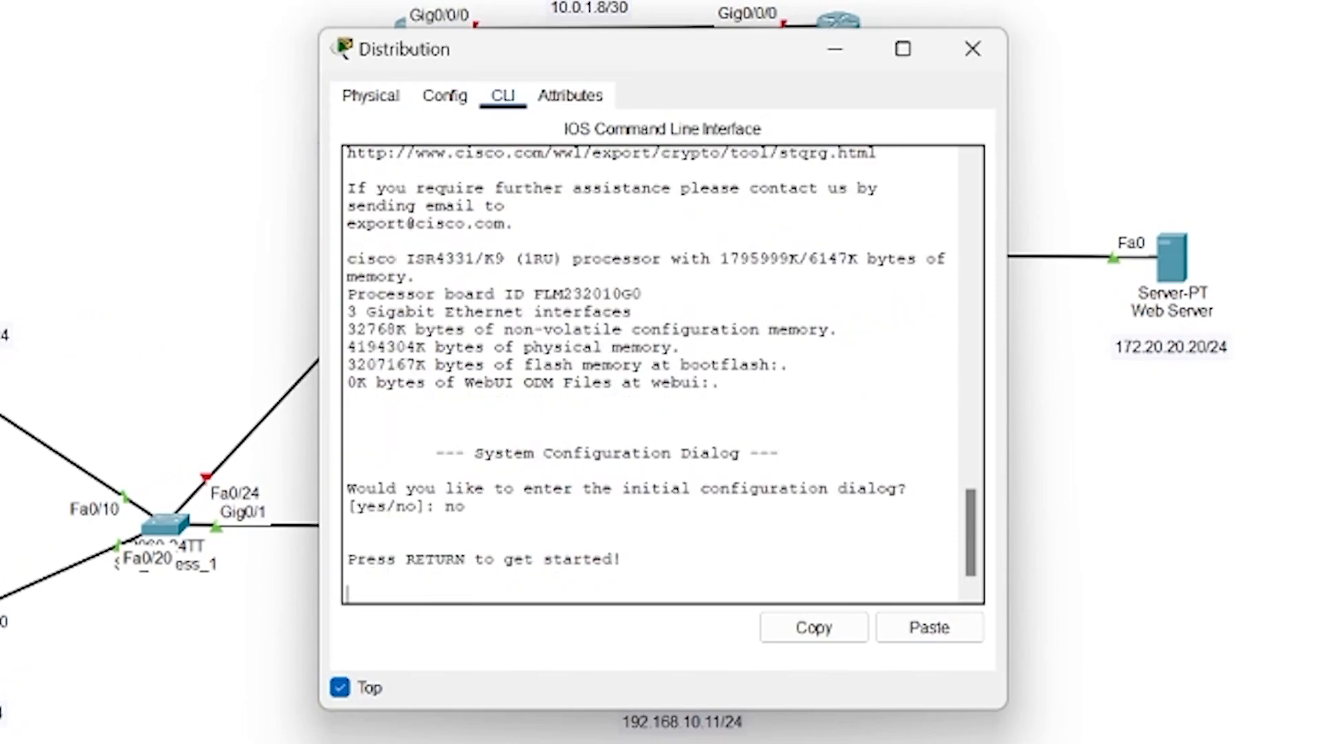
key("Return")
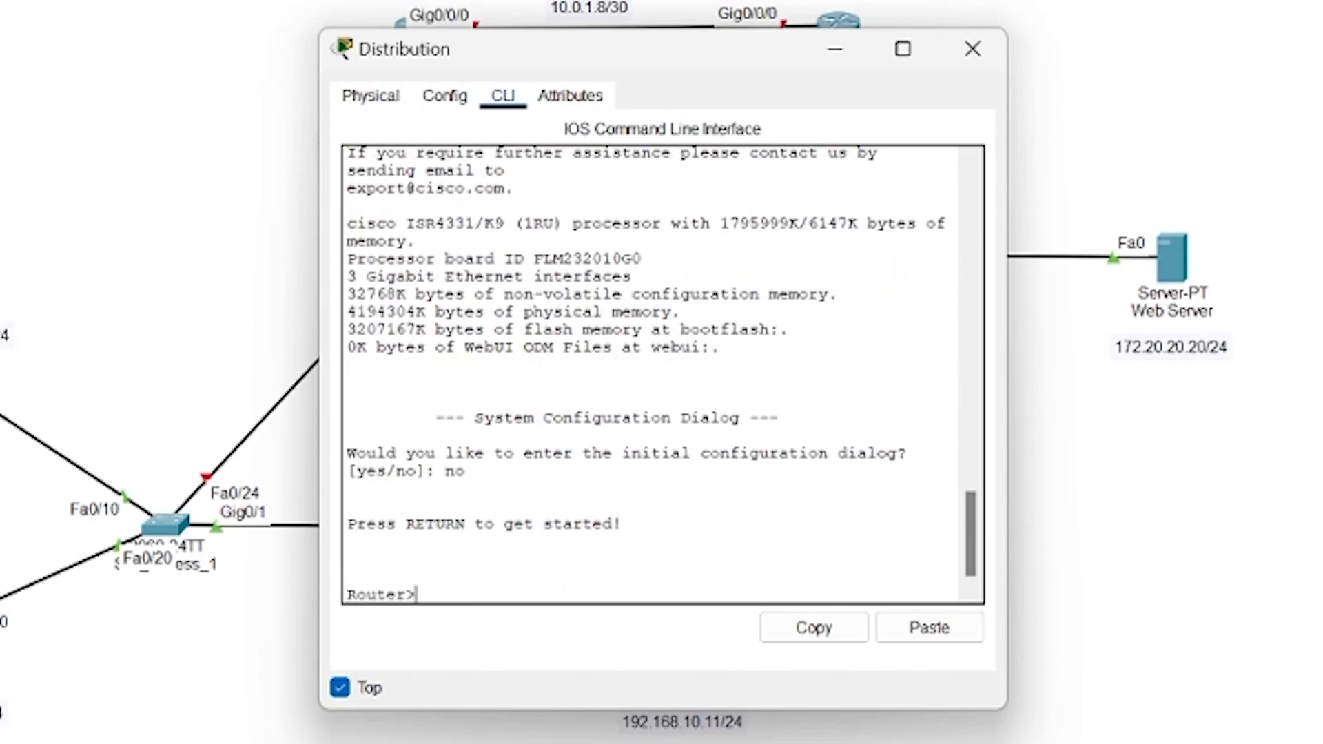
type("en")
key("Return")
type("conf")
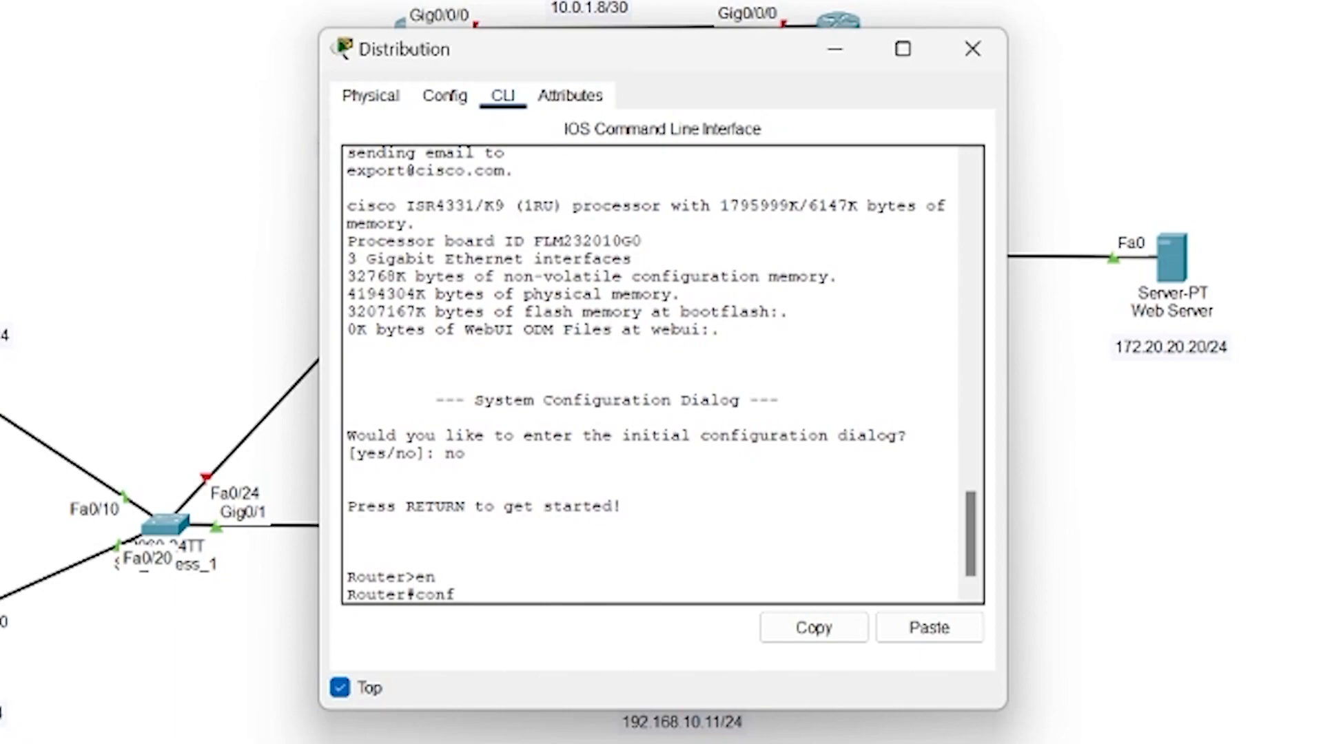
type(" te")
key("Return")
Set the hostname to Distribution and enable interface g0/0/1 with address 10.0.1.5 and mask 255.255.255.252
type("host Distributio")
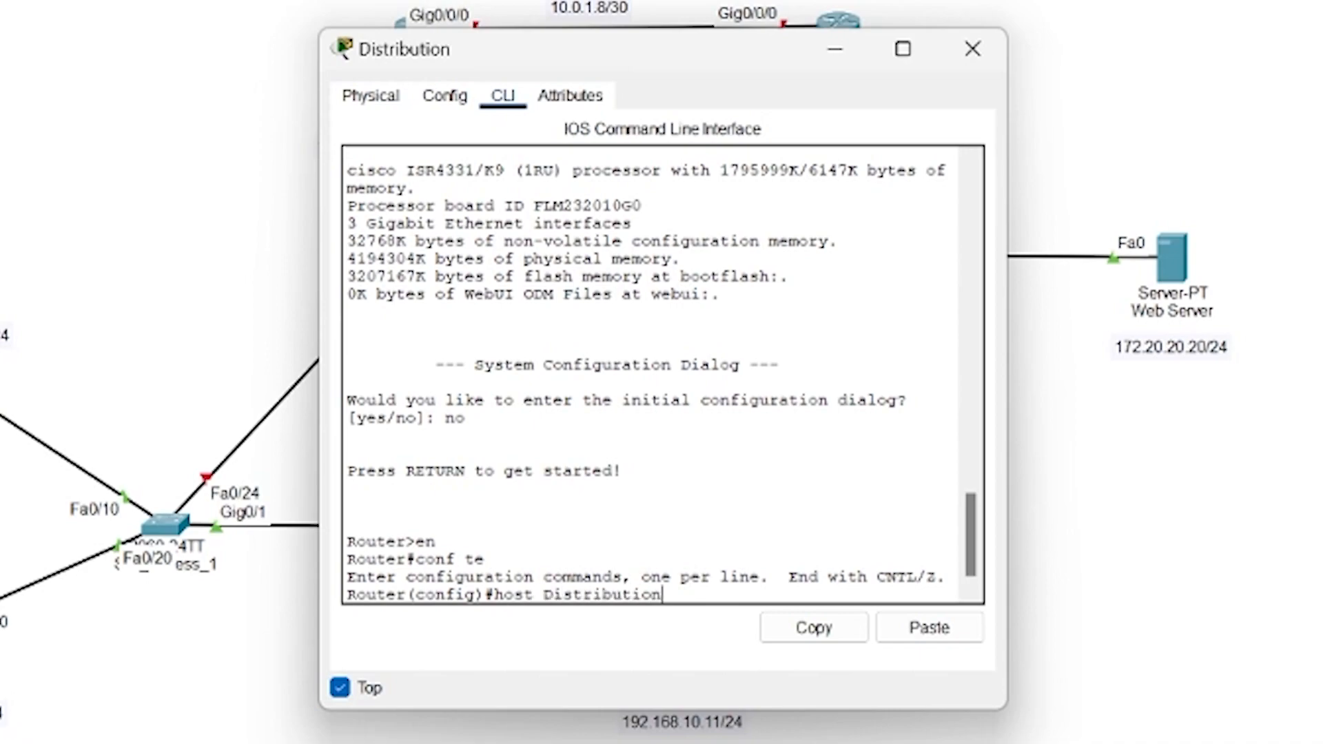
type("n")
key("Return")
type("int g0/0/1")
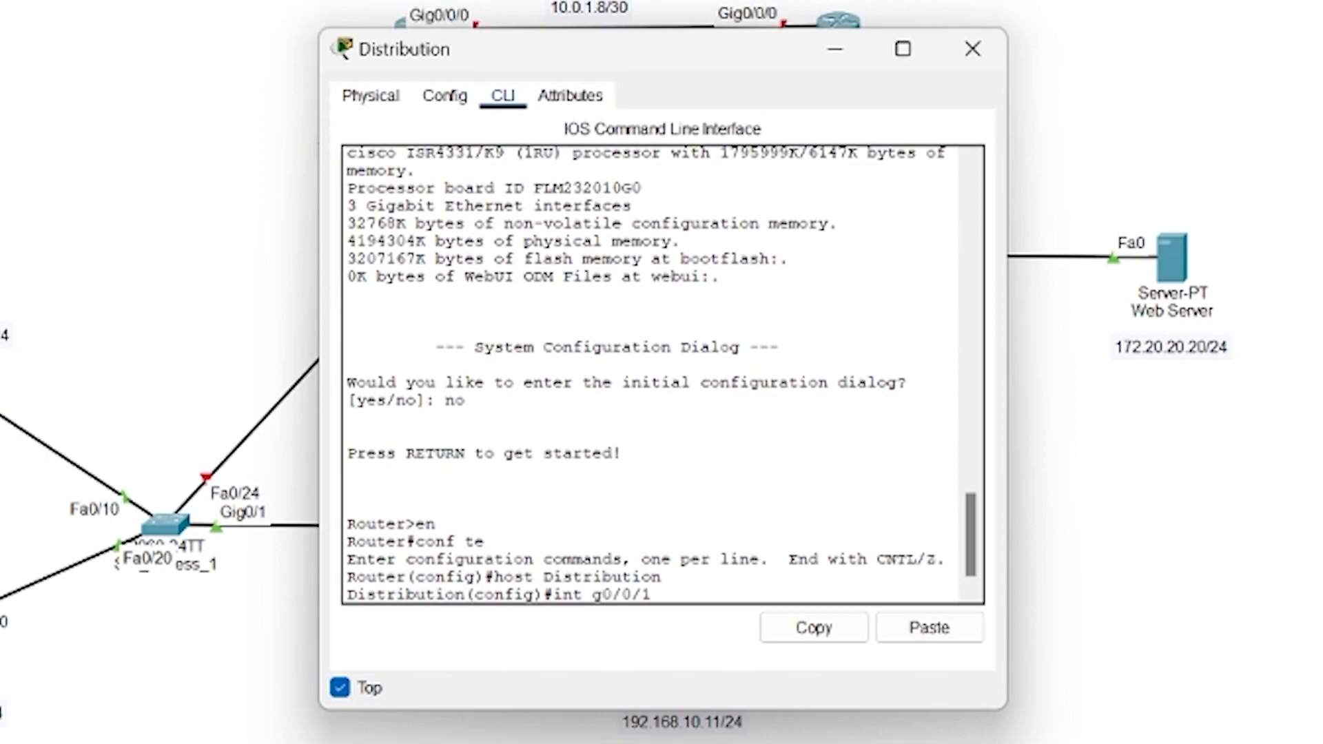
key("Return")
type("ip ad ")
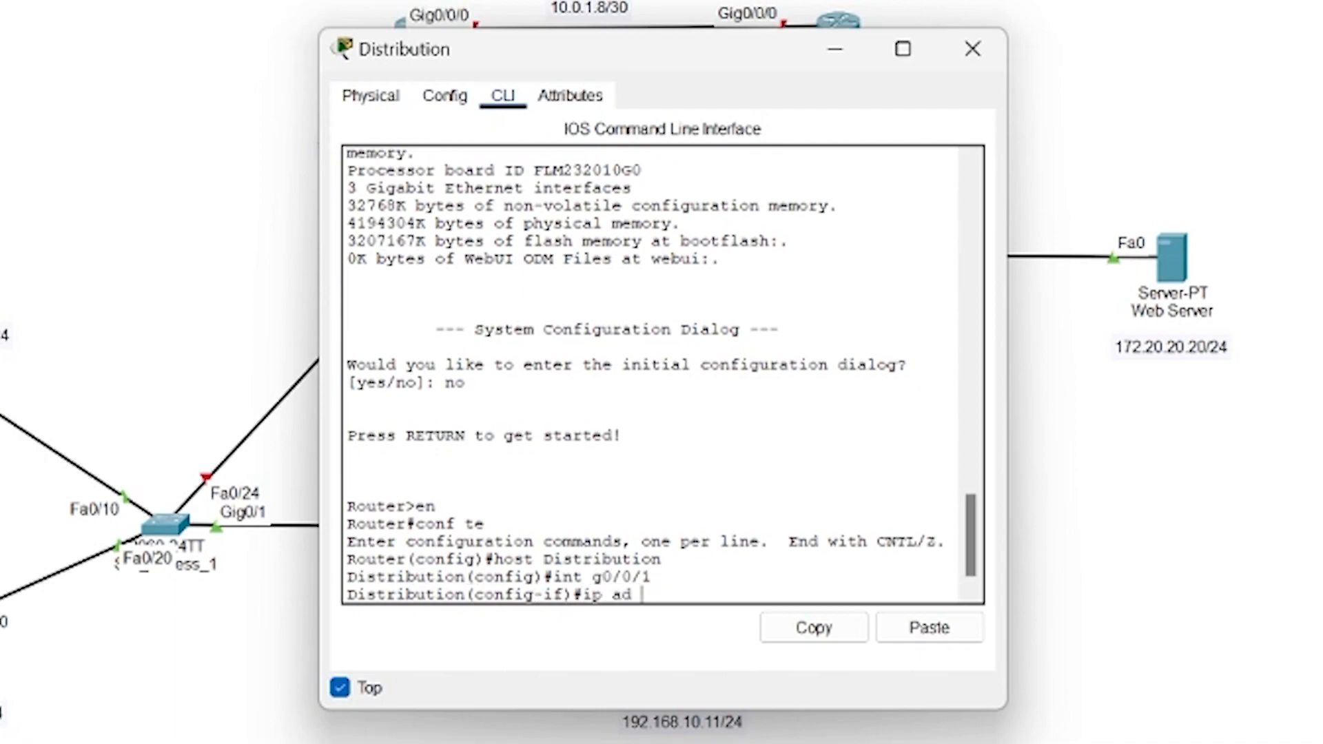
type("10.0.1.5 255.255.255.252")
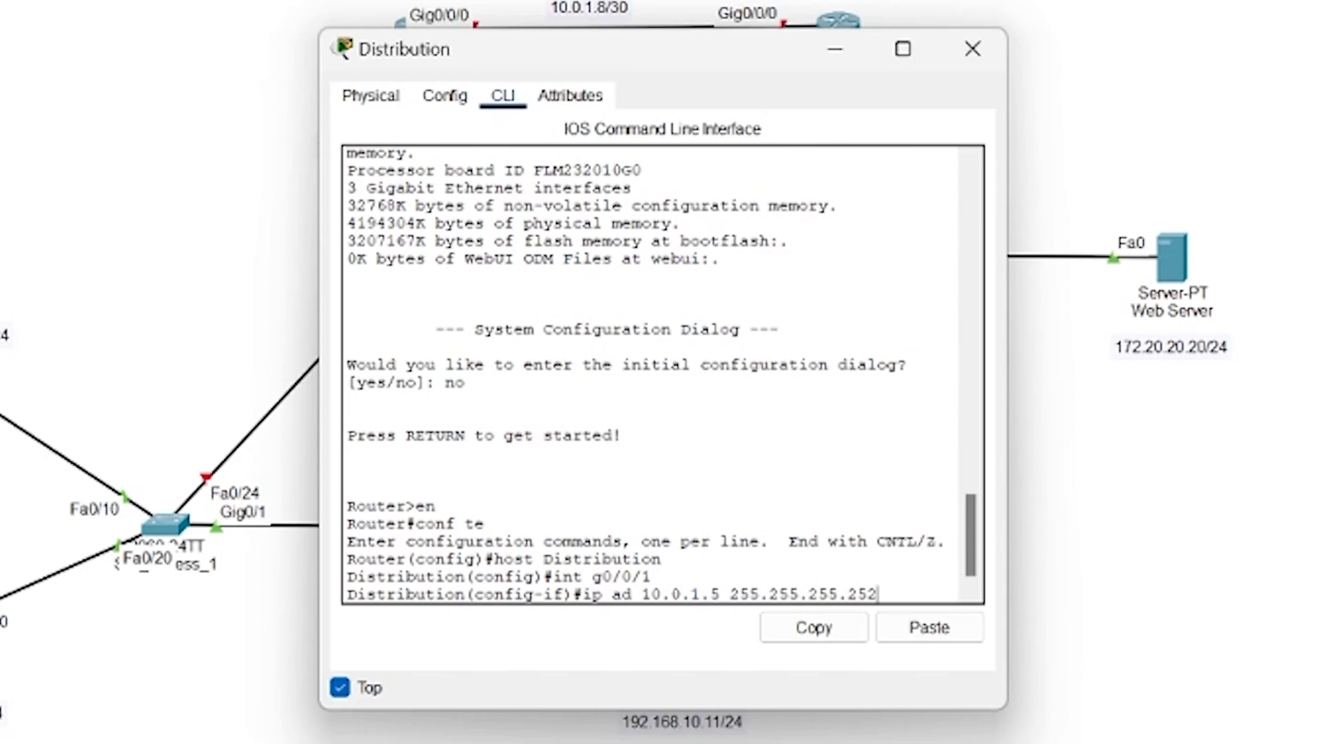
key("Return")
type("no sh")
key("Return")
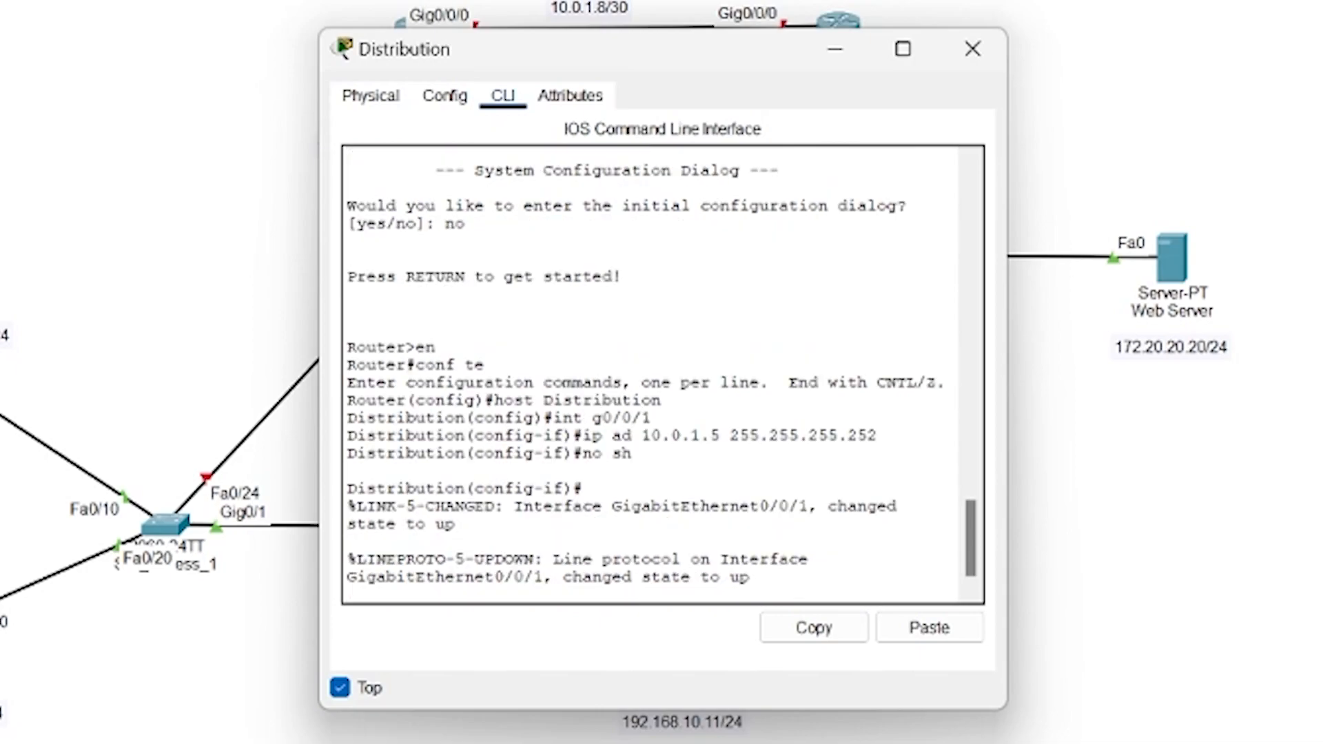
key("Return")
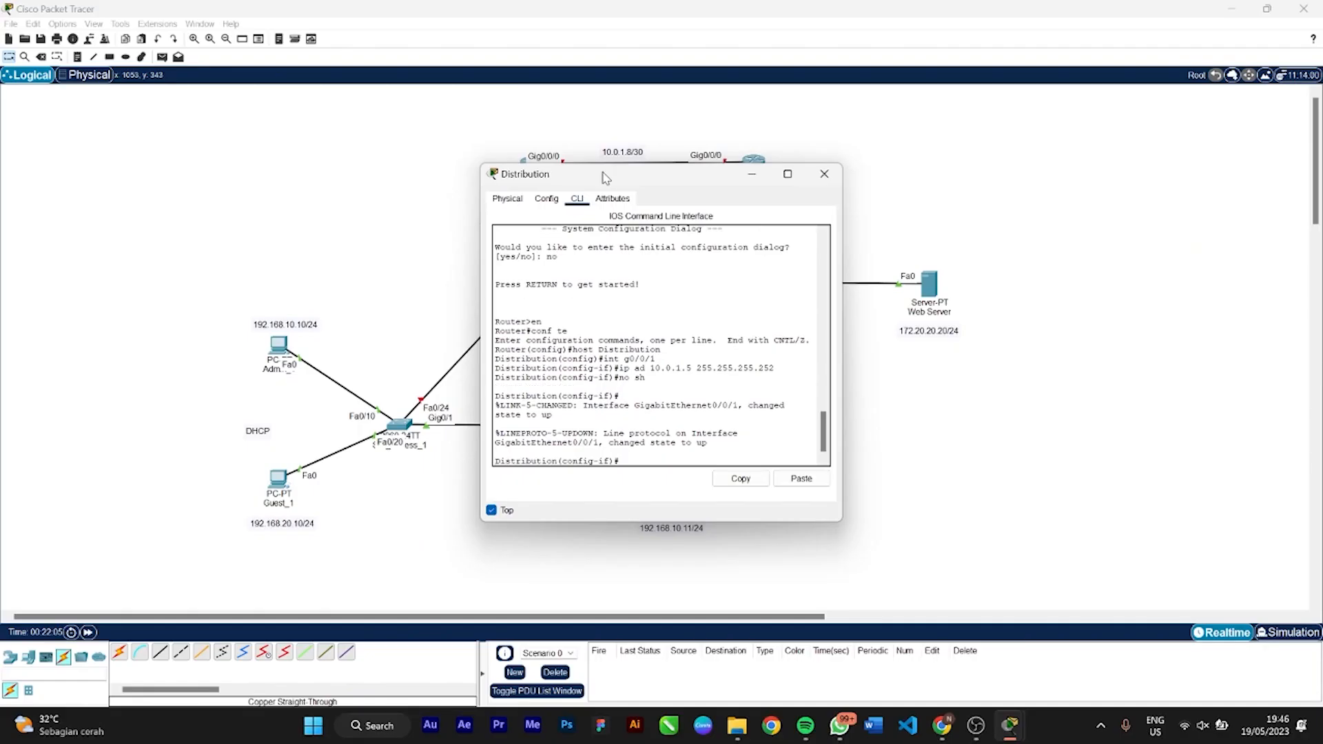
Assign 10.0.1.2 with mask 255.255.255.252 to Distribution's interface g0/0/0 and enable the interface
left_click_drag(605, 178, 1085, 160)
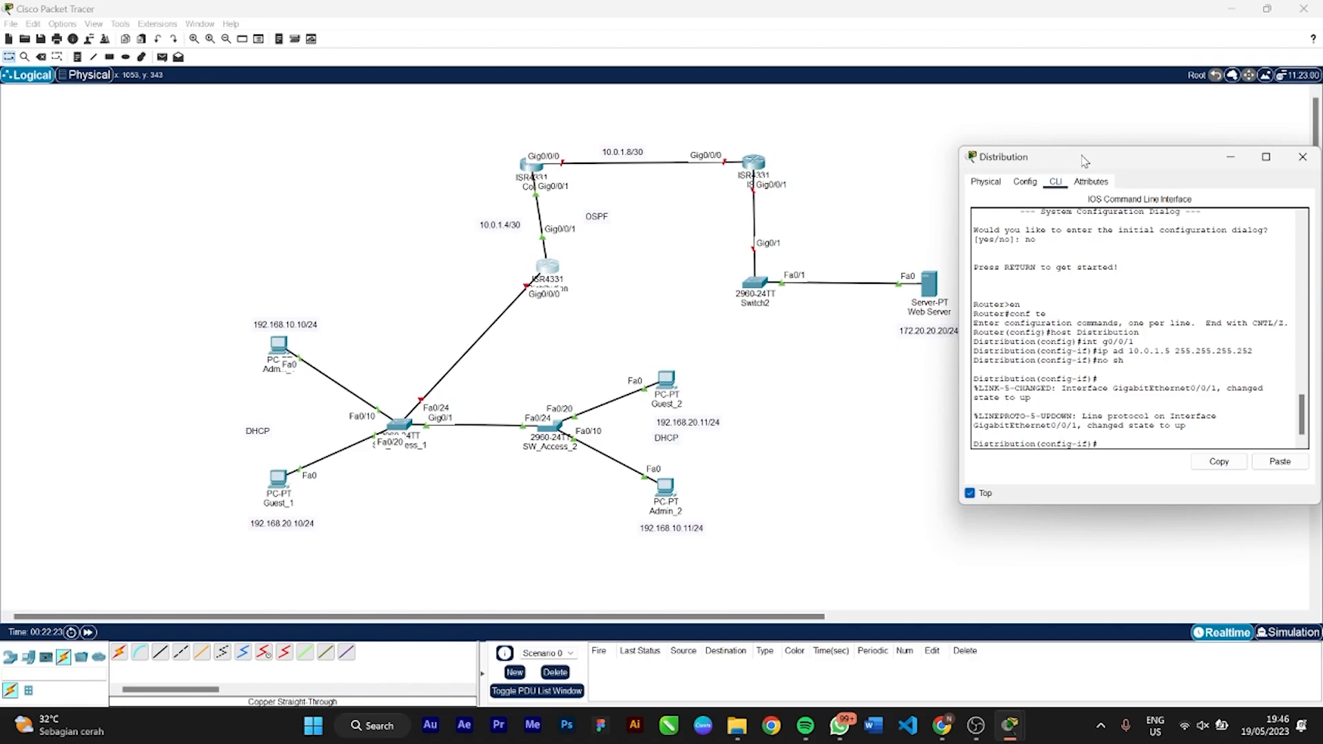
left_click_drag(1139, 166, 816, 202)
type("in")
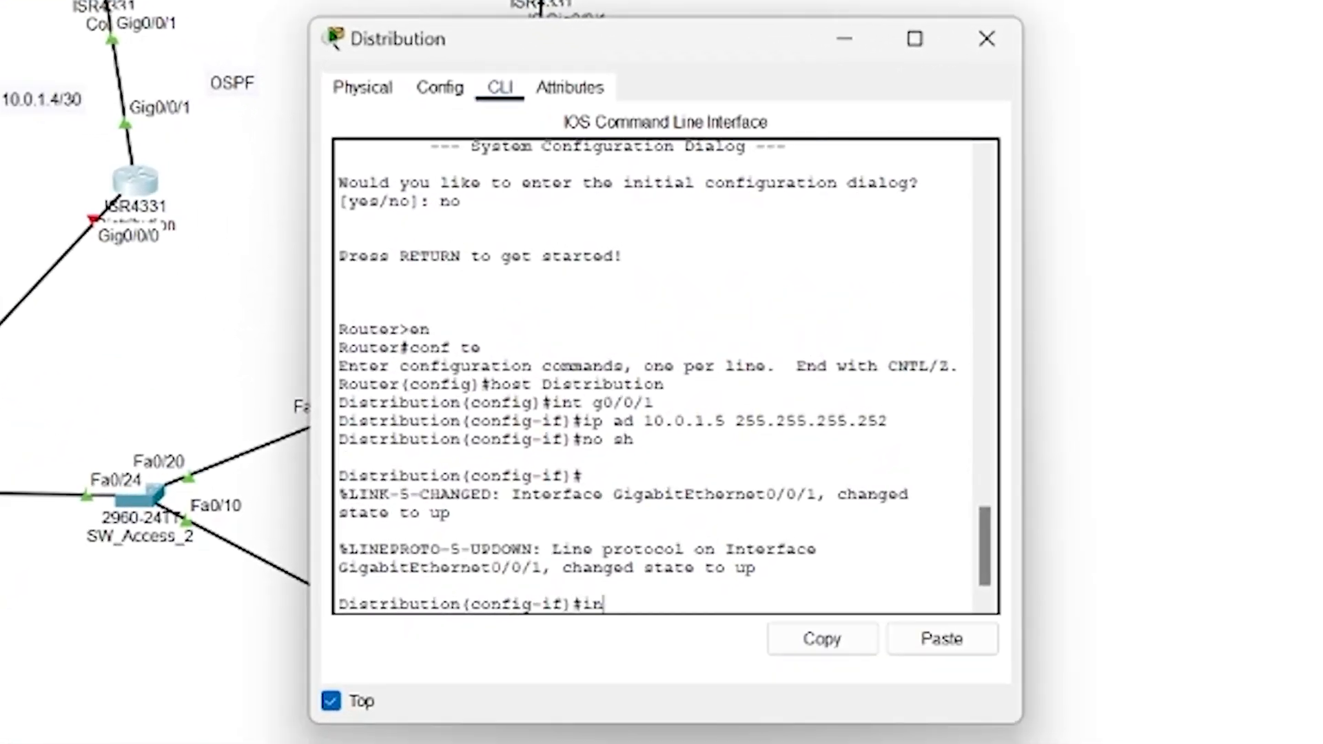
type("t g0/0/0")
key("Return")
type("ip add 10.0.1.2 255.25")
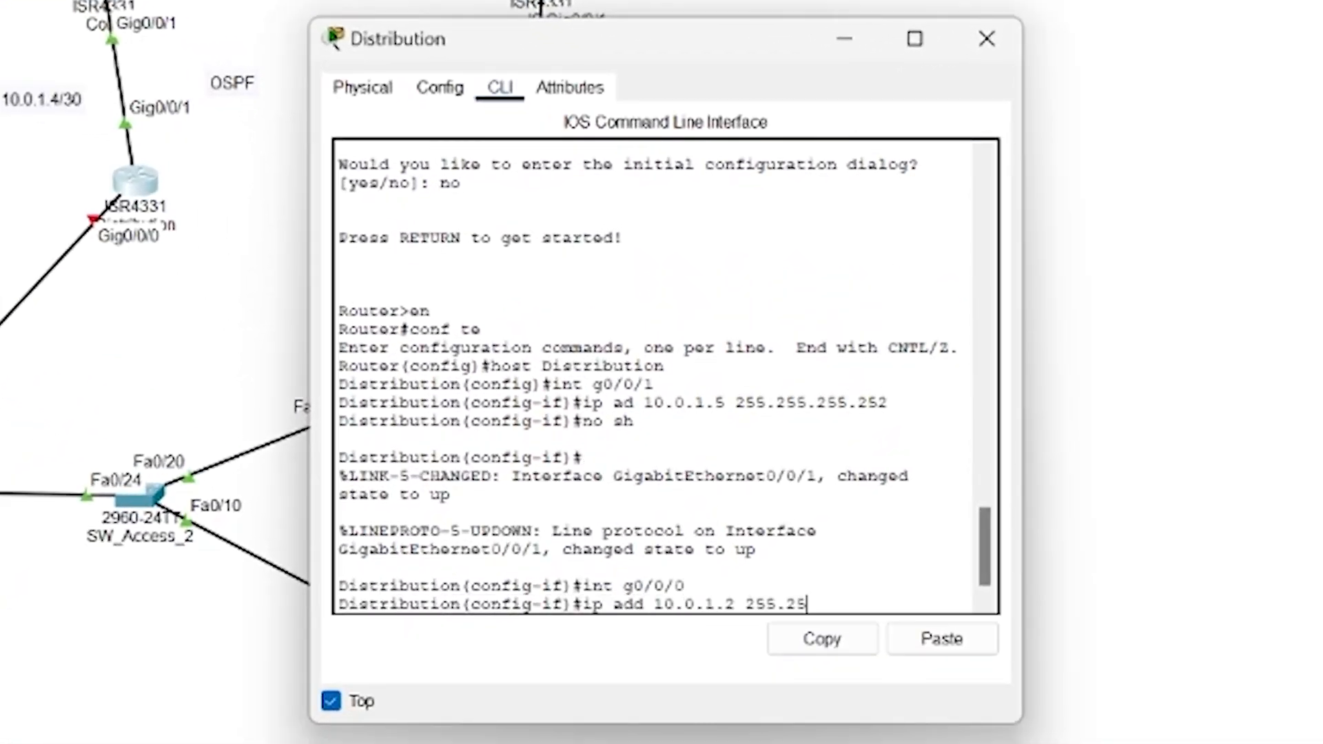
type("5.255.252")
key("Return")
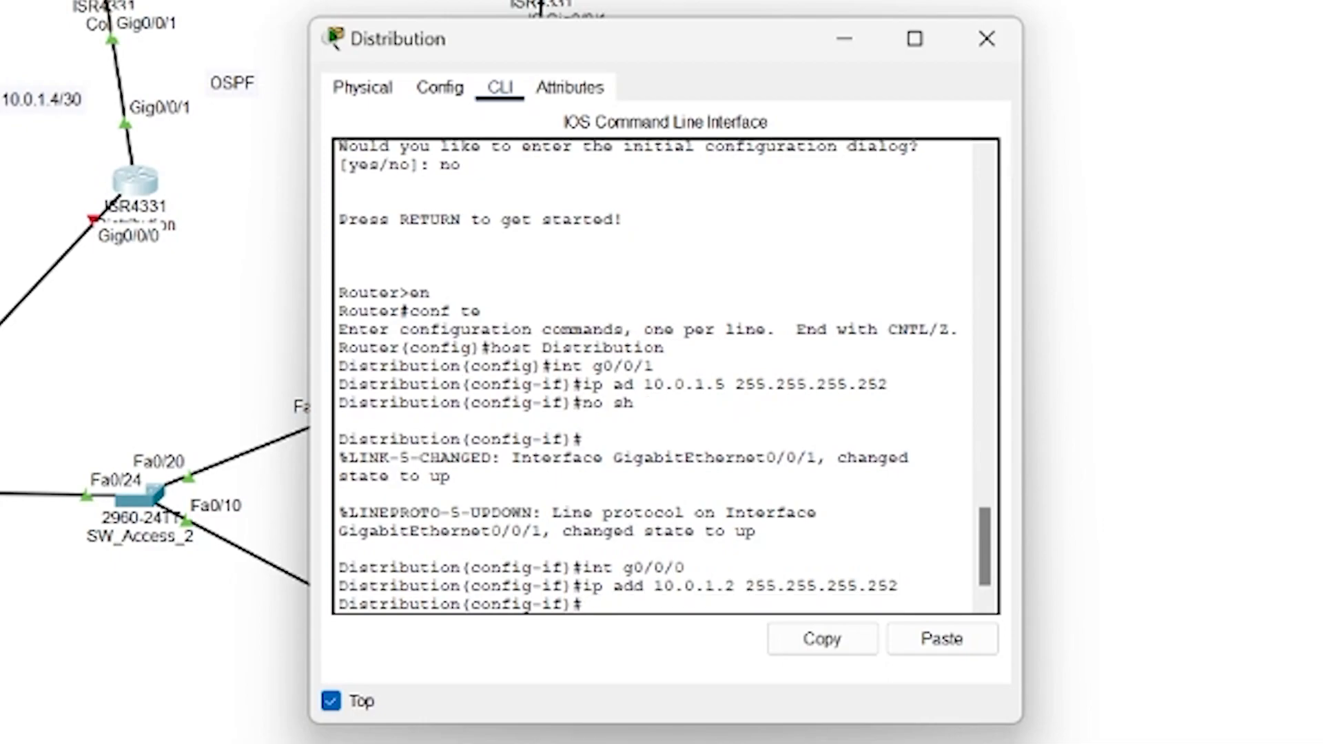
type("no sh")
key("Return")
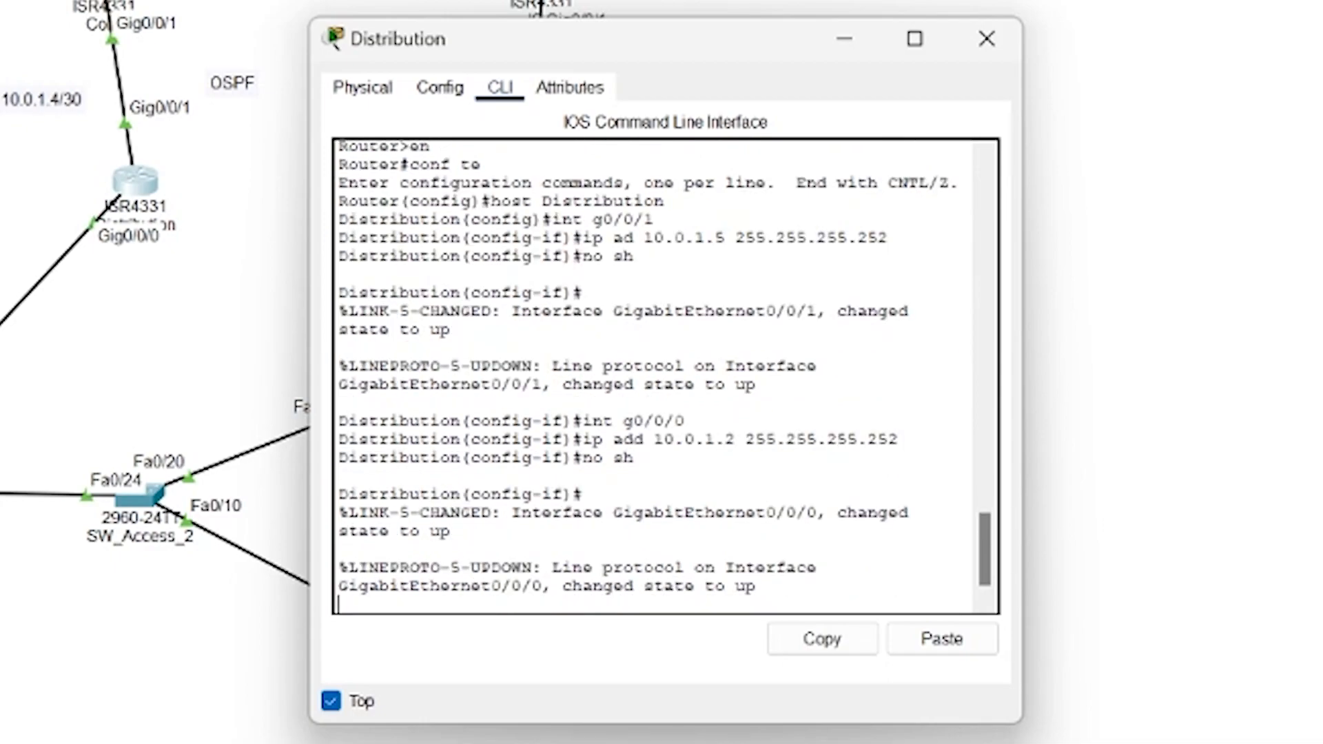
key("Return")
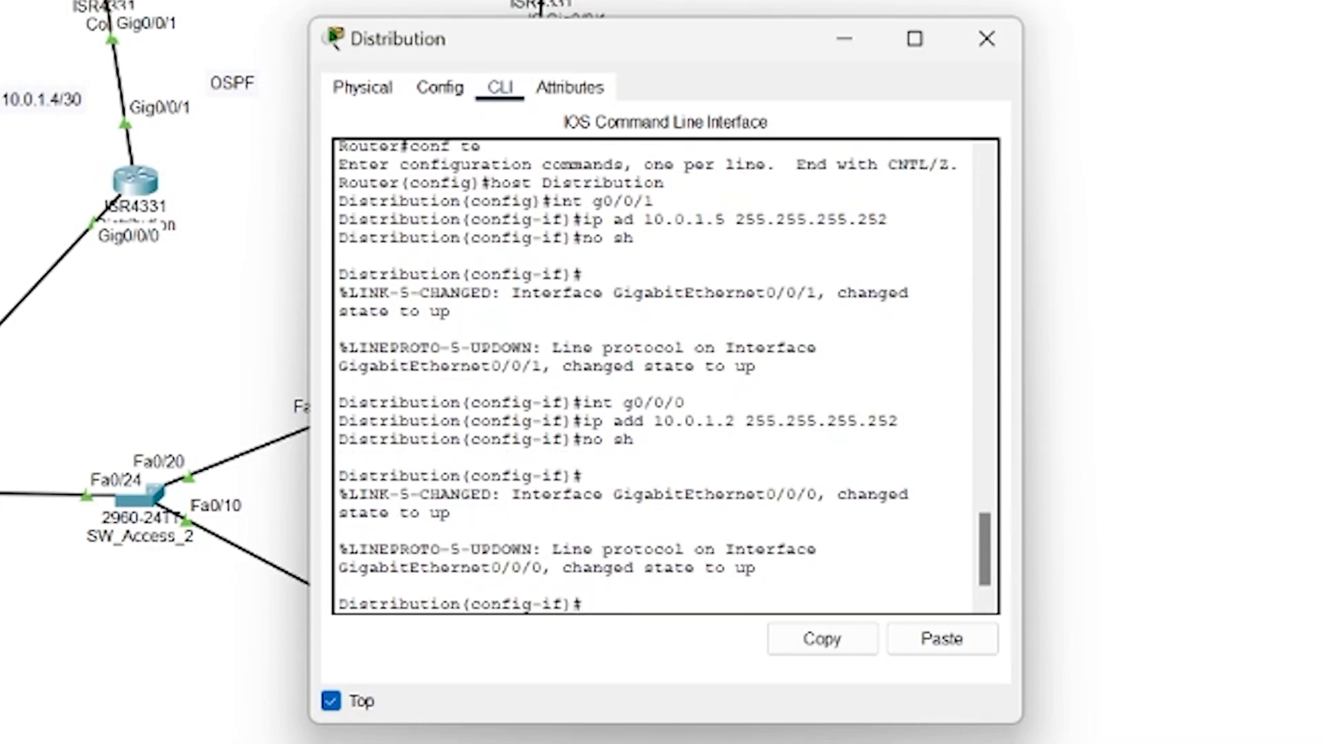
Remove the address 10.0.1.2 255.255.255.252 from Distribution's interface g0/0/0
key("Up")
key("Up")
key("Left")
key("Left")
key("Left")
key("Left")
key("Left")
key("Left")
key("Left")
key("Left")
key("Left")
key("Left")
key("Left")
key("Left")
key("Left")
key("Left")
key("Left")
key("Left")
key("Left")
key("Left")
key("Left")
key("Left")
type("no")
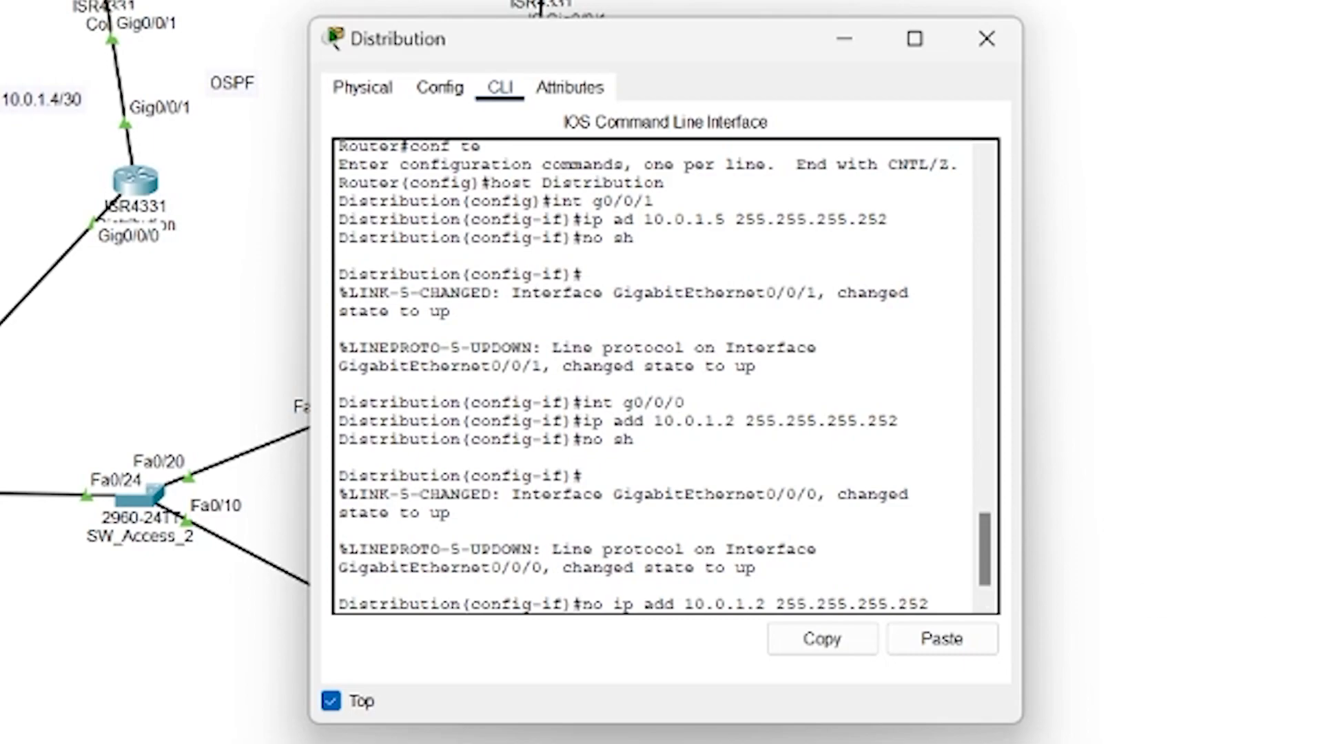
key("Return")
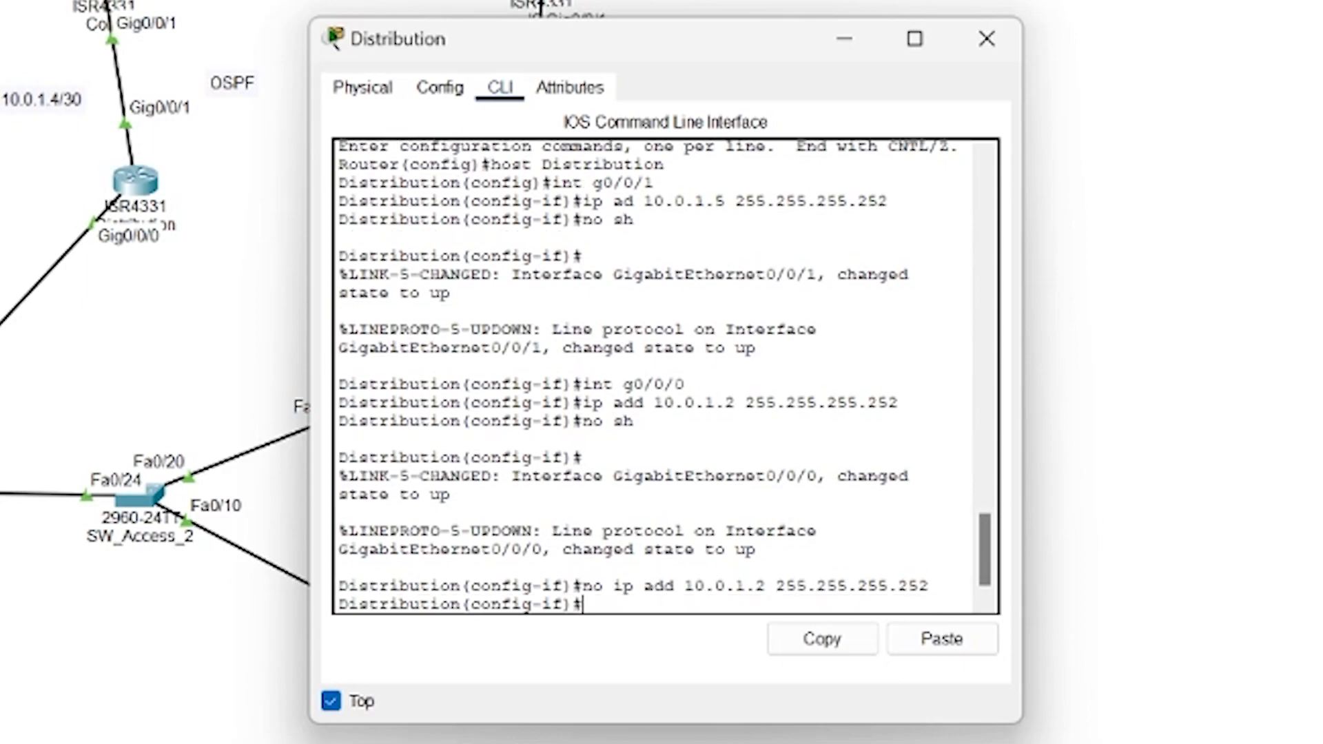
Create subinterface g0/0/0.10 on Distribution with dot1Q encapsulation for VLAN 10 and address 192.168.10.1 255.255.255.0
type("int g0/0/0.10")
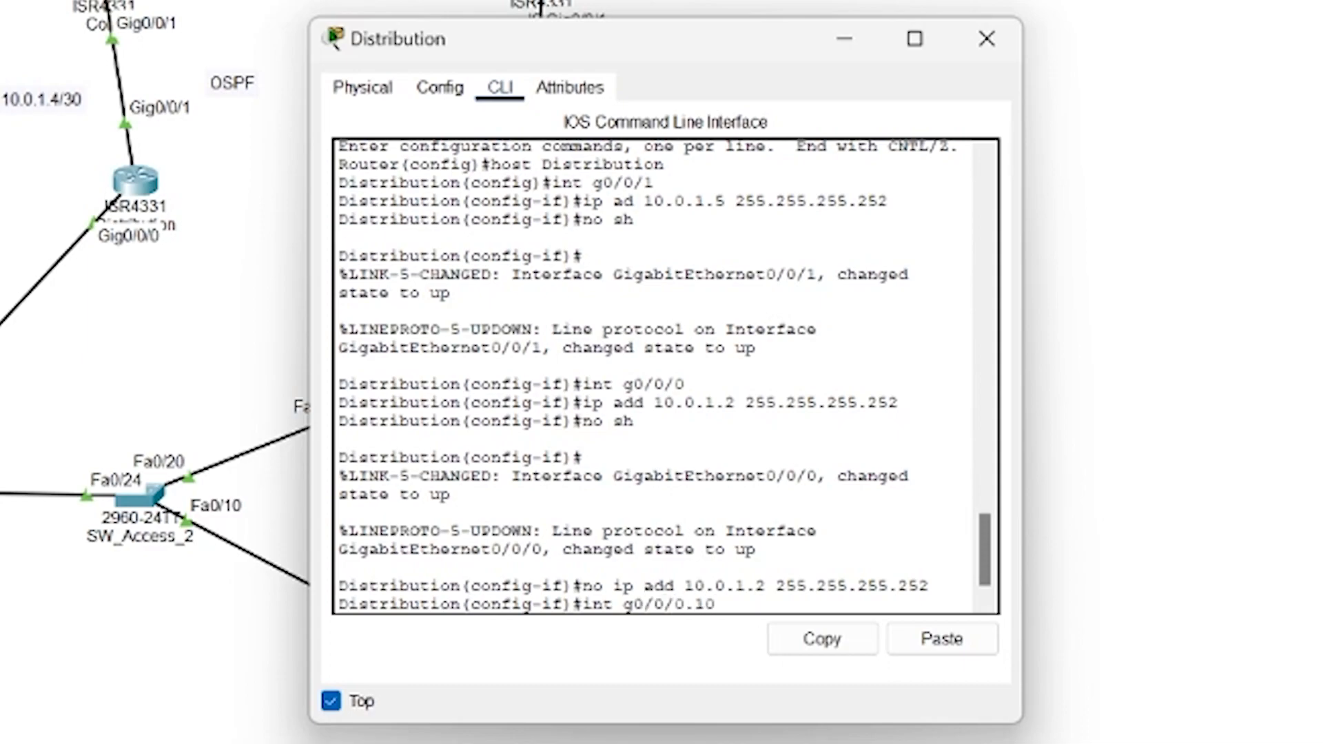
key("Return")
key("Return")
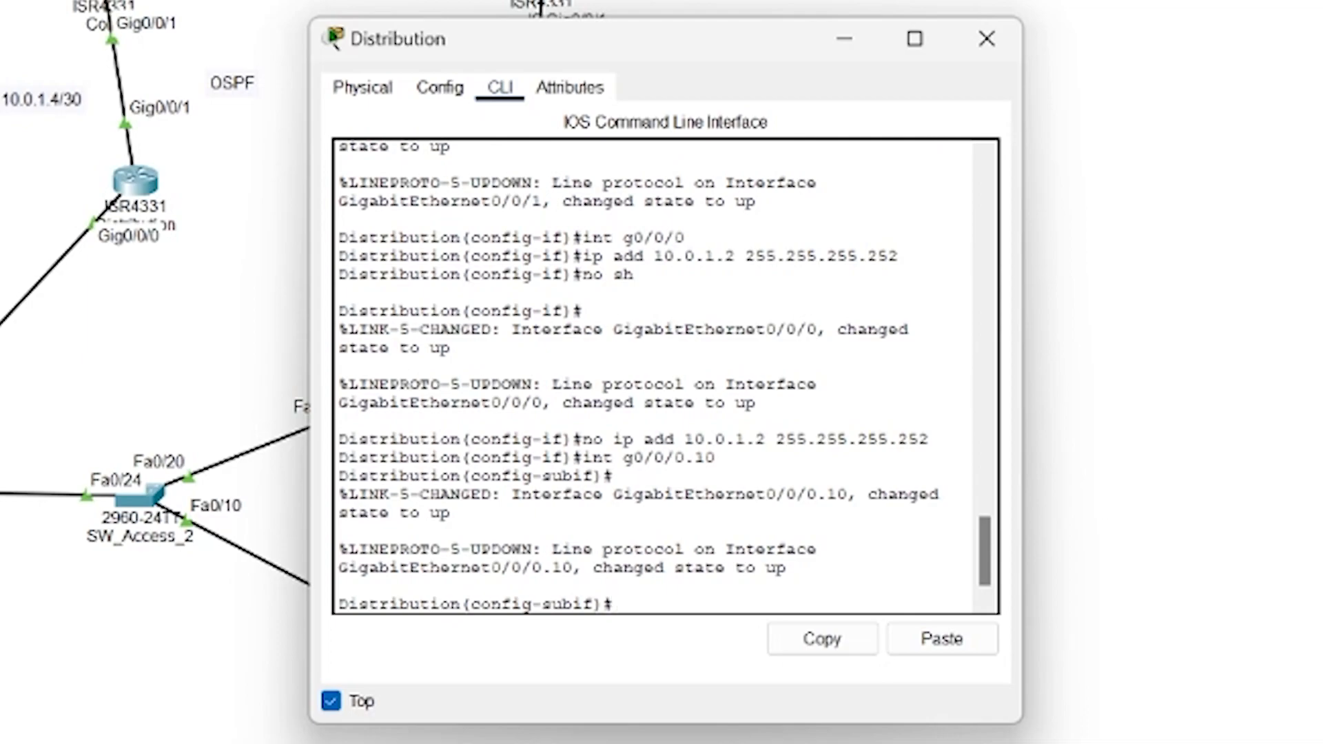
type("enc dot 10")
key("Return")
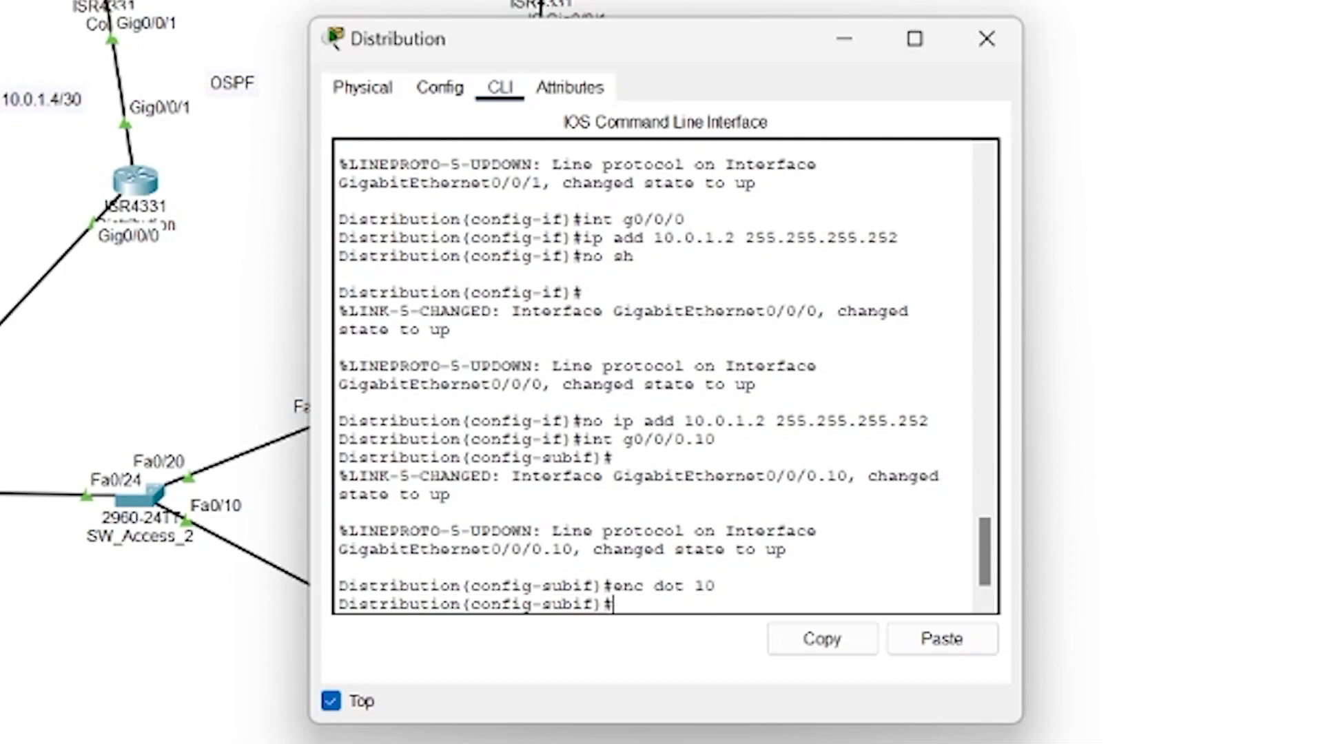
type("ip ad 192.168")
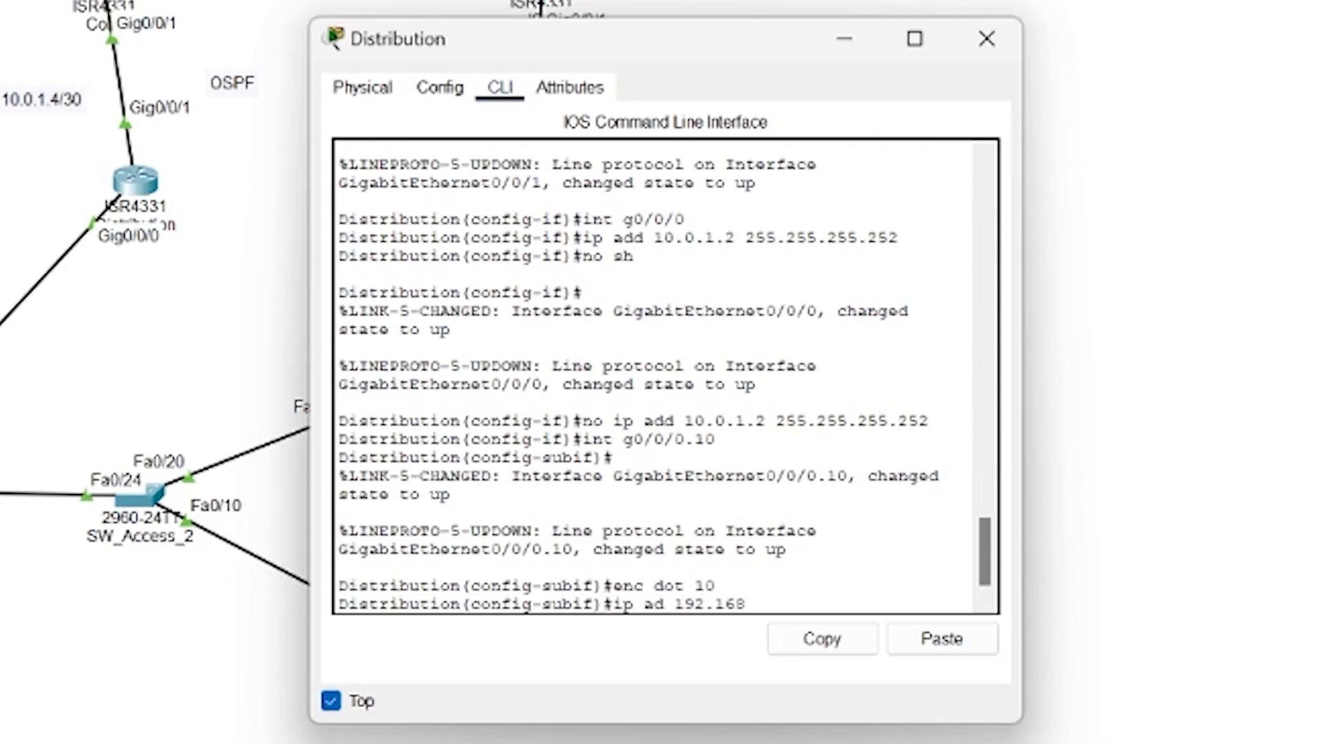
type(".10.1 255.255.255.0")
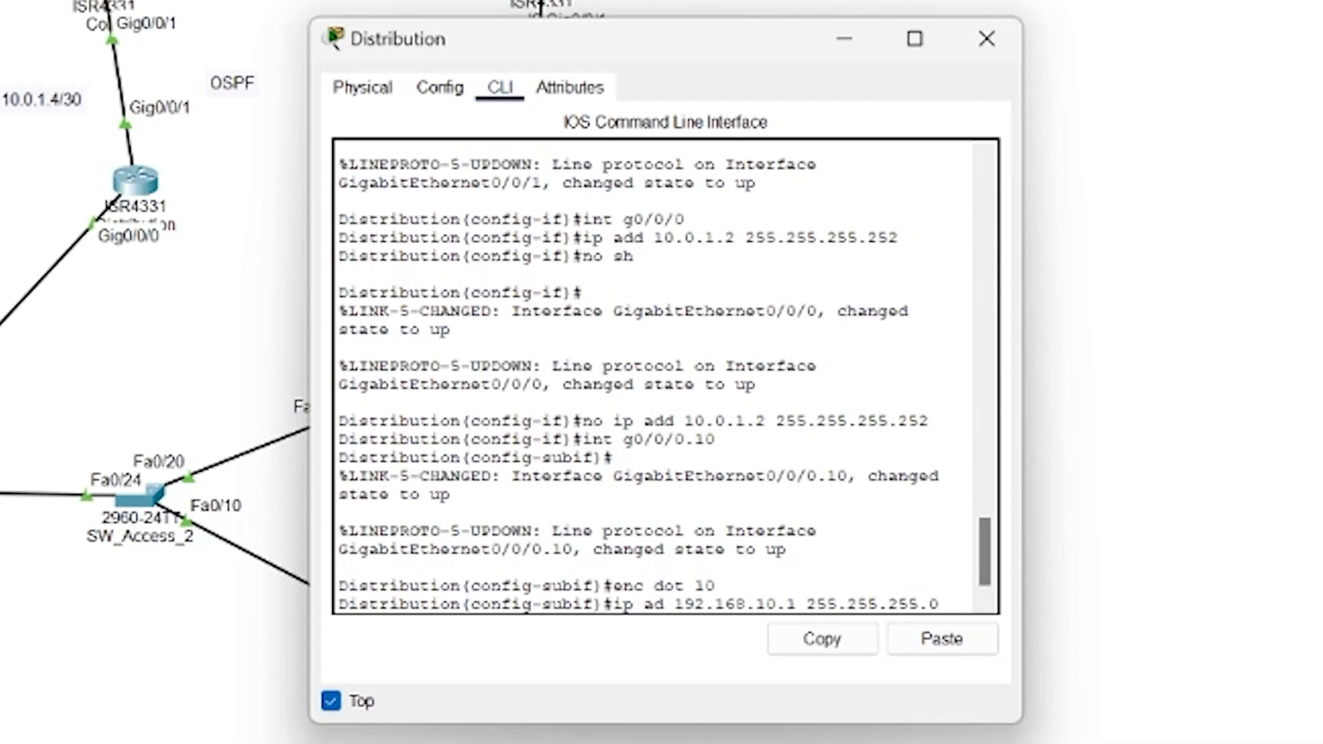
key("Return")
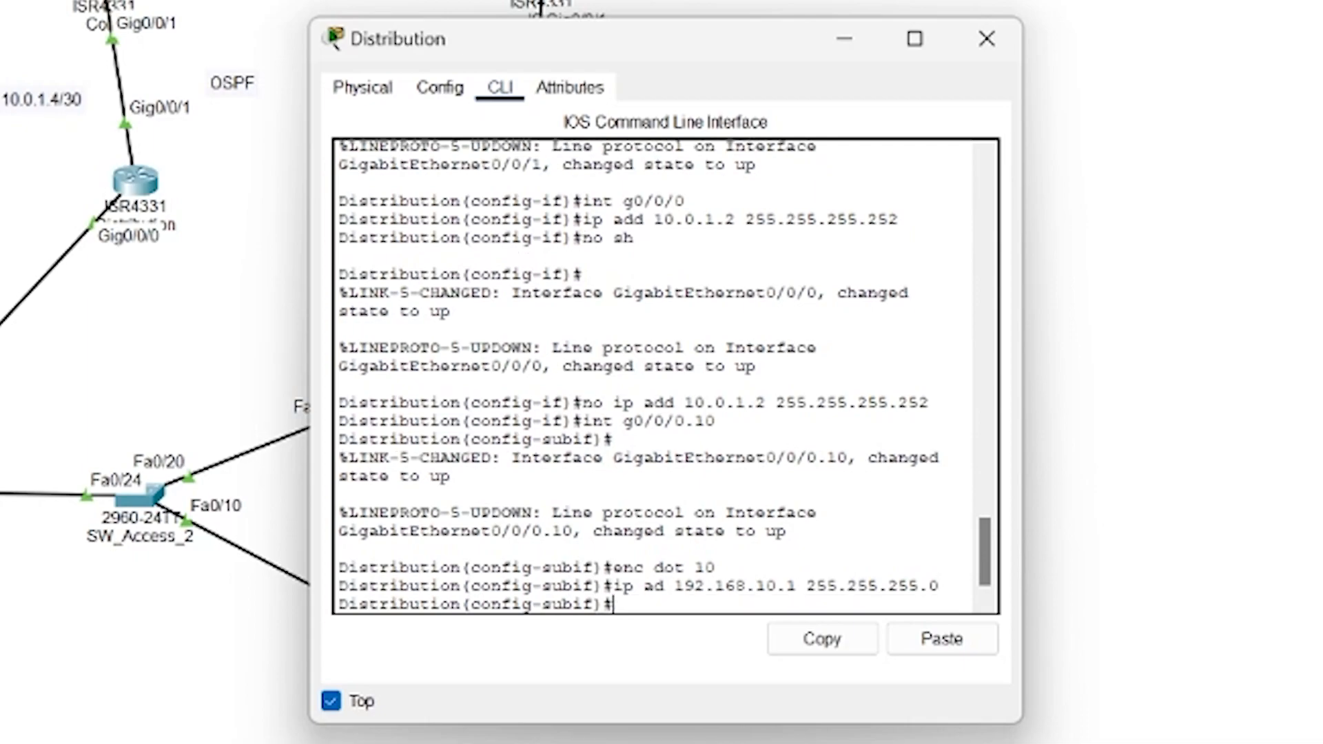
Create subinterface g0/0/0.20 with dot1Q encapsulation for VLAN 20 and address 192.168.20.1 255.255.255.0, returning to global configuration mode
type("int g0/0/0.20")
key("Return")
type("enc dot 10")
key("Left")
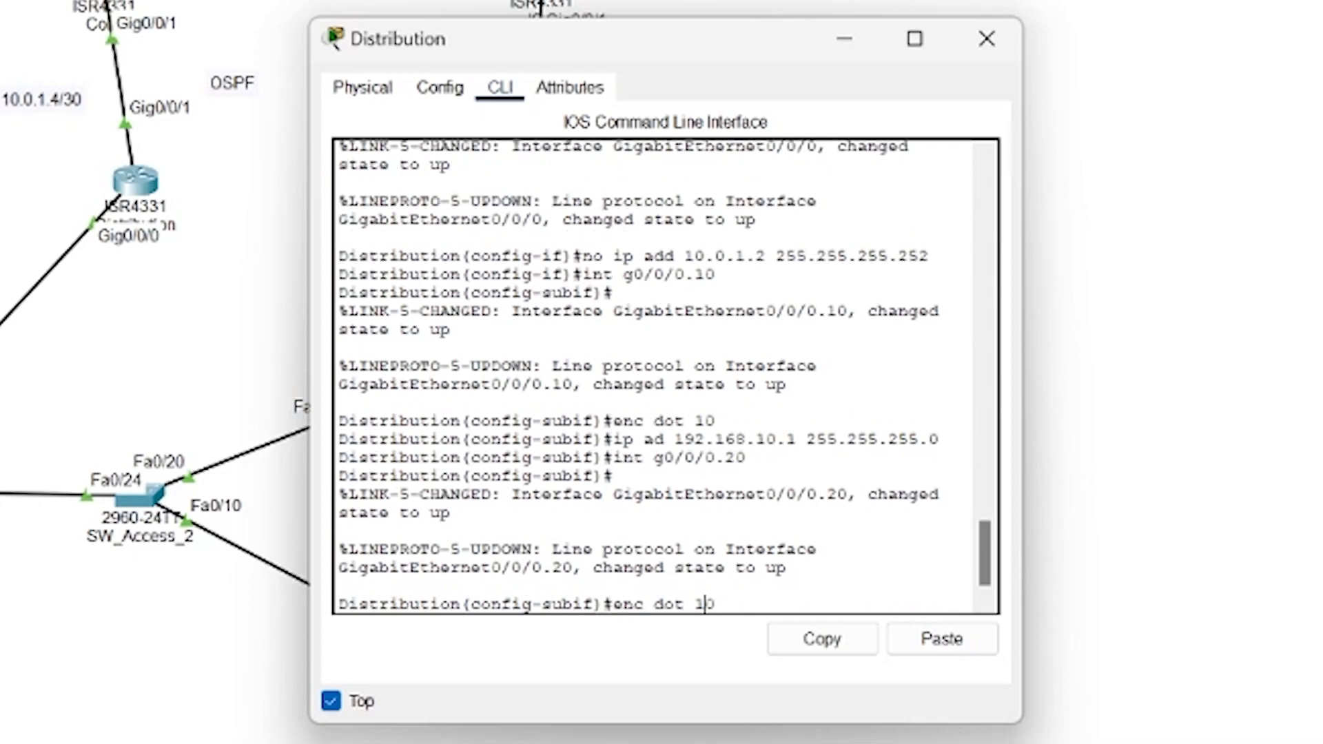
key("BackSpace")
type("2")
key("Return")
type("int g0/0/0.20")
key("Up")
key("Left")
key("Left")
key("Left")
key("Left")
key("Left")
key("Left")
key("Left")
key("Left")
key("Left")
key("Left")
key("Left")
key("Left")
key("Left")
key("Left")
key("Left")
key("Left")
key("Left")
key("BackSpace")
type("2")
type("xit")
key("Return")
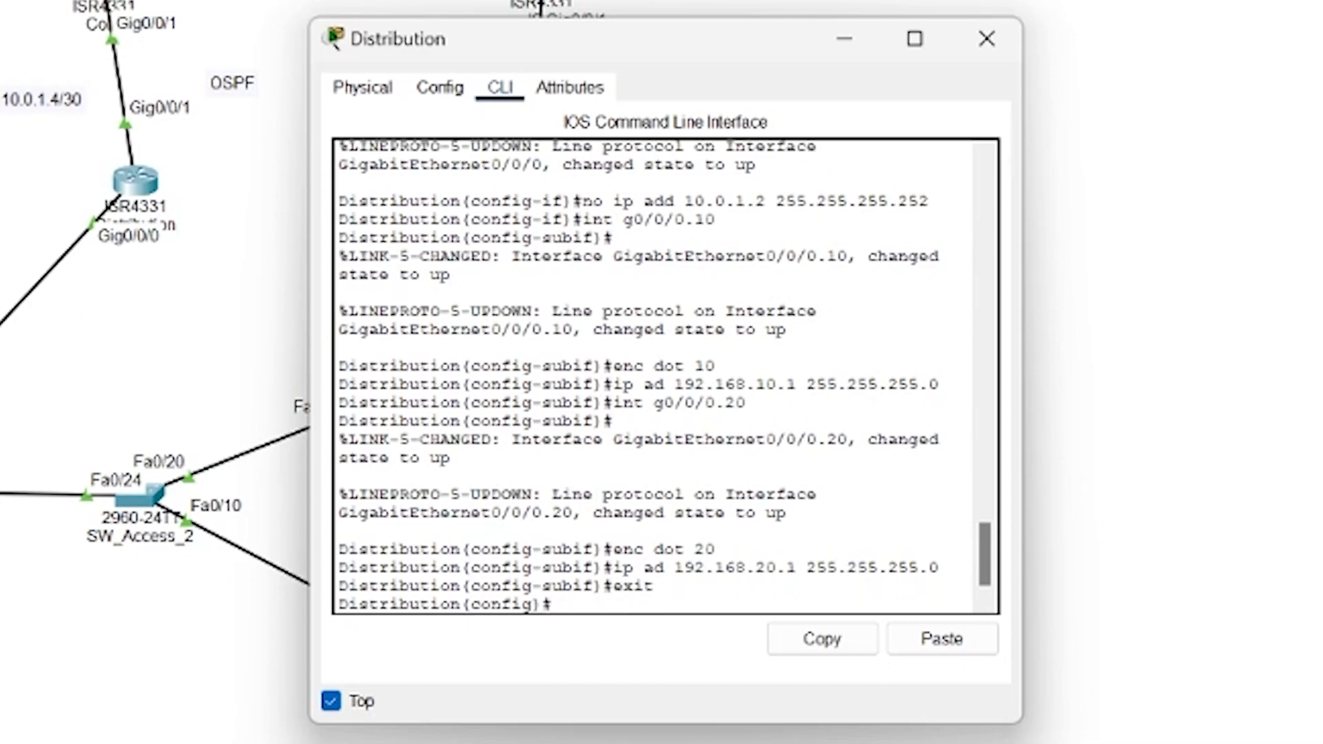
Create DHCP pool admin on Distribution with network 192.168.10.0 255.255.255.0, default router 192.168.10.1 and DNS server 8.8.8.8
type("ip dhcp pool admin")
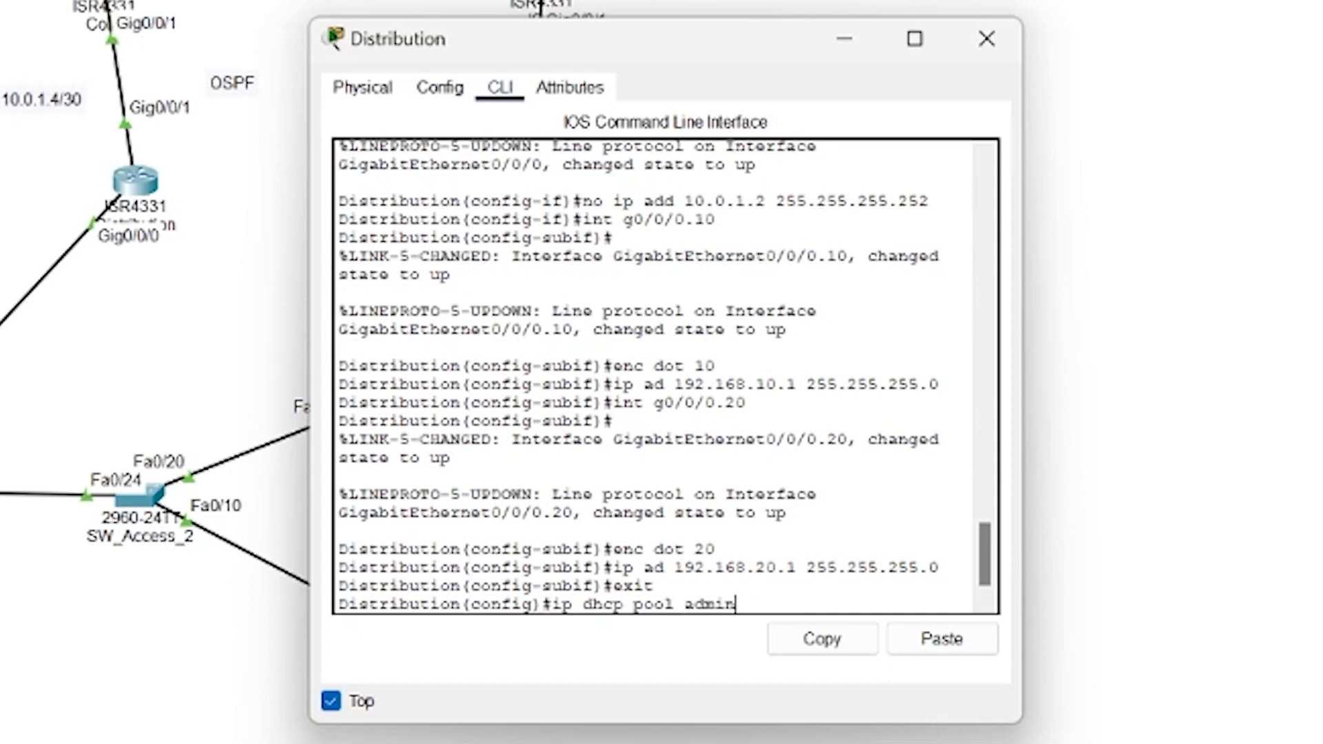
key("Return")
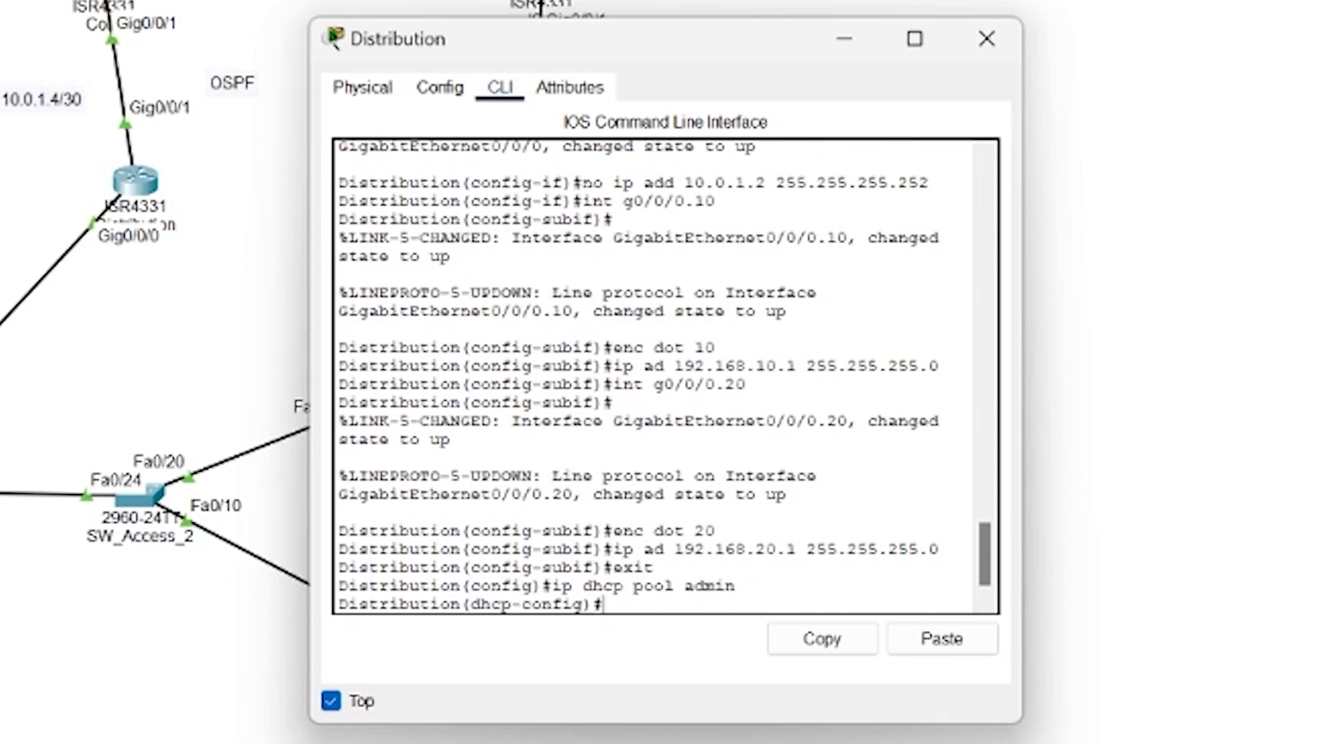
type("net 192.168.10.0 2")
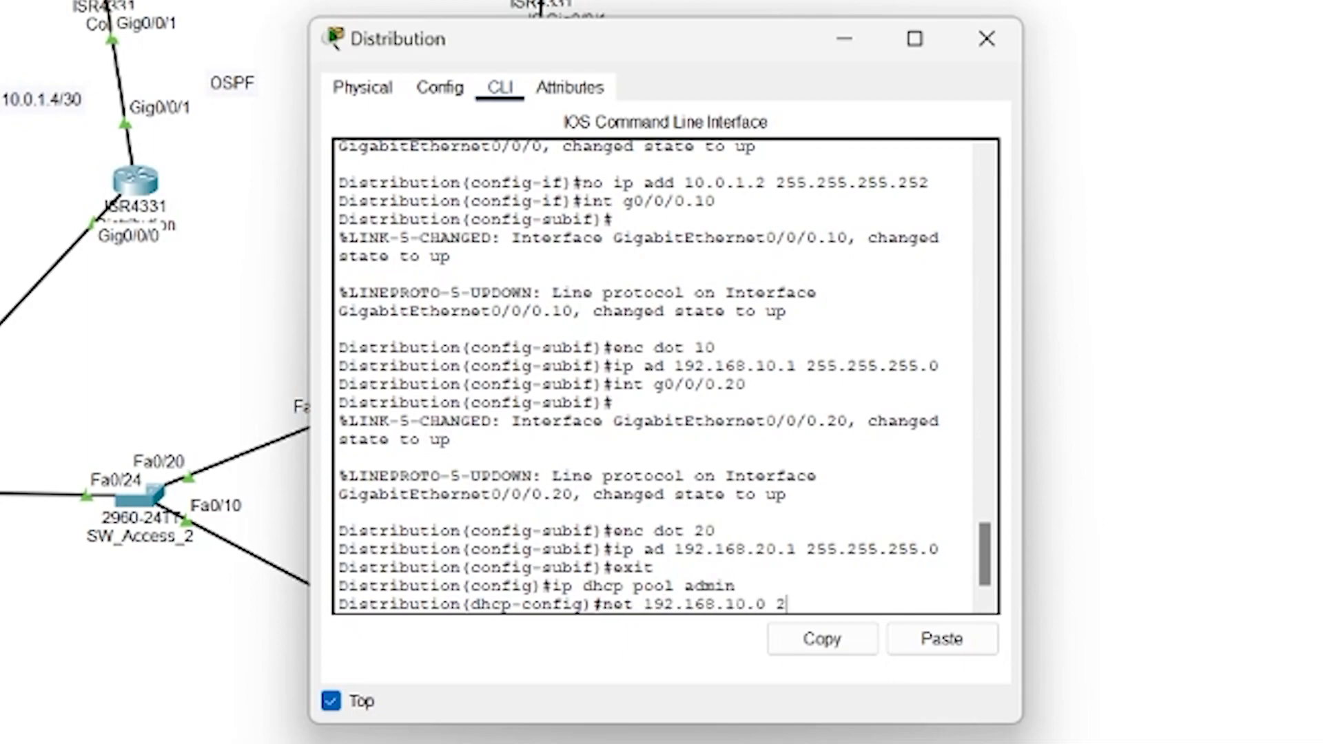
type("55.255.255.0")
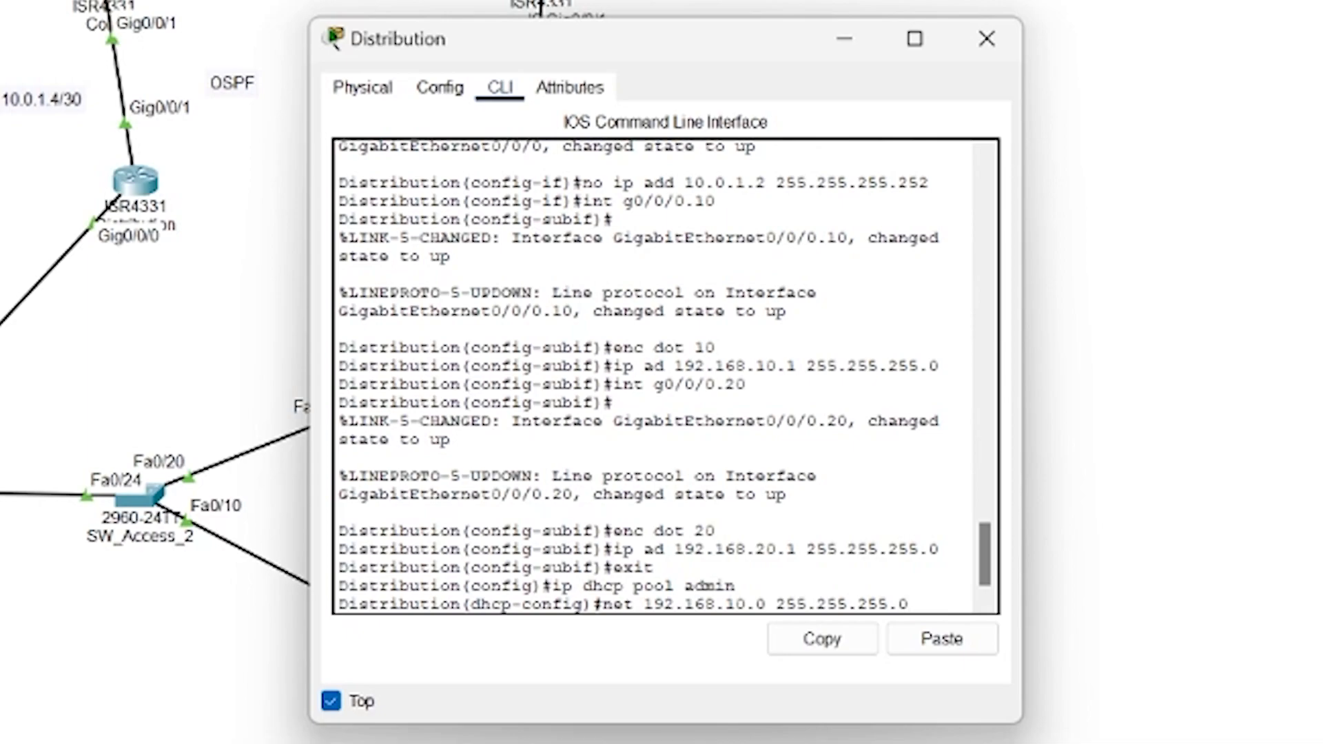
key("Return")
type("def 192.168.10.1")
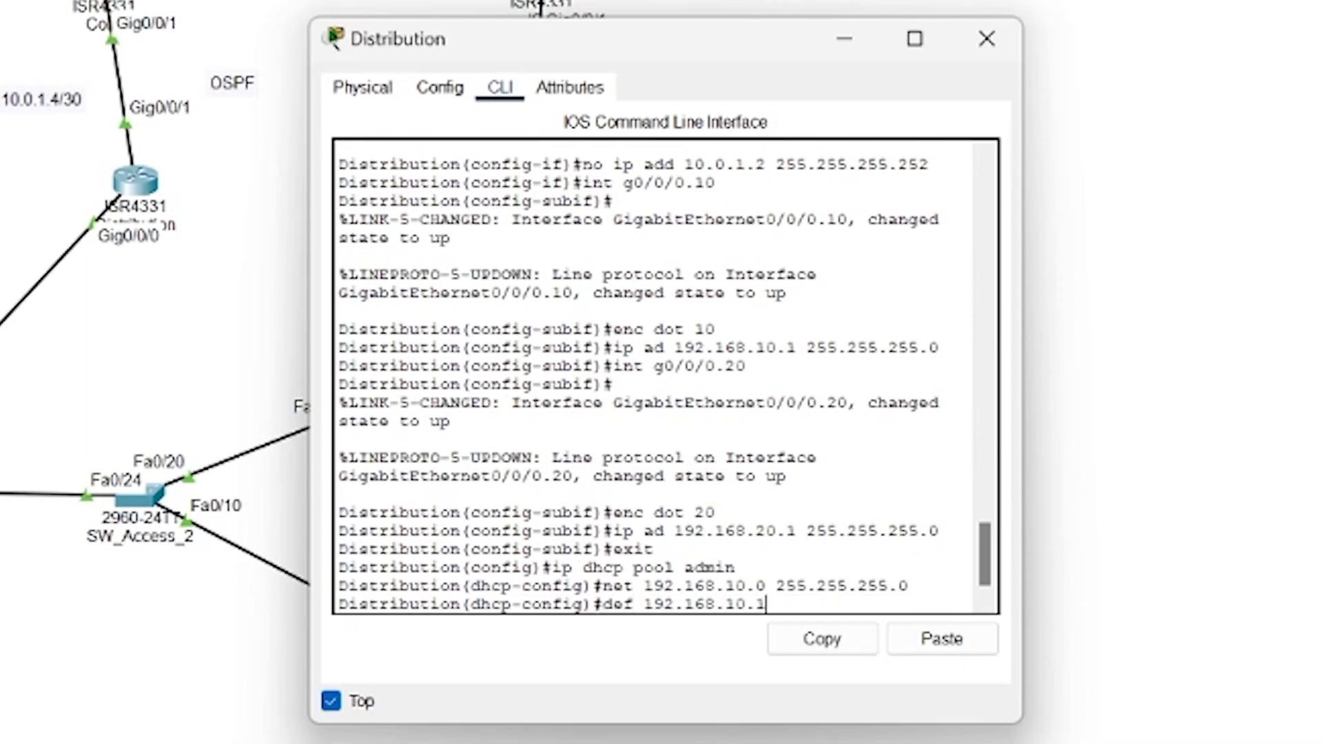
key("Return")
type("dns")
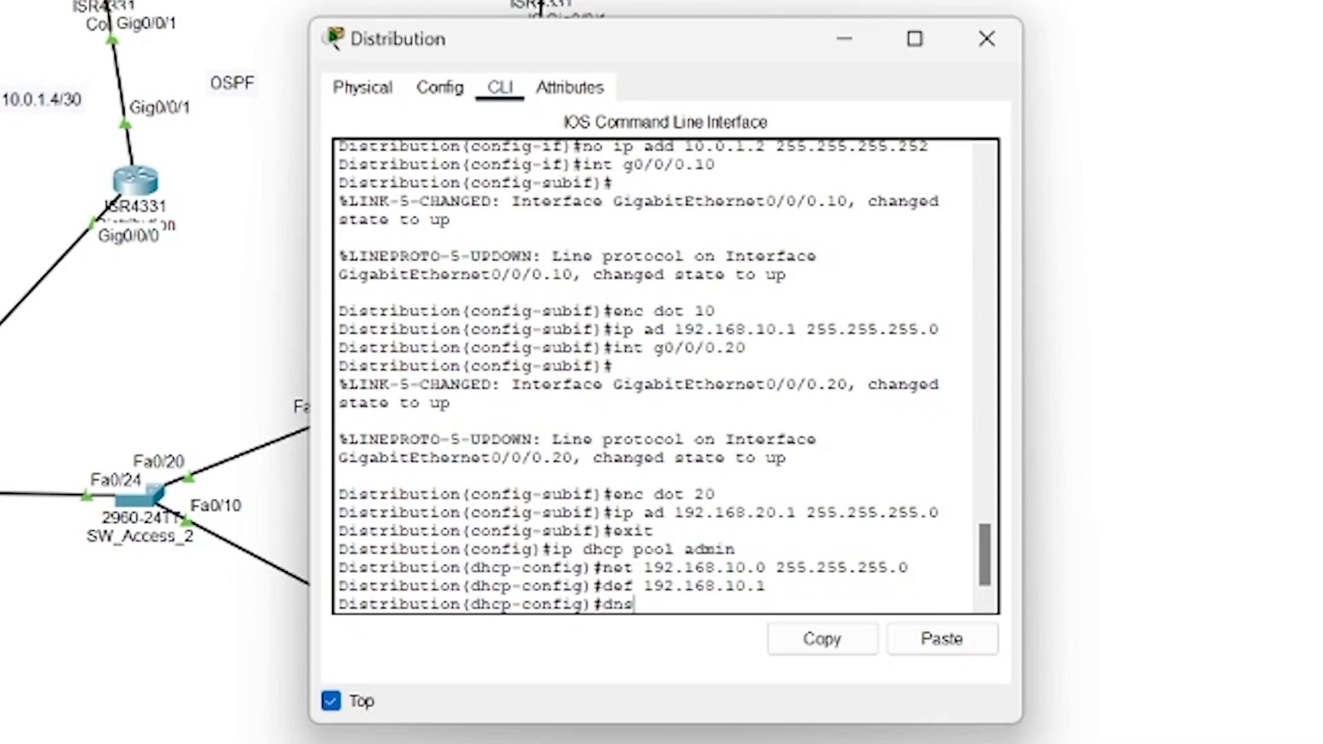
type(" 8.8.8.8")
key("Return")
Create DHCP pool guest on Distribution with network 192.168.20.0 and mask 255.255.255.0
type("ip")
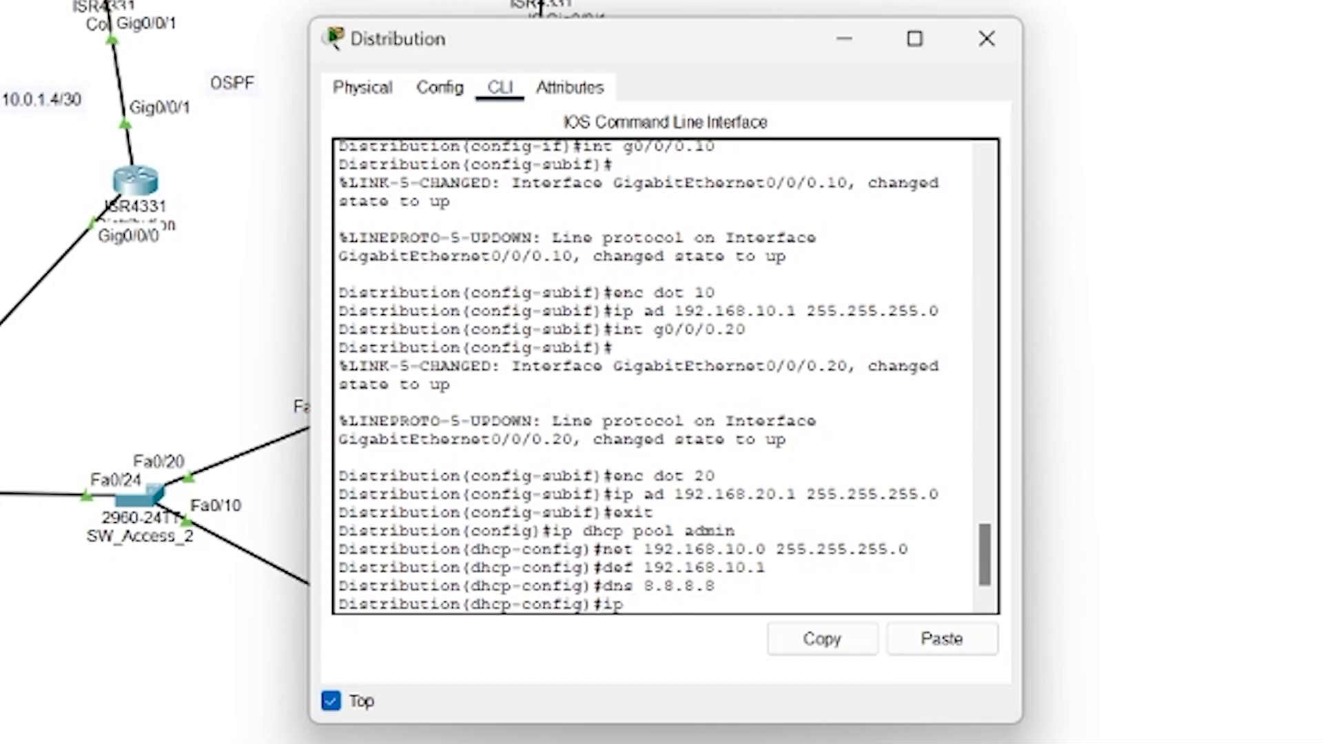
type(" dhcp pool guest")
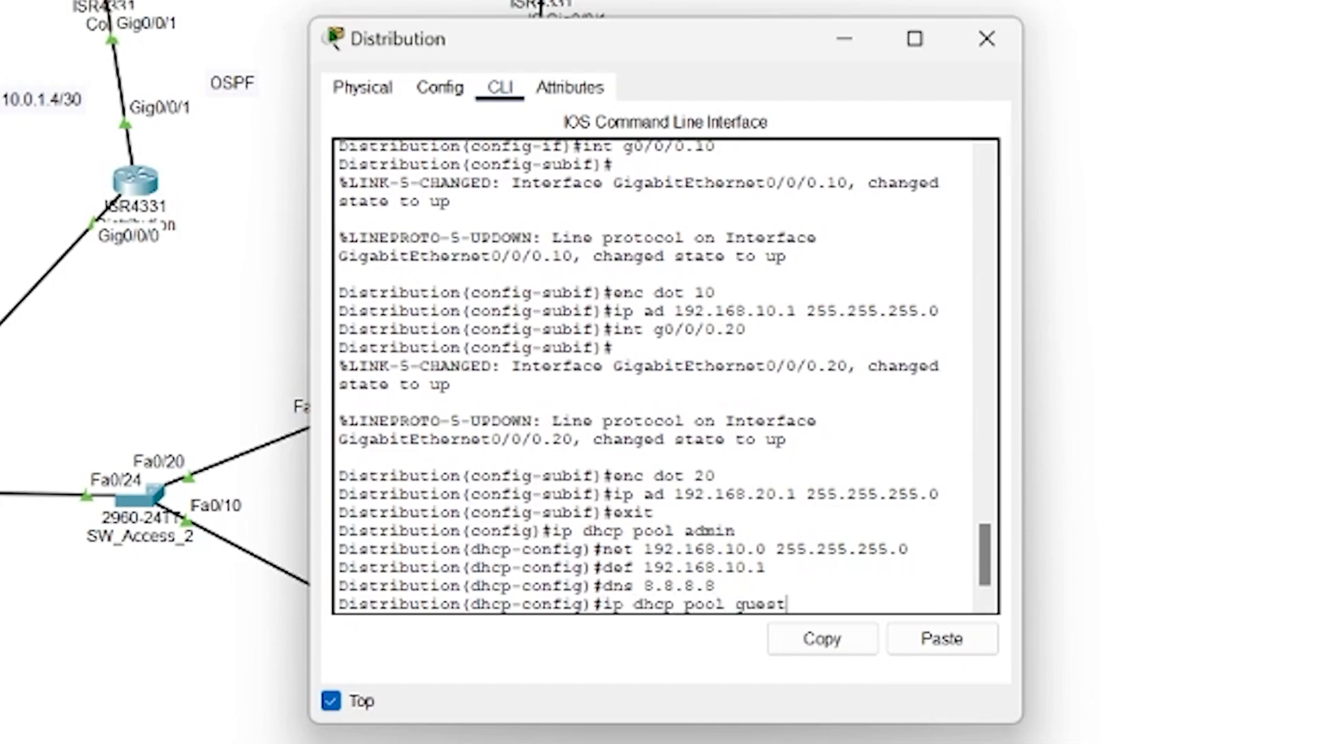
key("Return")
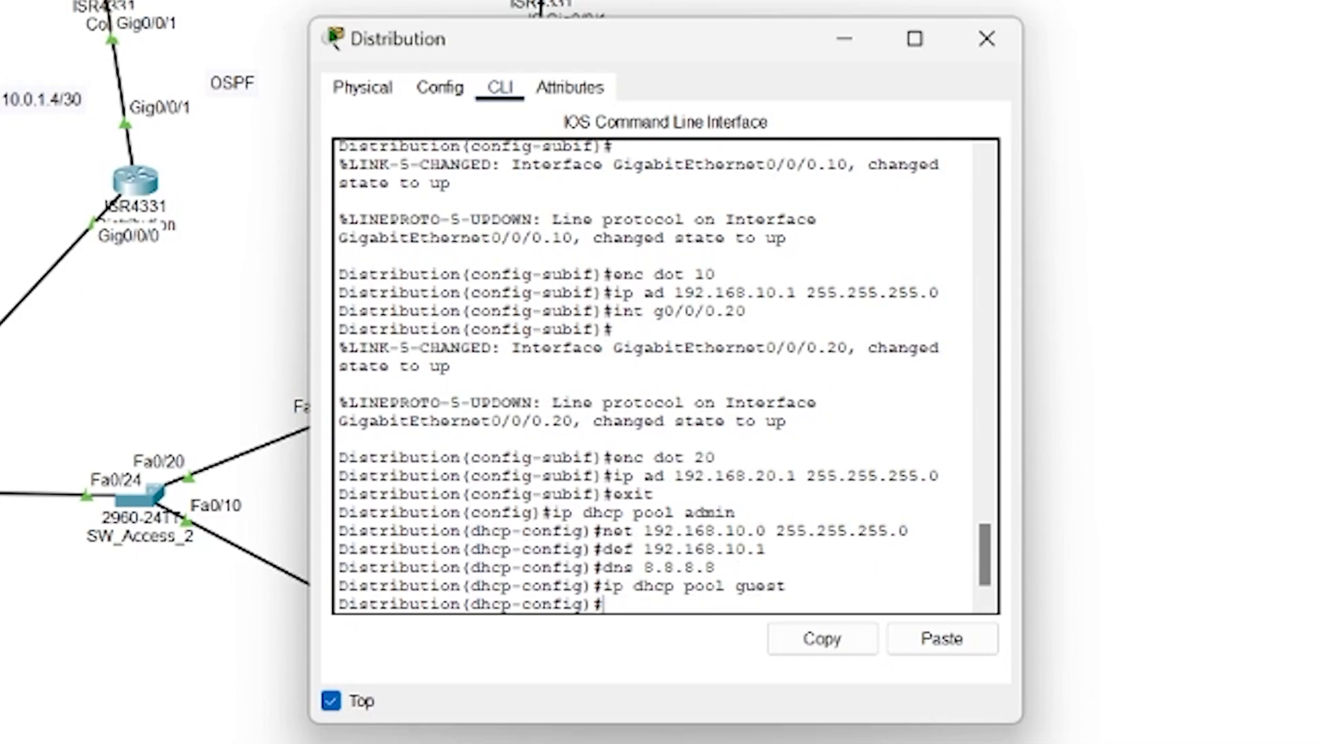
key("Up")
key("Up")
key("Up")
key("Up")
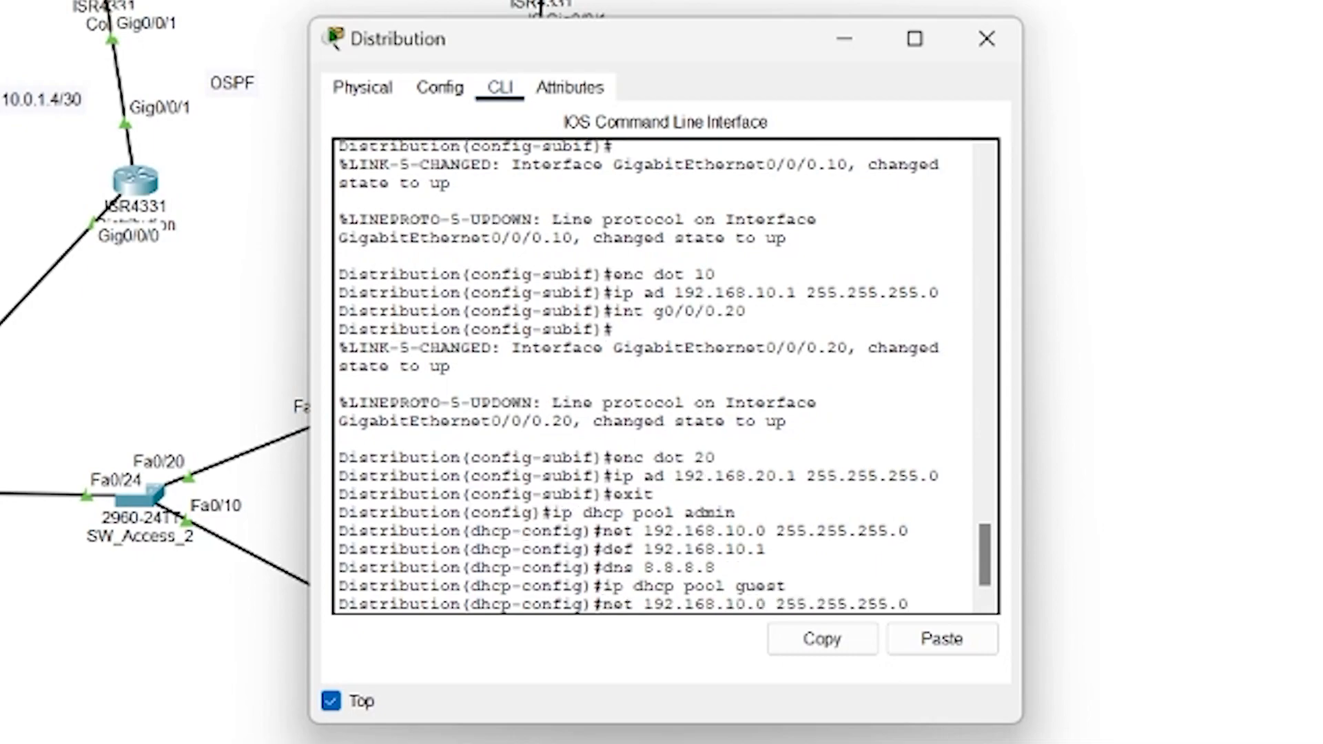
key("Left")
key("Left")
key("Left")
key("Left")
key("Left")
key("Left")
key("Left")
key("Left")
key("Left")
key("Left")
key("Left")
key("Left")
key("Left")
key("Left")
key("Left")
key("Left")
key("Left")
key("BackSpace")
type("2")
key("Return")
Set the guest pool's default router to 192.168.20.1 and its DNS server to 8.8.8.8
key("Up")
key("Up")
key("Up")
key("Up")
key("Left")
key("Left")
key("Left")
key("BackSpace")
type("2")
key("Return")
key("Up")
key("Up")
key("Up")
key("Up")
key("Return")
Save Distribution's running configuration and close the router's window
type("do wr")
key("Return")
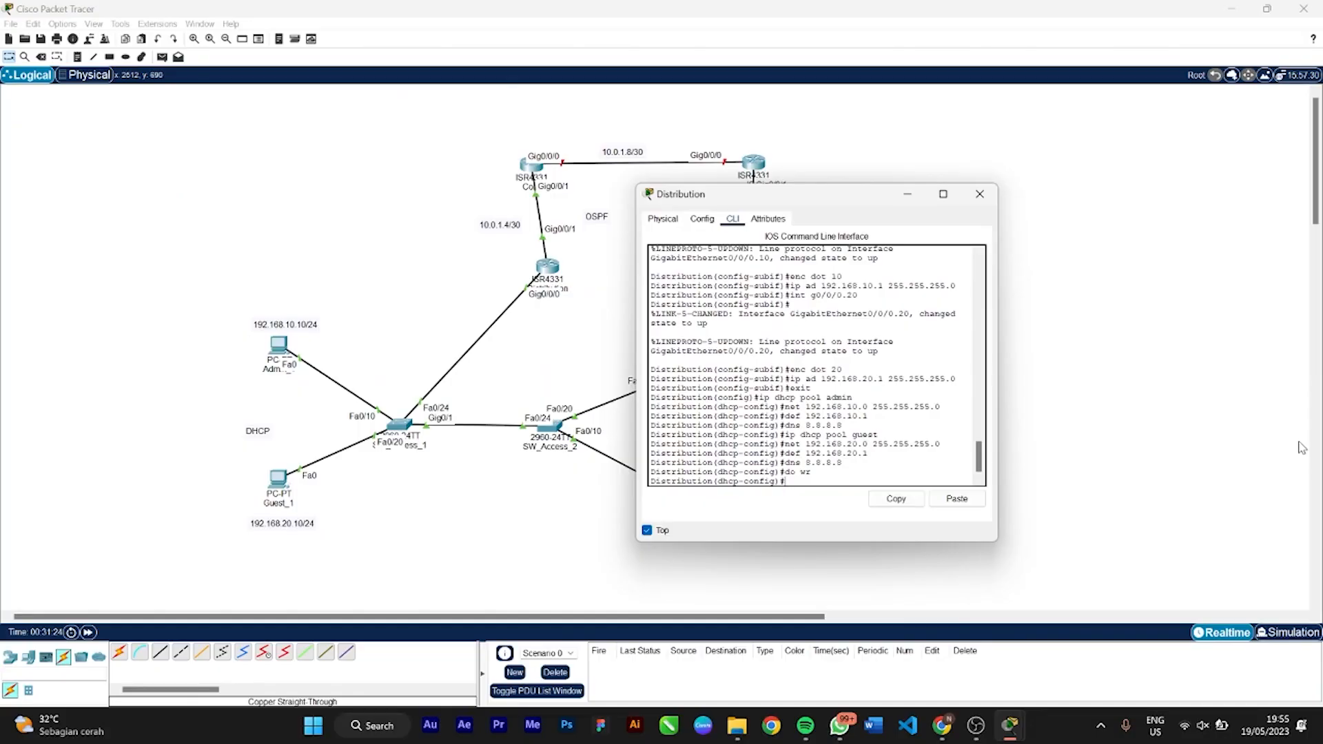
left_click(979, 194)
Open the command line of the switch labelled SW_Access_1, enter global configuration mode and set its hostname to SW_Access_1
left_click(408, 426)
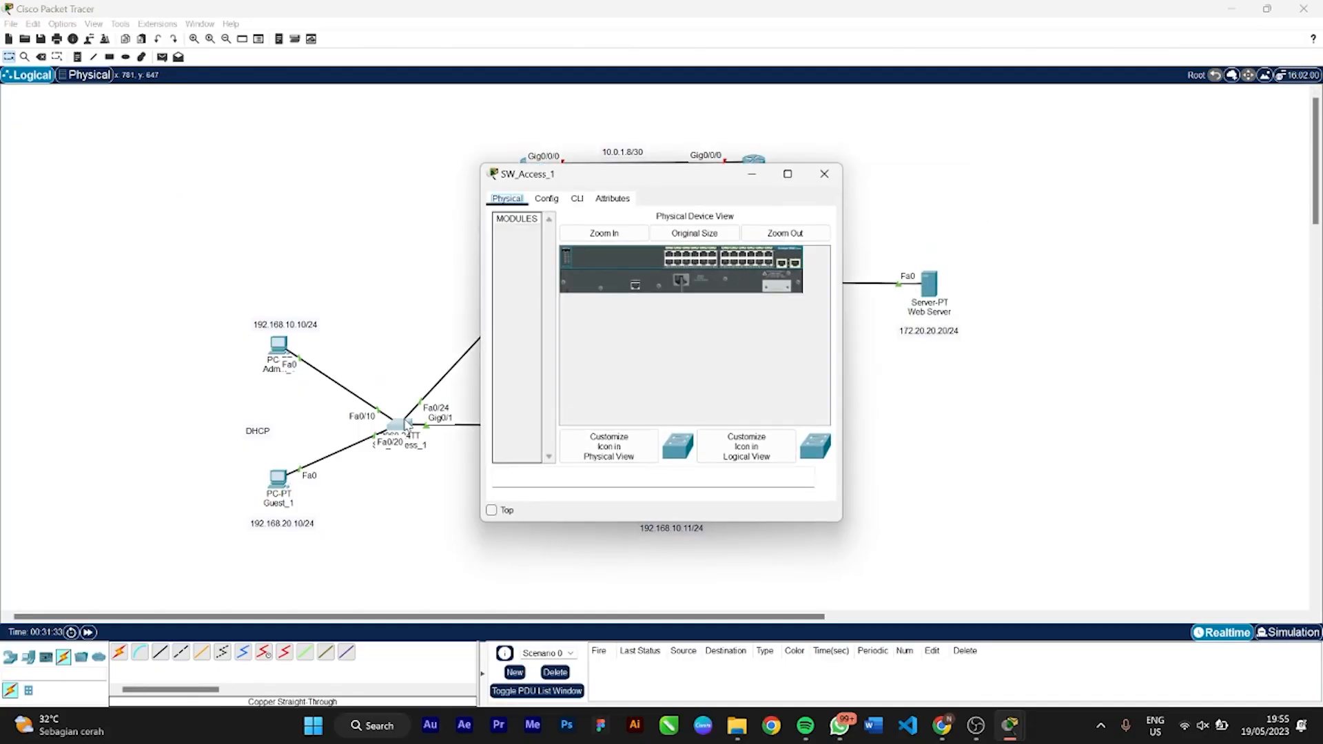
left_click(578, 198)
left_click(491, 510)
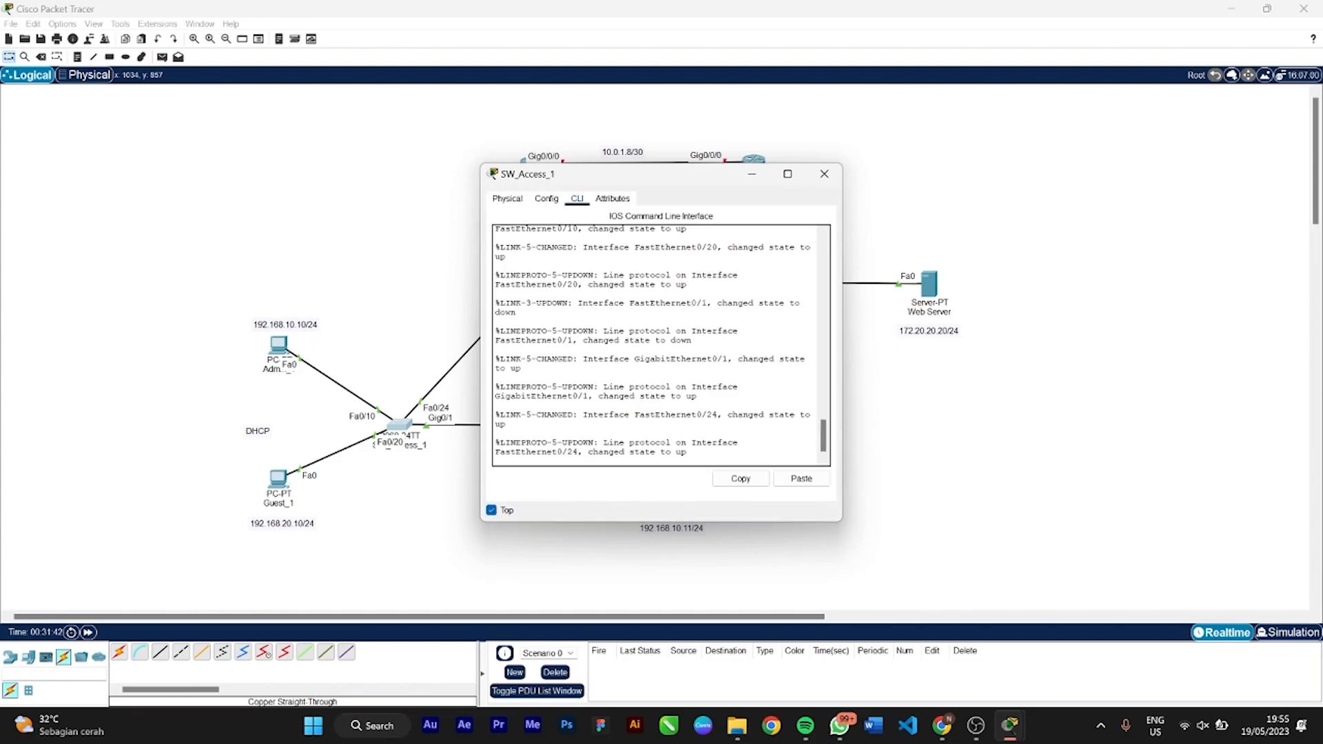
key("Return")
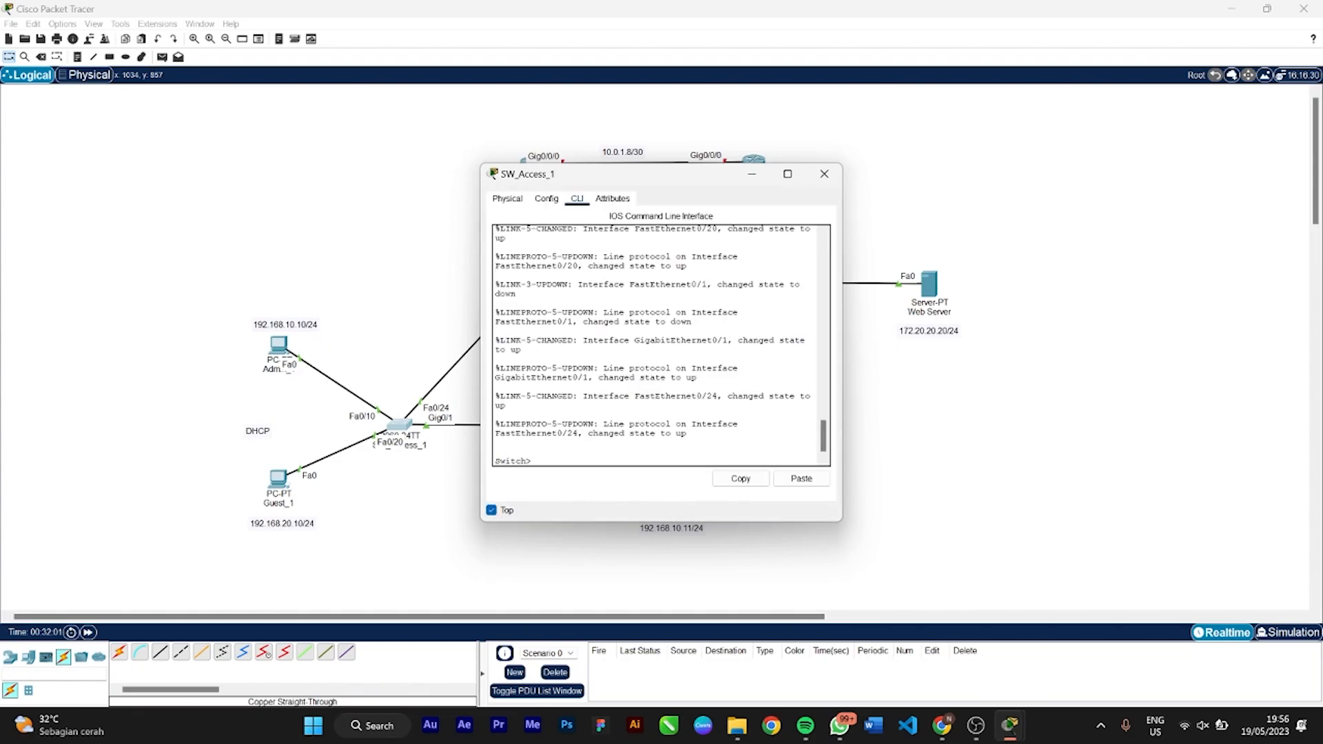
type("en")
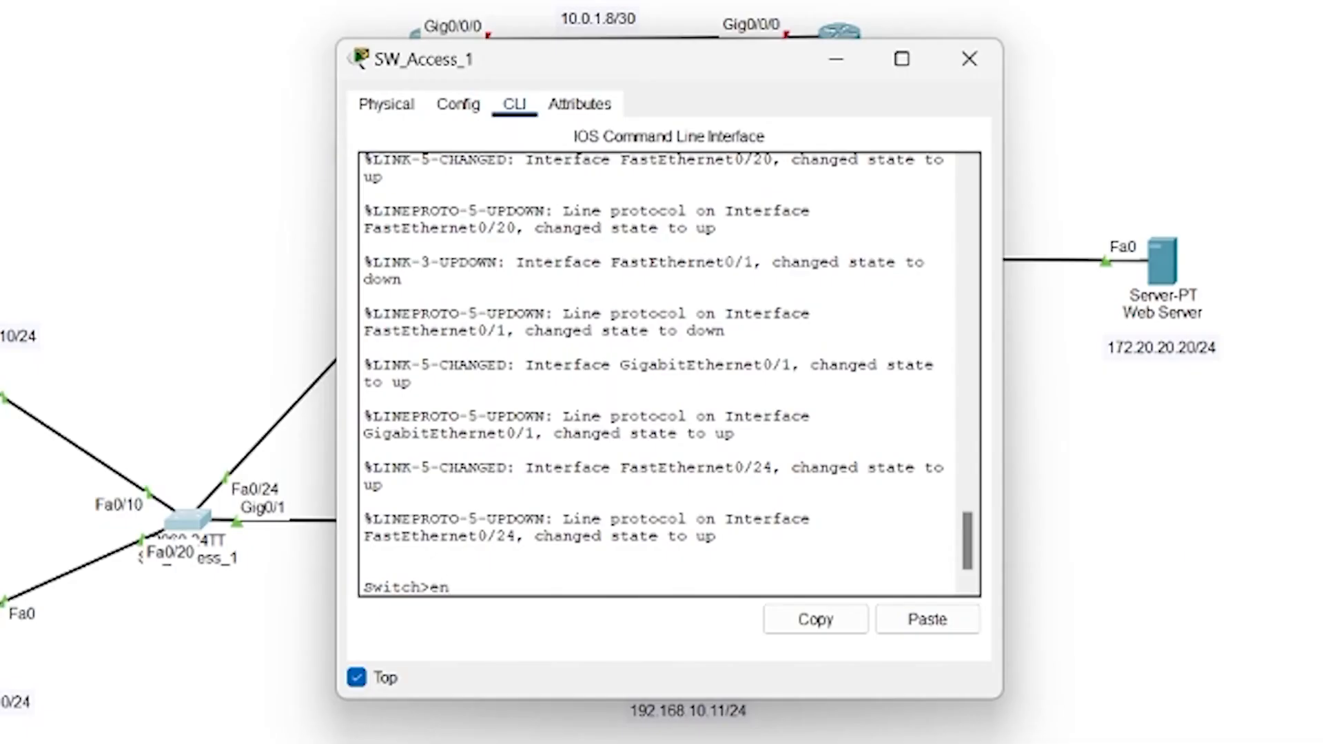
key("Return")
type("conf te")
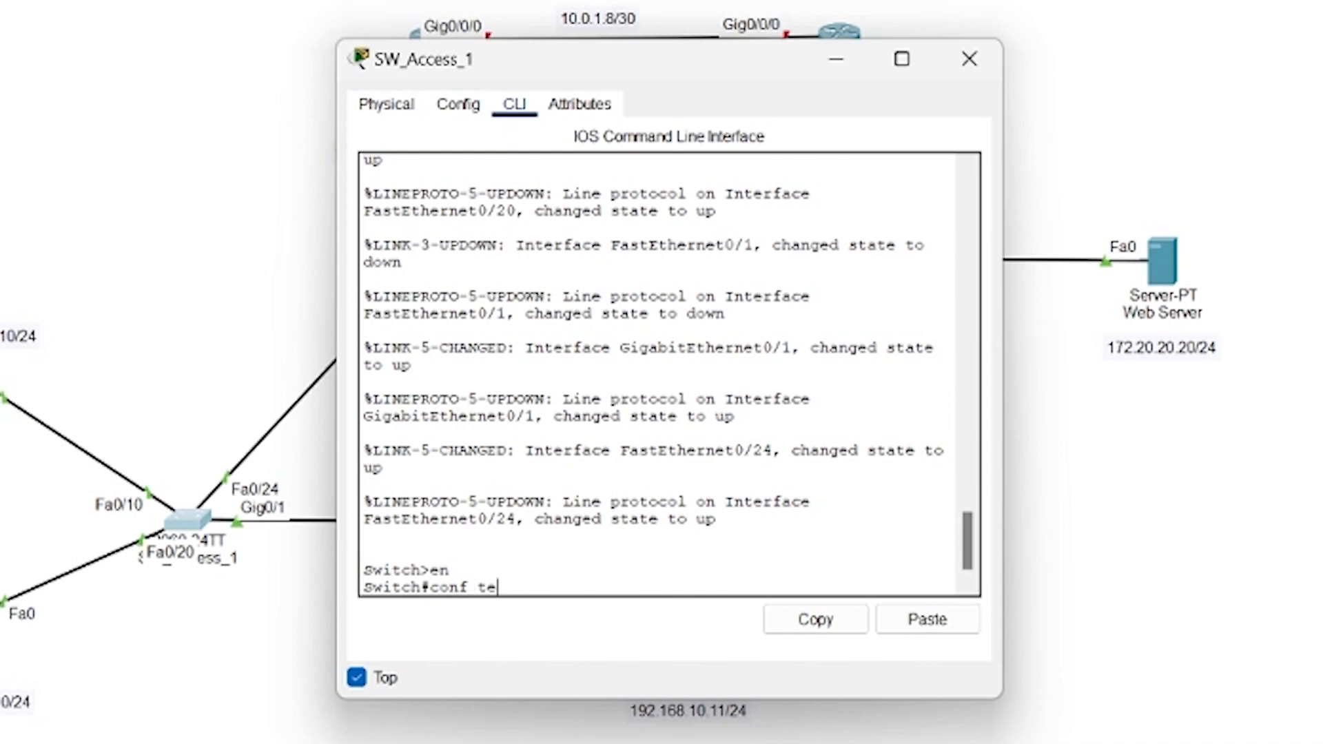
key("Return")
type("host")
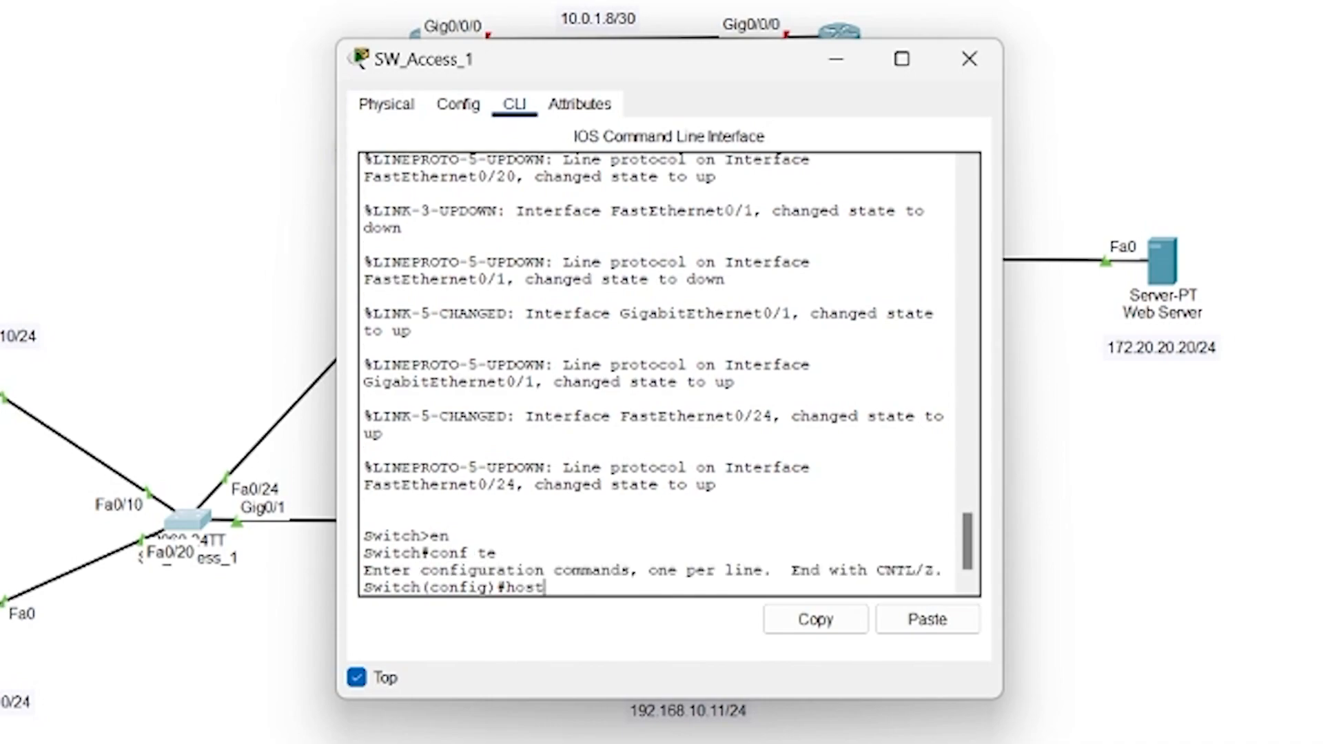
key("BackSpace")
type("SW_Access_1")
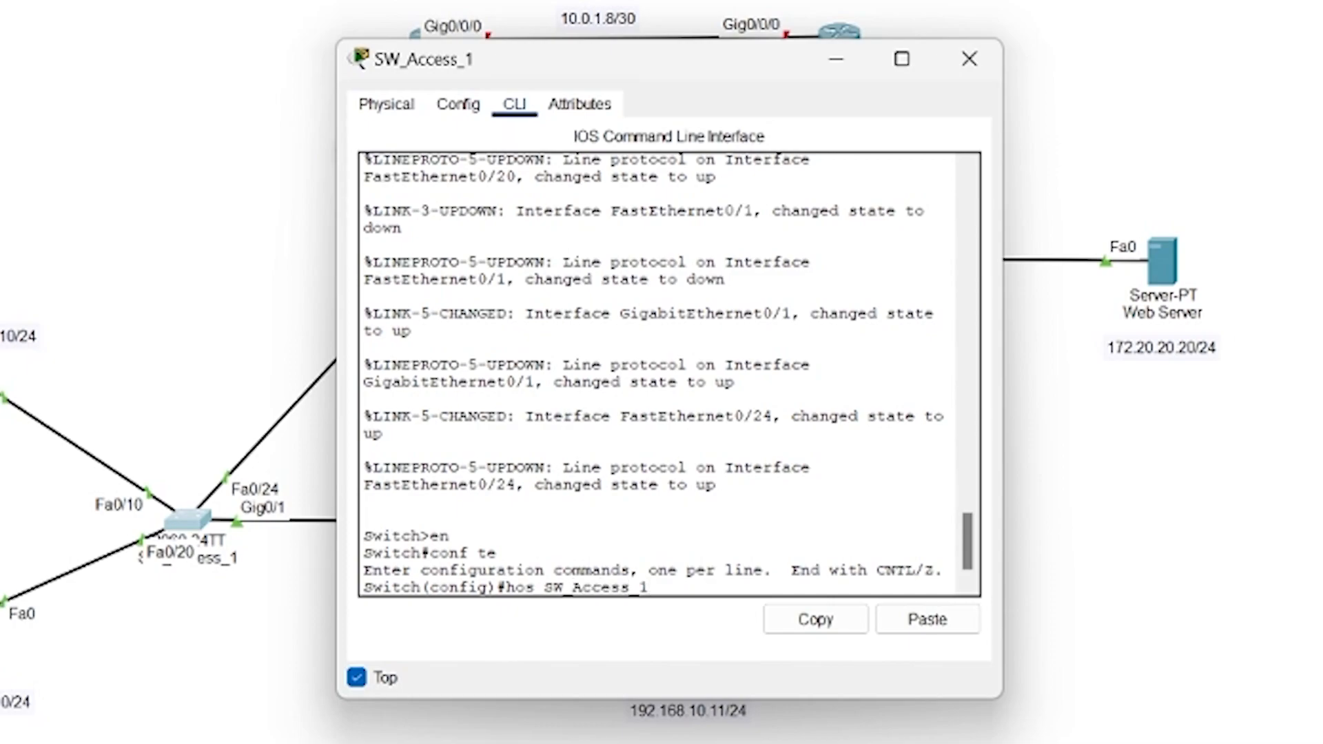
key("Return")
Create VLAN 10 named admin and VLAN 20 named guest on SW_Access_1
type("vl 10")
key("Return")
type("name admin")
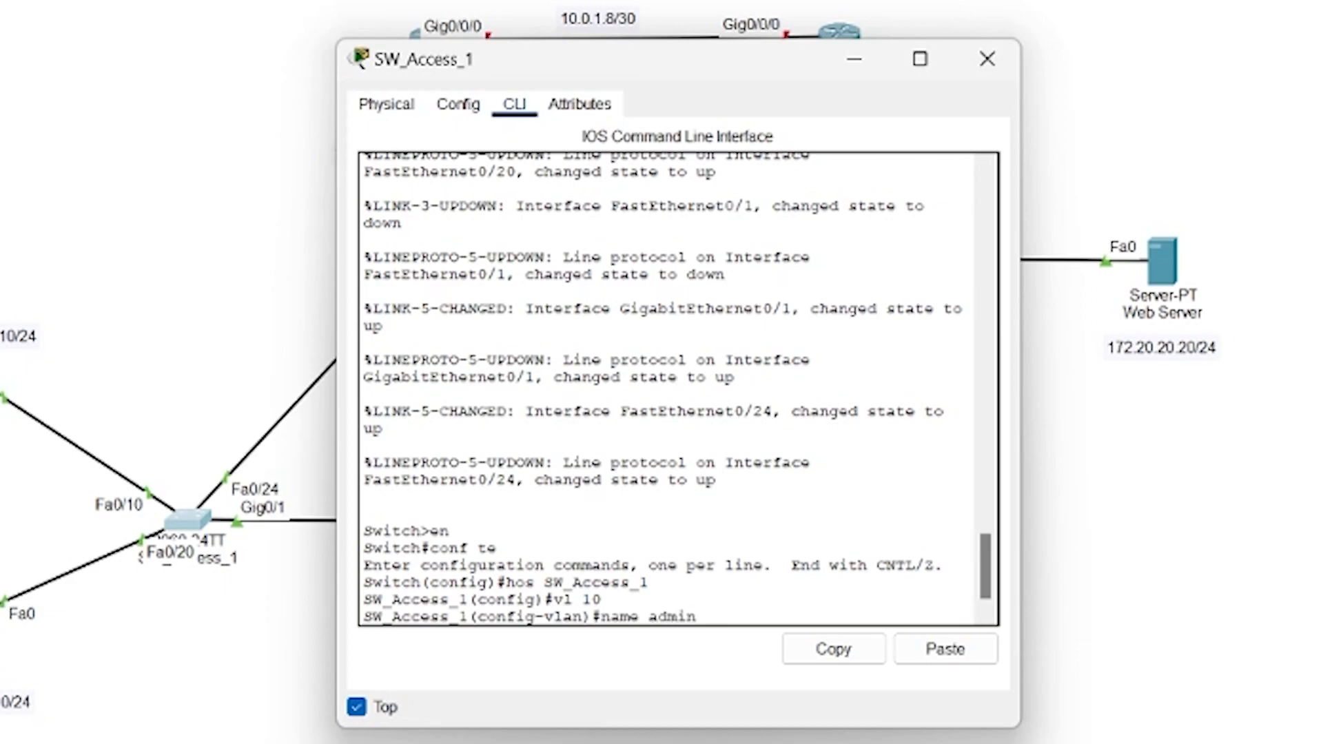
key("Return")
type("vl 20")
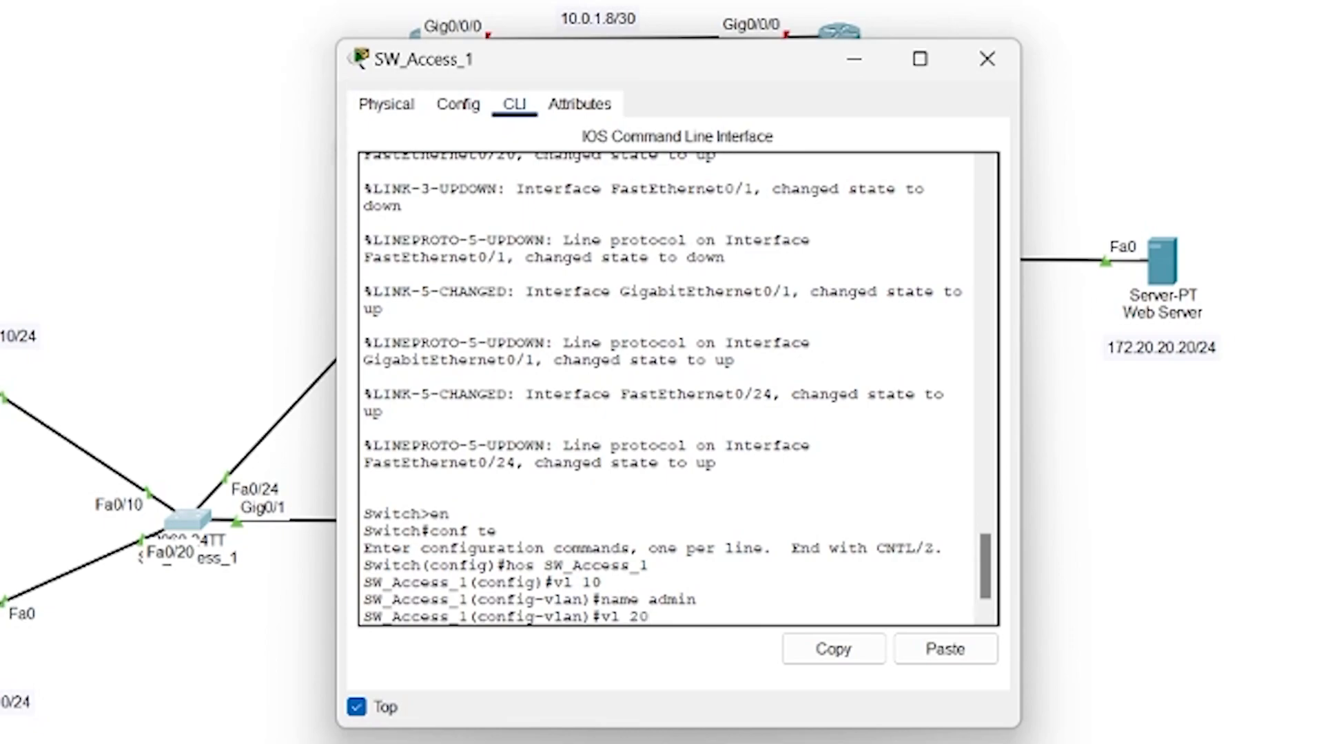
key("Return")
type("name guest")
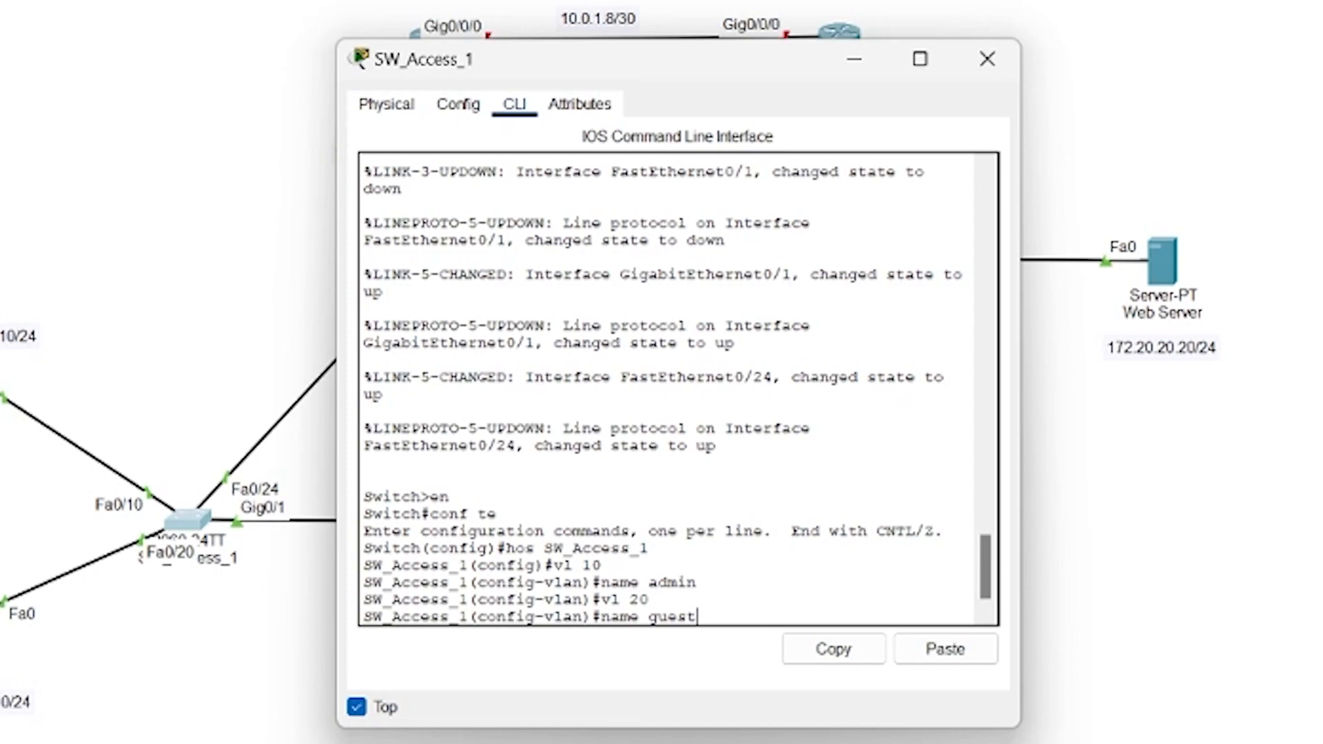
key("Return")
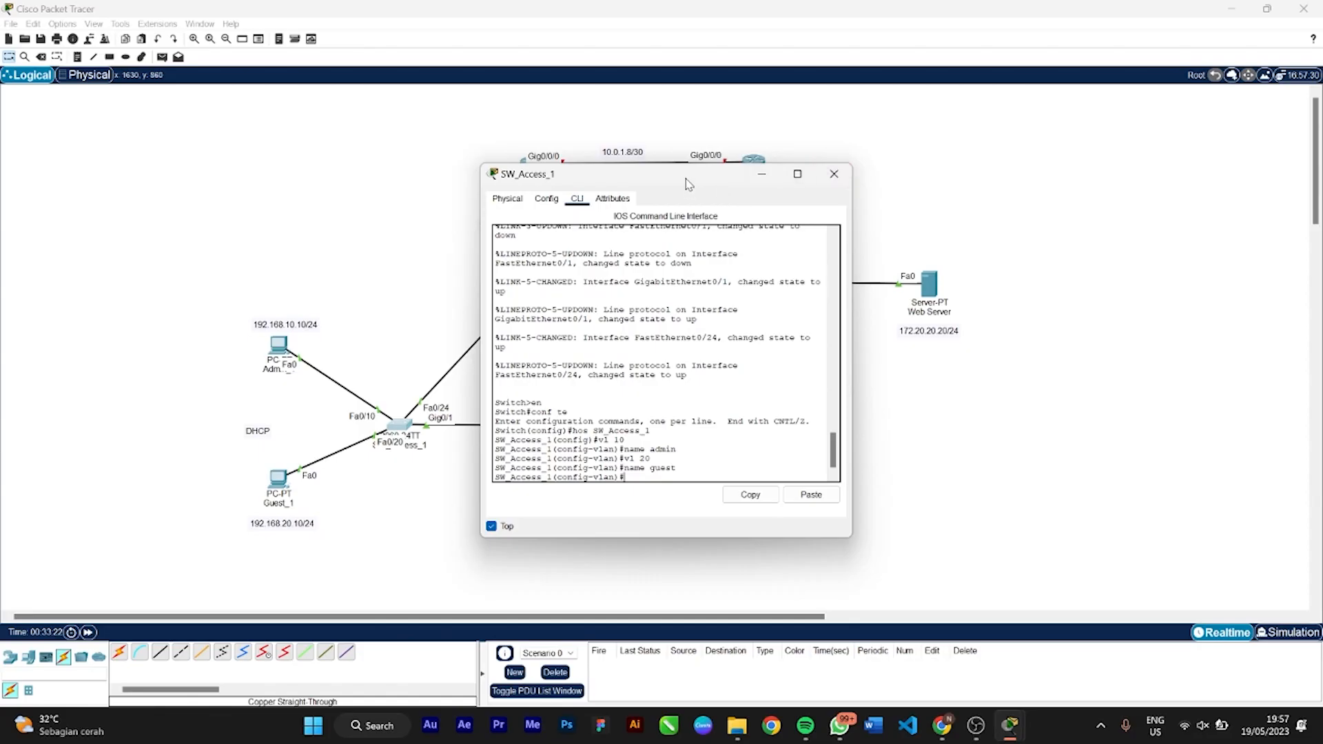
Rearrange the topology so Distribution sits level with Core and above SW_Access_1, with the 10.0.1.4/30 label just below Distribution
left_click_drag(714, 64, 1322, 89)
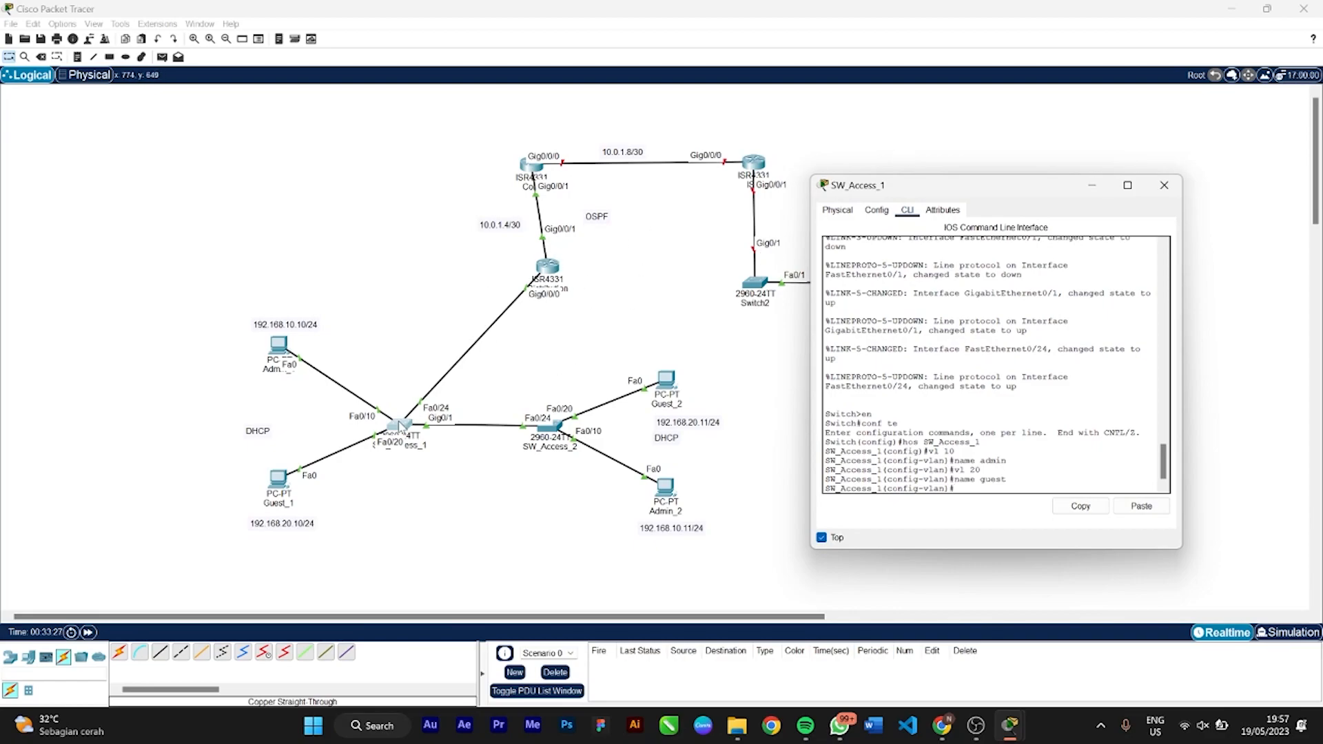
left_click_drag(402, 435, 400, 395)
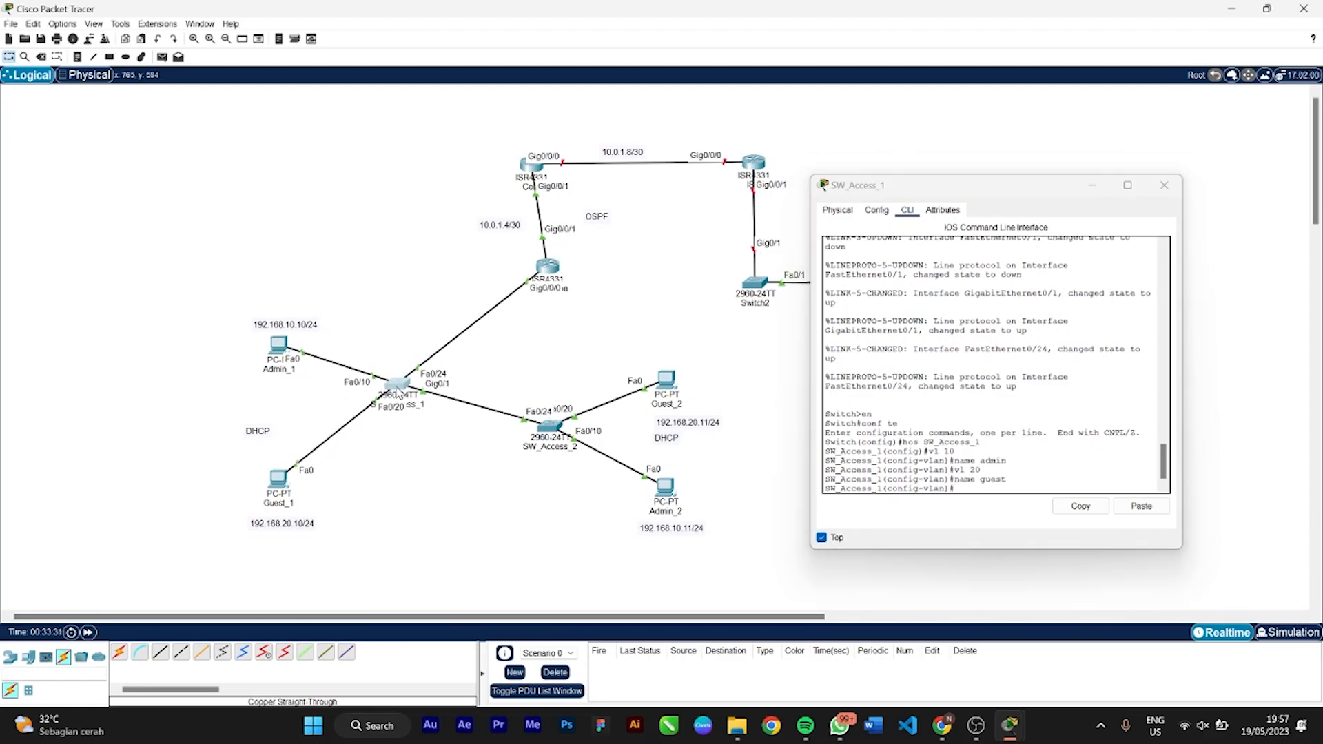
left_click_drag(552, 270, 403, 183)
left_click_drag(504, 229, 436, 238)
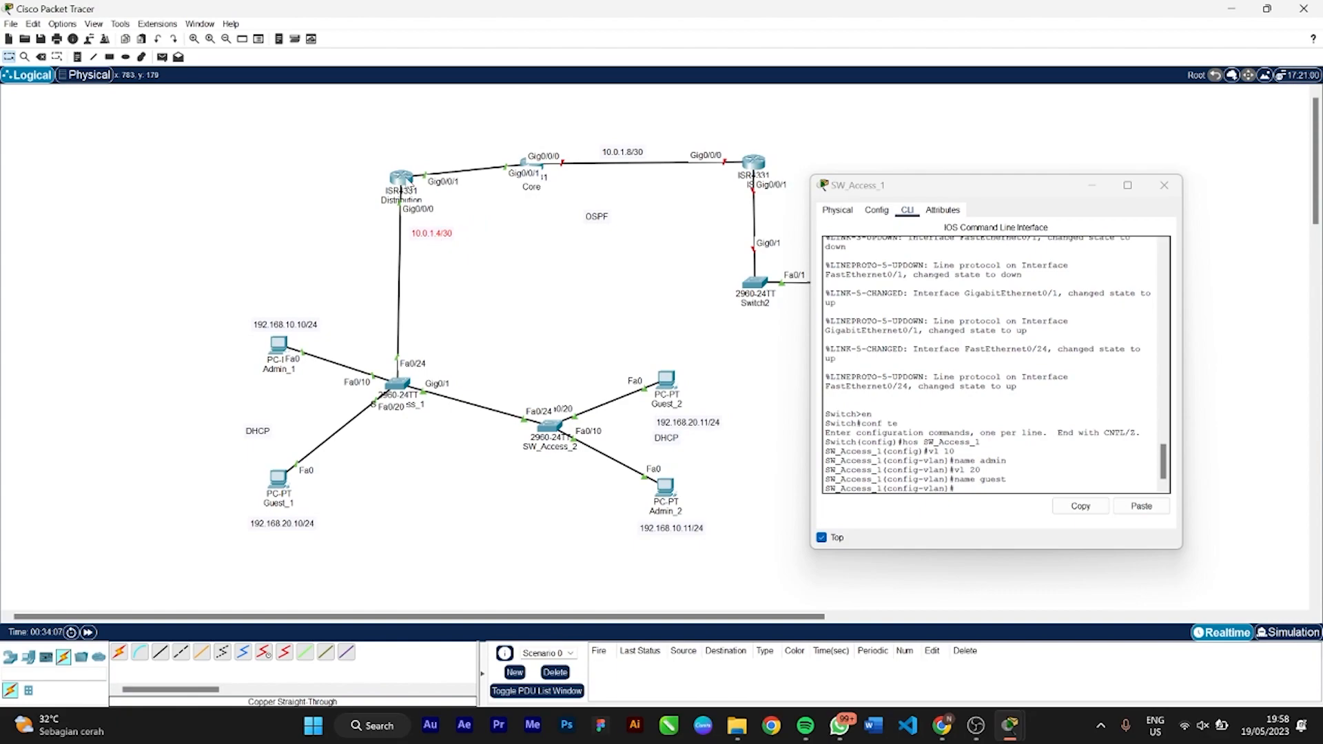
left_click_drag(410, 181, 410, 167)
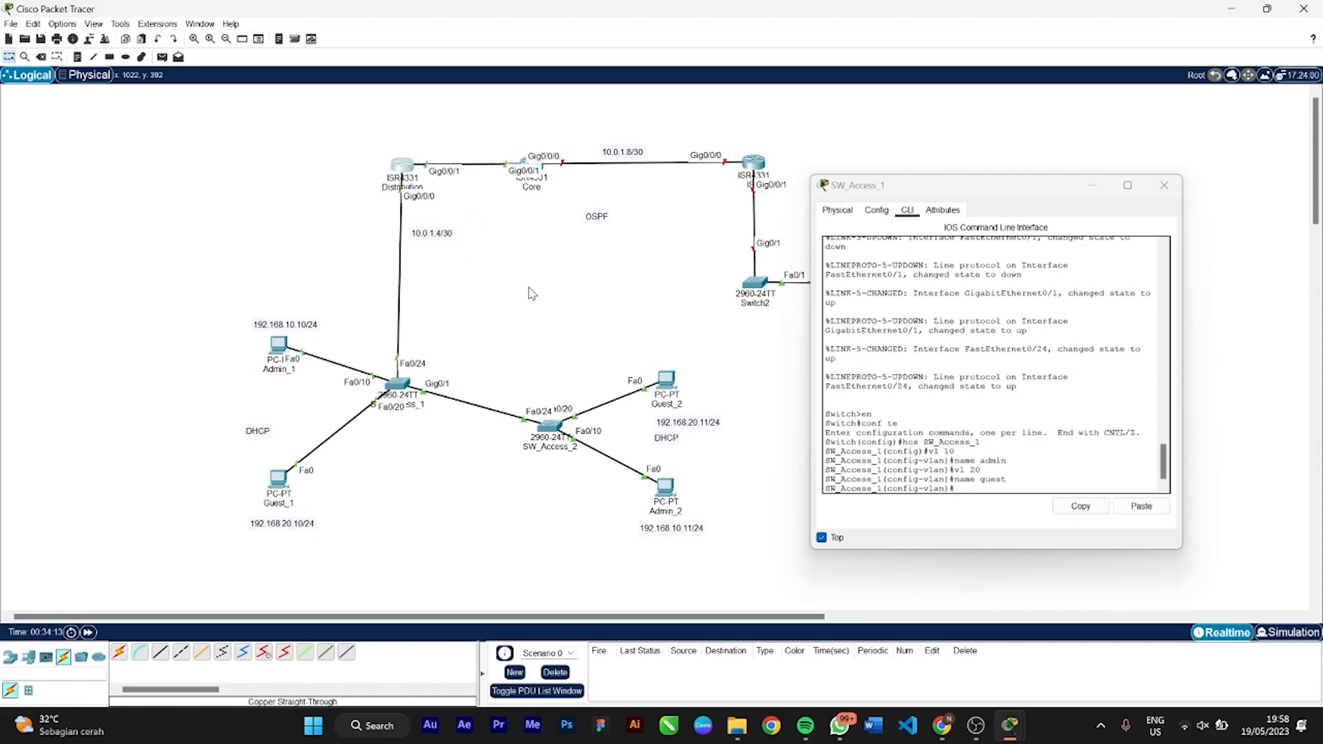
Configure SW_Access_1's interface g0/1 as a trunk that allows VLANs 10 and 20
left_click(983, 490)
type("int g0/1")
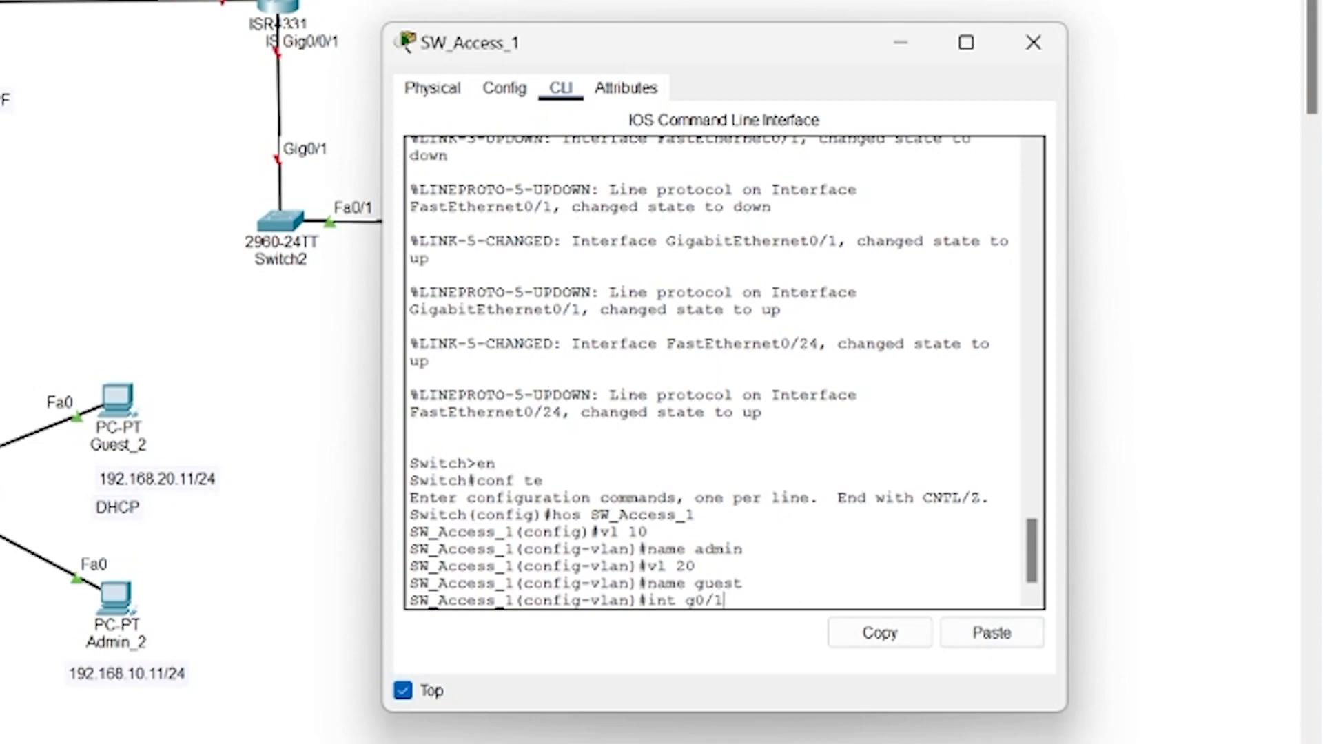
key("Return")
type("sw mo tr")
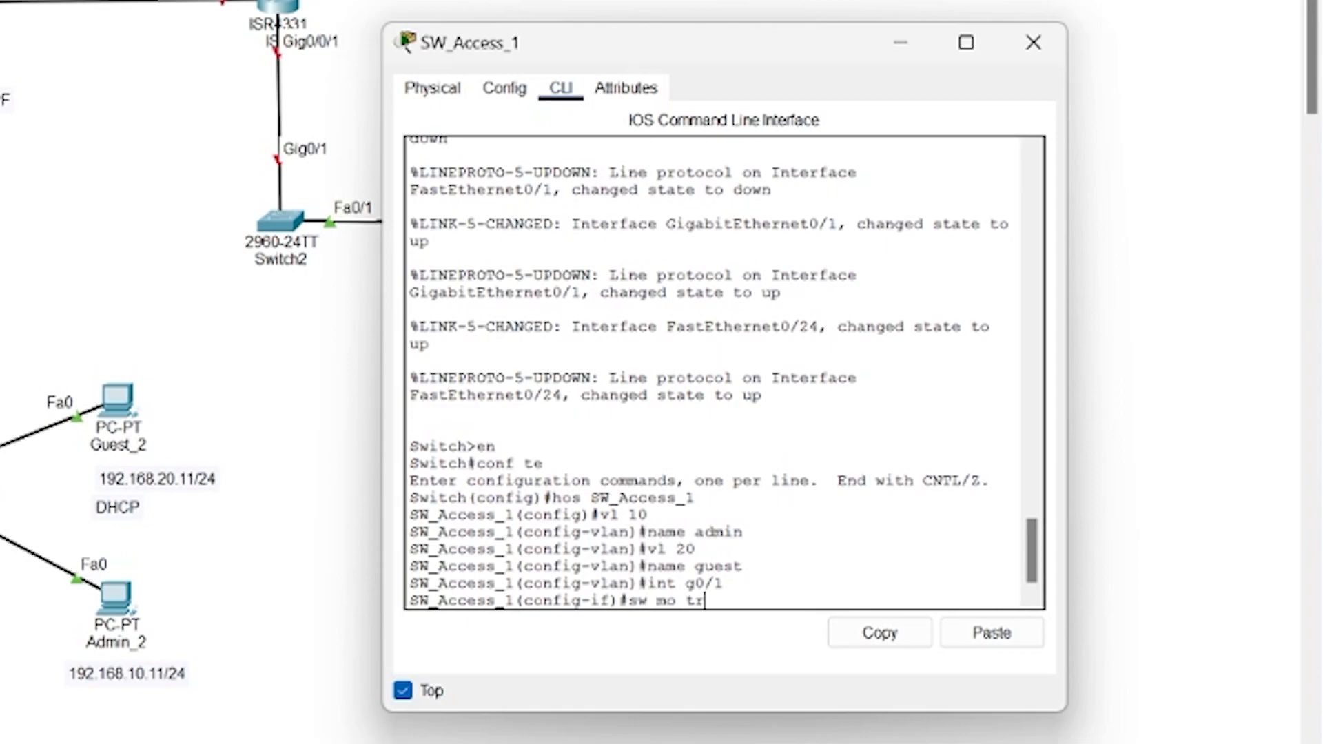
key("Return")
key("Return")
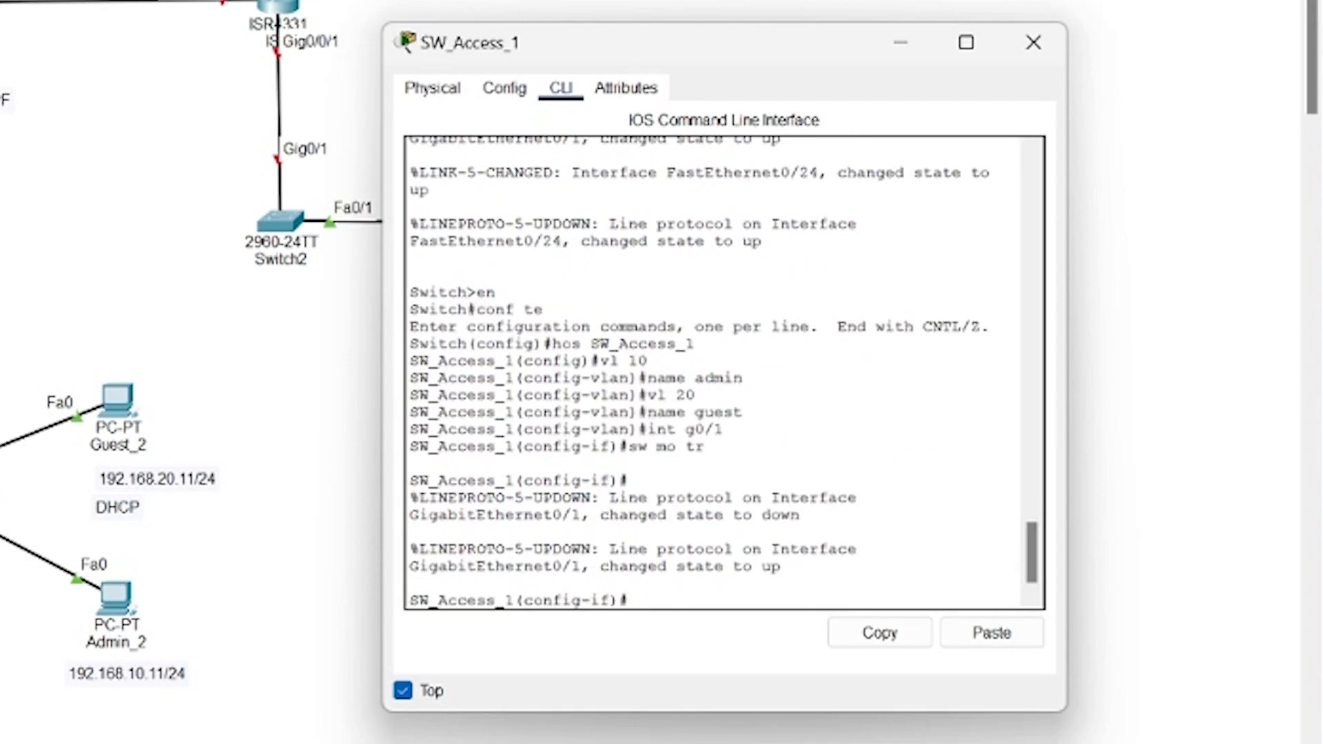
type("sw tr all vl 10,20")
key("Return")
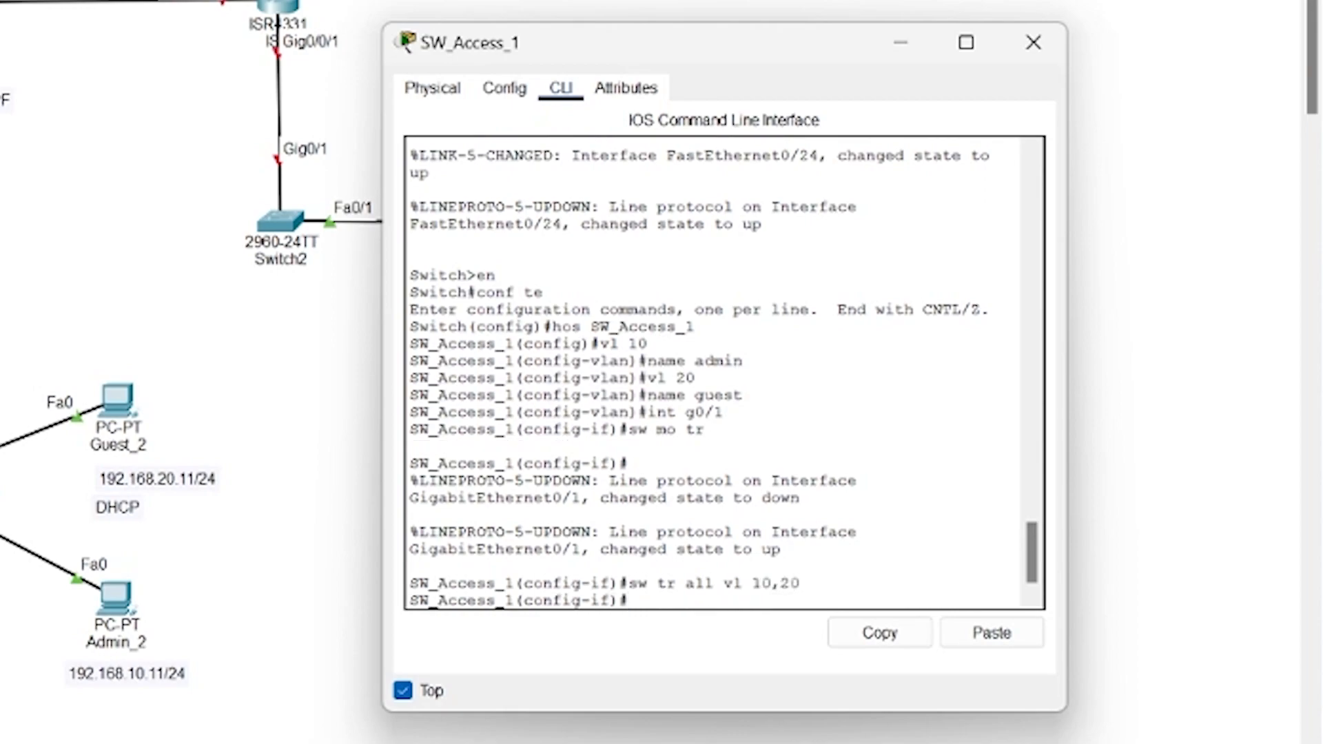
Configure SW_Access_1's interface fa0/10 as an access port in VLAN 10
type("int fa0/10")
key("Return")
type("sw mo ac")
key("Return")
type("sw ac v")
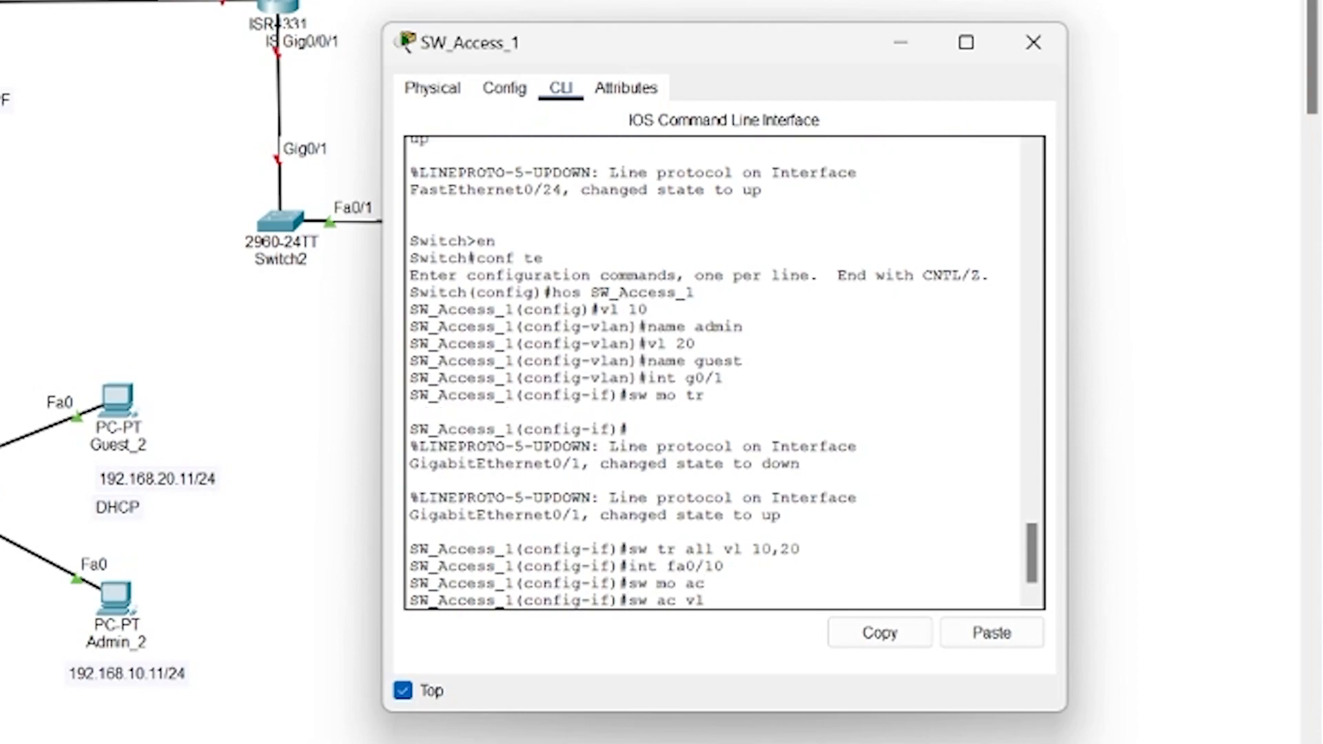
key("Return")
Configure SW_Access_1's interface fa0/20 as an access port in VLAN 20
type("int fa0/10")
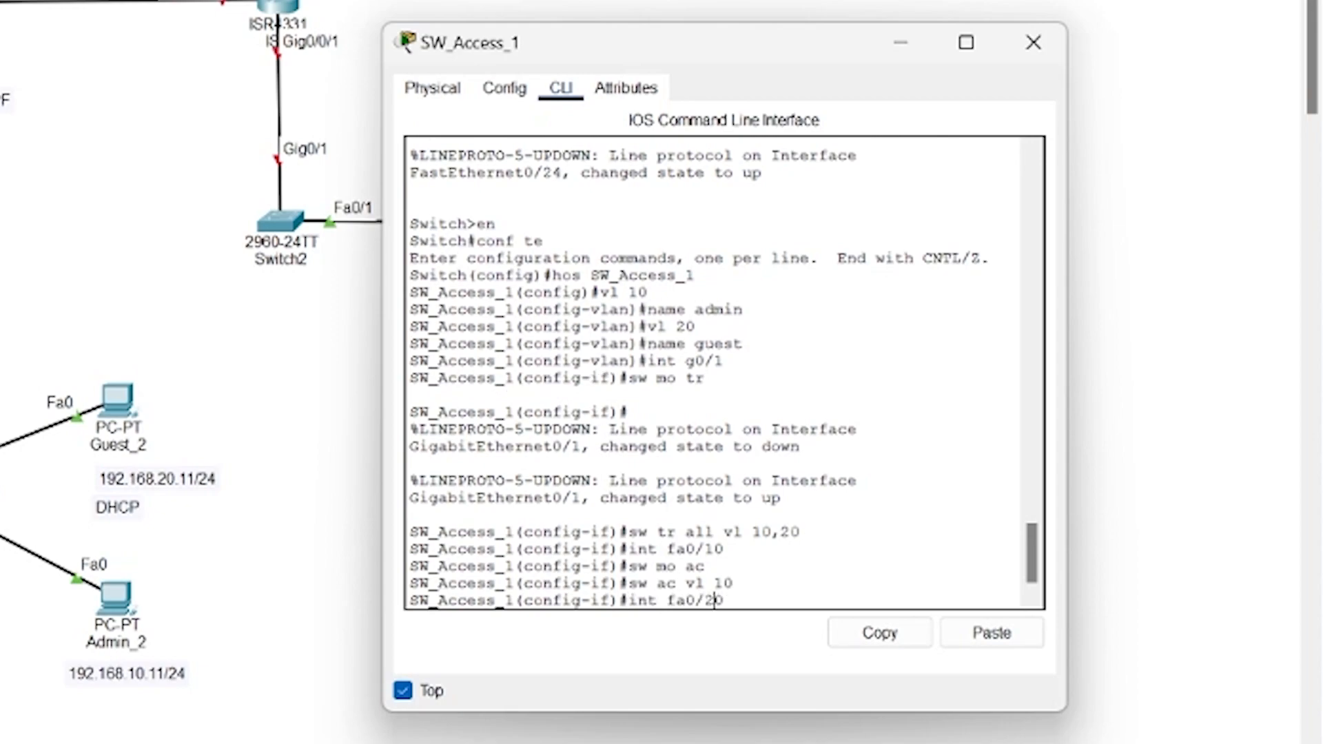
key("Return")
type("sw mo ac")
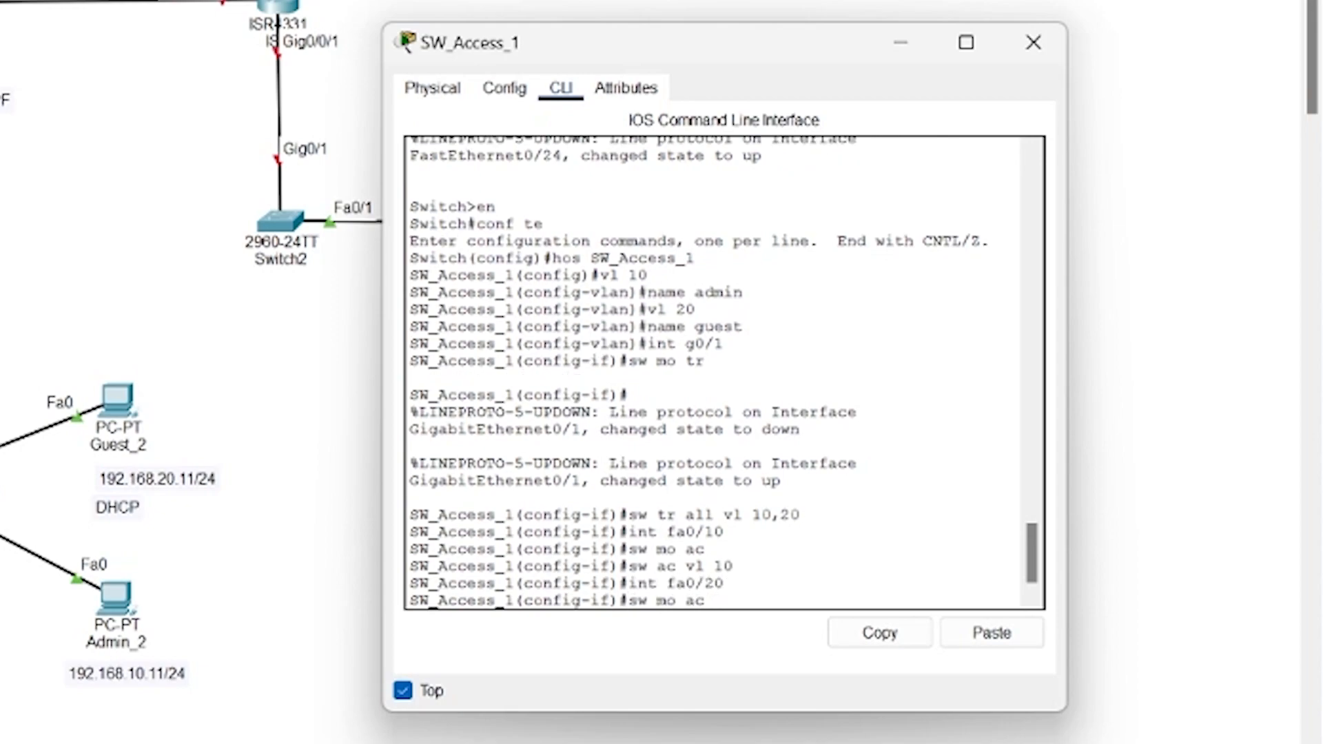
key("Return")
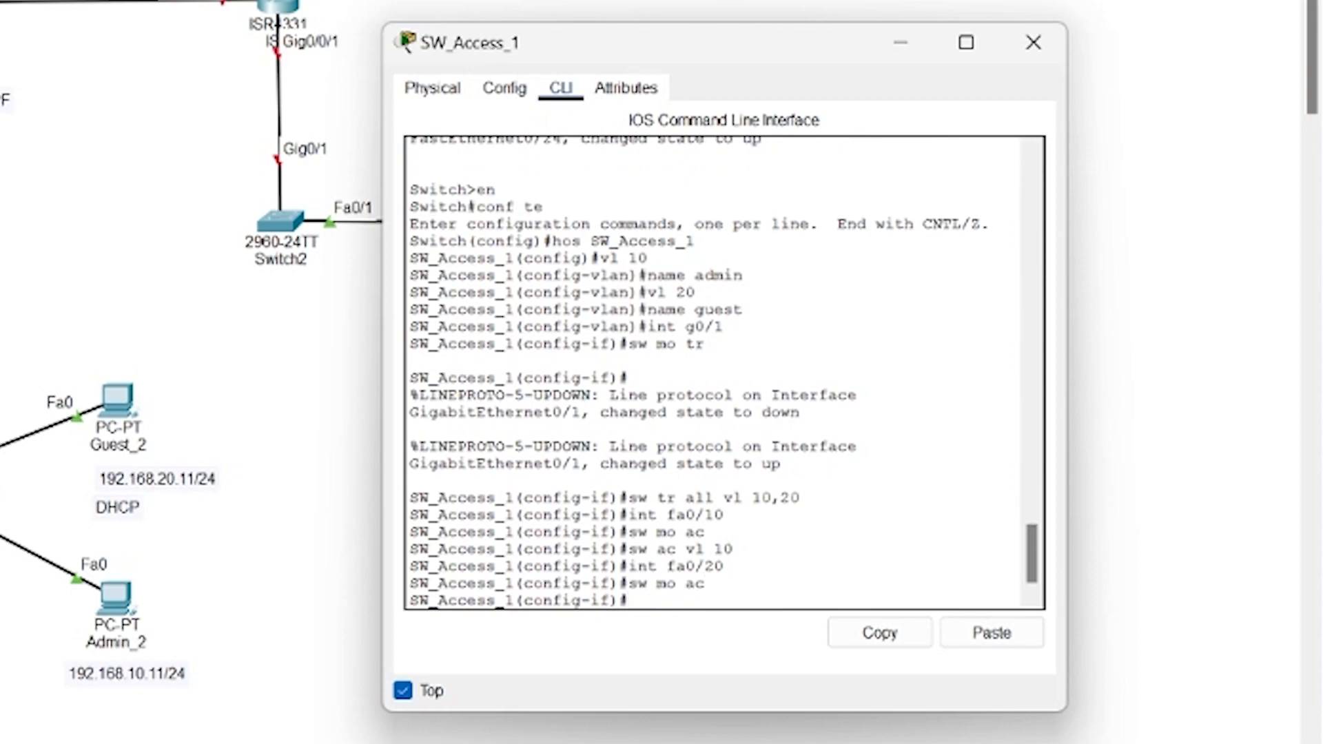
key("Up")
key("Up")
key("Up")
key("Left")
key("BackSpace")
type("2")
key("Return")
Set SW_Access_1's interface f0/24 to trunk mode
type("int g0/24")
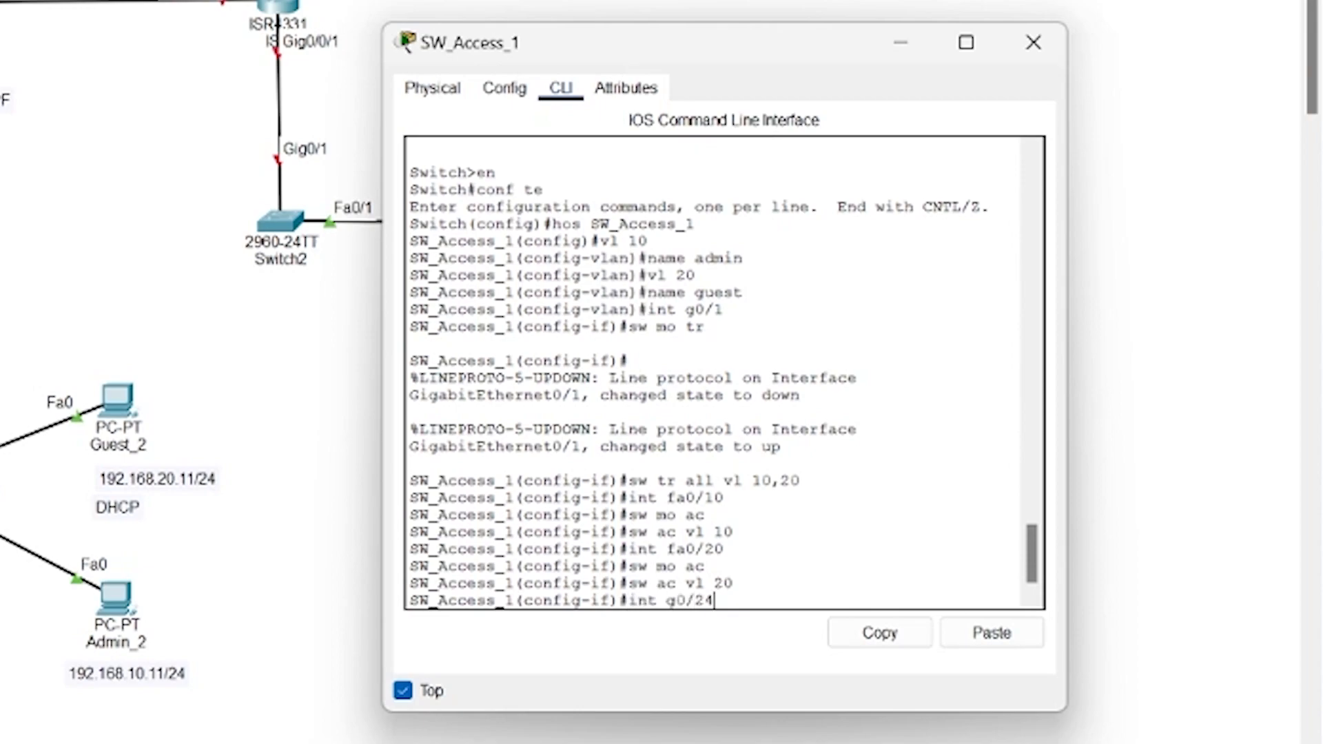
key("Return")
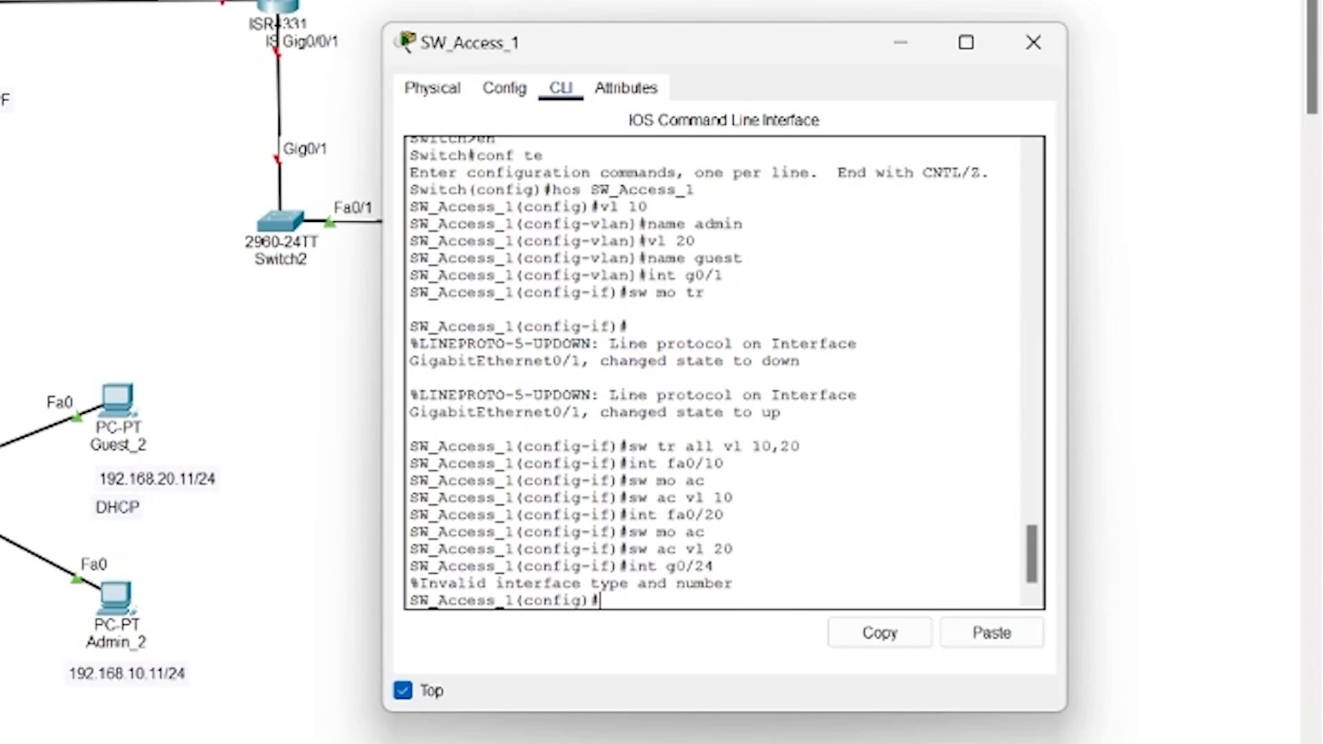
key("Up")
key("Left")
key("Left")
key("Left")
key("Left")
key("BackSpace")
type("f")
key("Return")
type("sw mo tr")
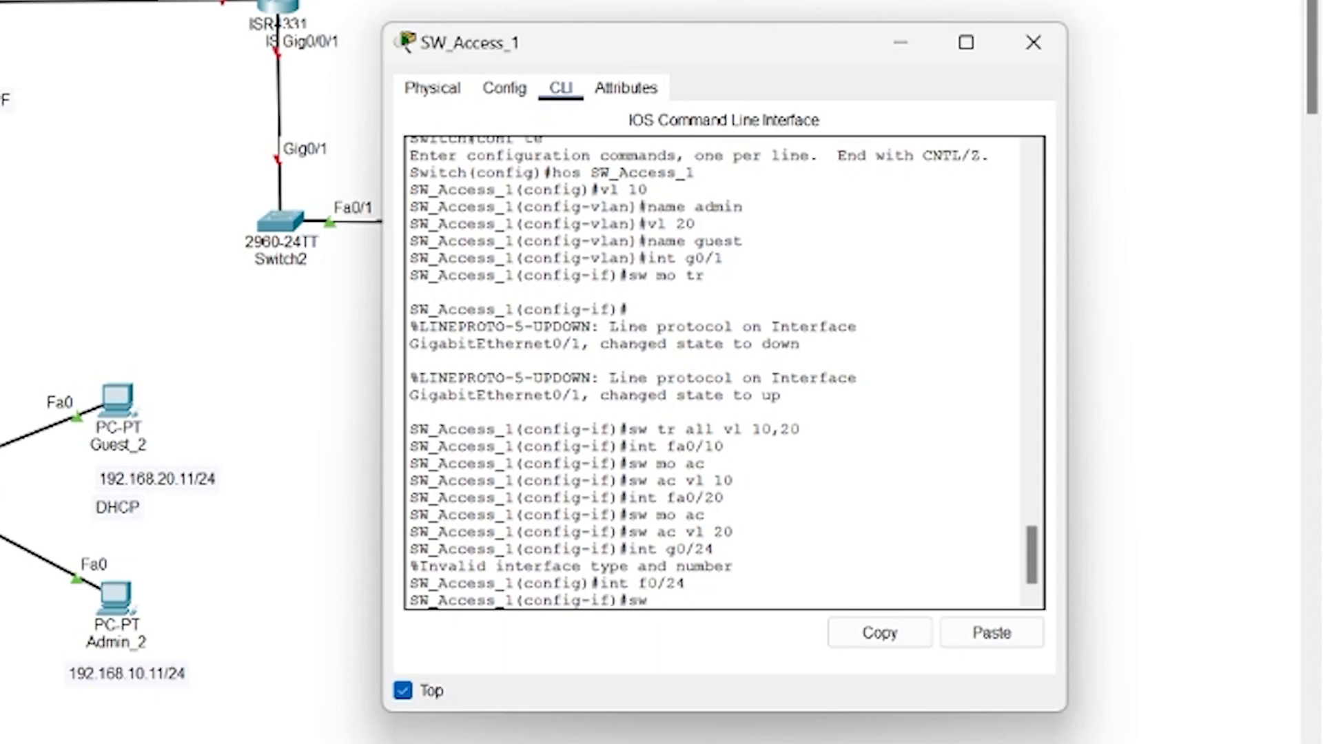
key("Return")
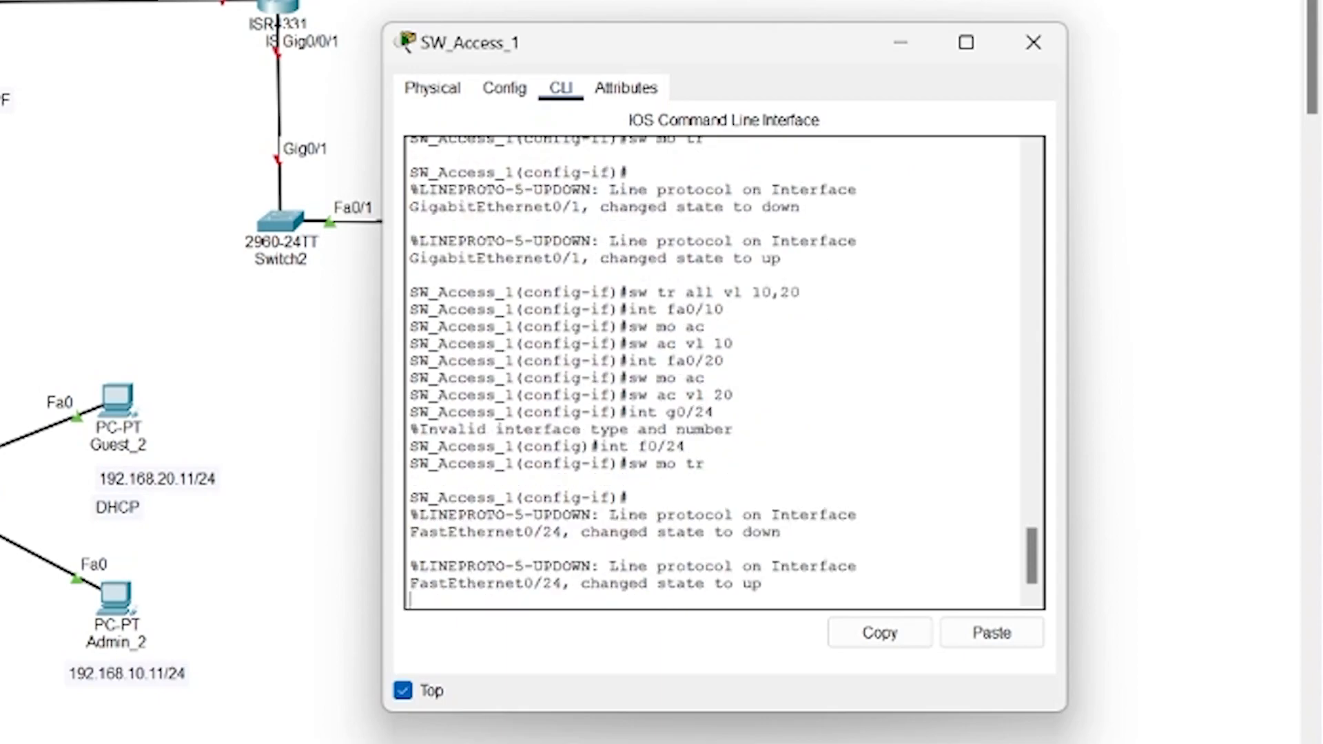
Allow VLANs 10 and 20 on SW_Access_1's f0/24 trunk and save the switch configuration
key("Return")
type("sw ")
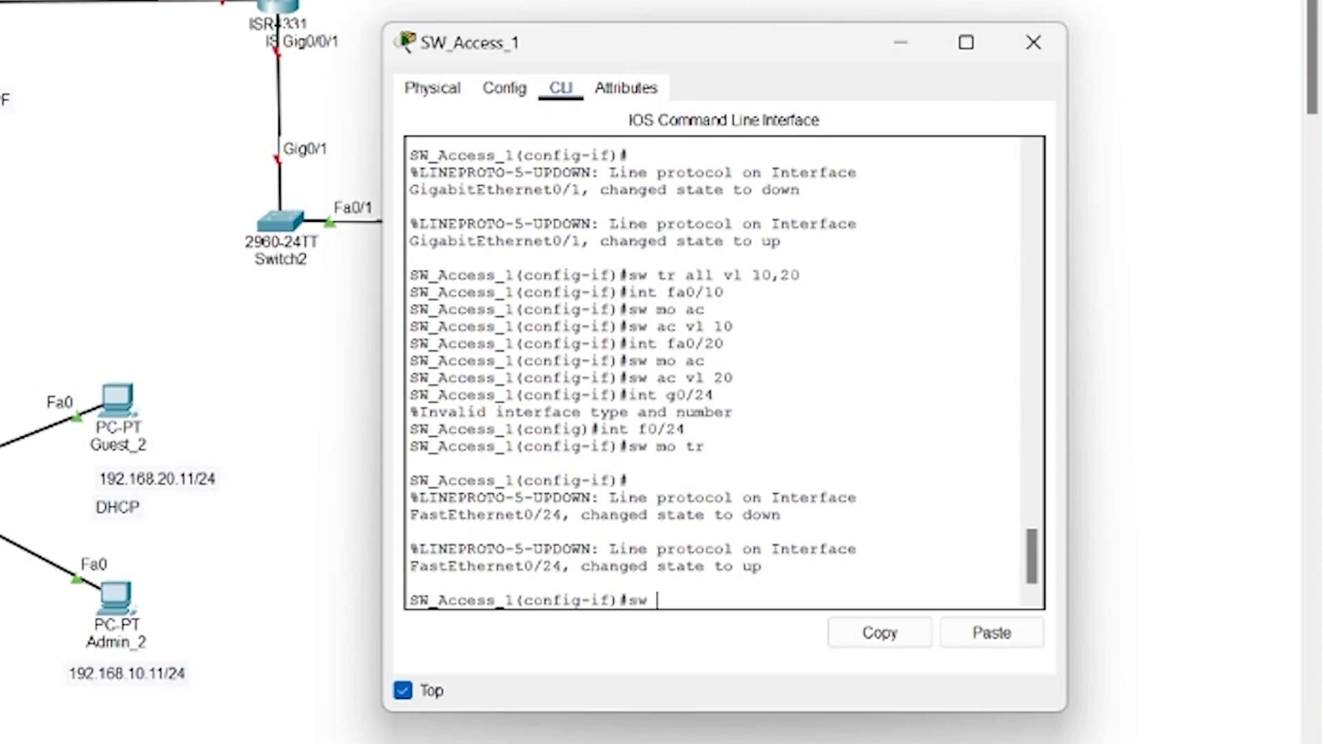
type("tr al vl 10,20")
key("Return")
type("do w")
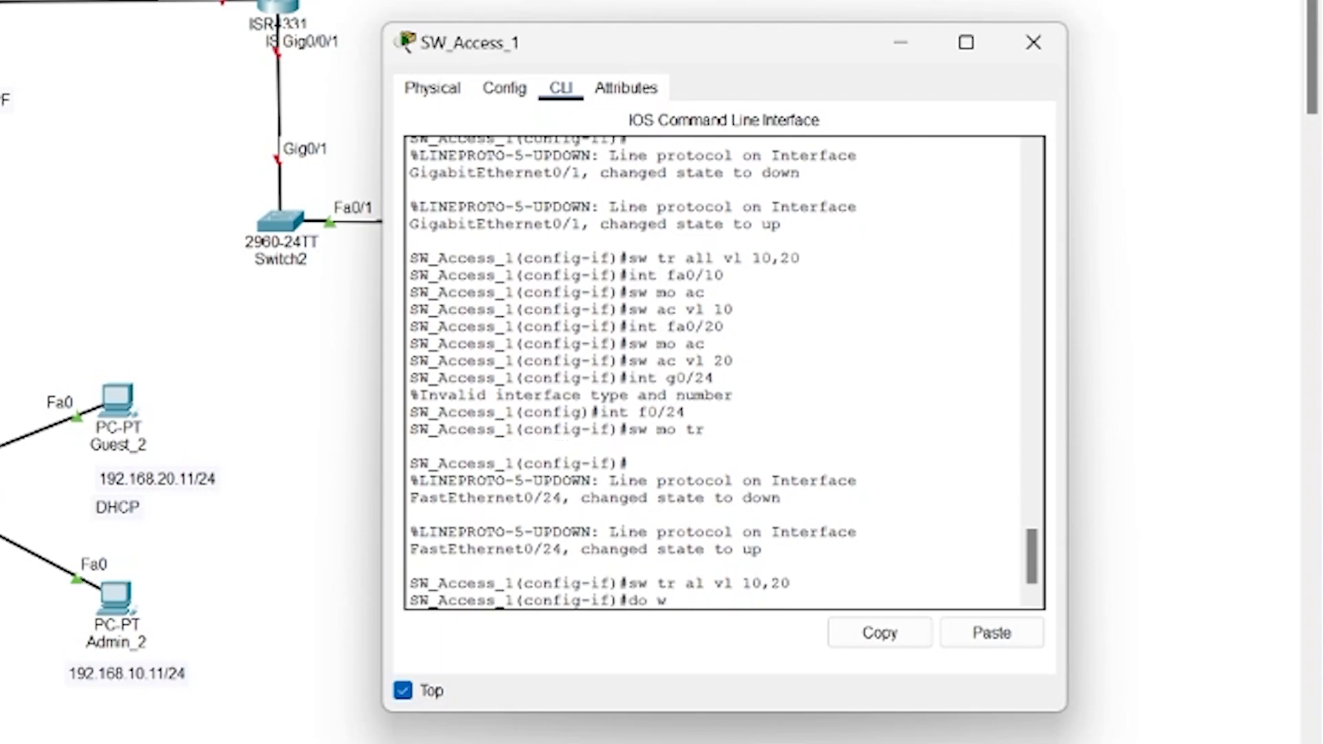
type("r")
key("Return")
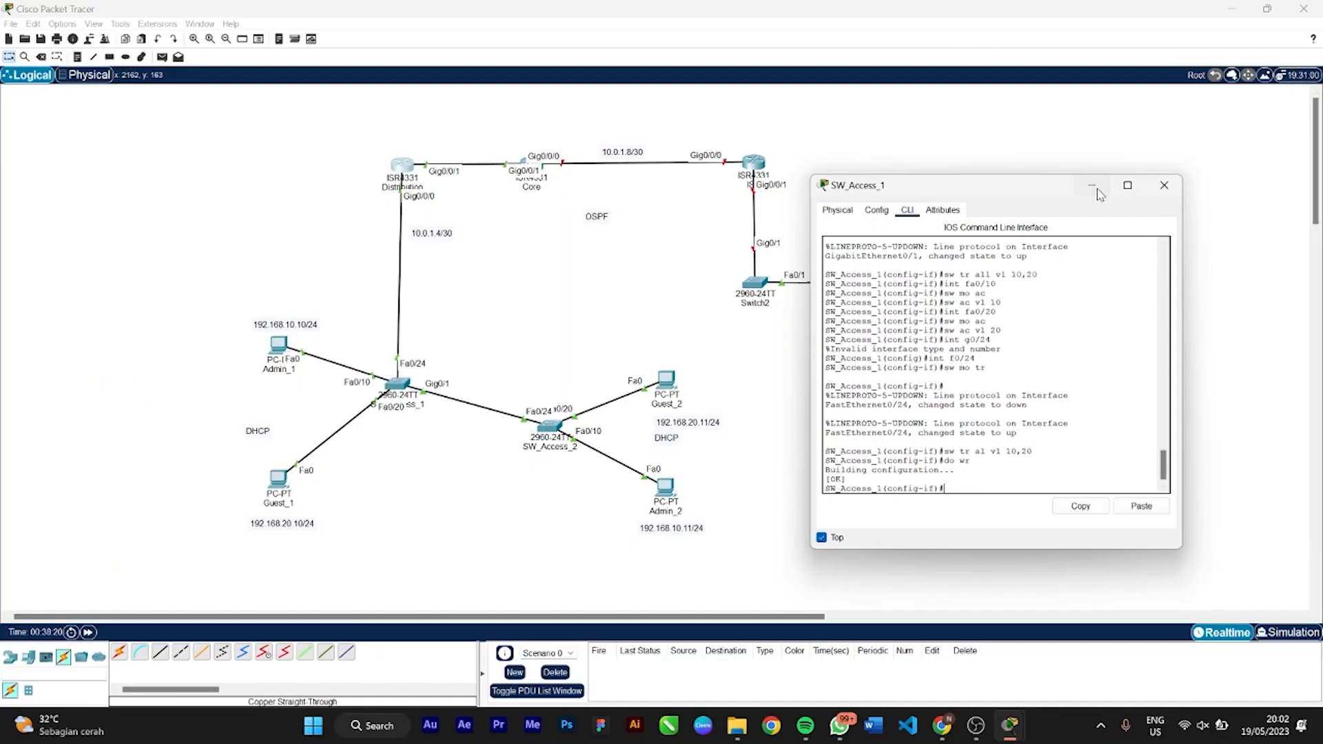
left_click(1094, 187)
Set Admin_1's IPv4 configuration to DHCP
left_click(278, 345)
left_click(586, 199)
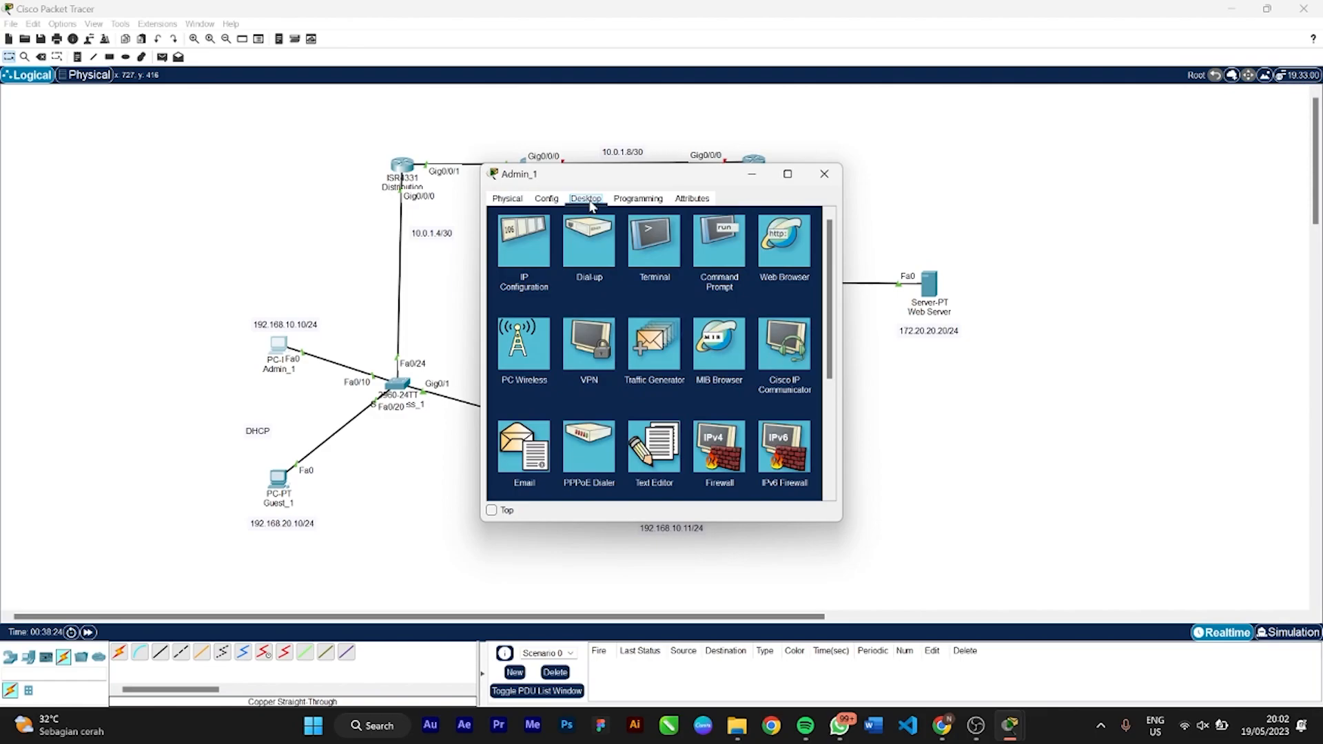
left_click(532, 256)
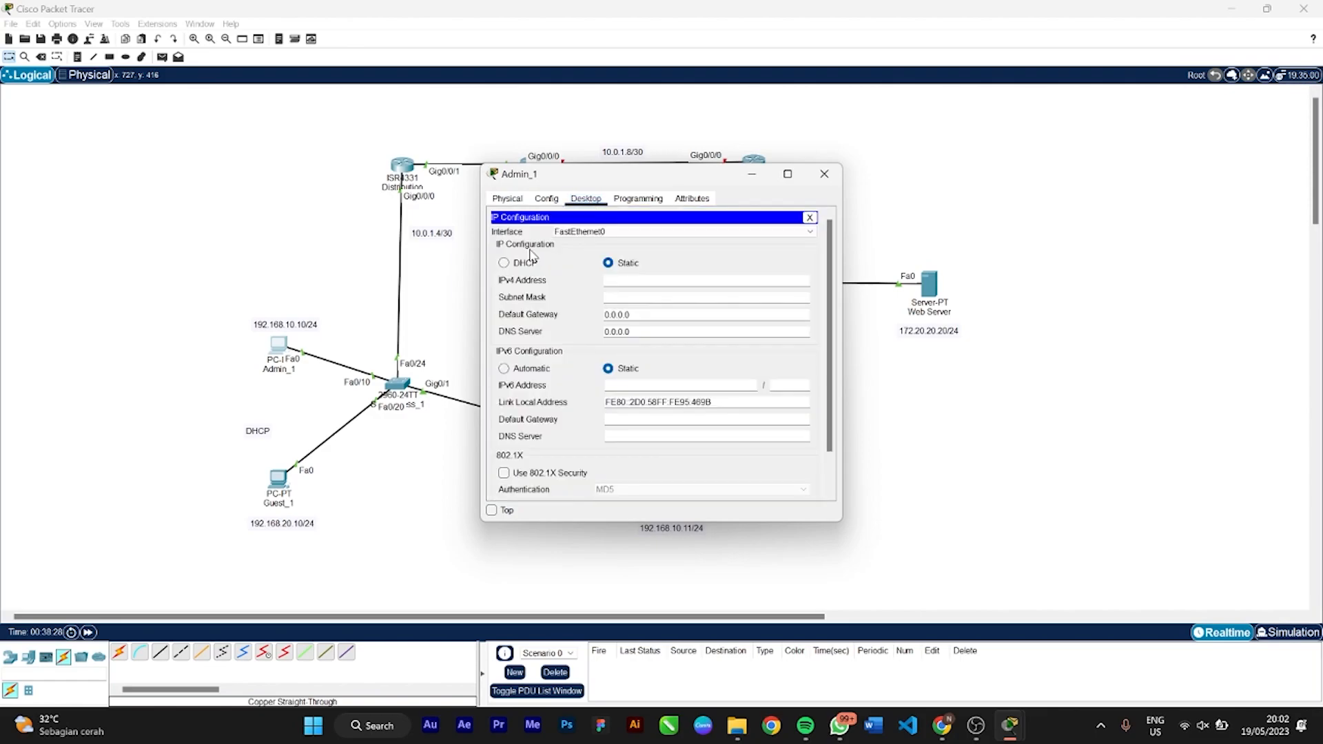
left_click(522, 262)
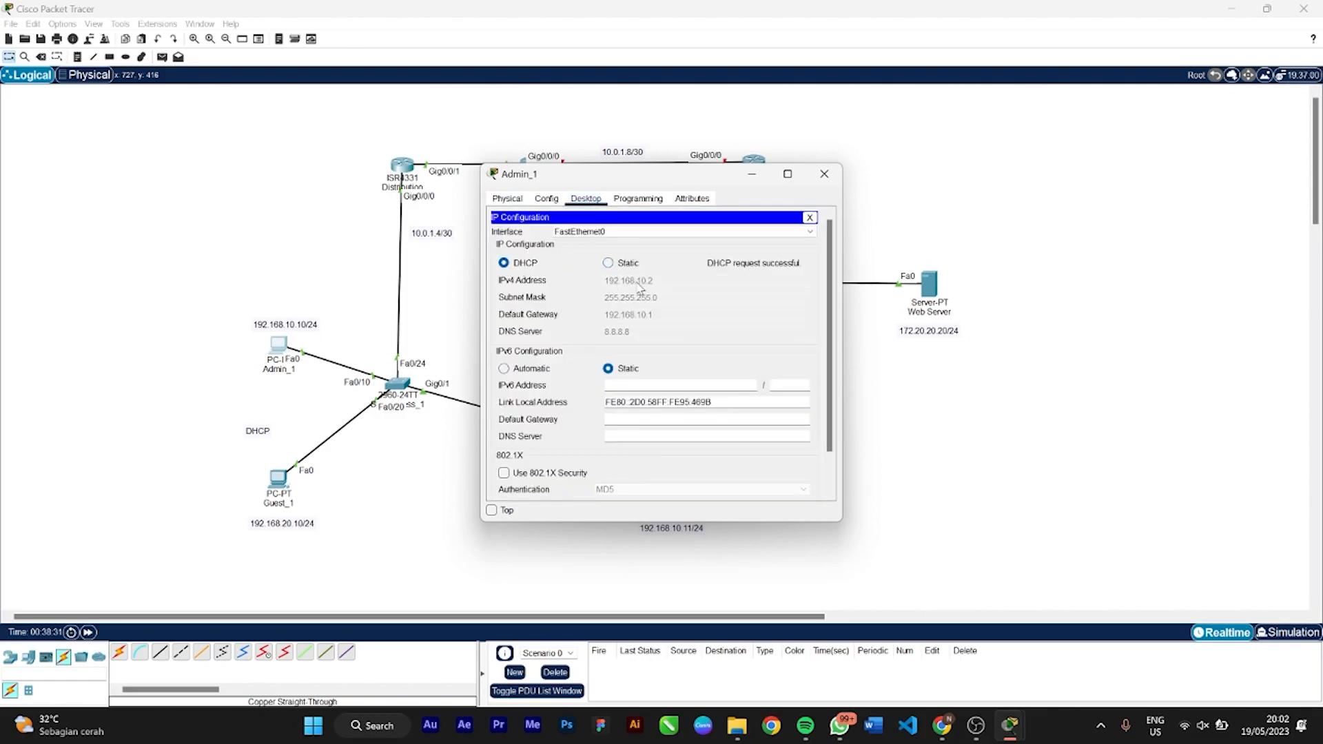
left_click(825, 174)
Exclude addresses 192.168.10.1 through 192.168.10.9 from DHCP on the Distribution router
left_click(402, 166)
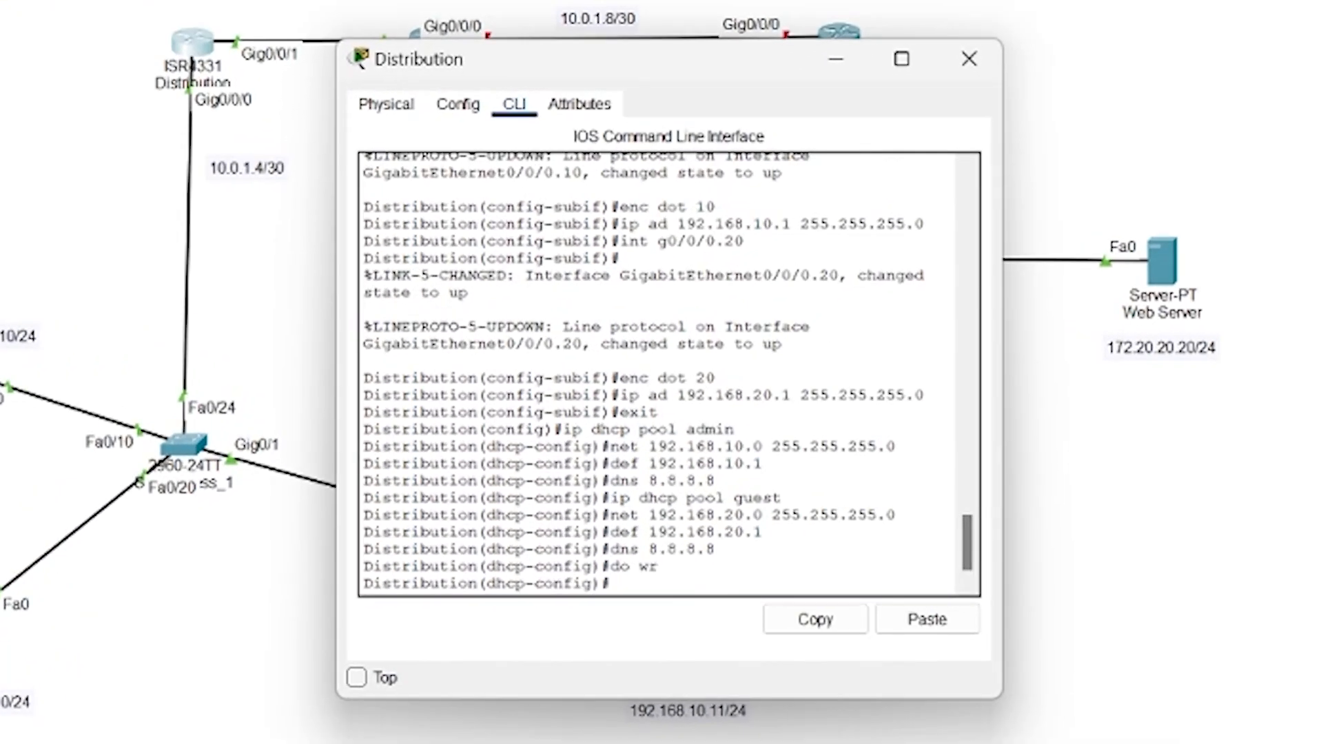
type("exit")
key("Return")
type("ip dhcp e")
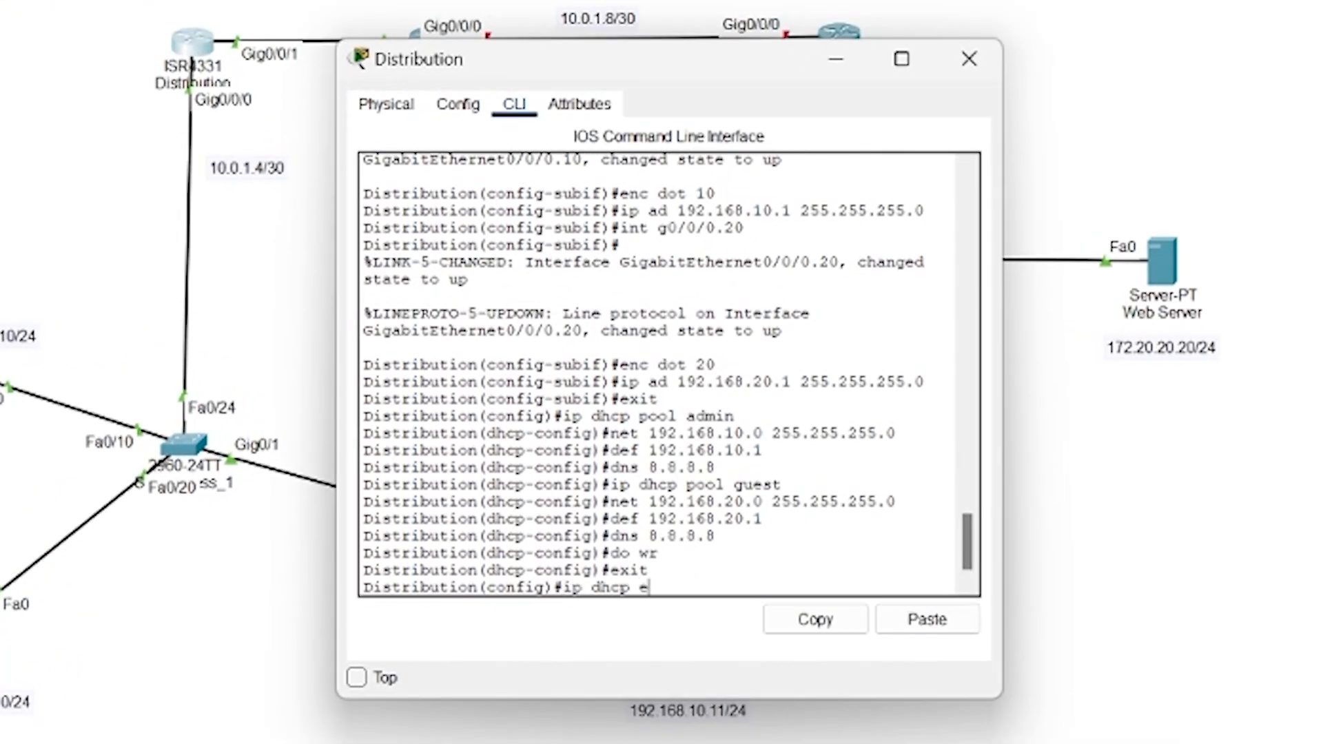
type("xc 192.168.10.1 192.168.10.9")
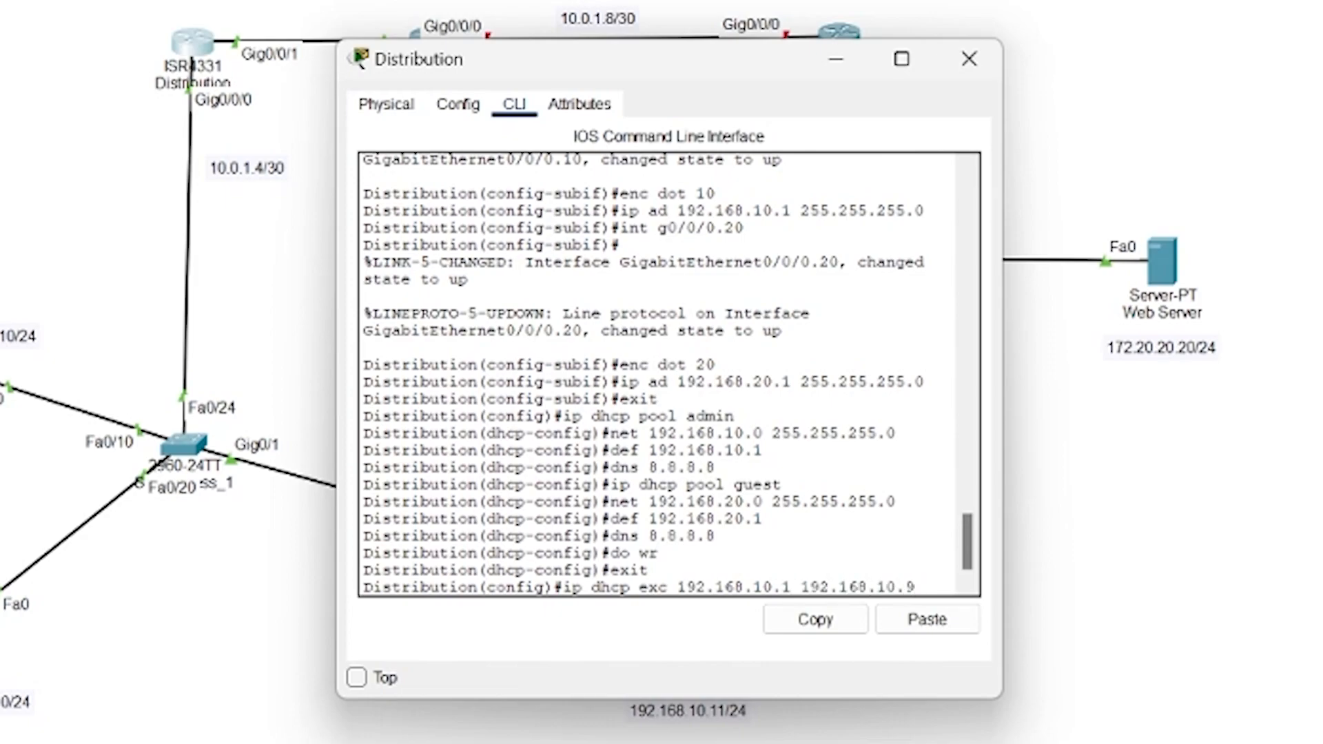
key("Return")
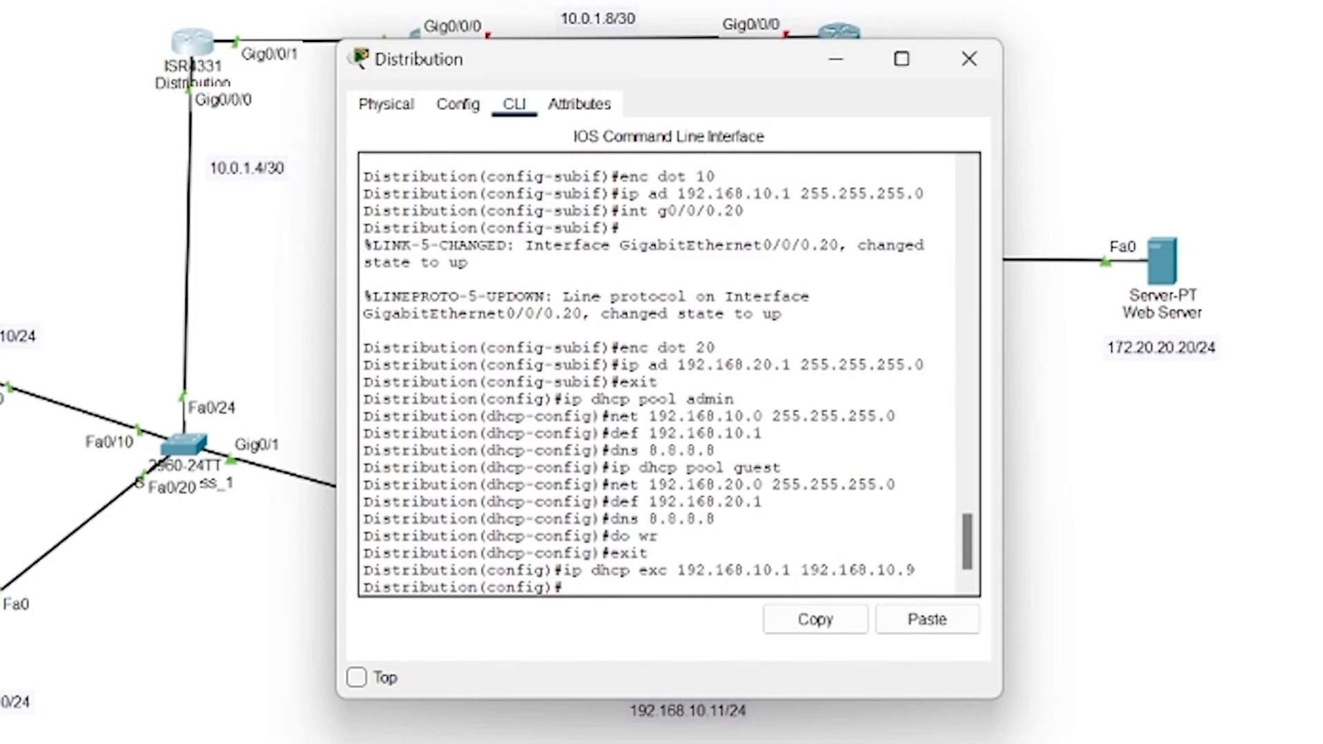
Exclude addresses 192.168.20.1 through 192.168.20.9 from DHCP on the Distribution router
key("Up")
key("Left")
key("Left")
key("Left")
key("BackSpace")
type("2")
key("Left")
key("Left")
key("Left")
key("Left")
key("Left")
key("Left")
key("Left")
key("Left")
key("Left")
key("Left")
key("Left")
key("Left")
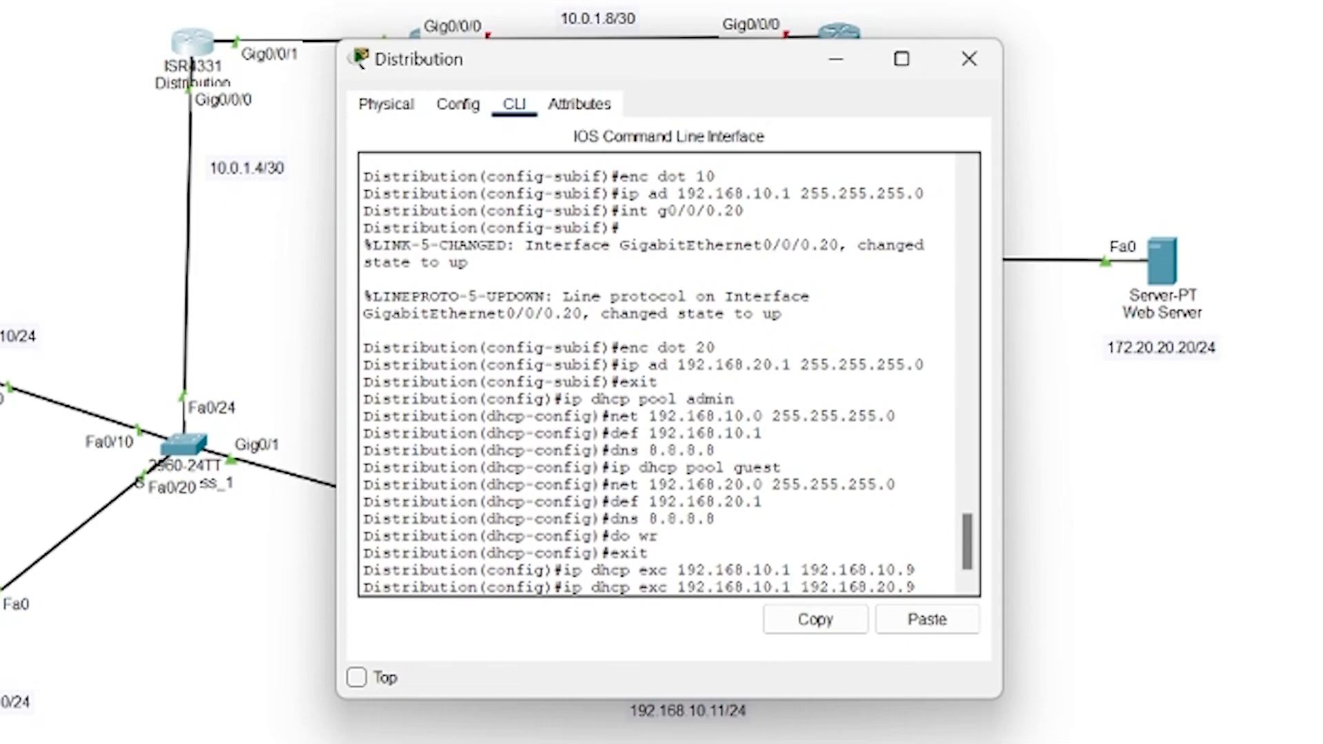
key("BackSpace")
type("2")
key("Return")
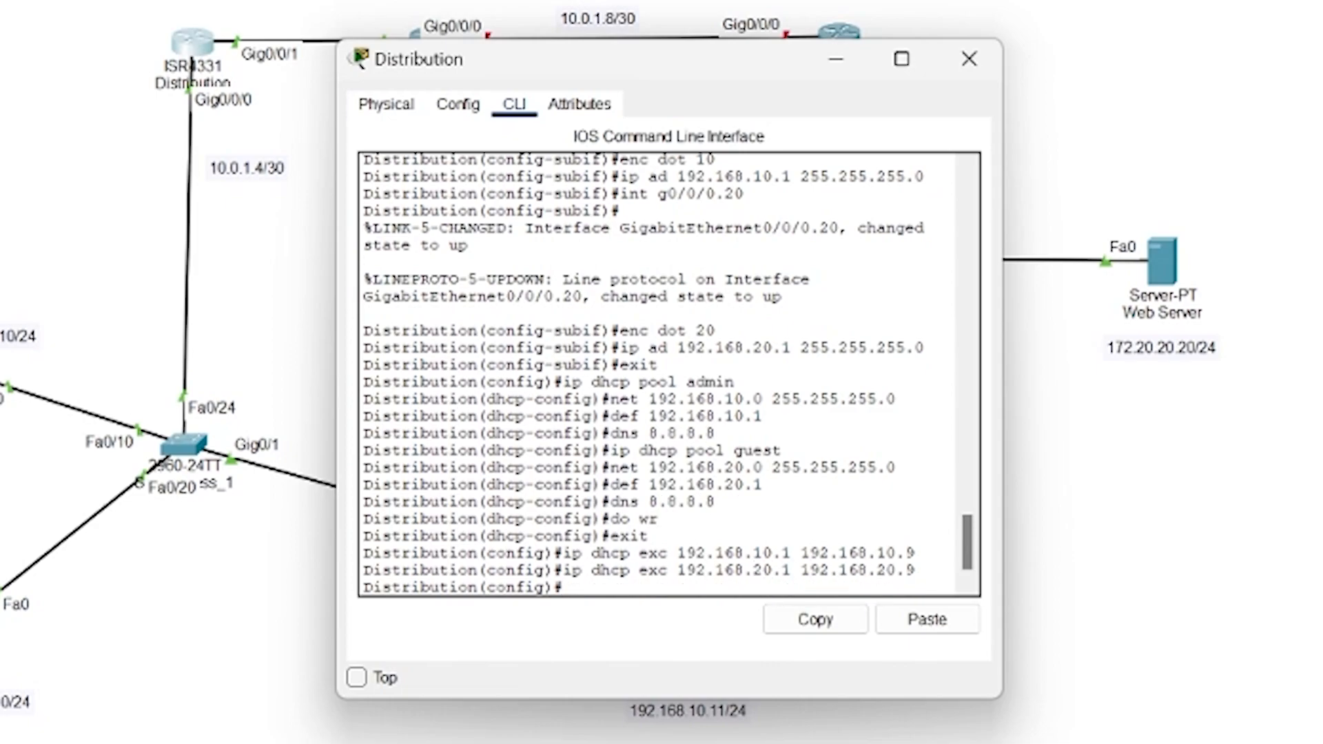
Save the Distribution router's configuration and close its window
type("do w")
key("Return")
left_click_drag(700, 160, 1125, 172)
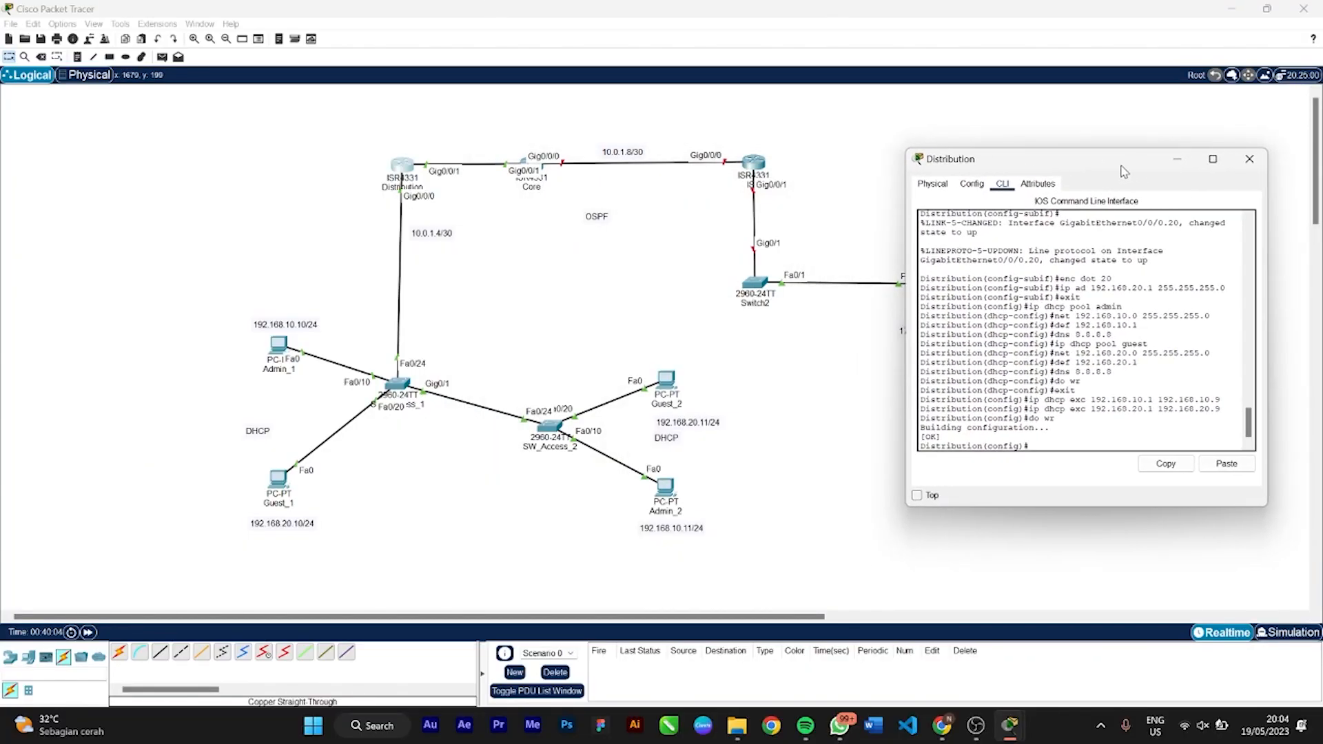
left_click(1250, 160)
Request a new DHCP address on Admin_1 by switching its IPv4 configuration to Static and back to DHCP
left_click(278, 345)
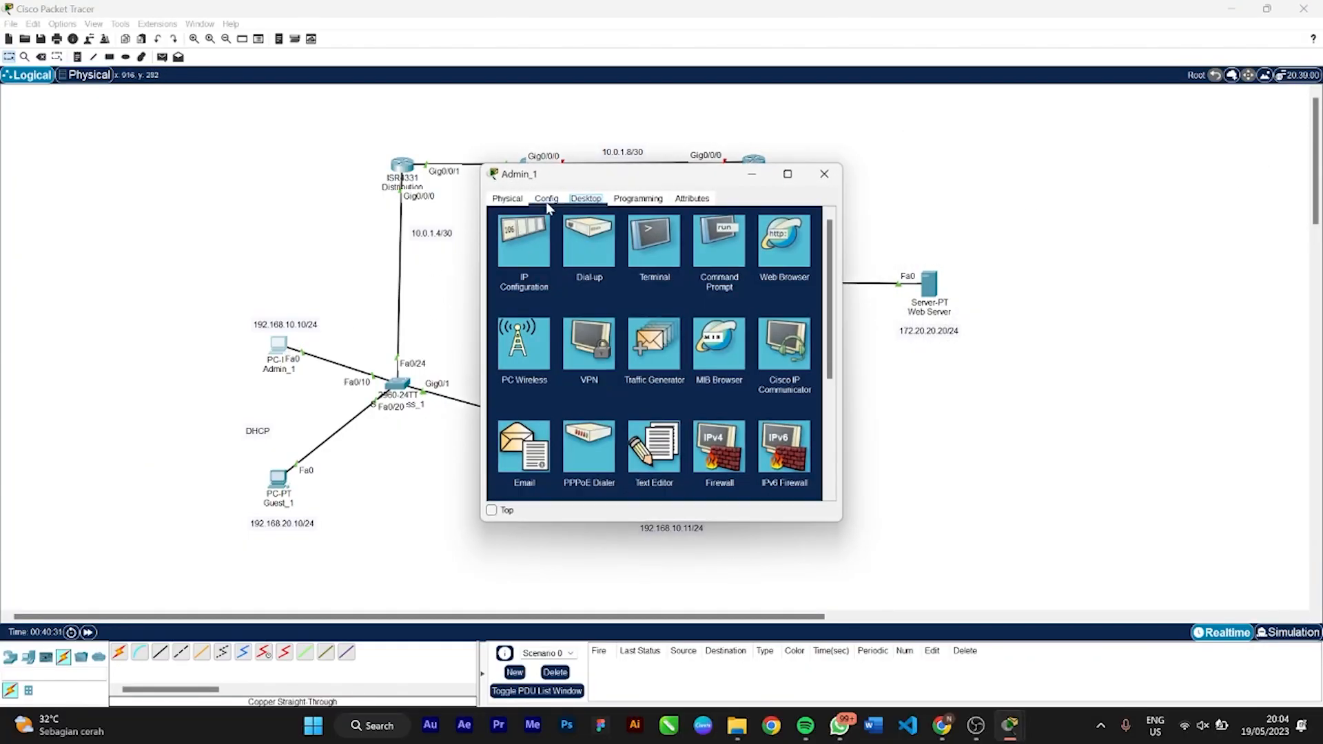
left_click(543, 251)
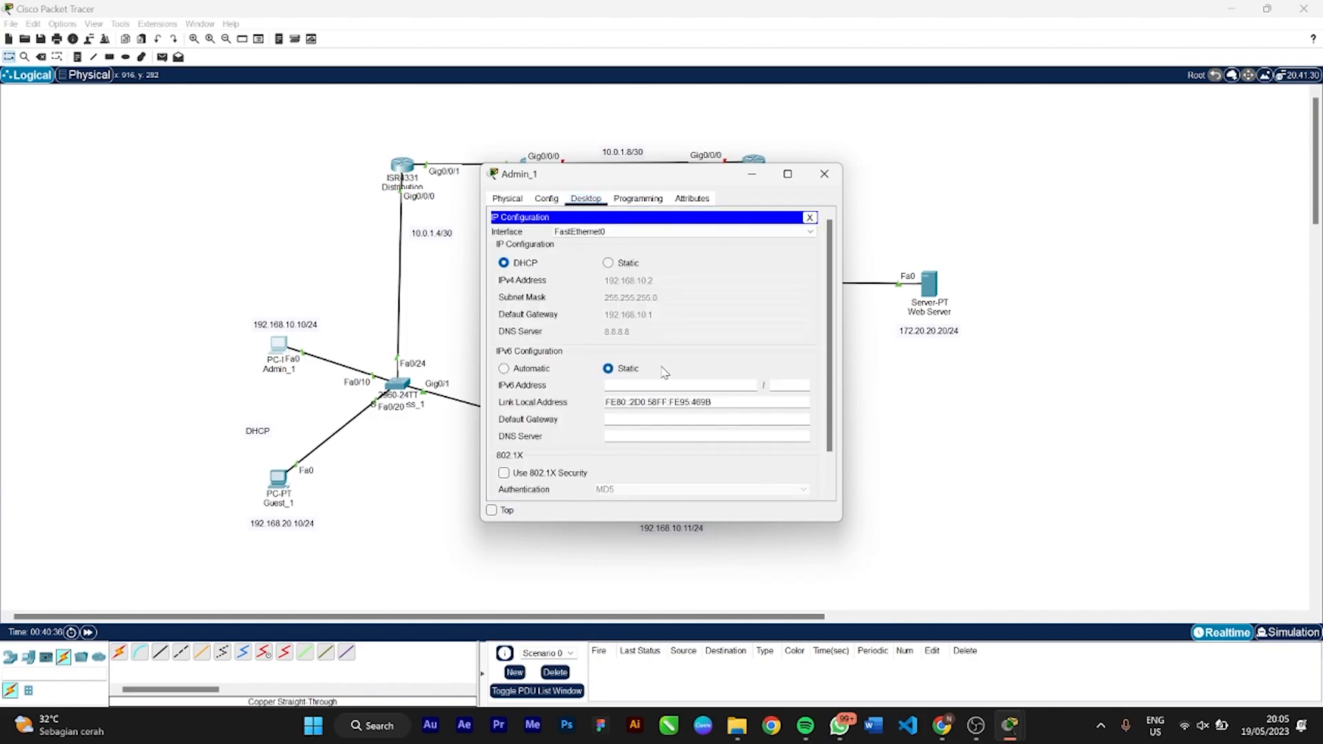
left_click(617, 264)
left_click(524, 266)
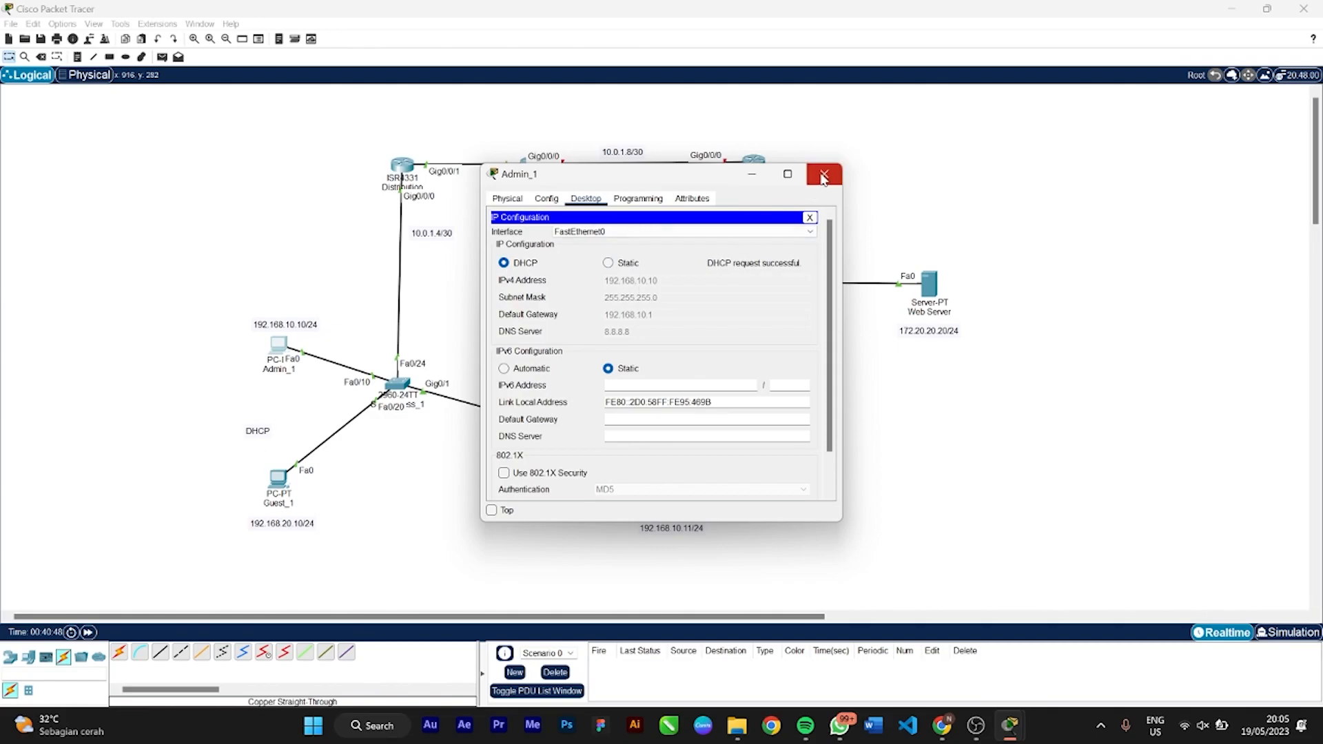
left_click(824, 174)
Set Guest_1's IPv4 configuration to DHCP
left_click(280, 479)
left_click(524, 240)
left_click(504, 263)
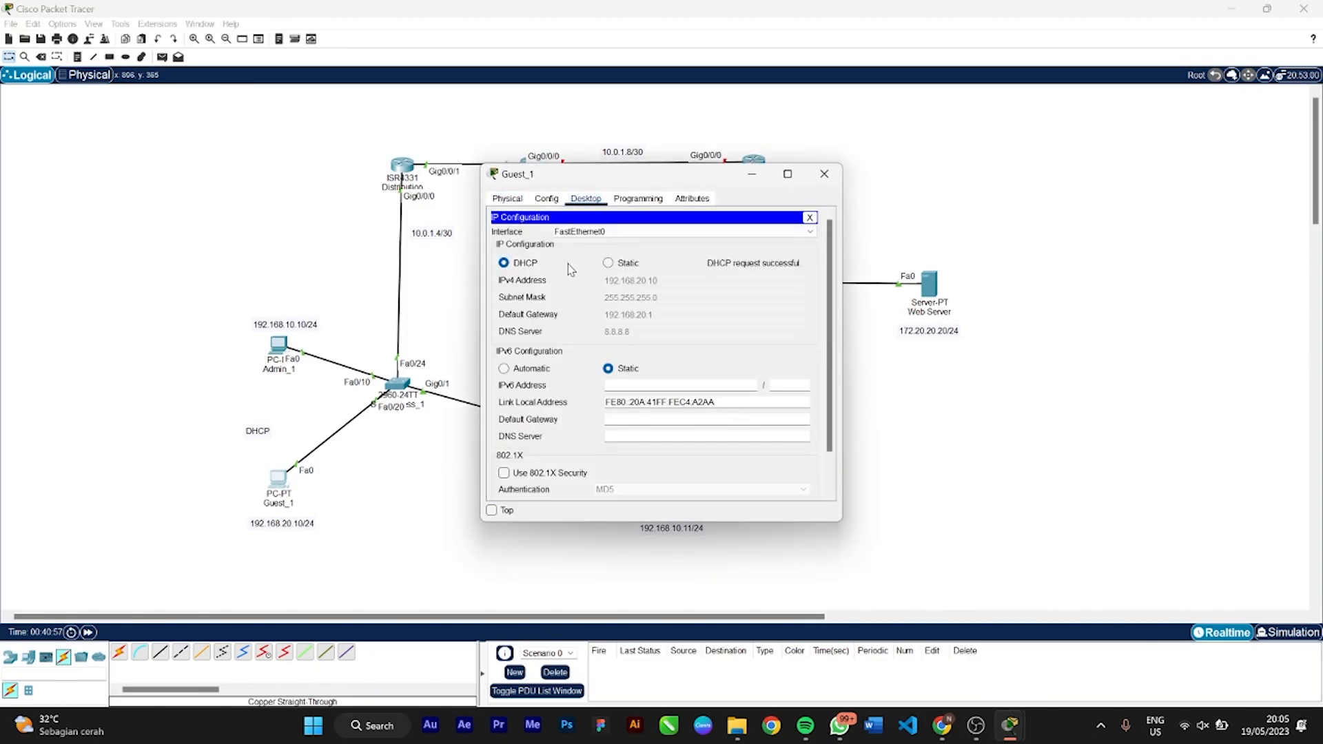
left_click(824, 174)
Move SW_Access_2 up level with SW_Access_1 and open its command line in a window kept on top
left_click_drag(552, 435, 553, 400)
left_click(553, 400)
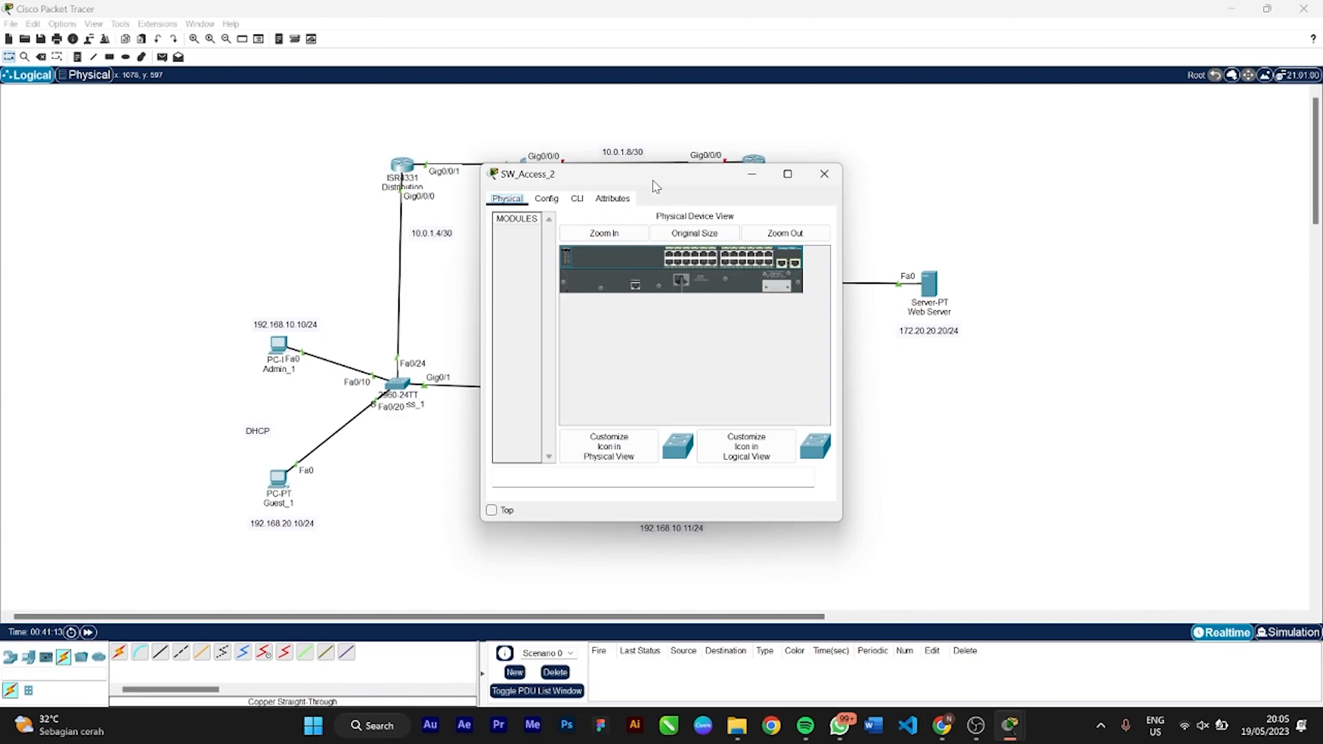
left_click_drag(654, 186, 908, 178)
left_click(746, 502)
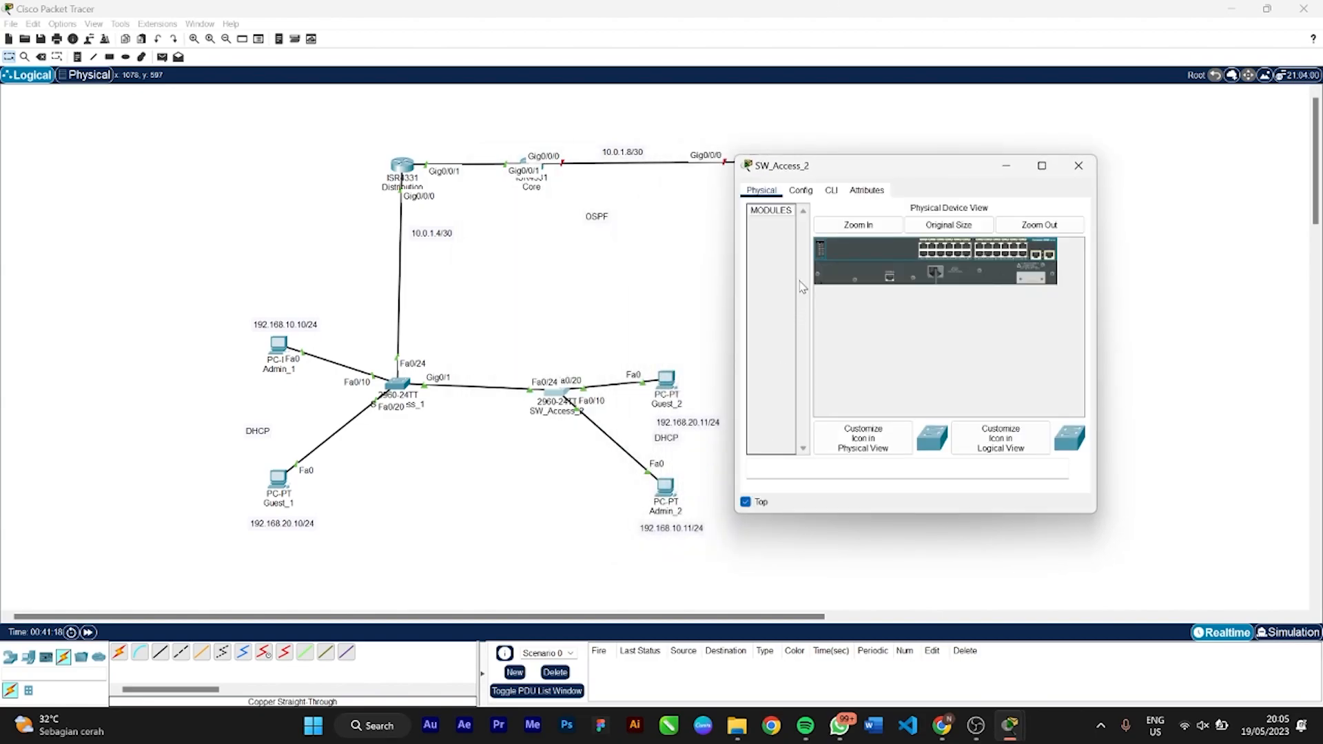
left_click(832, 191)
Enter global configuration mode on the second access switch and set its hostname to SW_Access_2
key("Return")
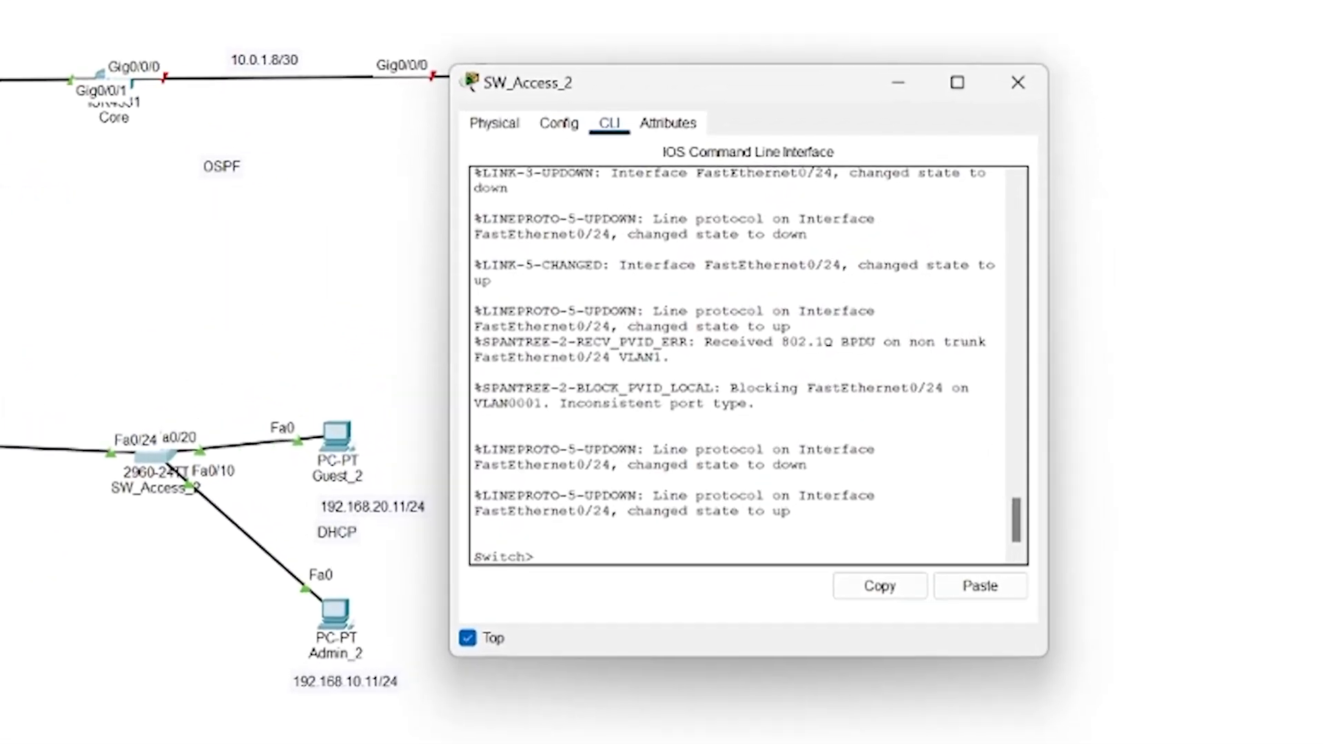
type("en")
key("Return")
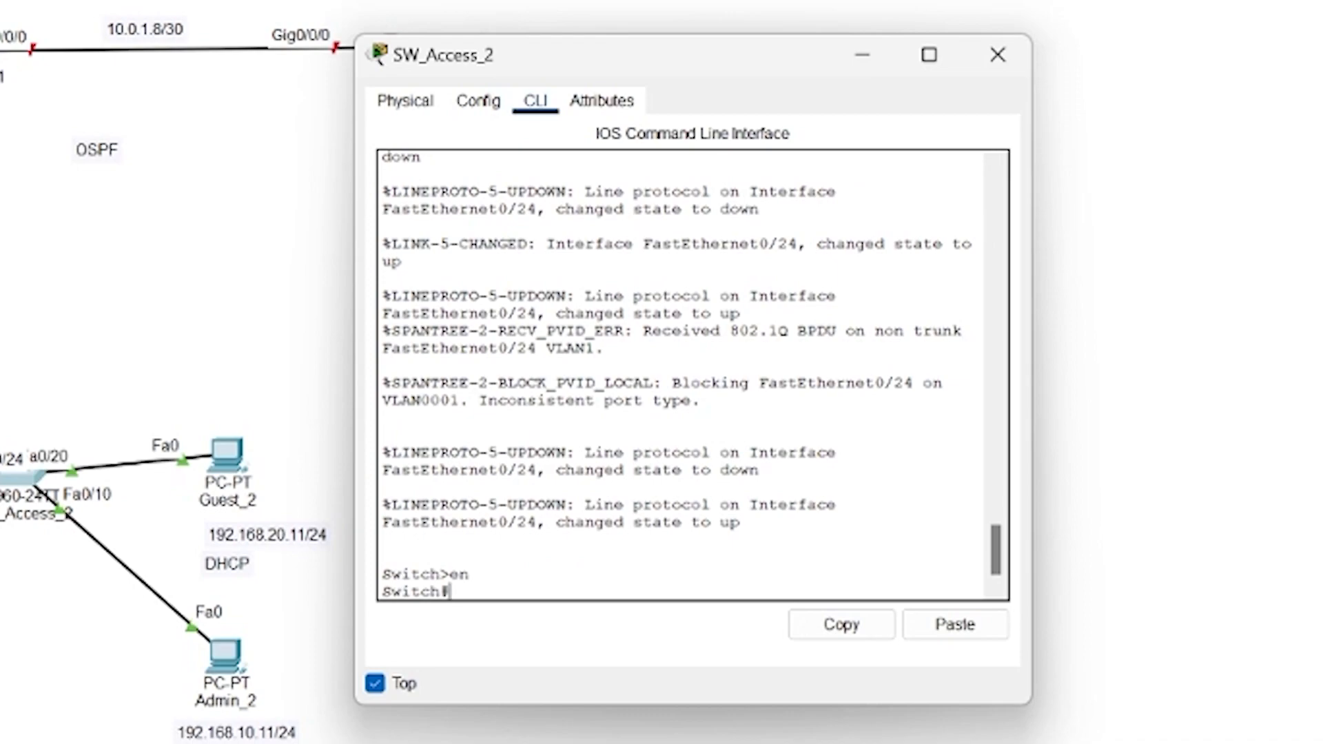
type("en")
key("Return")
type("conf te")
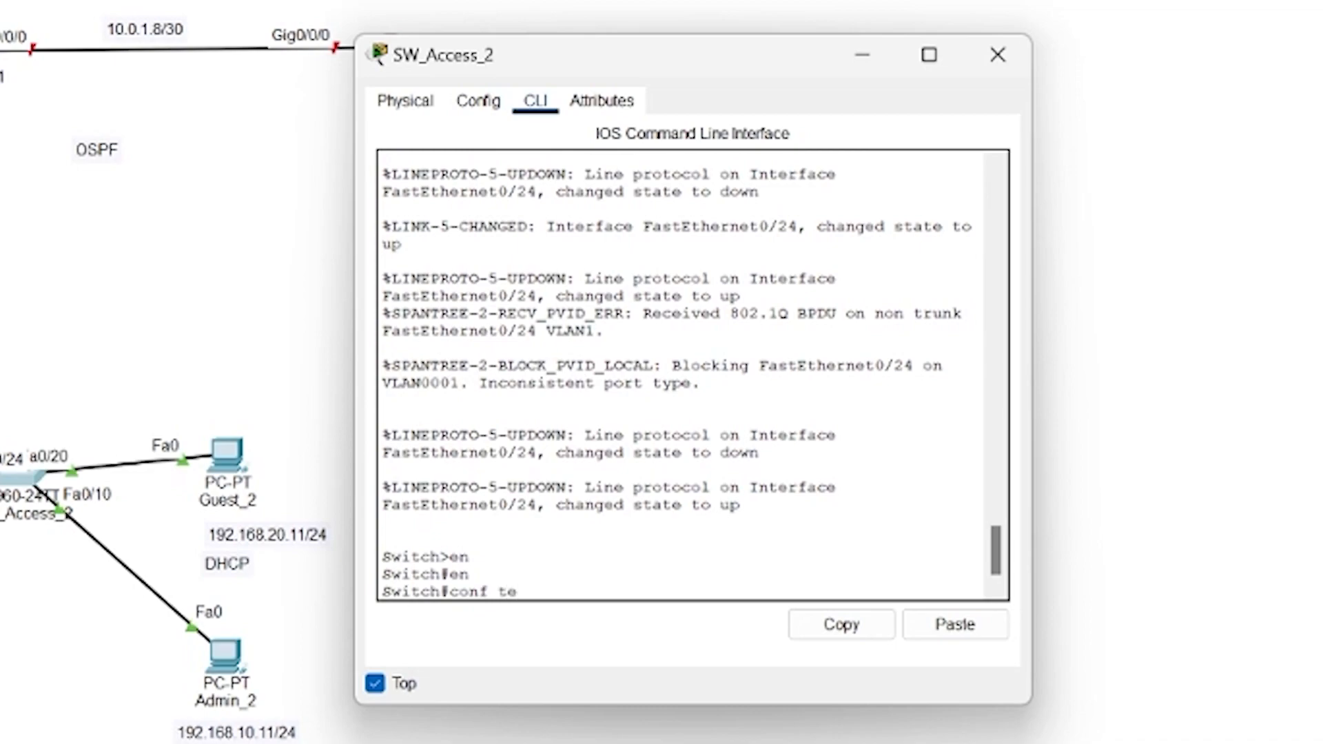
key("Return")
type("hos")
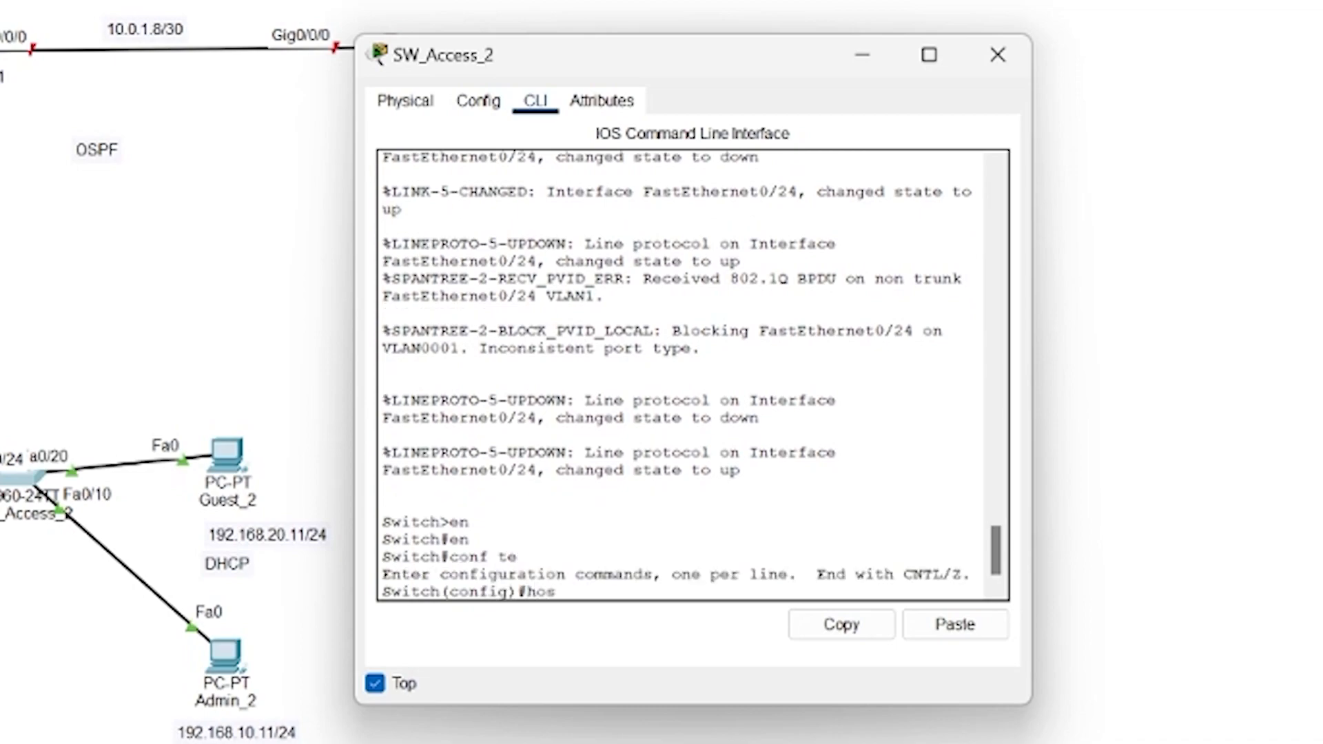
type(" SW_Access_2")
key("Return")
Create VLAN 10 named admin and VLAN 20 named guest on SW_Access_2
type("vl 10")
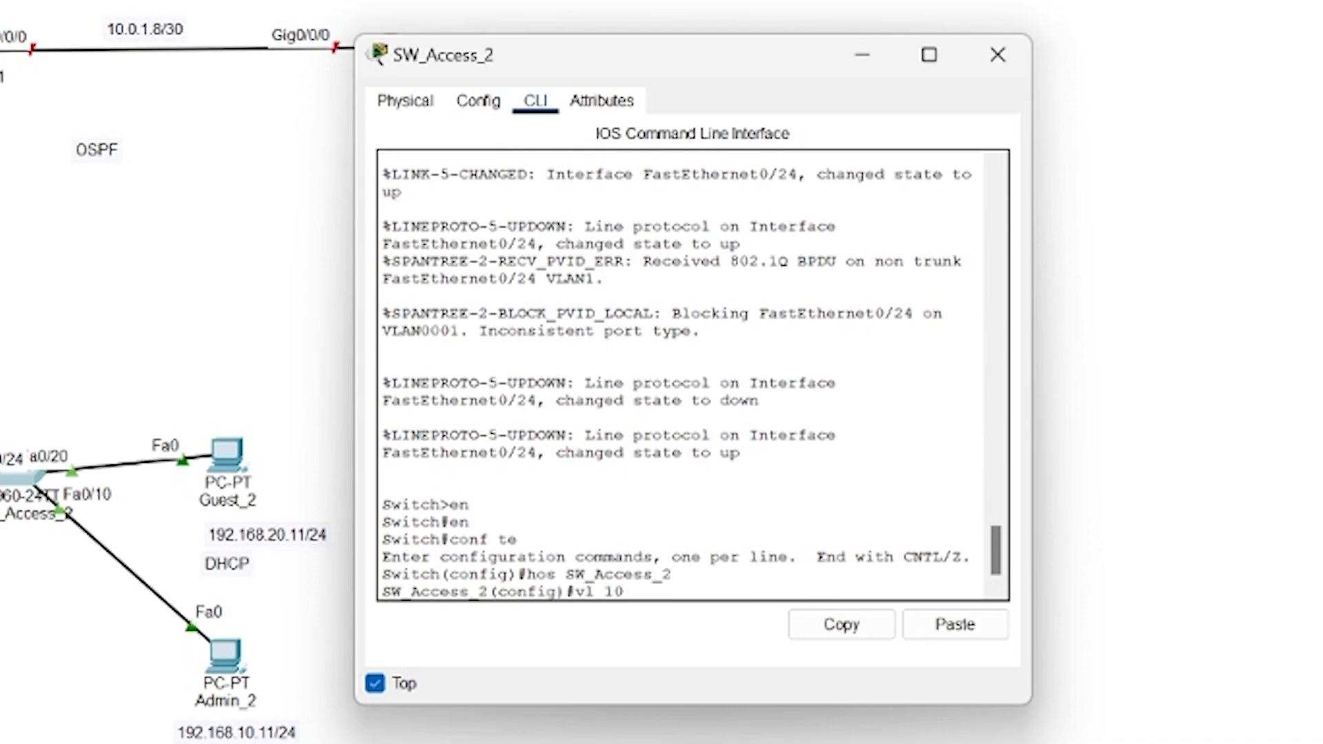
key("Return")
type("nam admin")
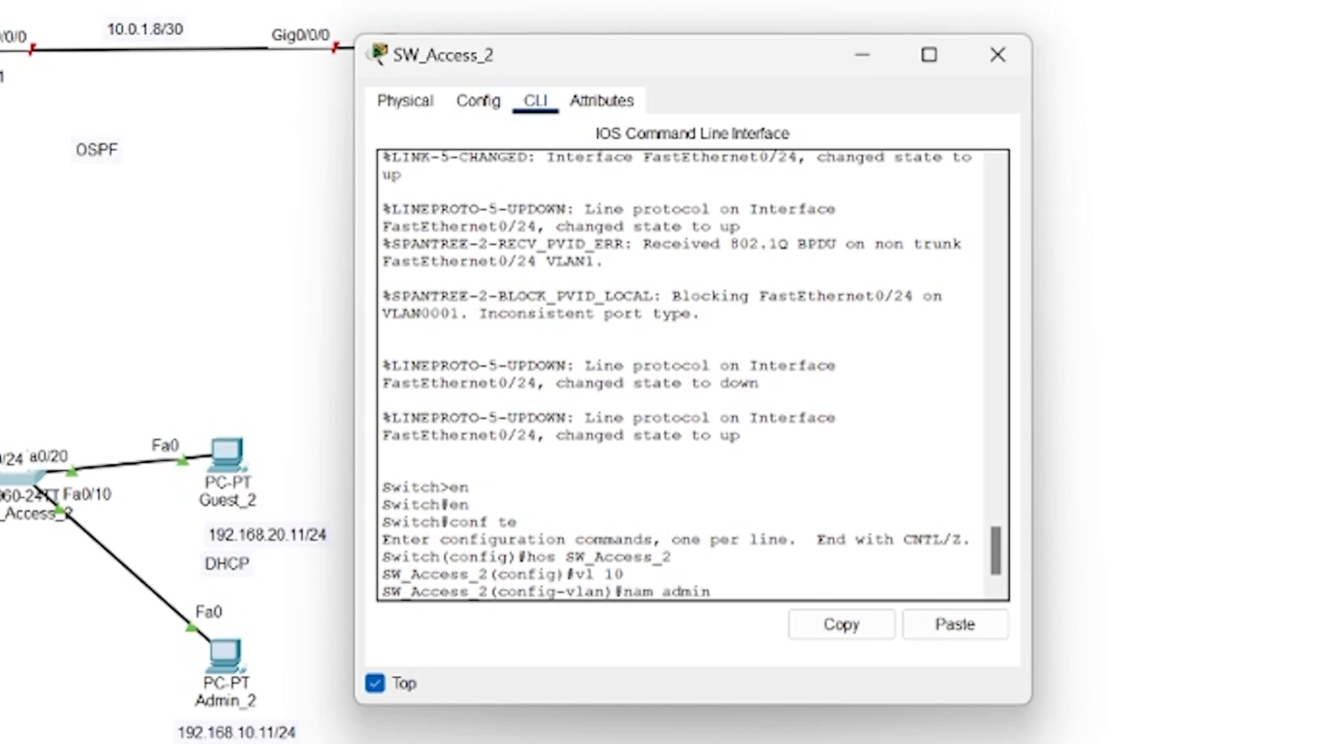
key("Return")
type("vlan)#vl 20")
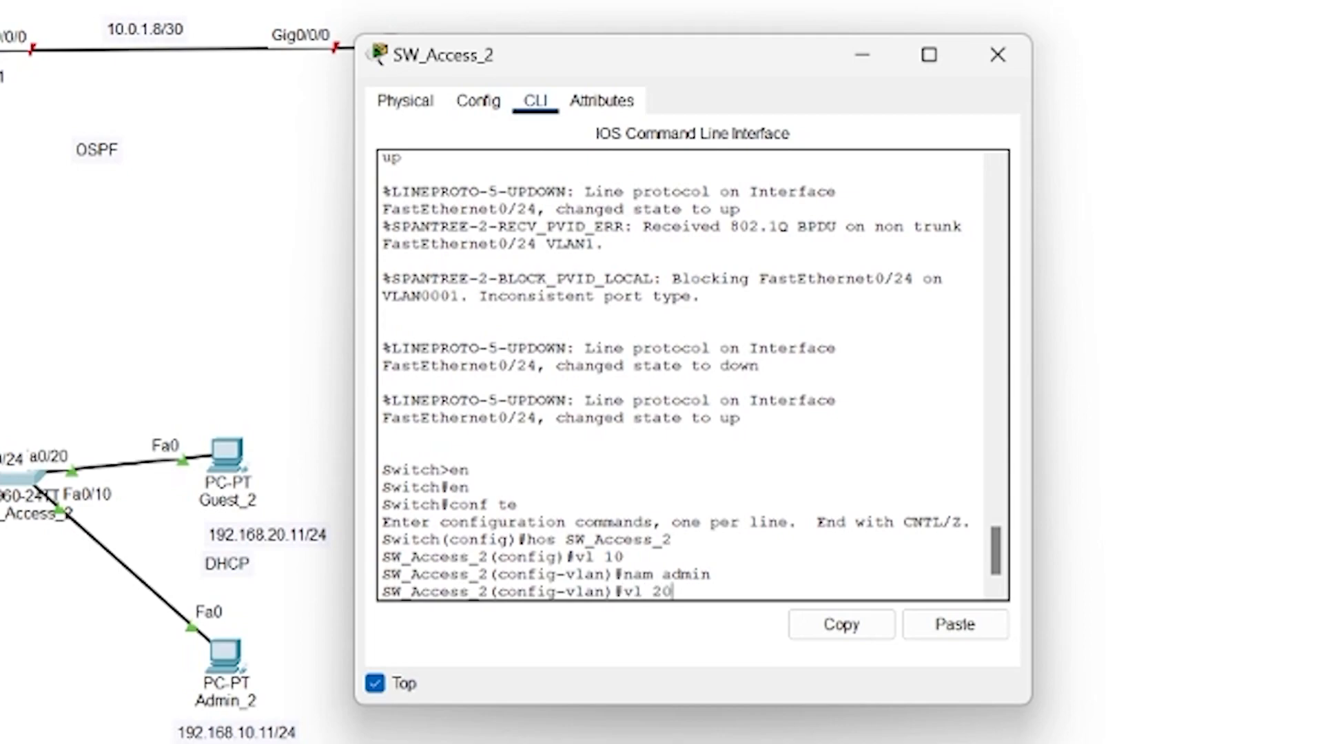
key("Return")
type("nam guest")
key("Return")
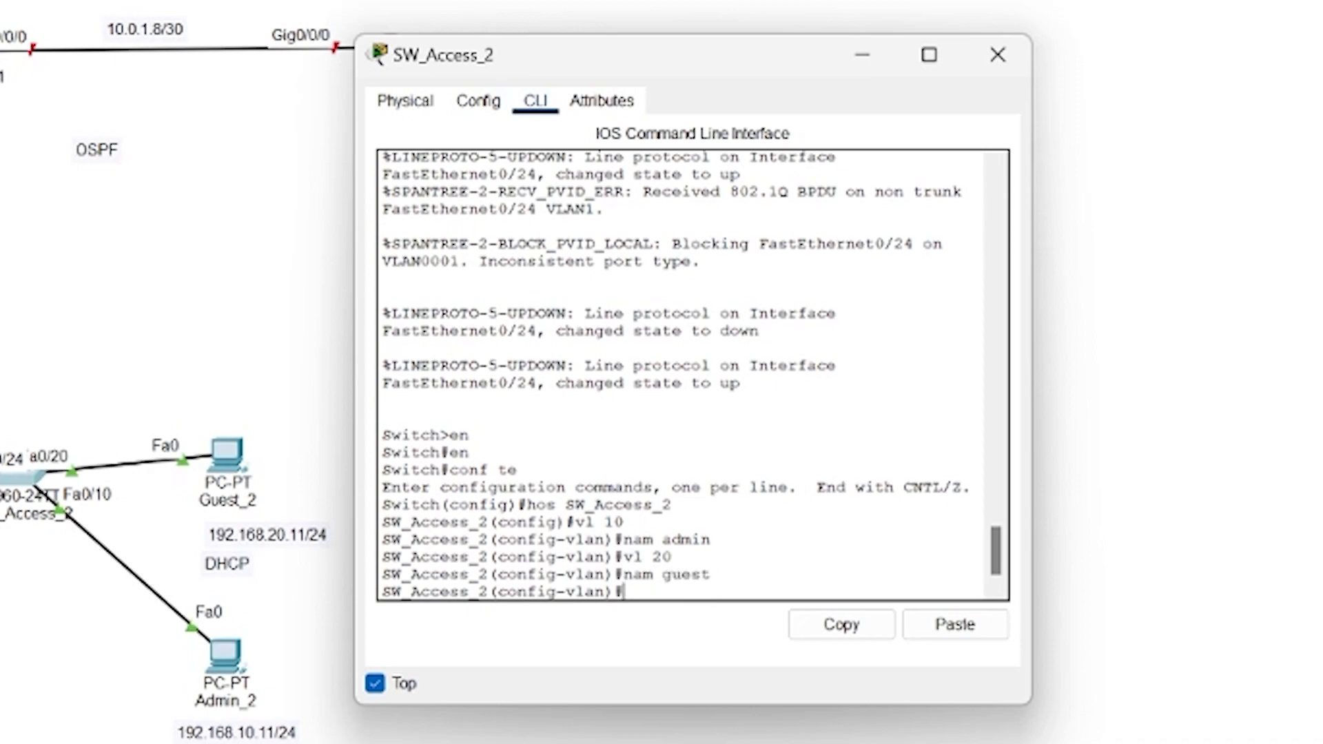
Configure SW_Access_2's interface f0/24 as a trunk that allows VLANs 10 and 20
type("int f0/24")
key("Return")
type("sw mo tr")
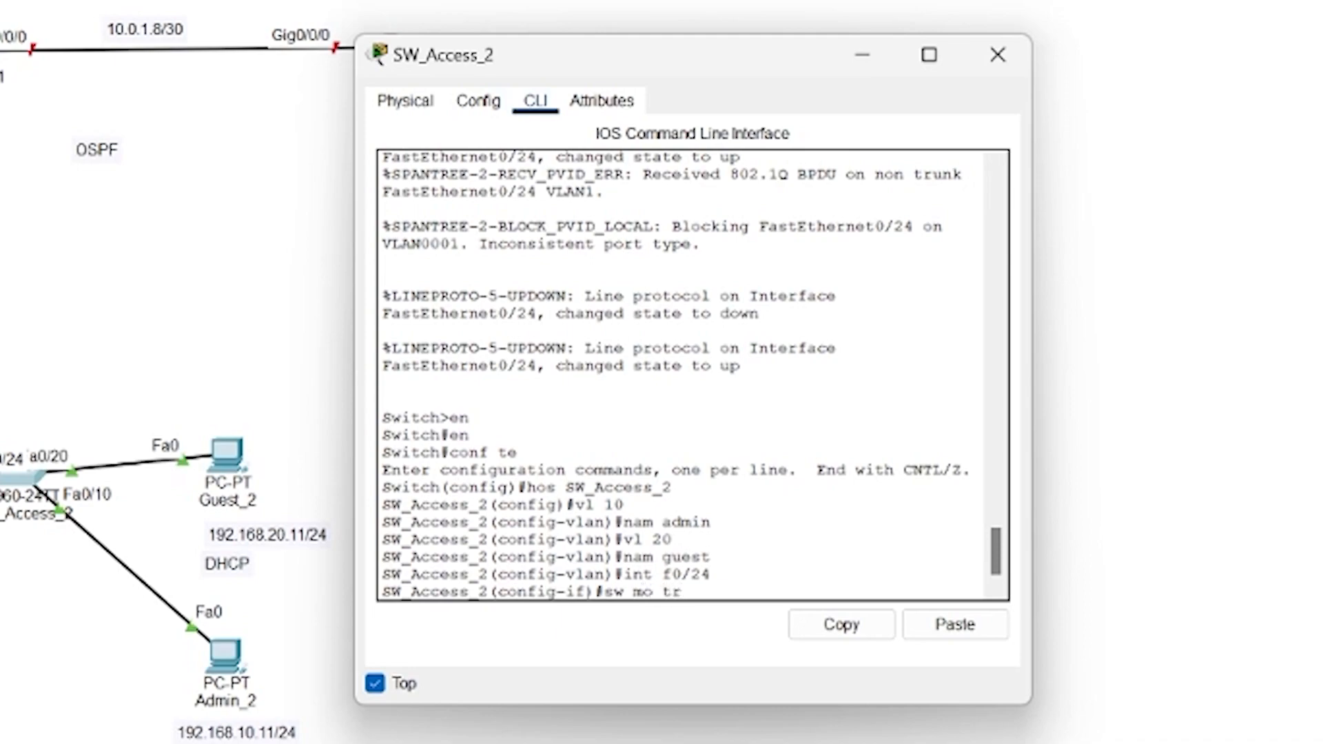
key("Return")
type("sw tr all")
key("BackSpace")
type("vl 10,20")
key("Return")
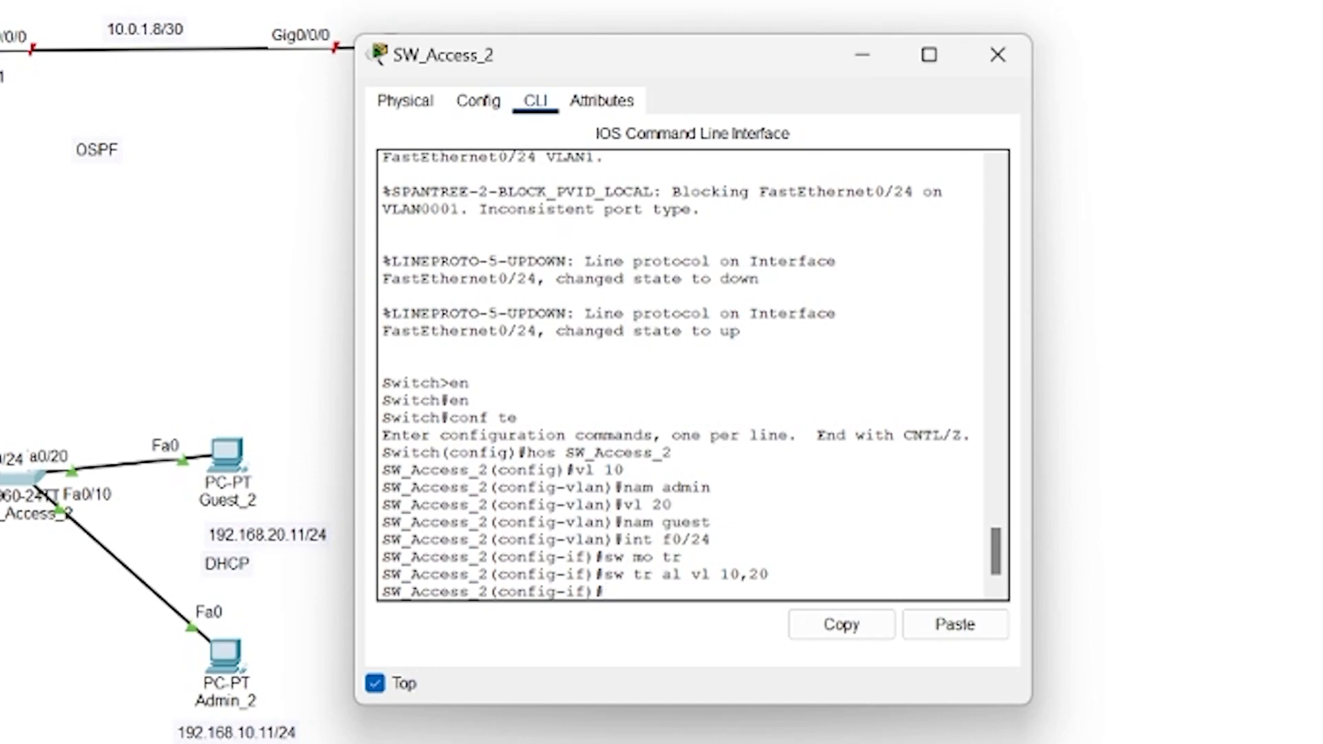
Configure SW_Access_2's interface f0/10 as an access port in VLAN 10
type("int f0/10")
key("Return")
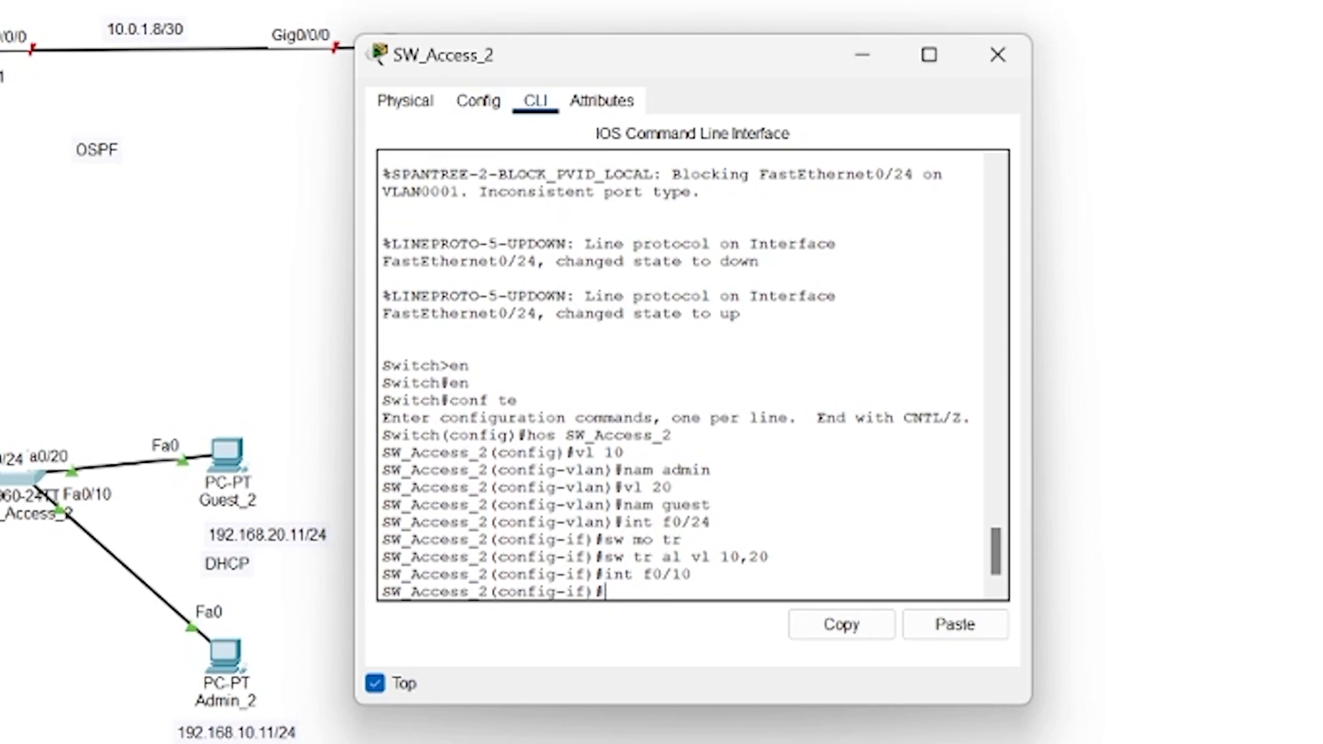
type("sw mo ac")
key("Return")
type("sw ac vl 10")
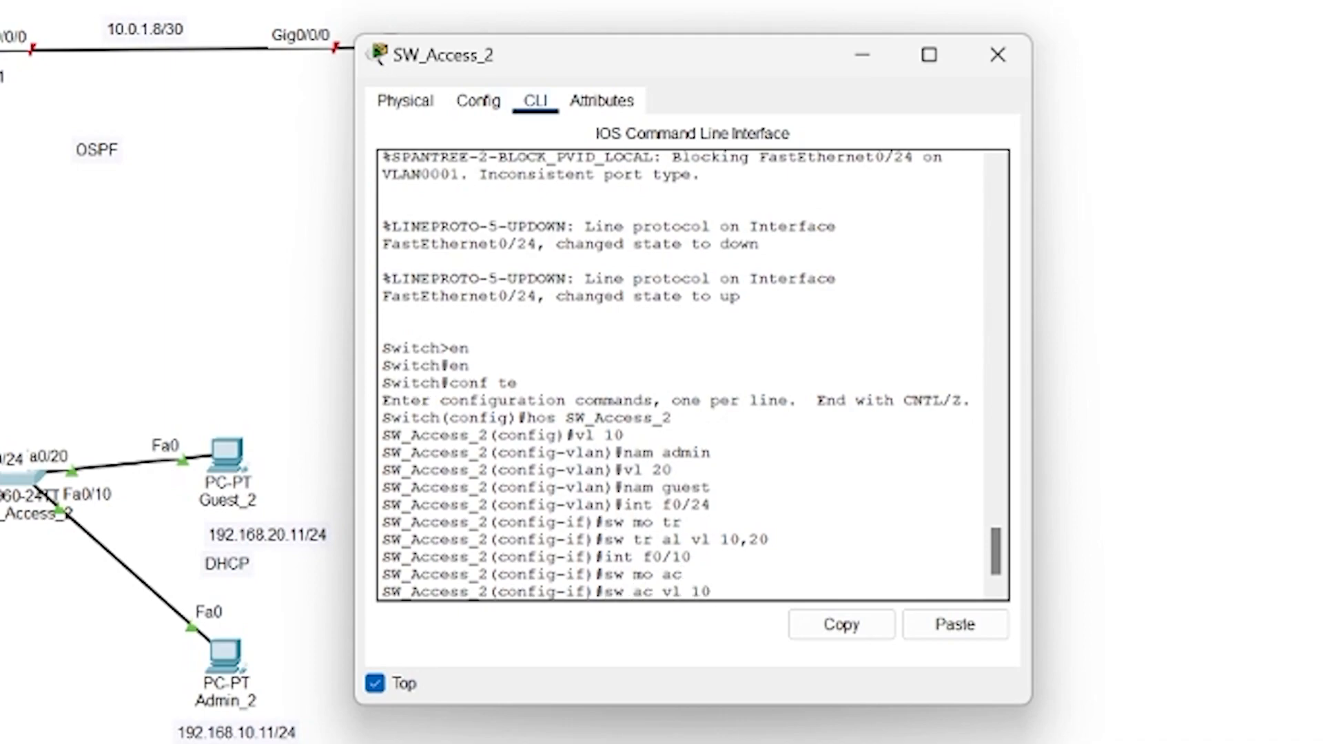
key("Return")
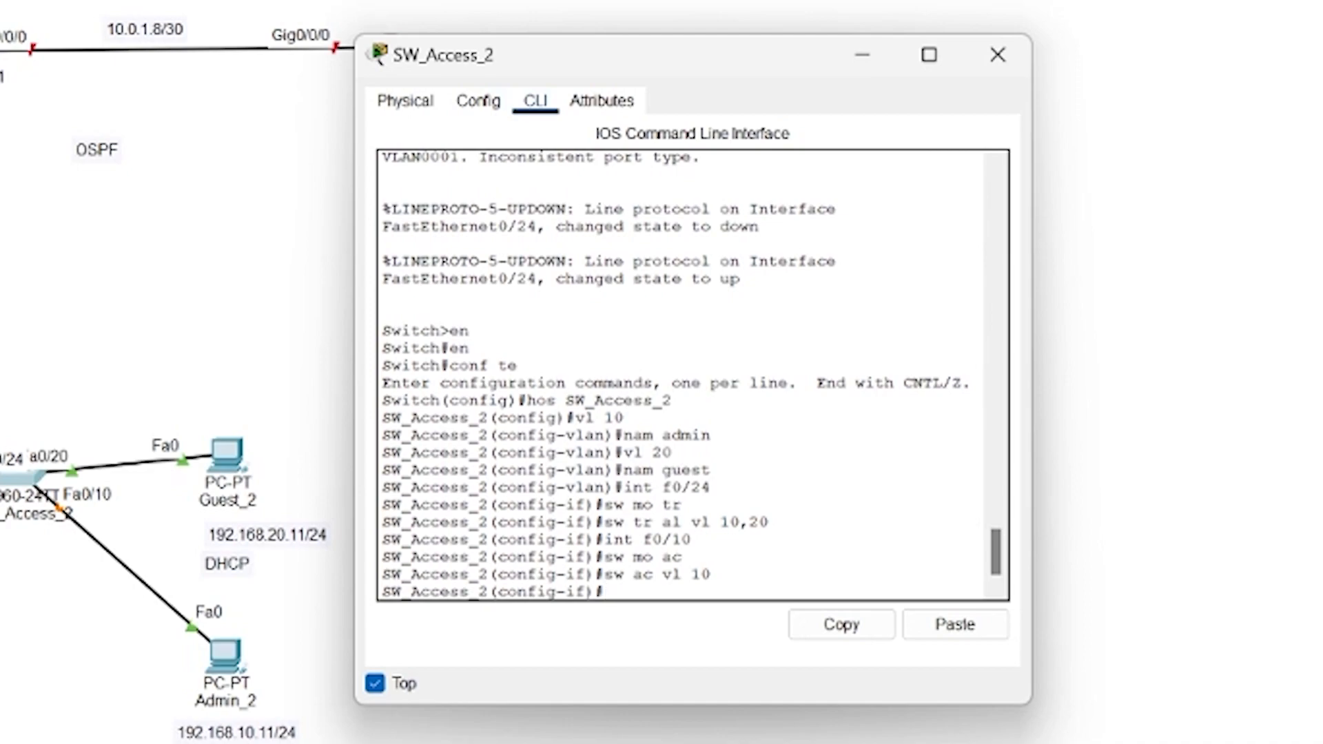
Configure SW_Access_2's interface f0/20 as an access port in VLAN 20
key("Up")
key("Up")
key("Up")
key("Right")
key("BackSpace")
type("2")
key("Return")
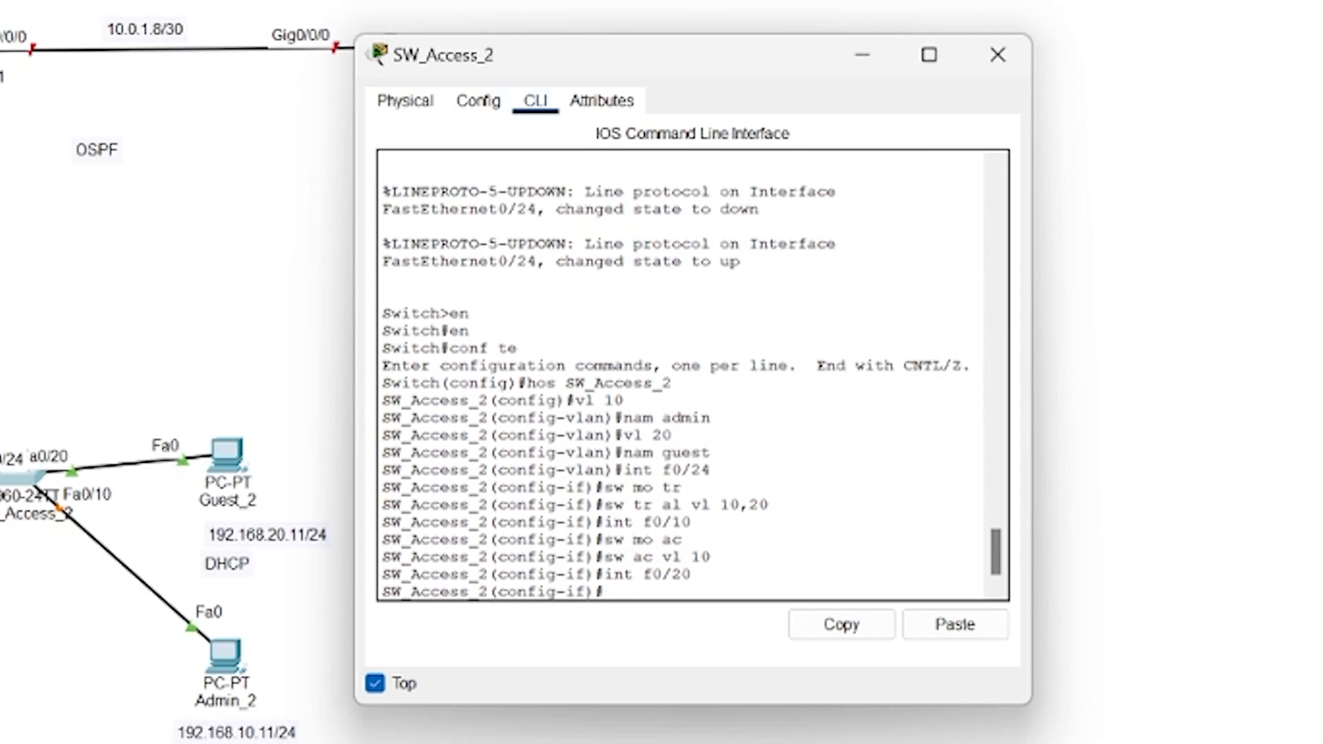
key("Up")
key("Up")
key("Up")
key("Return")
key("Up")
key("Up")
key("Up")
key("Left")
key("BackSpace")
type("2")
key("Return")
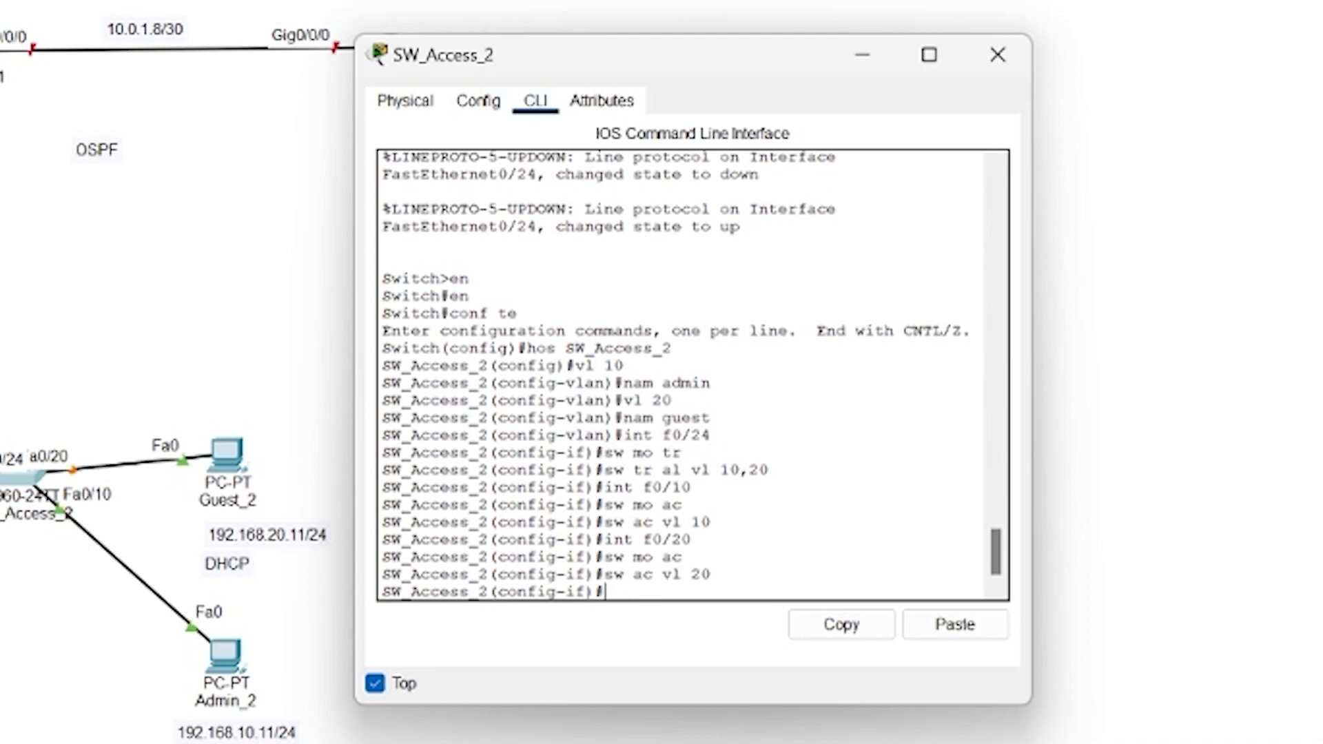
Save SW_Access_2's running configuration and close its window
type("do wr")
key("Return")
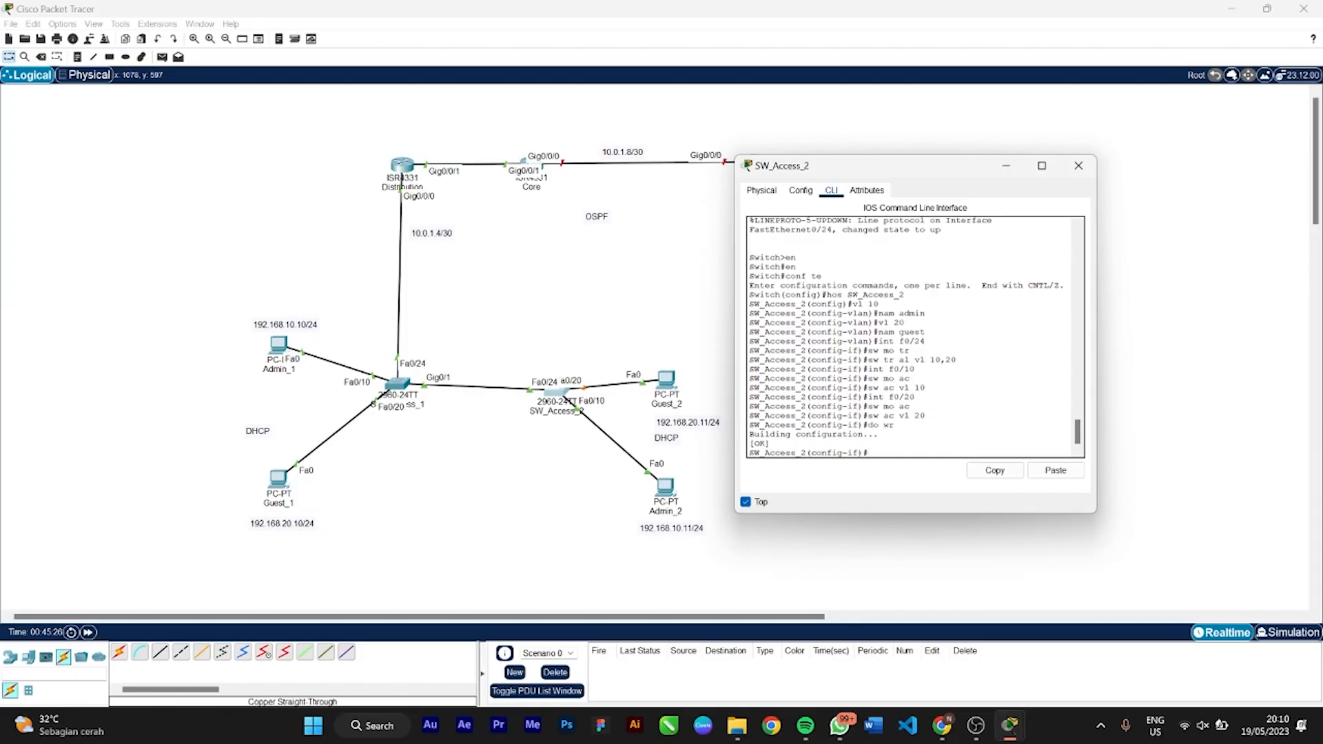
left_click(1078, 166)
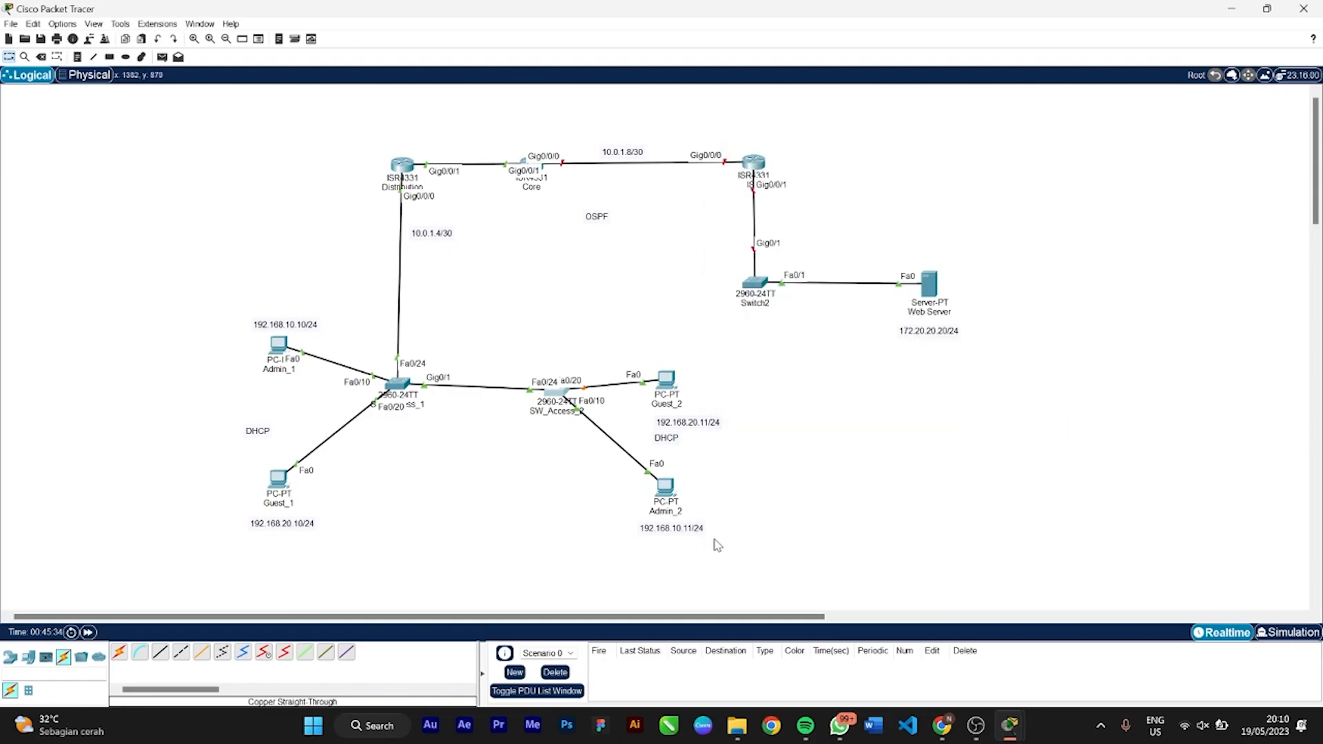
Set the Admin_2 PC to obtain its IPv4 configuration through DHCP, and close its window
left_click(666, 487)
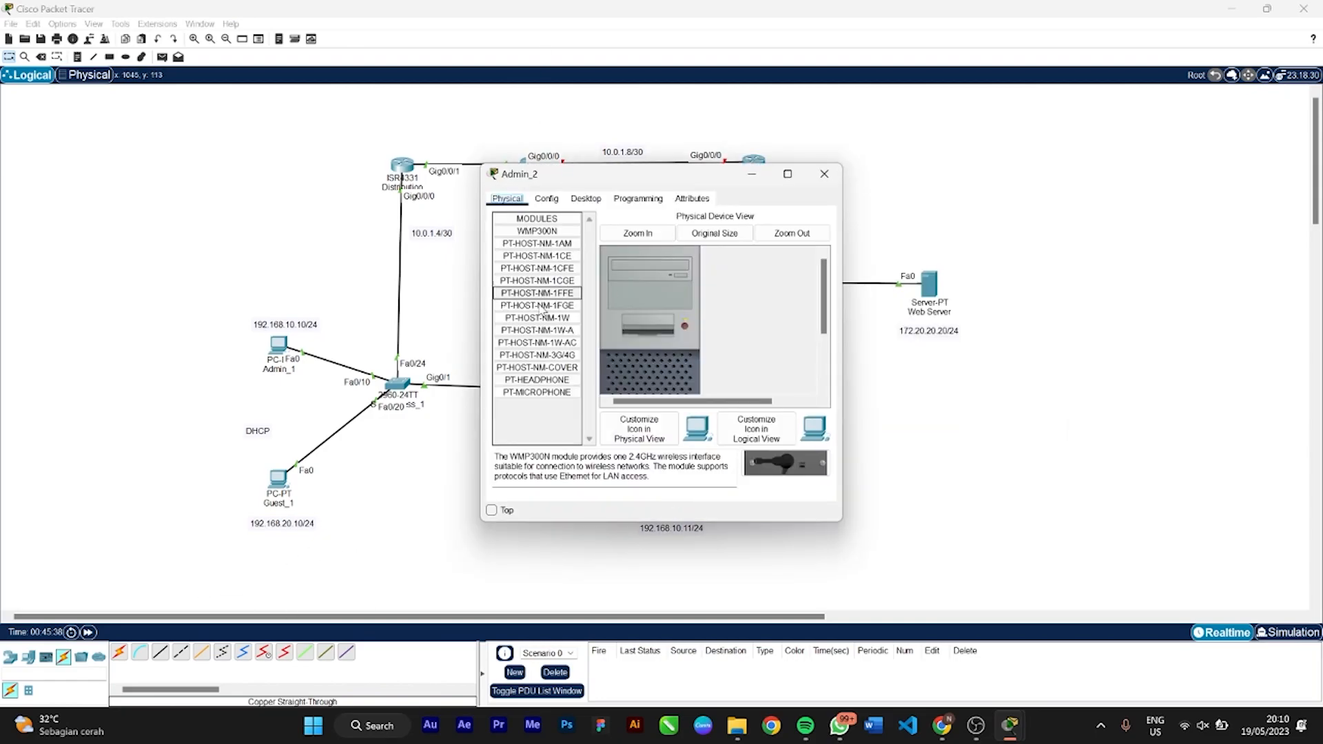
left_click(586, 198)
left_click(505, 260)
left_click(504, 263)
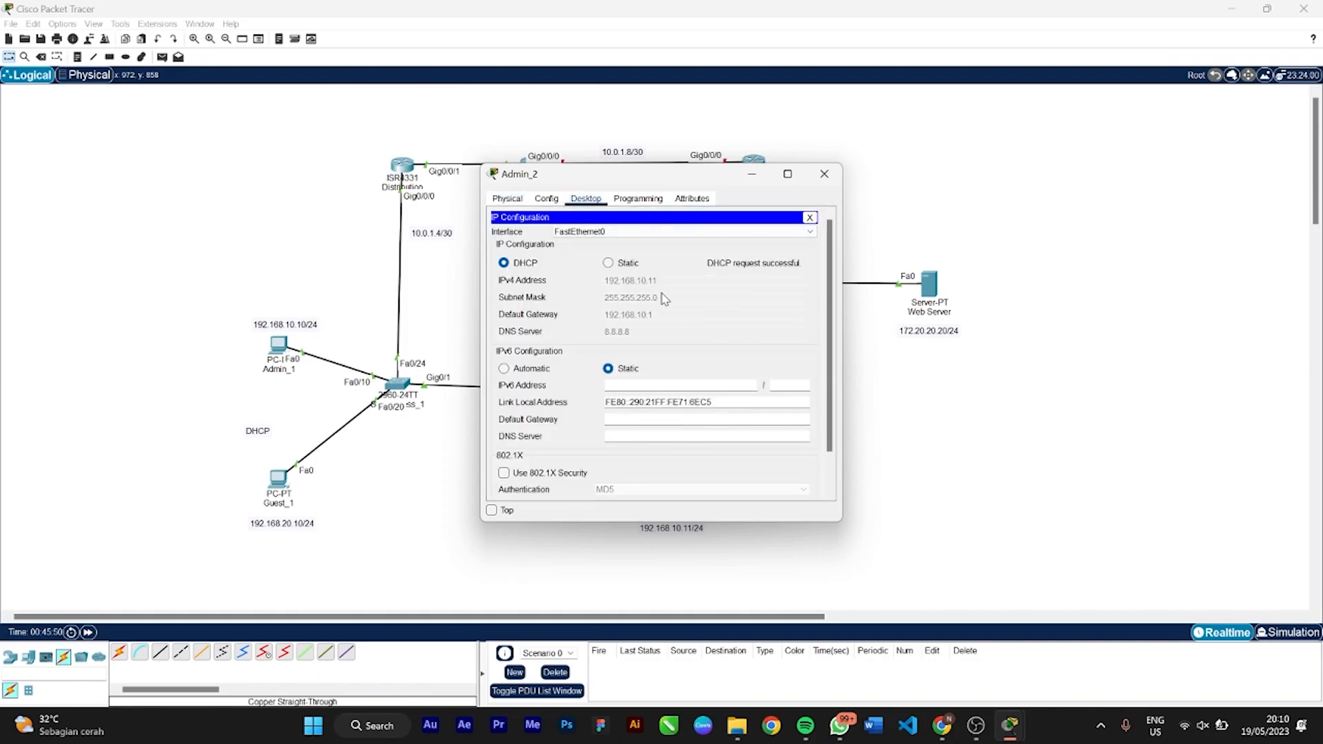
left_click(825, 174)
Set the Guest_2 PC to obtain its IPv4 configuration through DHCP, and close its window
left_click(666, 381)
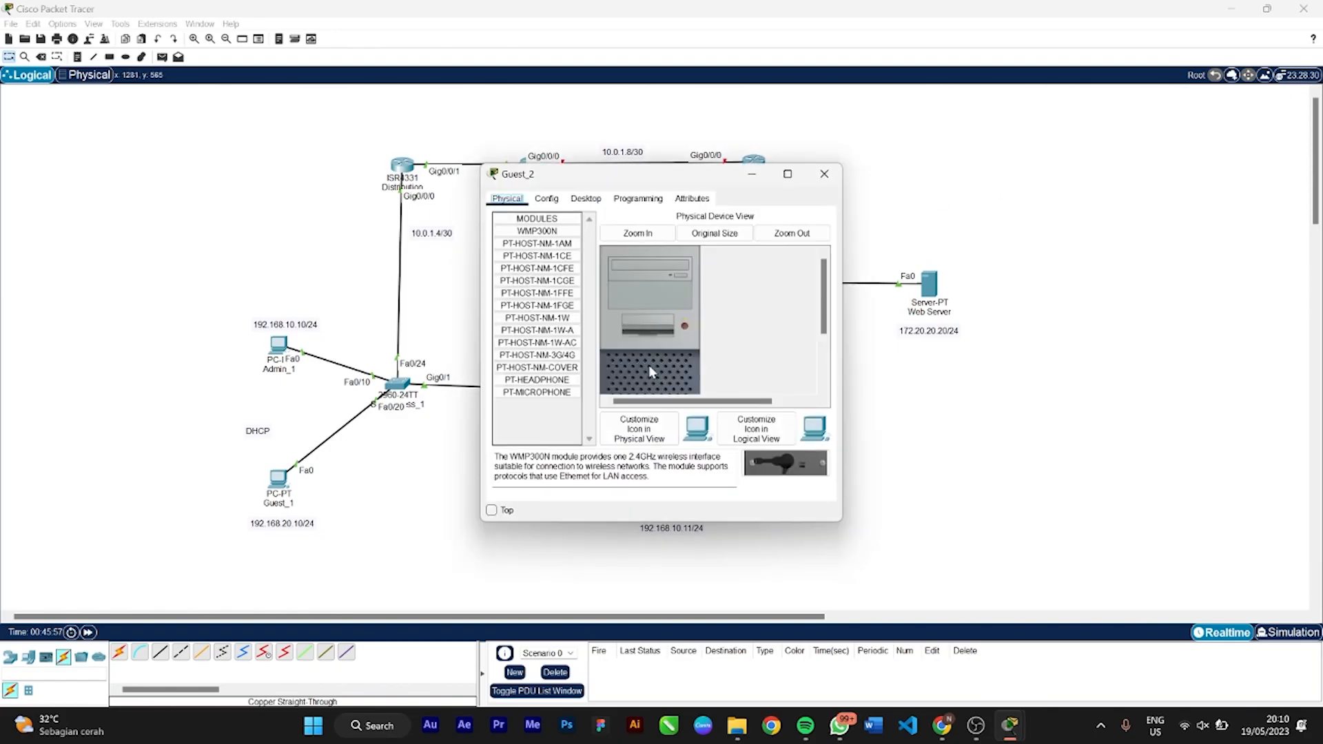
left_click(586, 199)
left_click(516, 264)
left_click(516, 264)
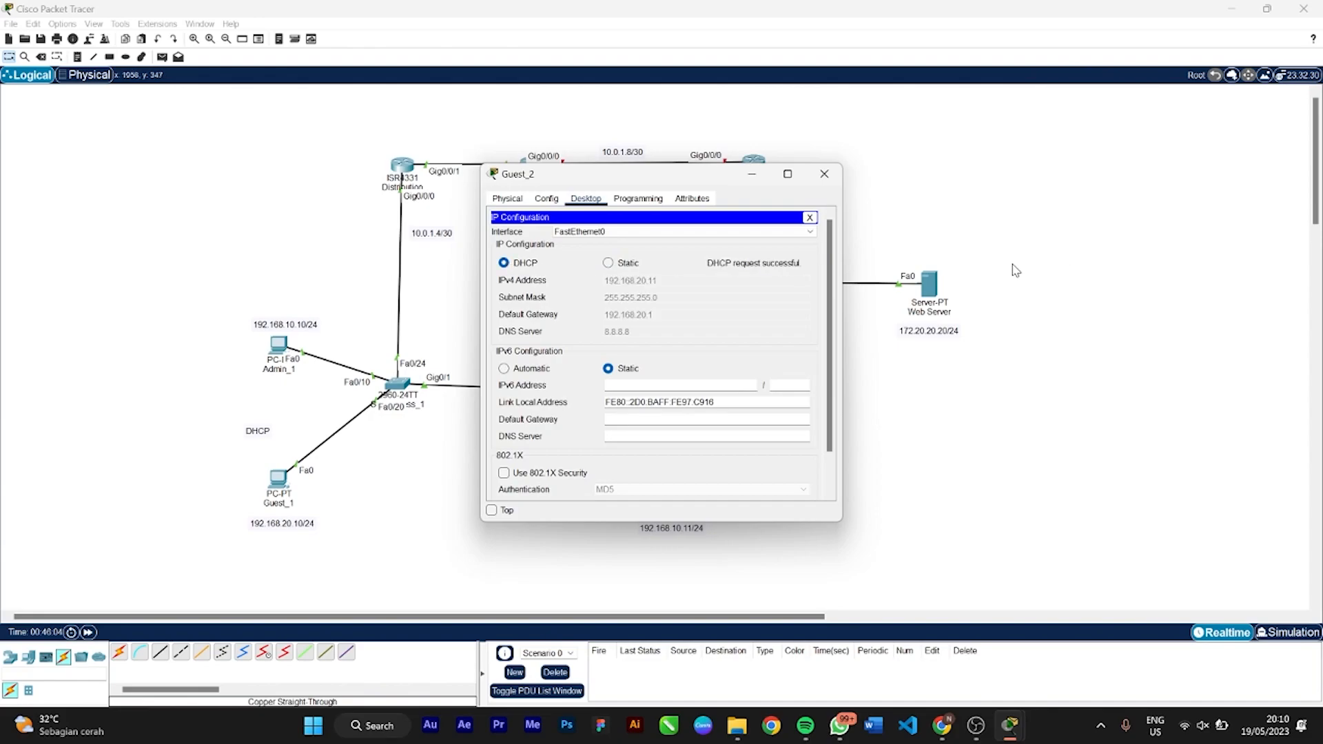
left_click(823, 173)
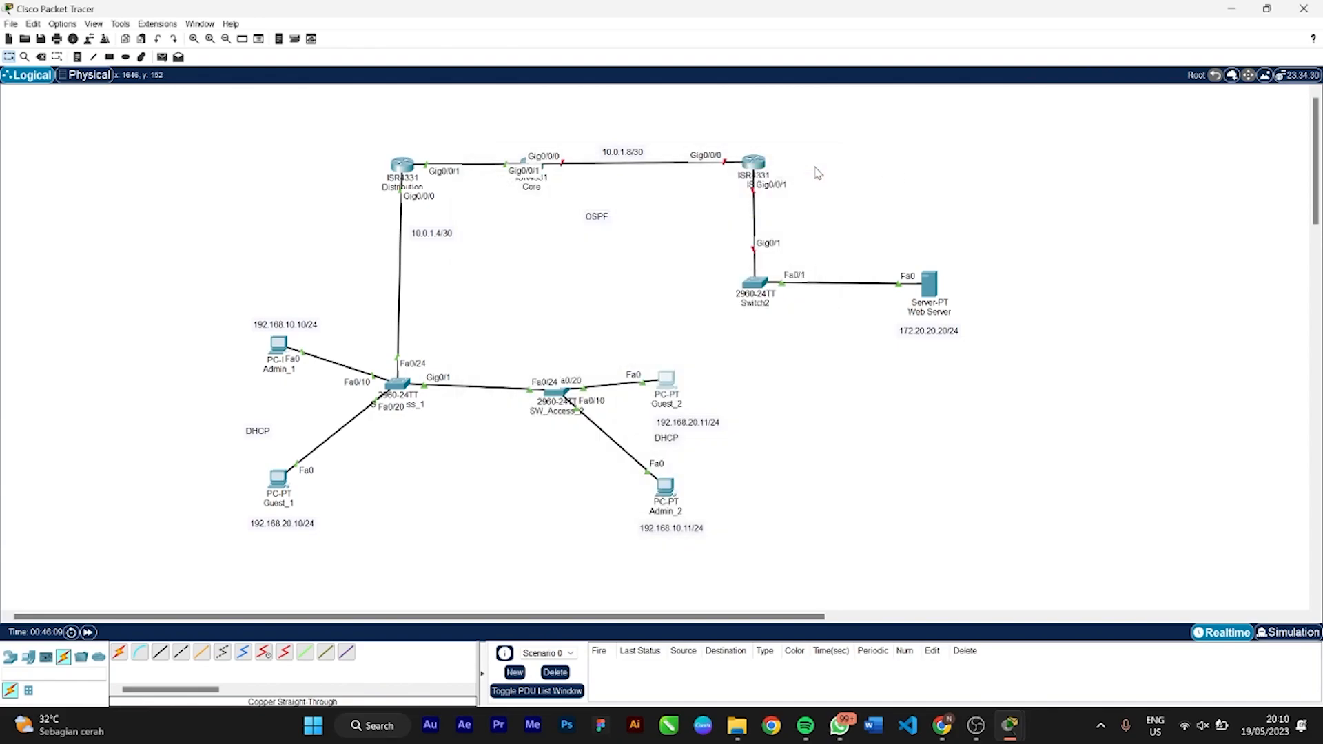
Open the ISP router's command line, move its window clear of the router, and decline the initial configuration dialog
left_click(754, 162)
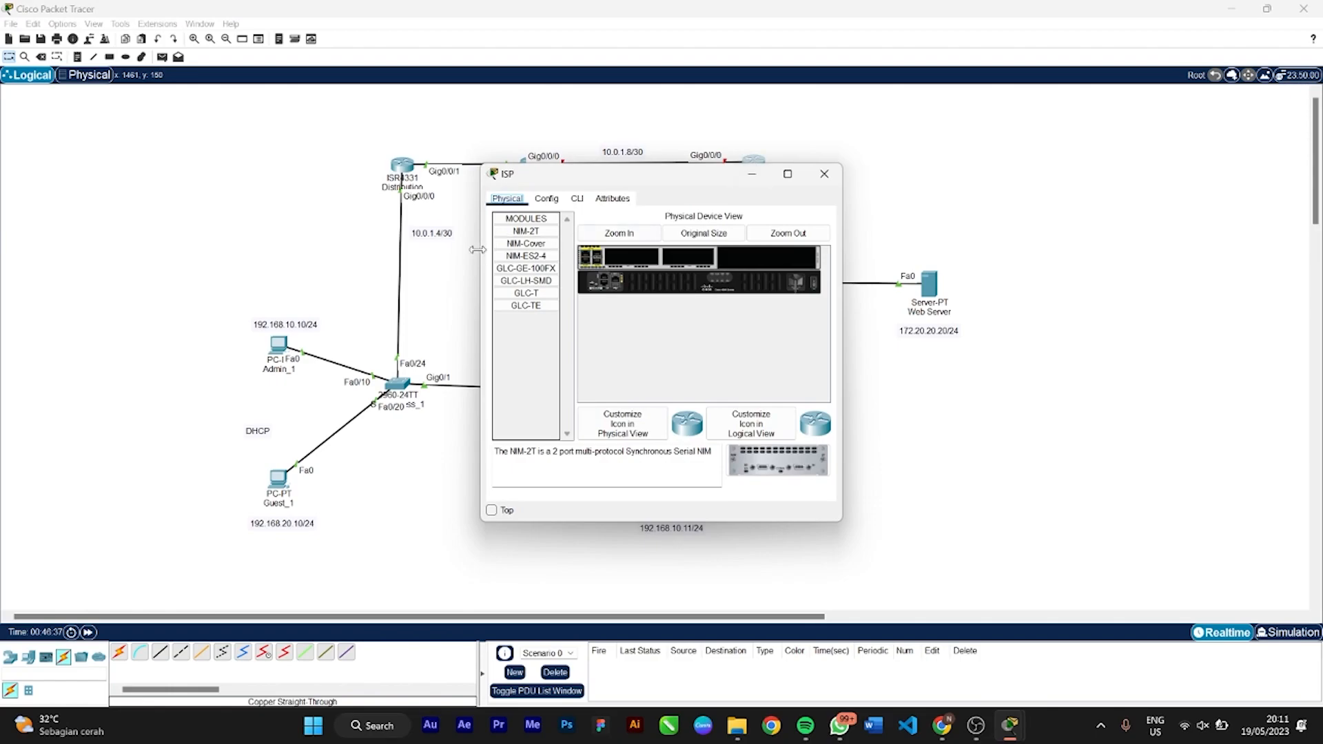
left_click(577, 200)
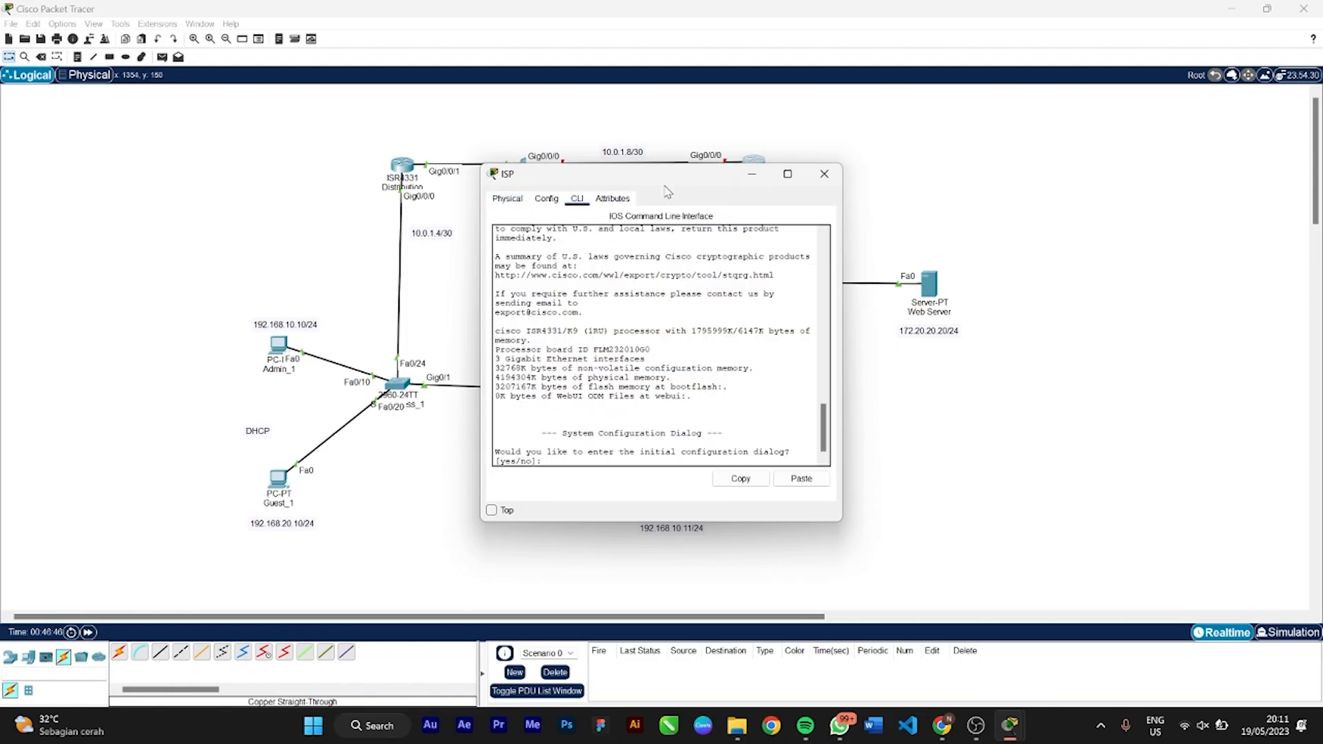
left_click_drag(667, 181, 285, 126)
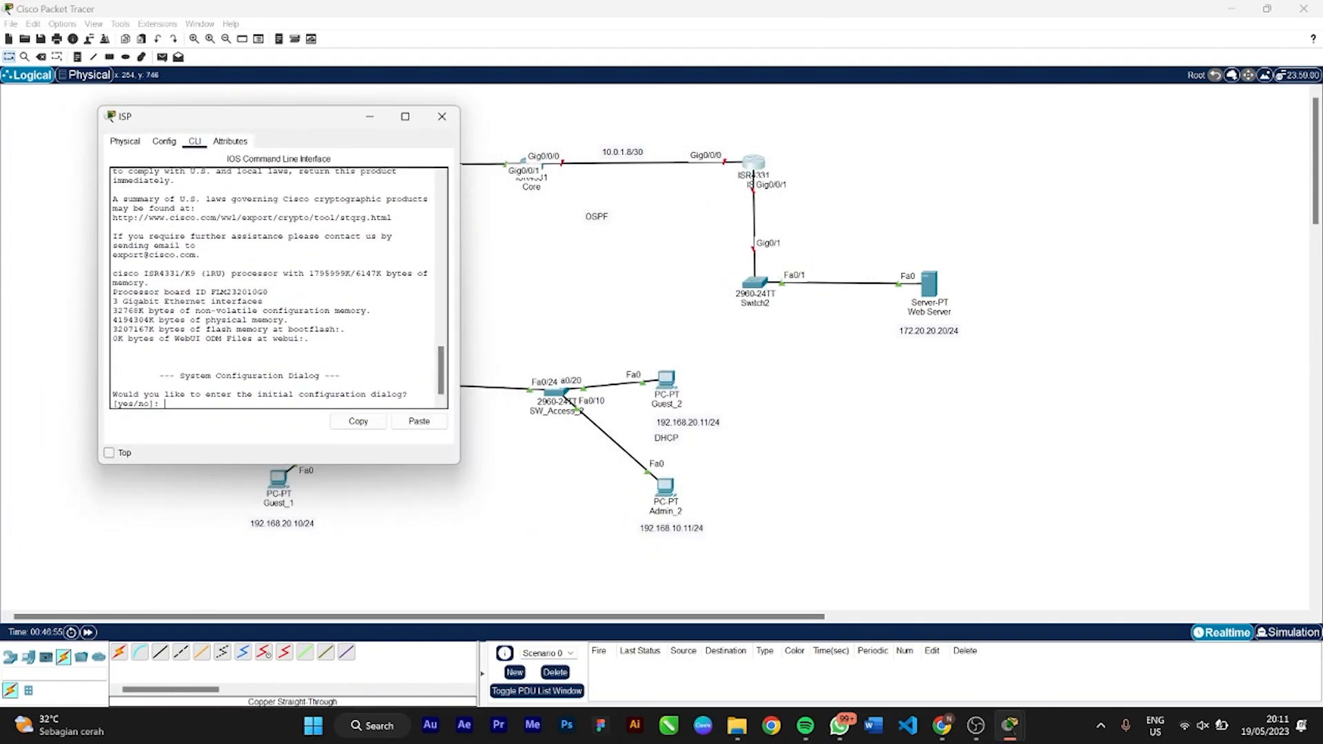
type("no")
key("Return")
key("Return")
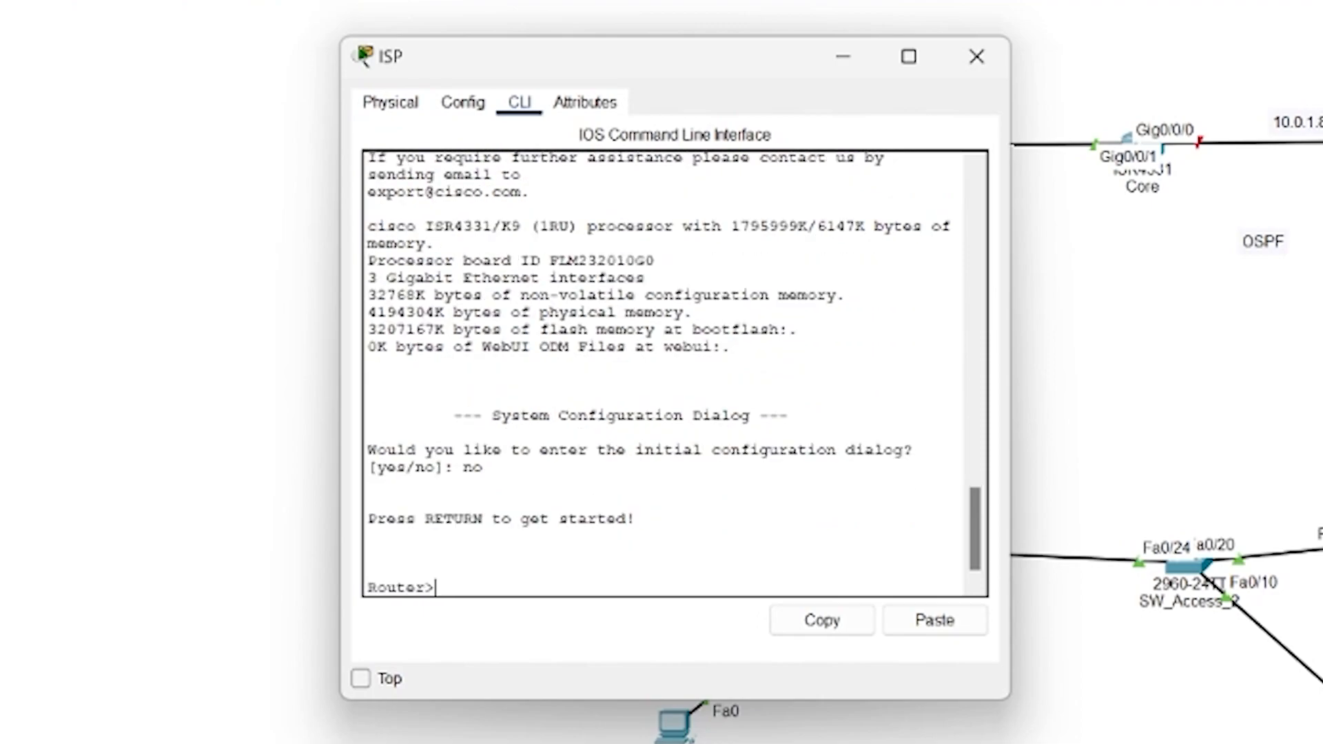
Enter global configuration mode on the ISP router and set its hostname to ISP
type("en")
key("Return")
type("conf te")
key("Return")
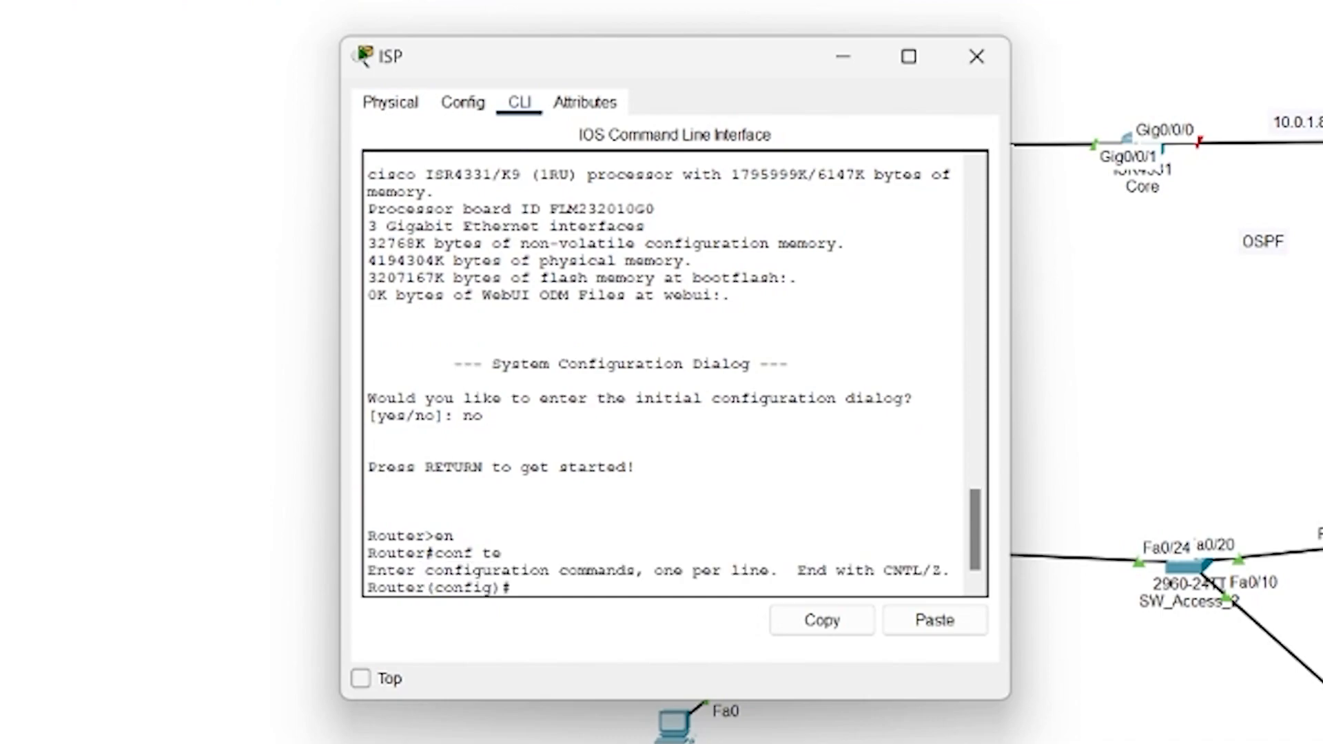
type("host ISP")
key("Return")
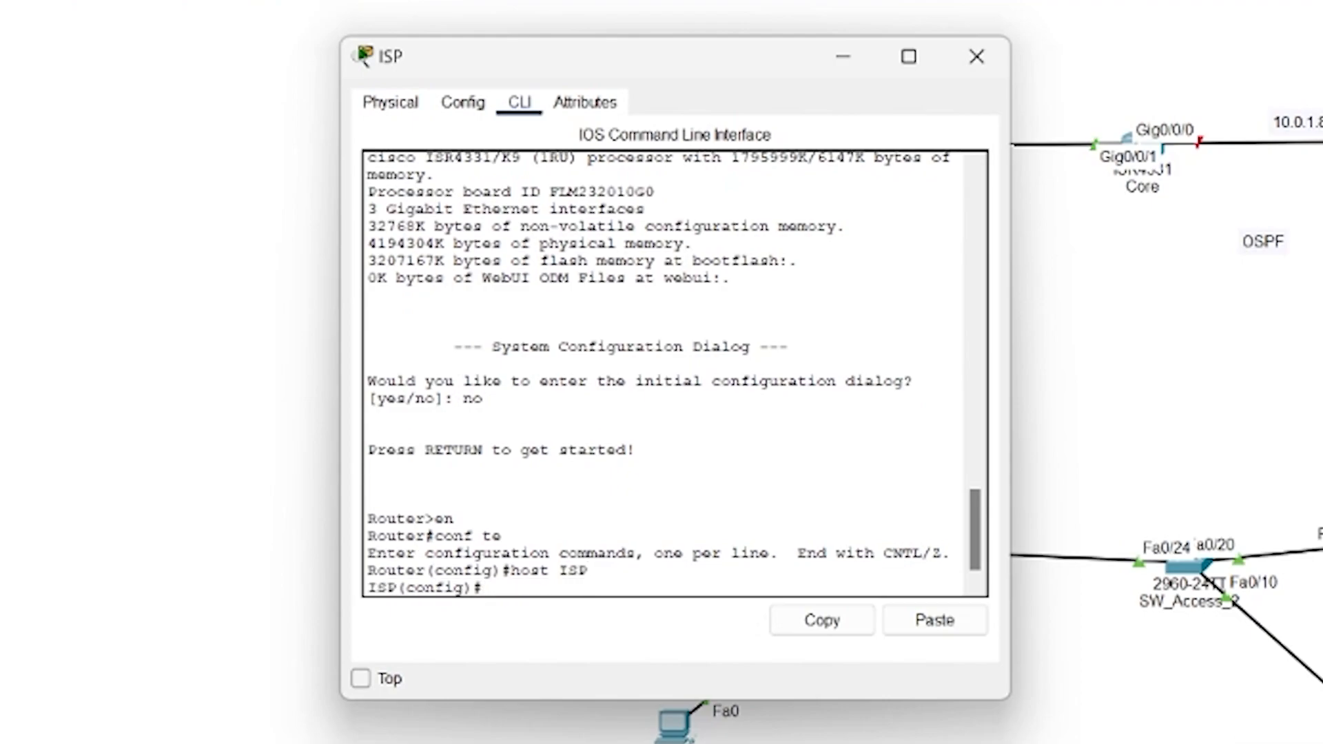
Assign 10.0.1.10 with mask 255.255.255.252 to the ISP router's interface g0/0/0 and enable the interface
type("int g/0/0/0")
key("Return")
key("Up")
key("Left")
key("Left")
key("Left")
key("Left")
key("Left")
key("BackSpace")
key("Return")
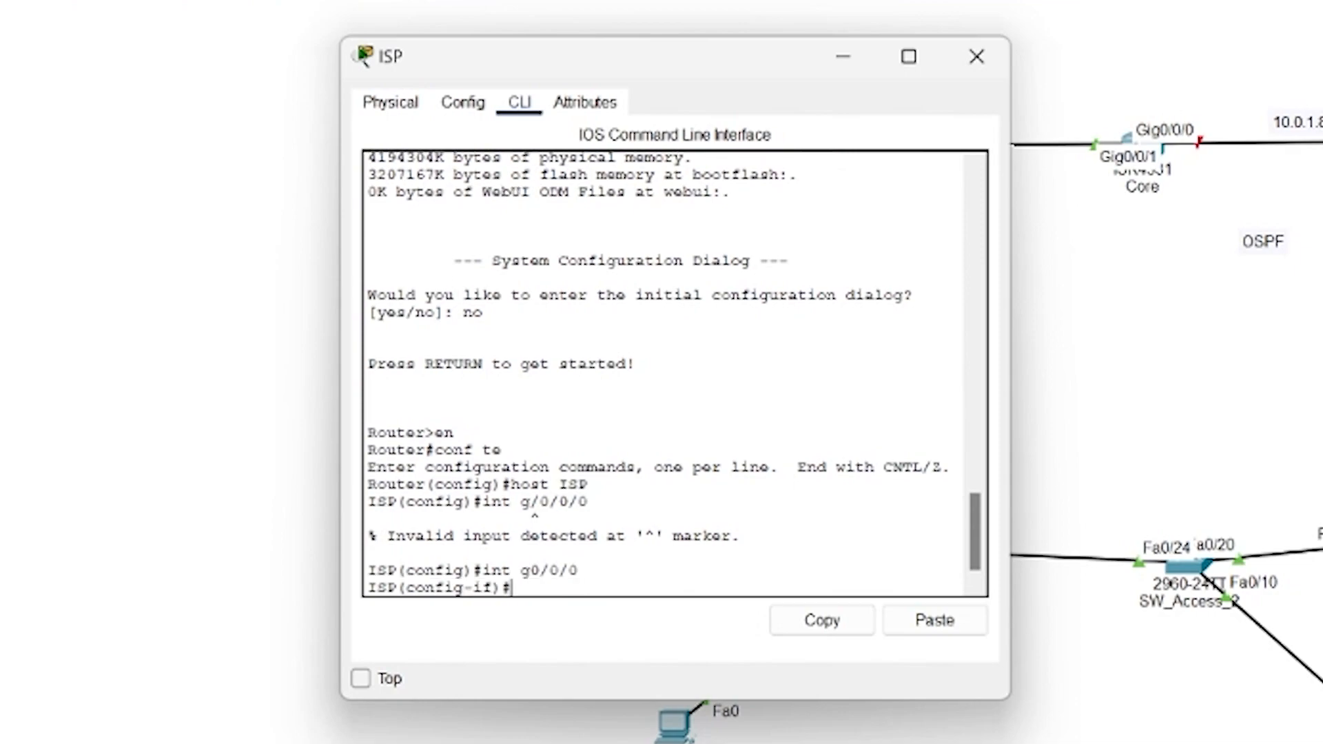
type("ip add 10.0.1.10")
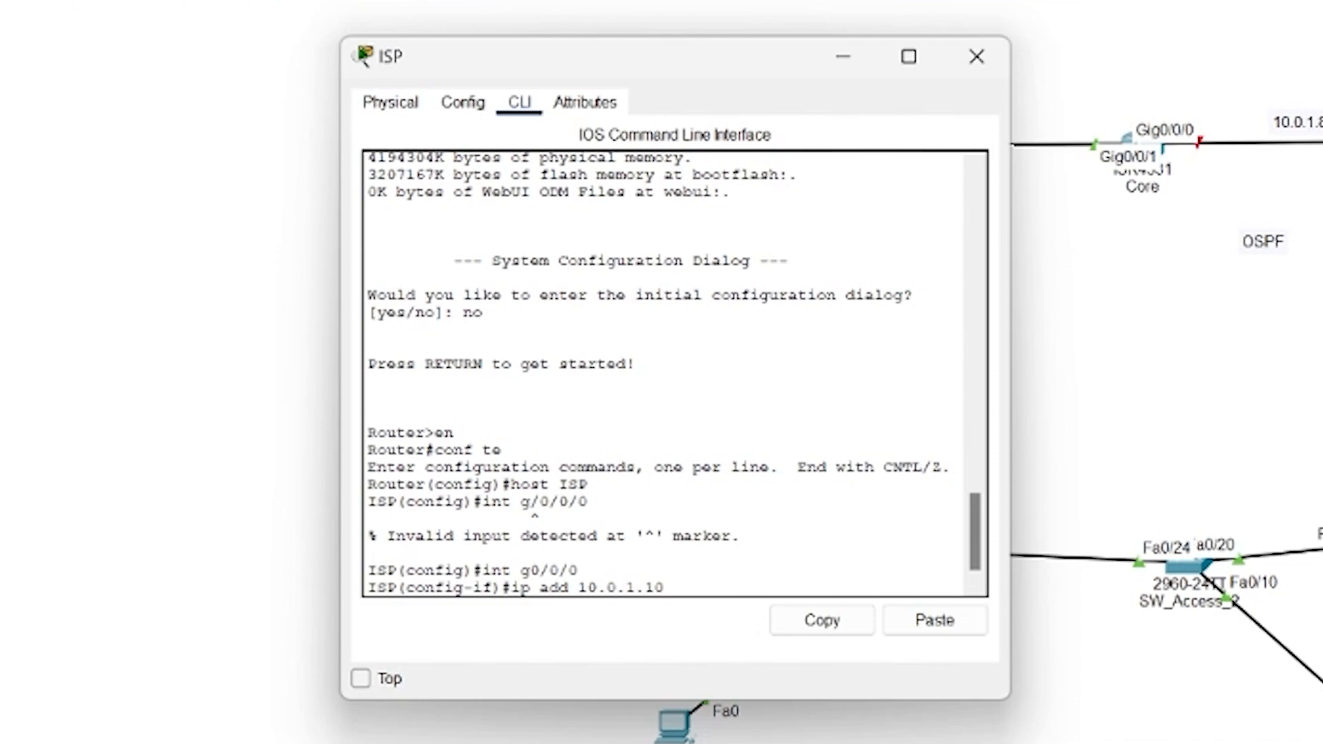
type(" 255.255.255.252")
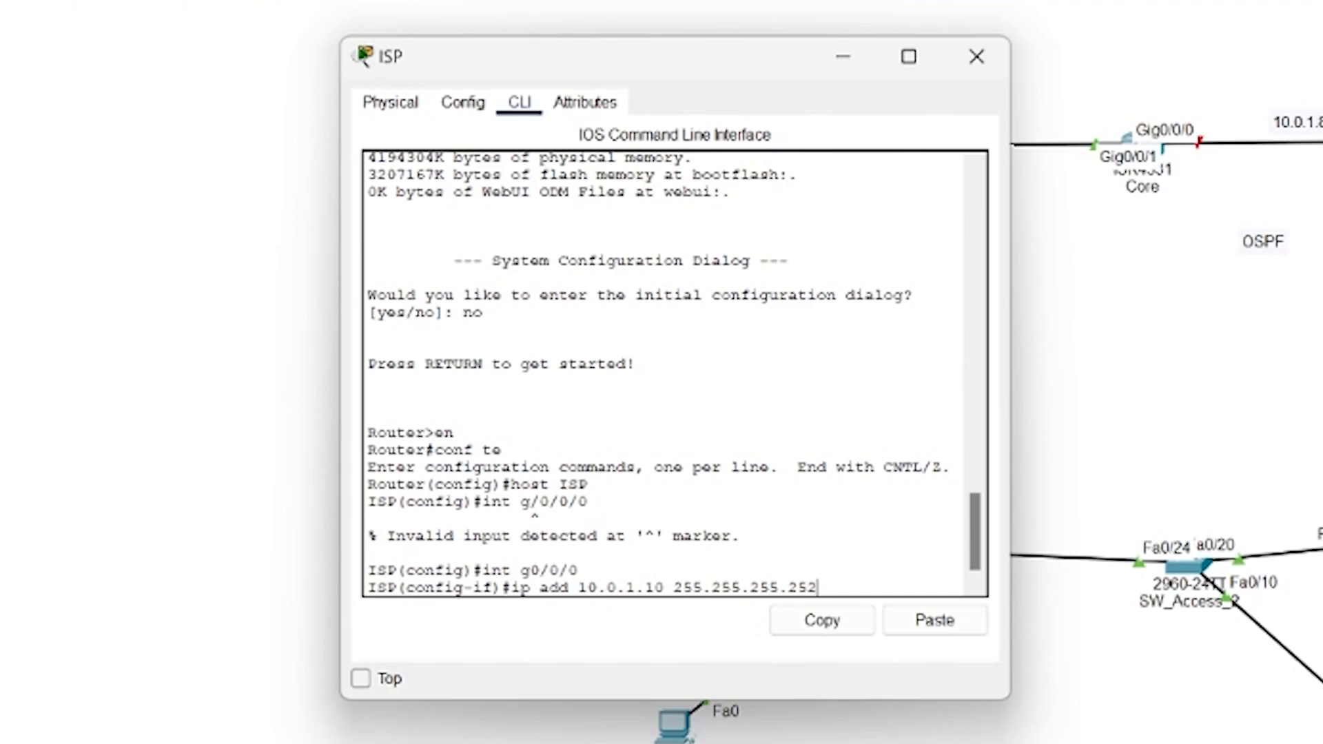
key("Return")
type("no sh")
key("Return")
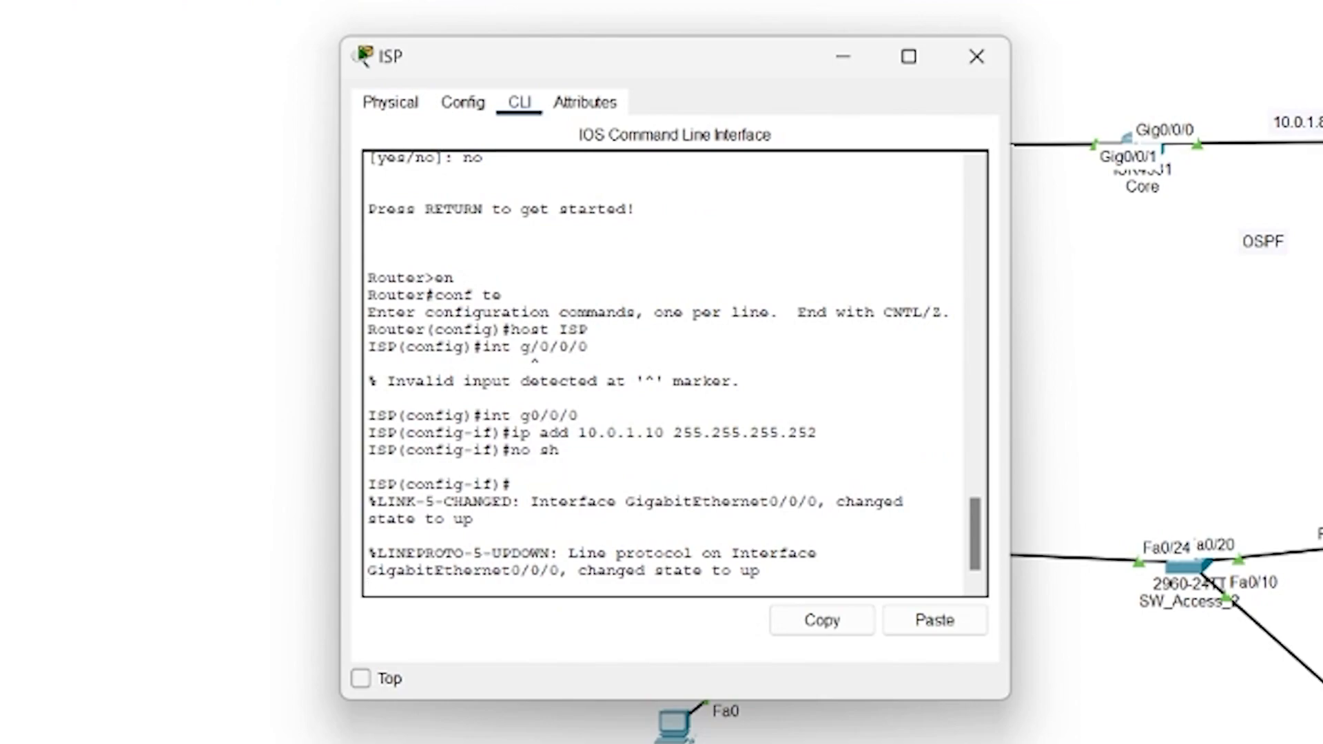
key("Return")
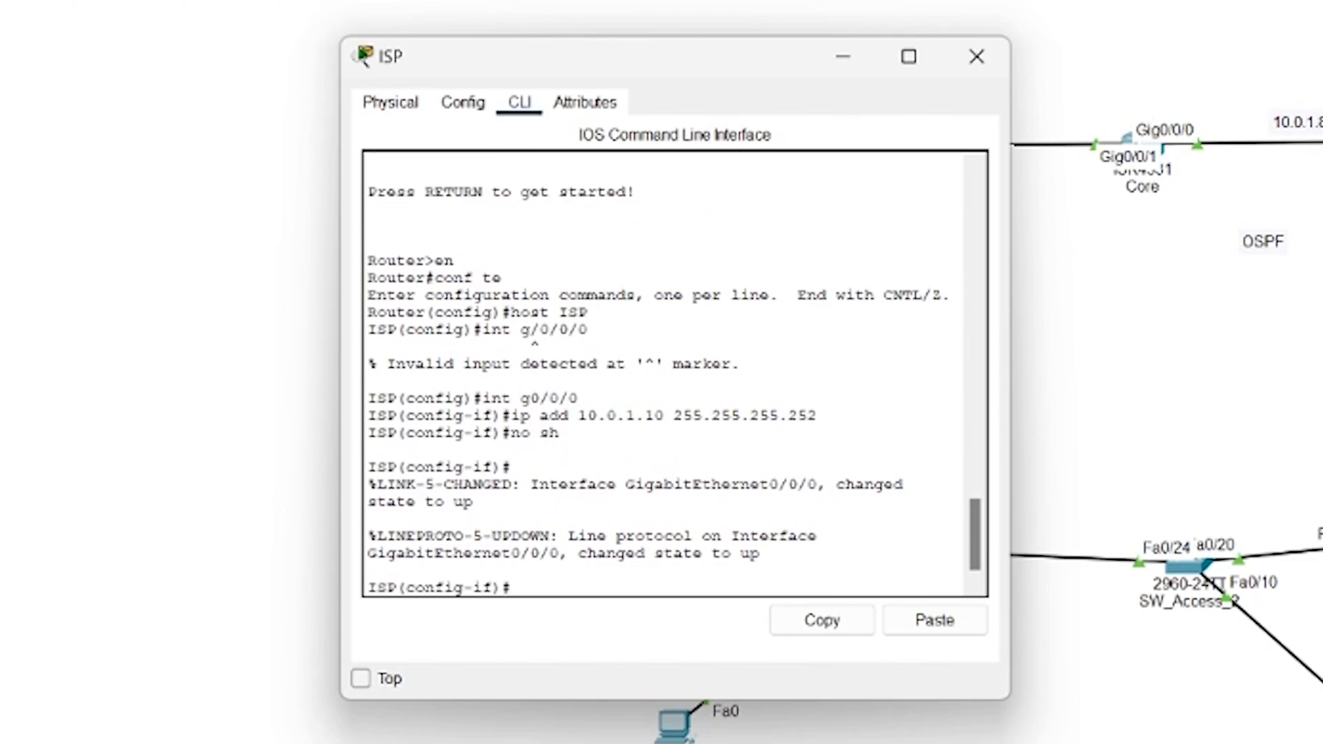
Assign 172.20.20.1 with mask 255.255.255.0 to the ISP router's interface g0/0/1 and enable the interface
type("nt g/")
key("BackSpace")
type("0/0/0")
key("BackSpace")
type("1")
key("Home")
type("i")
key("Return")
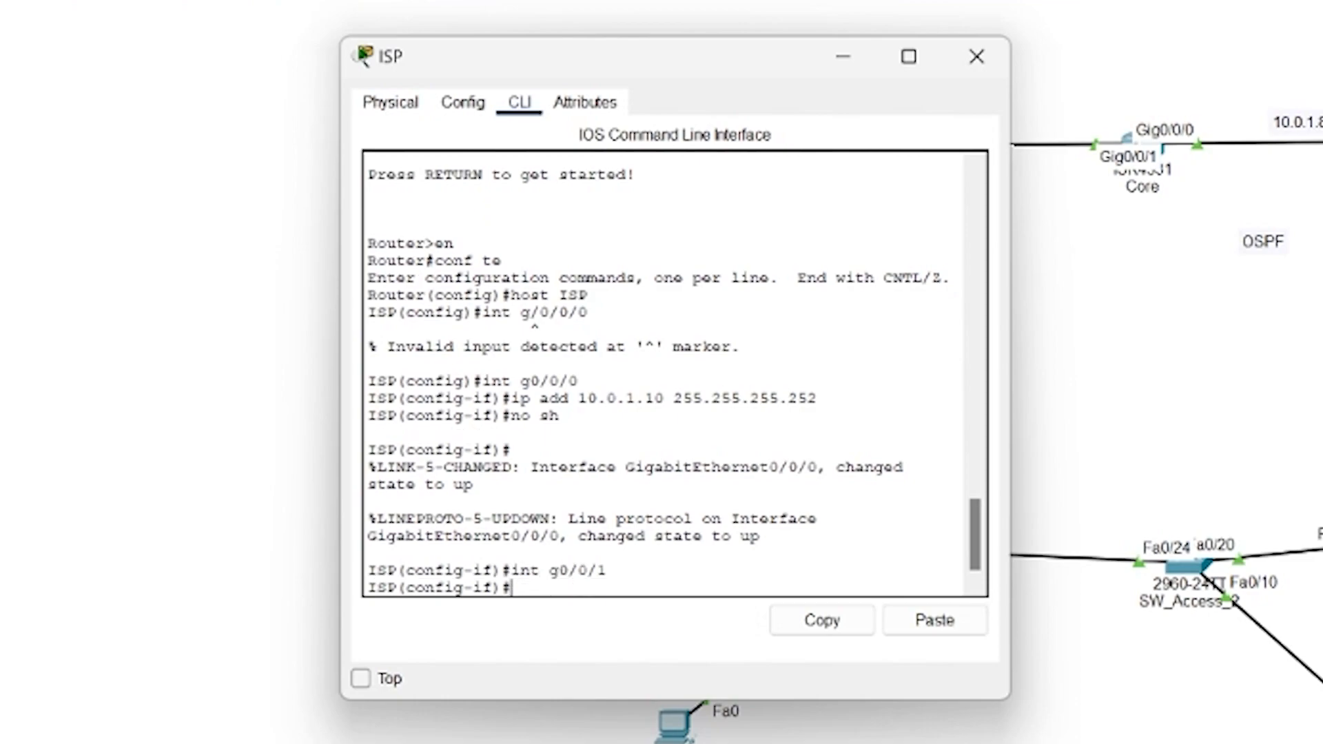
type("ip add")
key("BackSpace")
type("172.20.20.1")
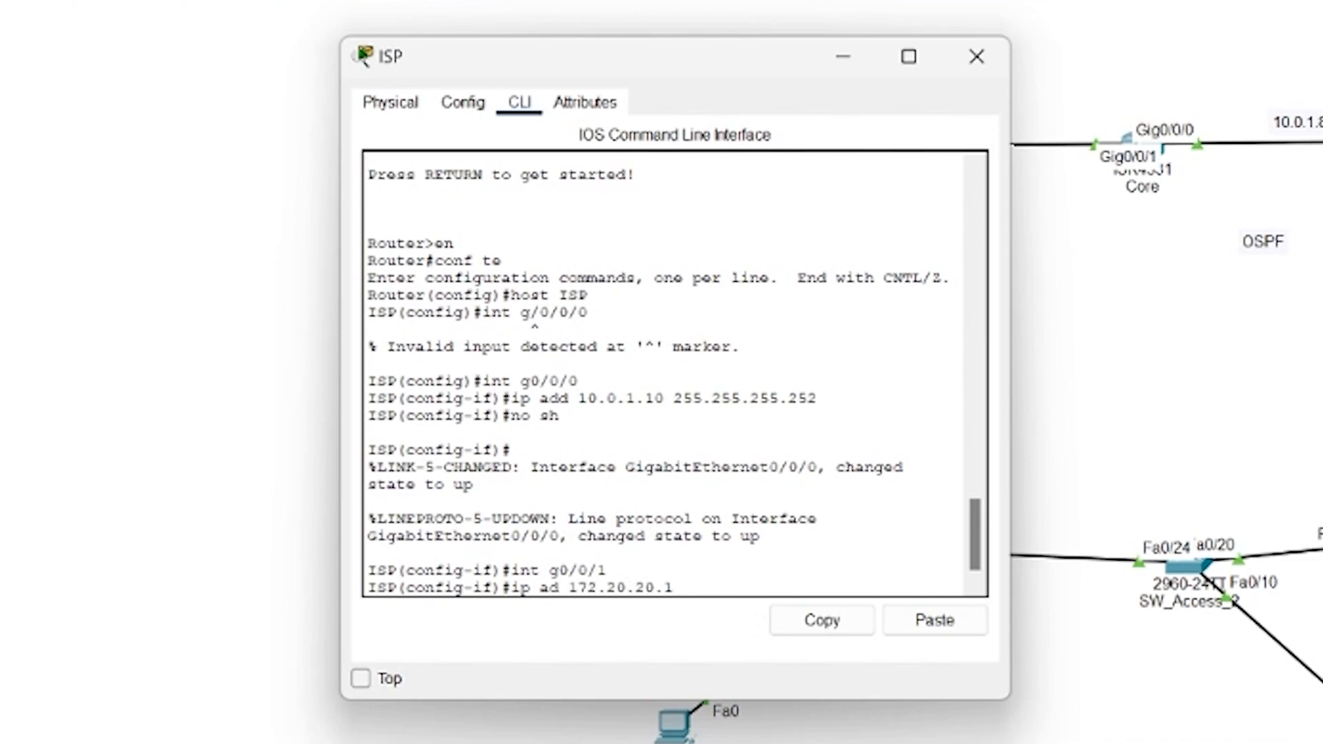
type("255.255.255.255.252")
key("BackSpace")
key("BackSpace")
key("BackSpace")
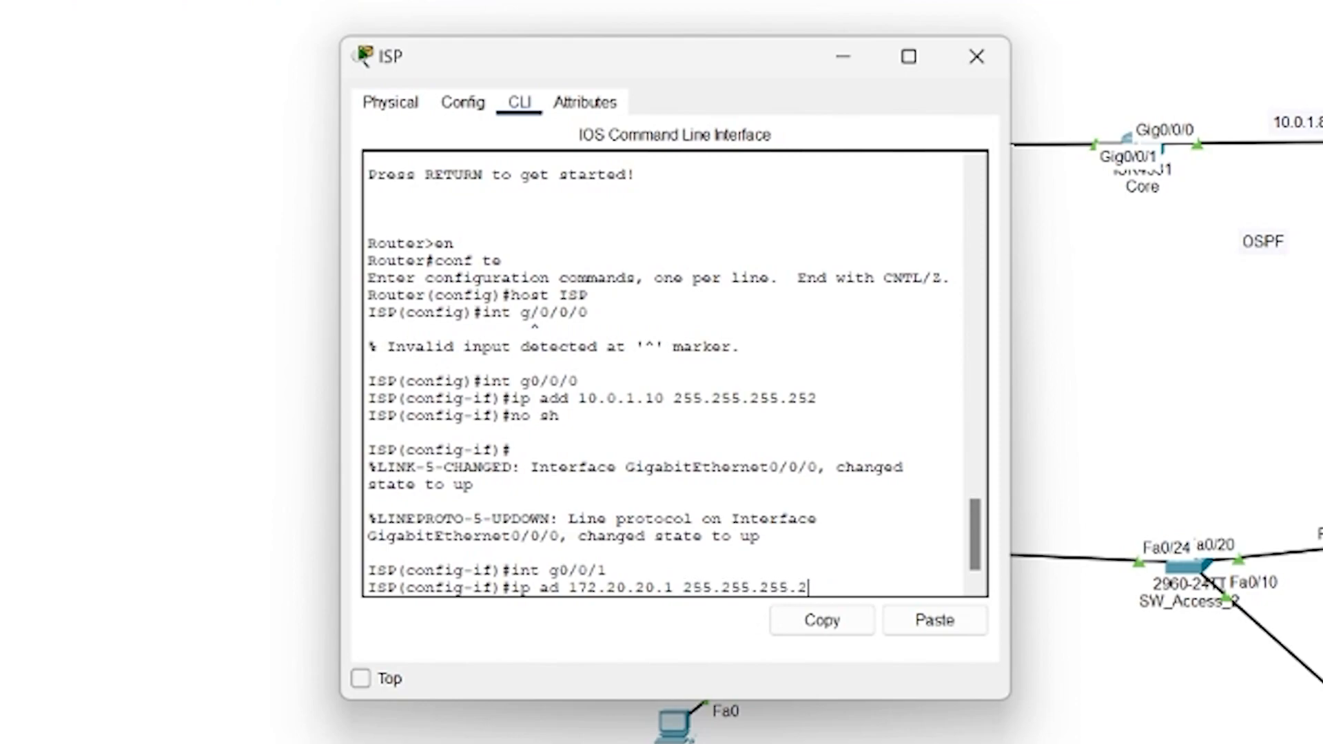
type("0")
key("Return")
type("no sh")
key("Return")
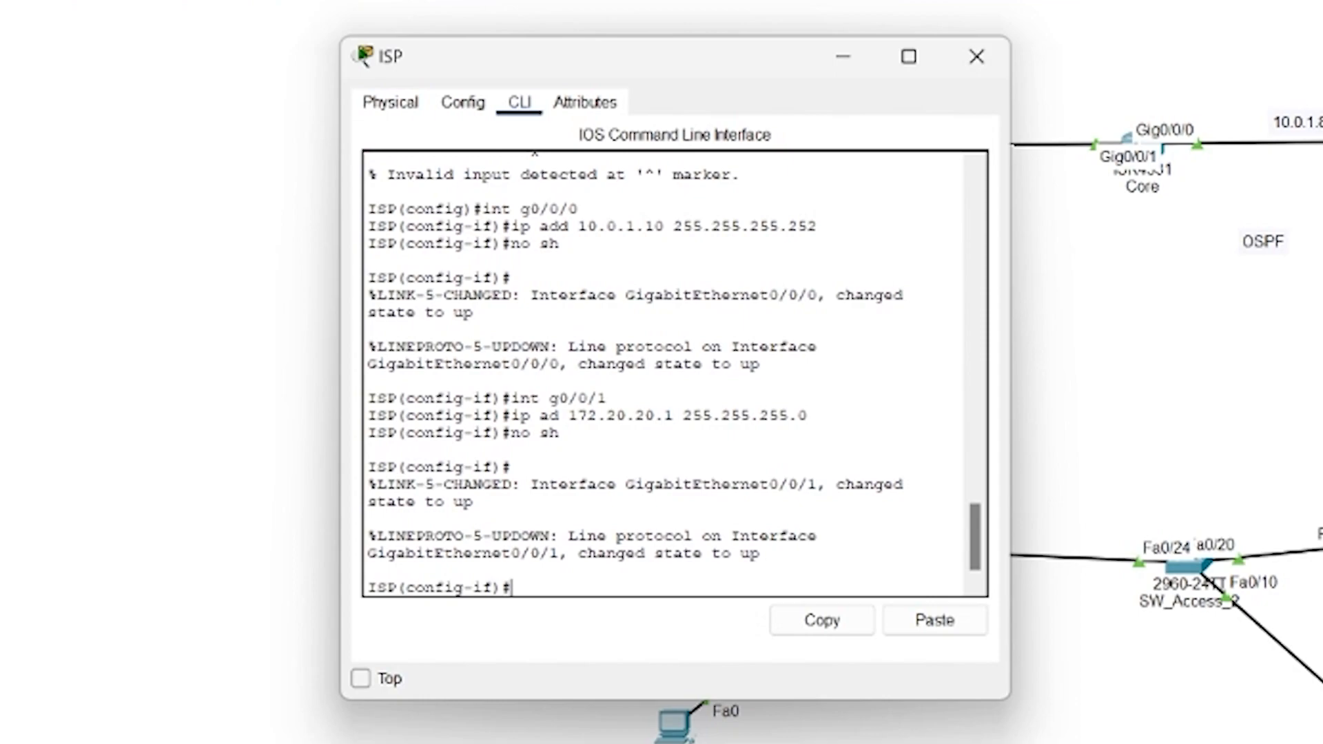
Save the ISP router's running configuration and close its window
type("do wr")
key("Return")
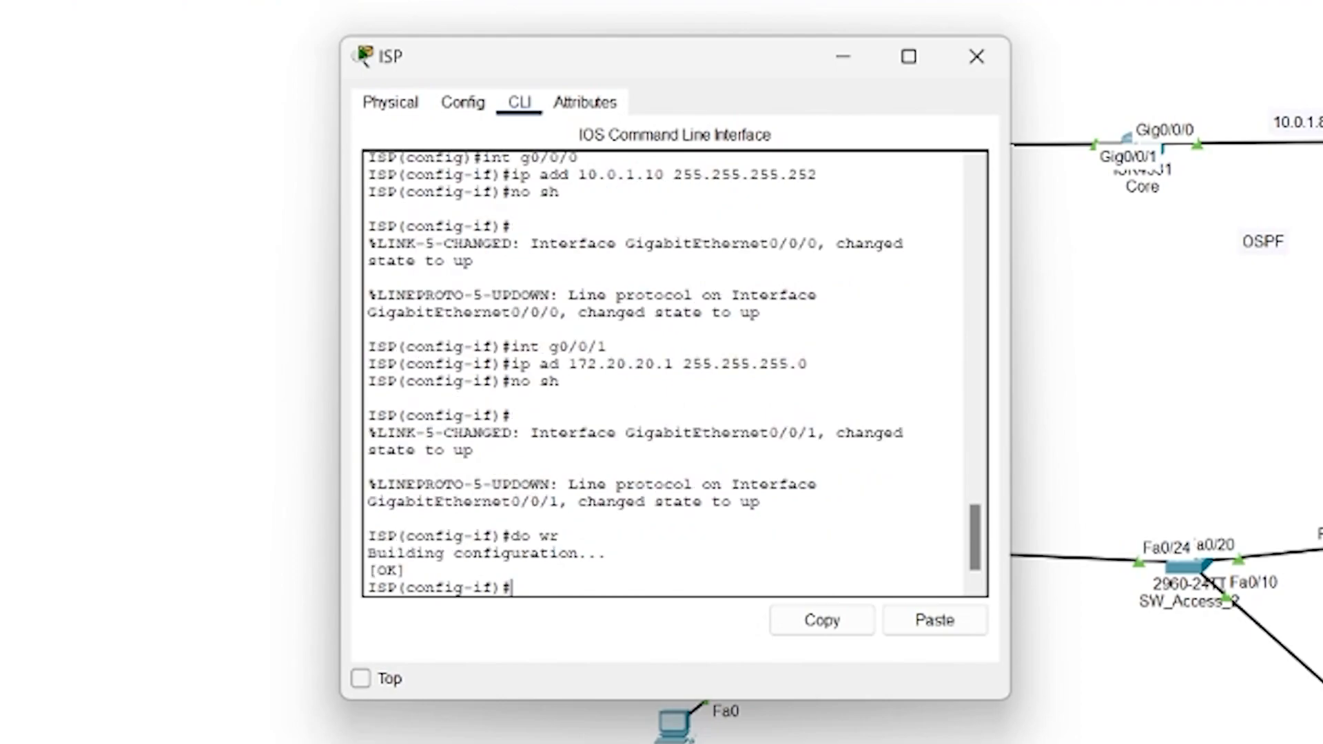
left_click(978, 50)
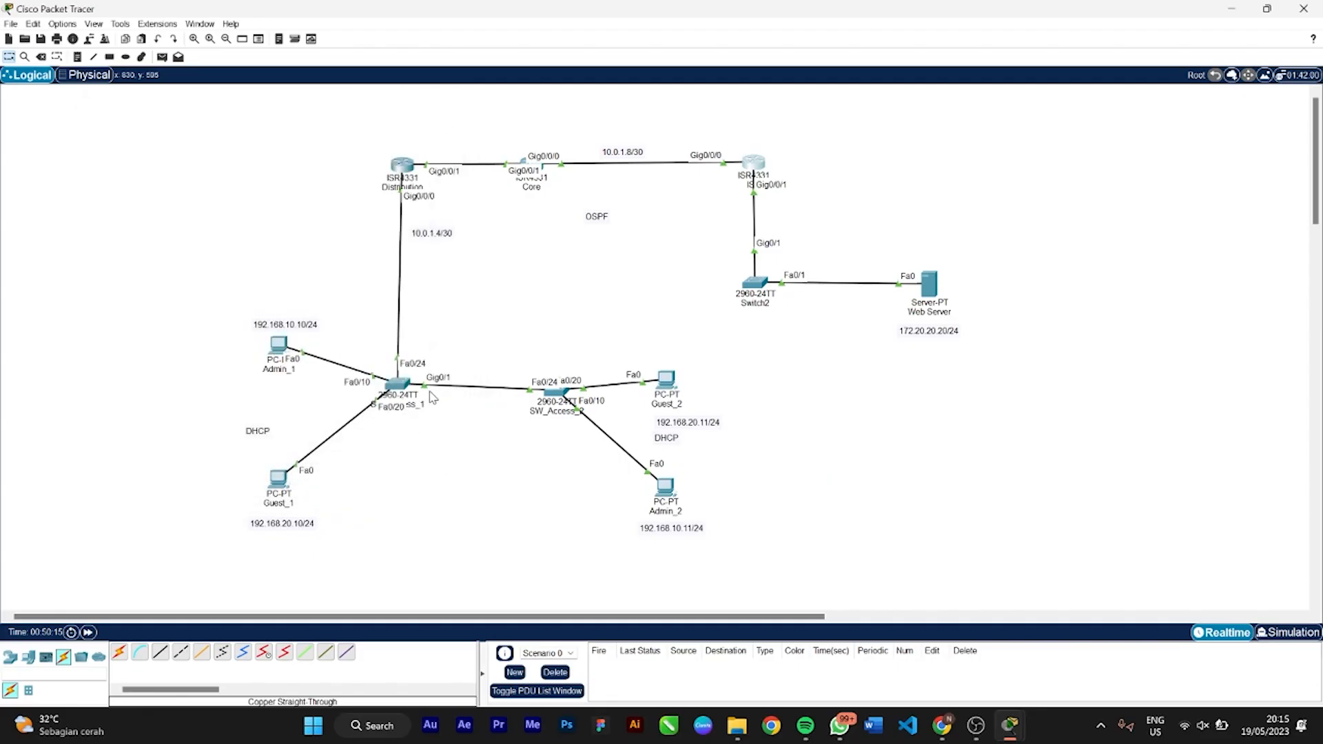
Open the Distribution router's command line and enter global configuration mode
left_click(401, 165)
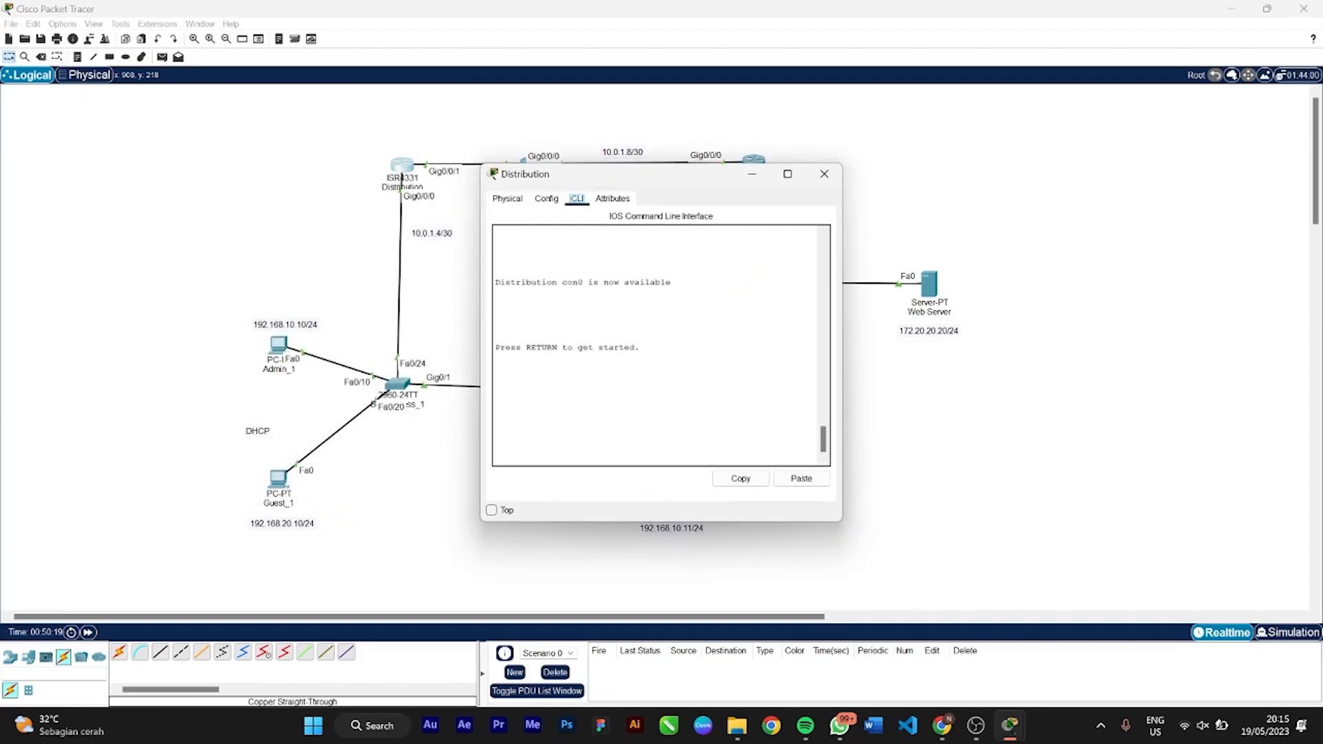
key("Return")
type("en")
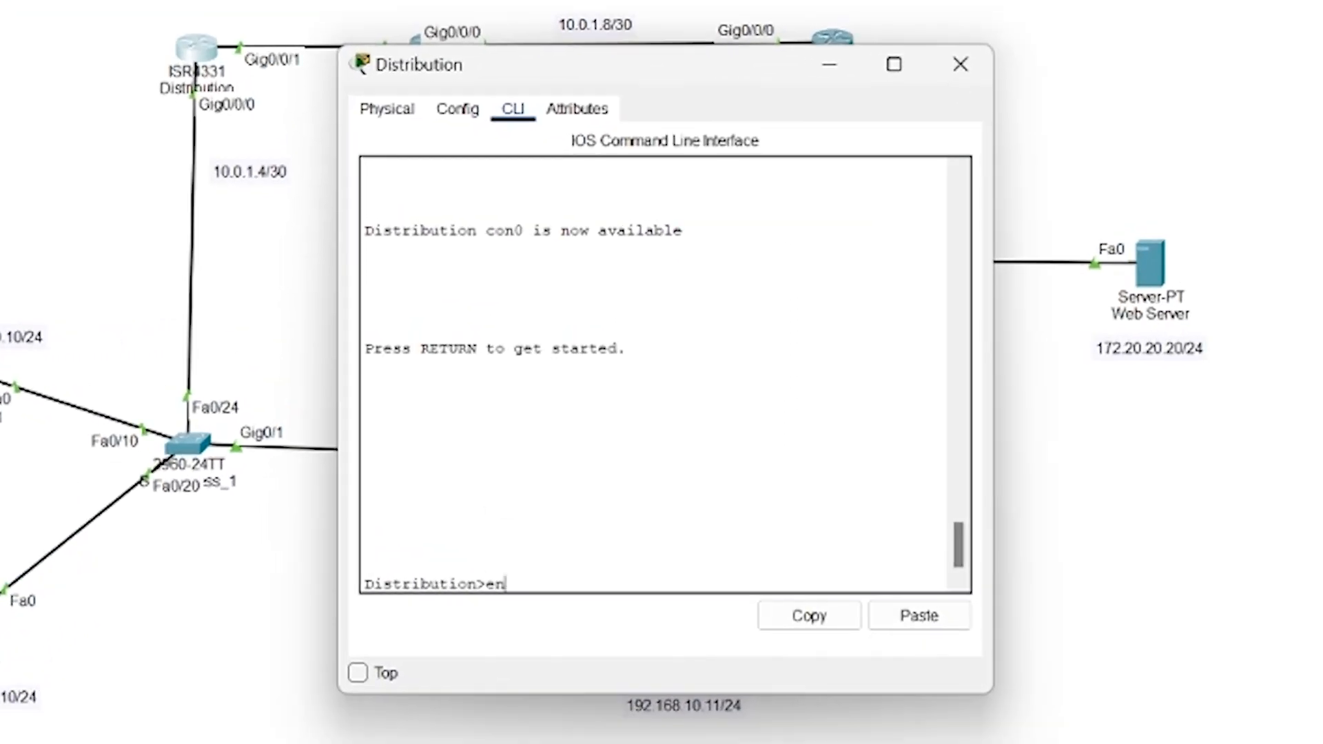
key("Return")
type("conf te")
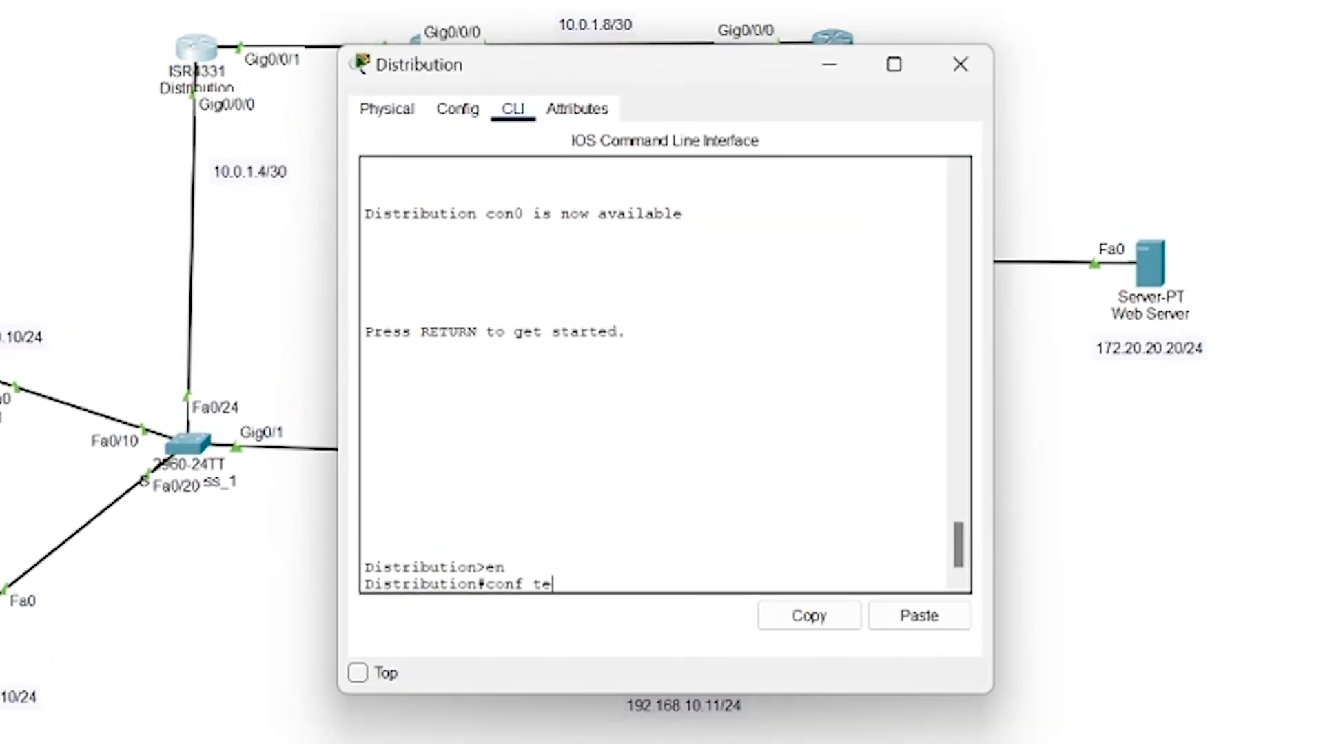
key("Return")
Start OSPF process 1 on the Distribution router and advertise network 192.168.10.0 with wildcard 0.0.0.255 in area 0
type("ro os ")
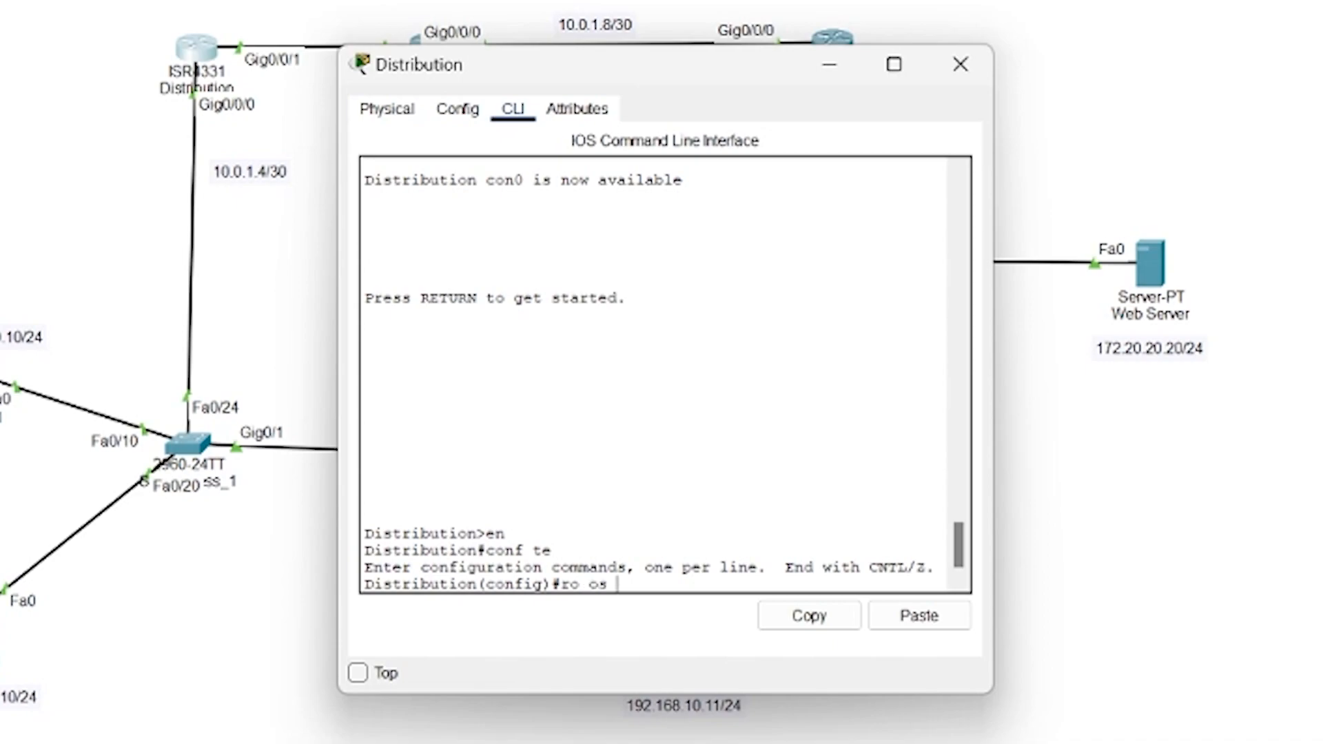
type("1")
key("Return")
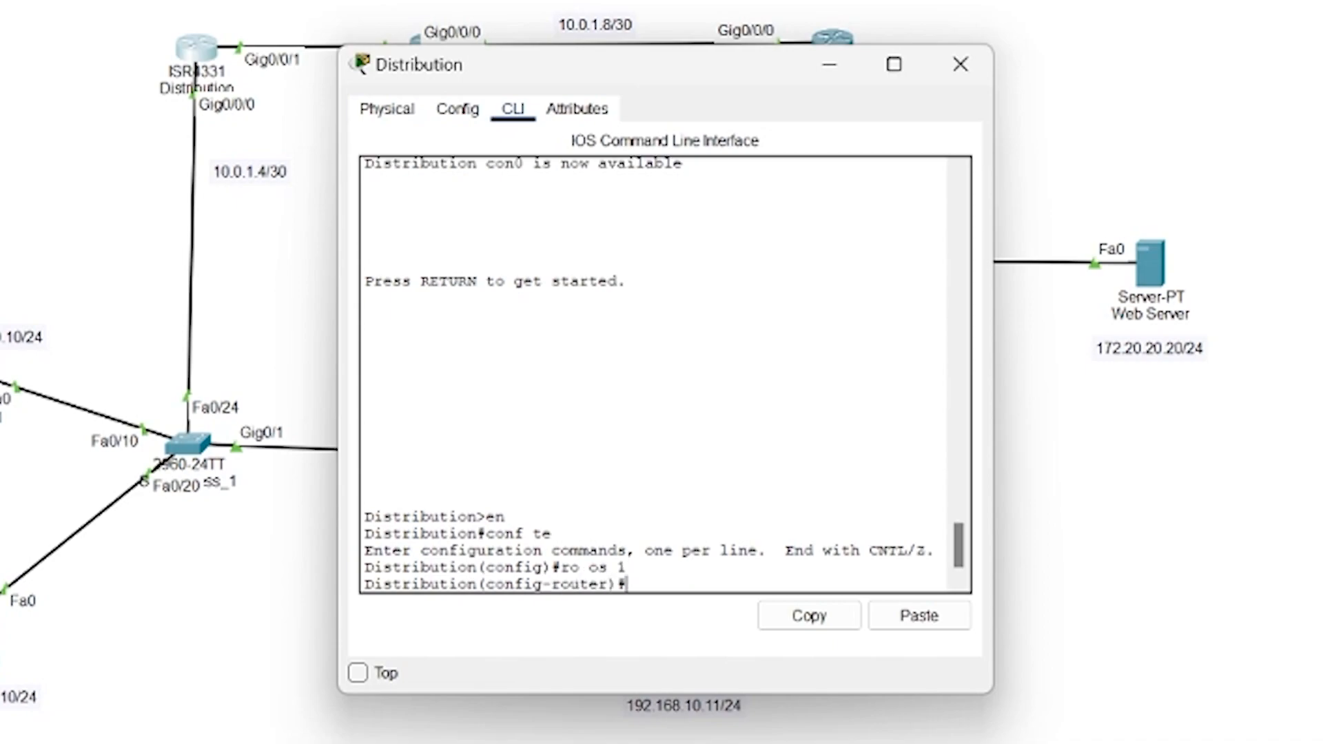
type("net 192.168.10.0")
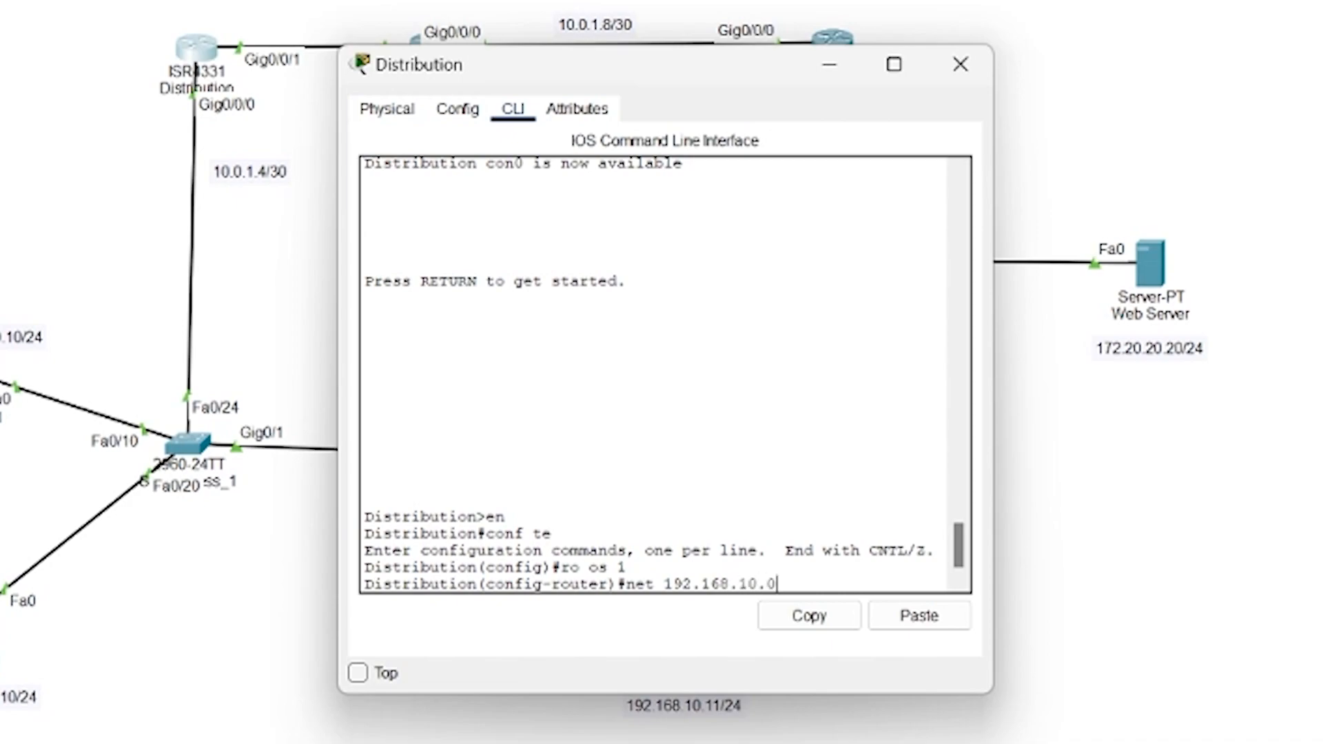
type(" 0.0.0.255 ar 0")
key("Return")
Advertise network 192.168.20.0 with wildcard 0.0.0.255 in OSPF area 0 on the Distribution router
key("Up")
key("Left")
key("Left")
key("Left")
key("Left")
key("Left")
key("Left")
key("Left")
key("Left")
key("Left")
key("Left")
key("Left")
key("Left")
key("Left")
key("Left")
key("Left")
key("Left")
key("Left")
key("Left")
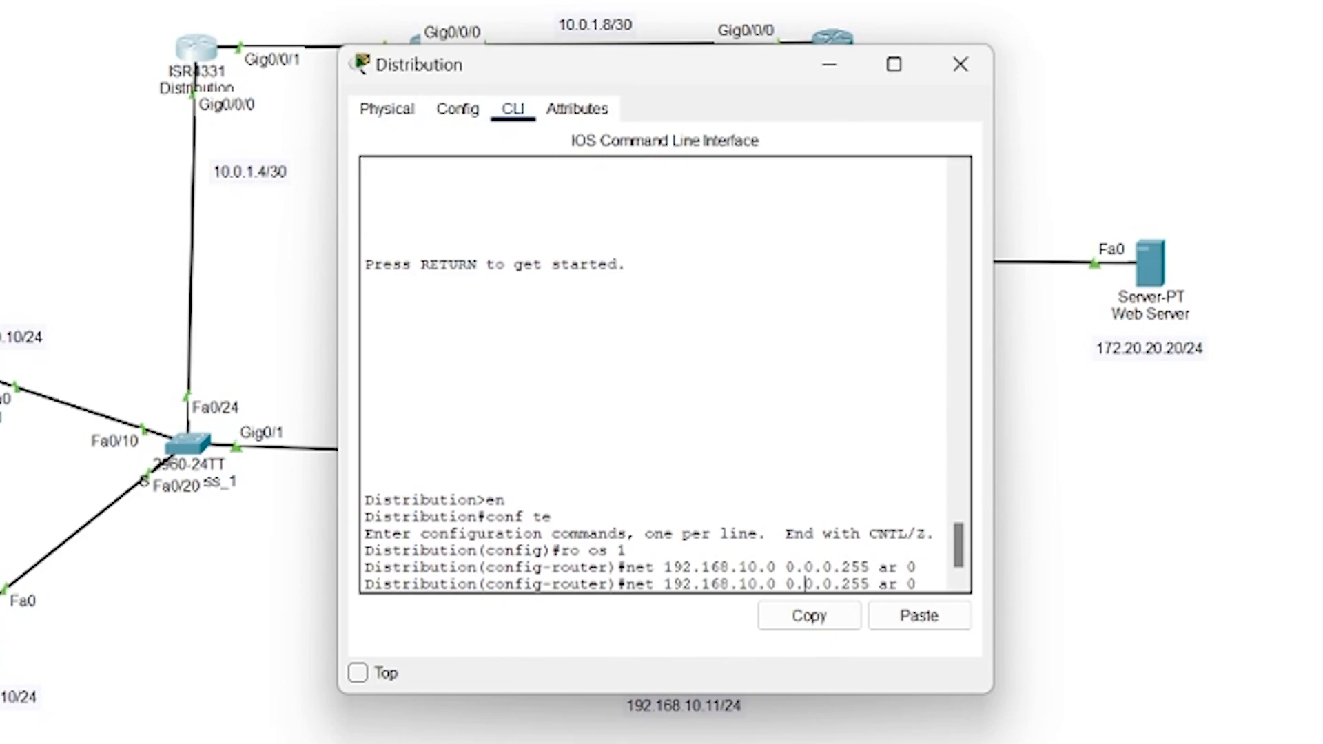
key("BackSpace")
type("2")
key("Return")
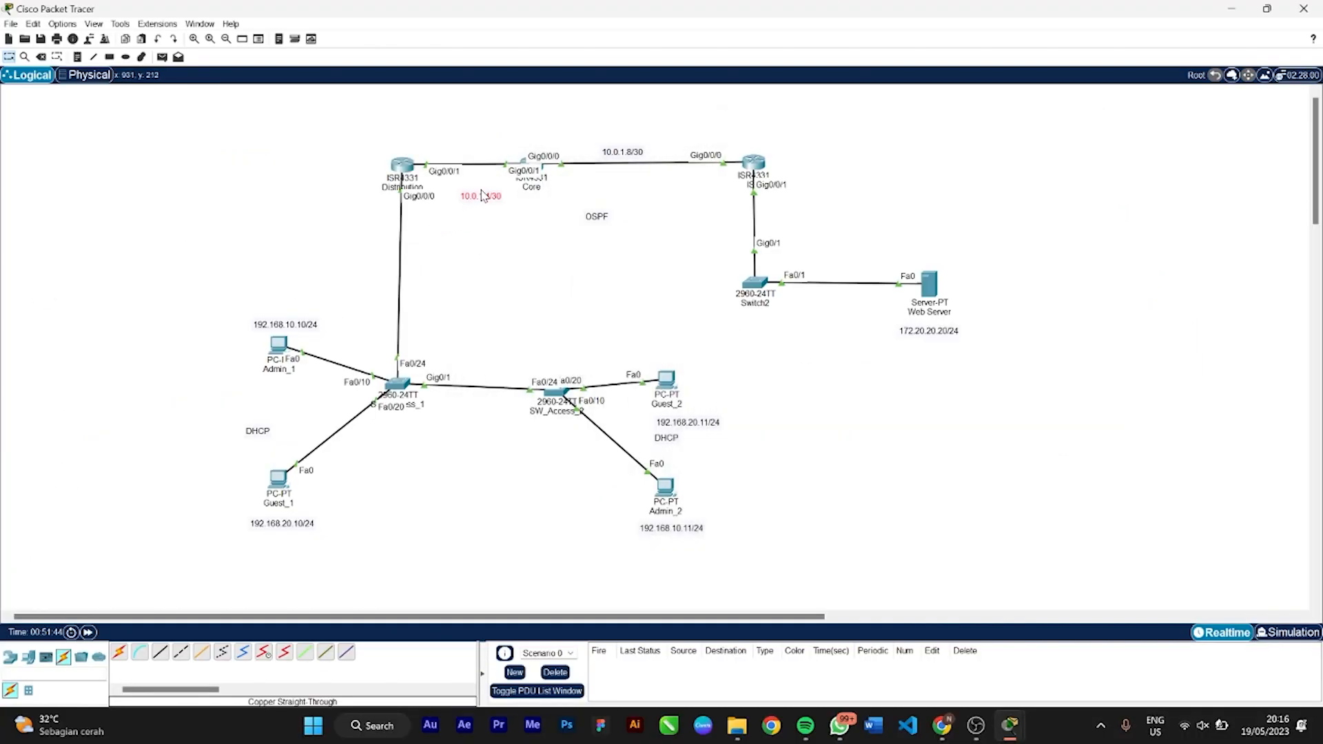
Move the 10.0.1.4/30 label beside the Distribution–Core link and advertise 10.0.1.4 with wildcard 0.0.0.3 in OSPF area 0 on the Distribution router
left_click_drag(417, 197, 442, 187)
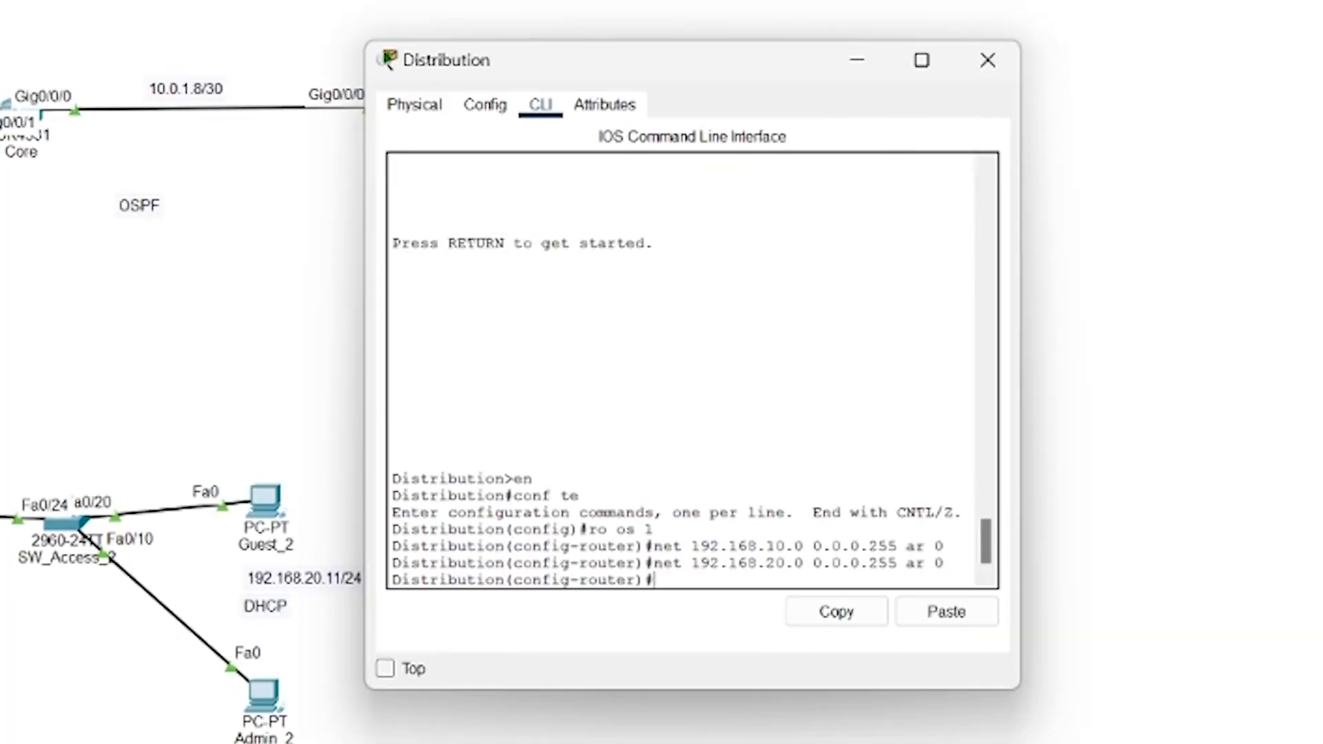
type("net 10.0.1.4 0.0.0.3")
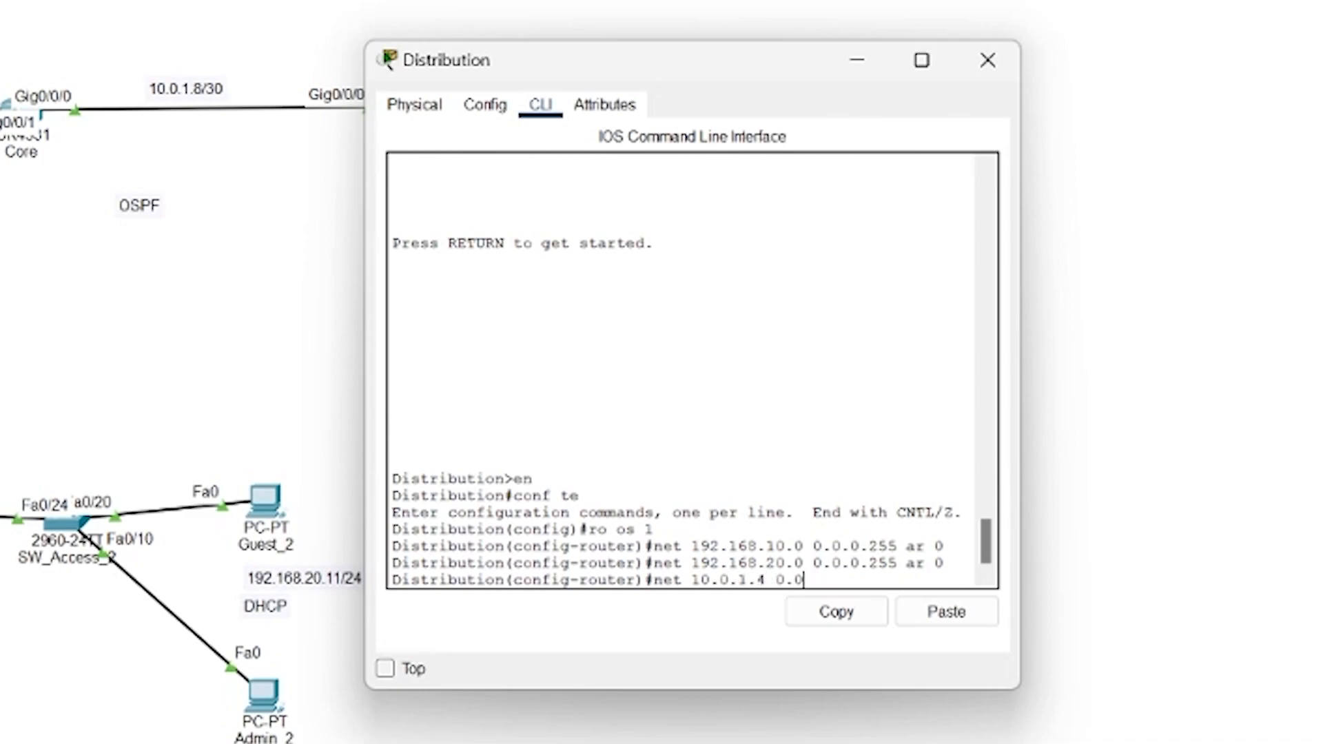
type(" ar 0")
key("Return")
Save the Distribution router's running configuration and close its window
type("do wr")
key("Return")
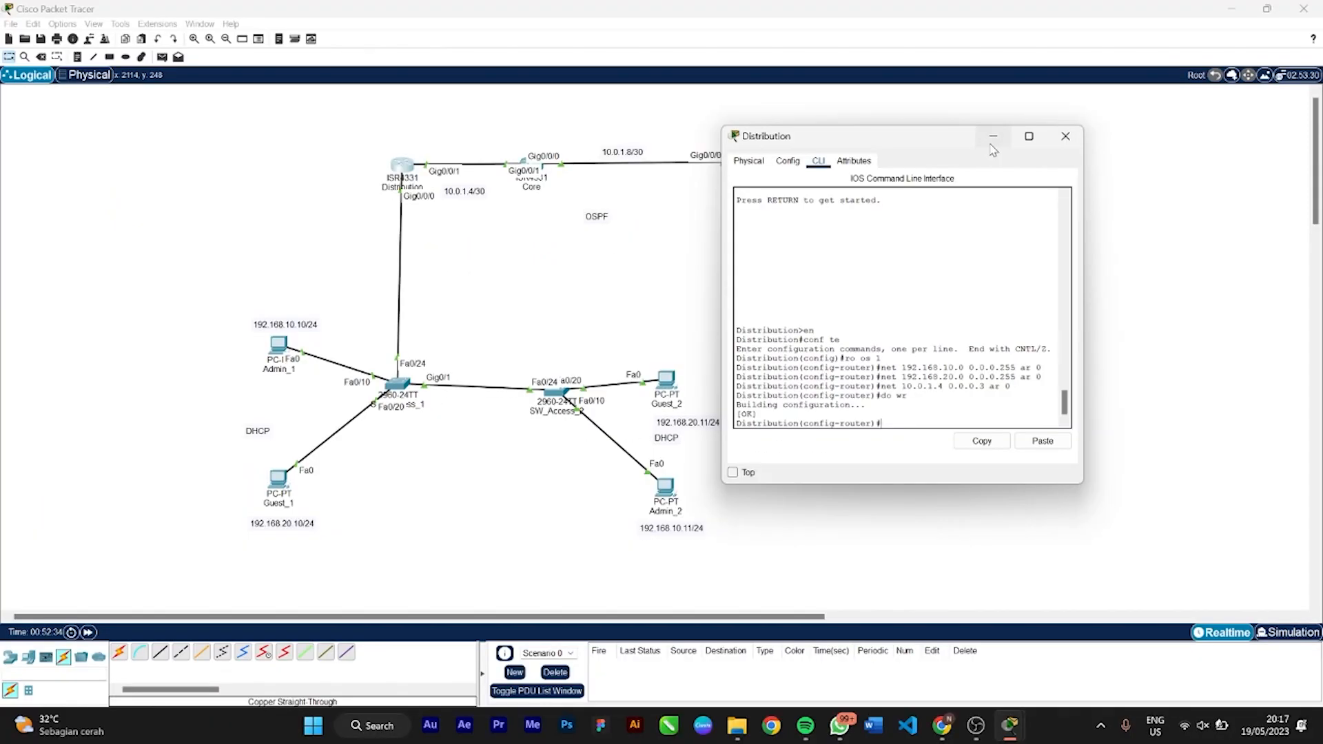
left_click(987, 60)
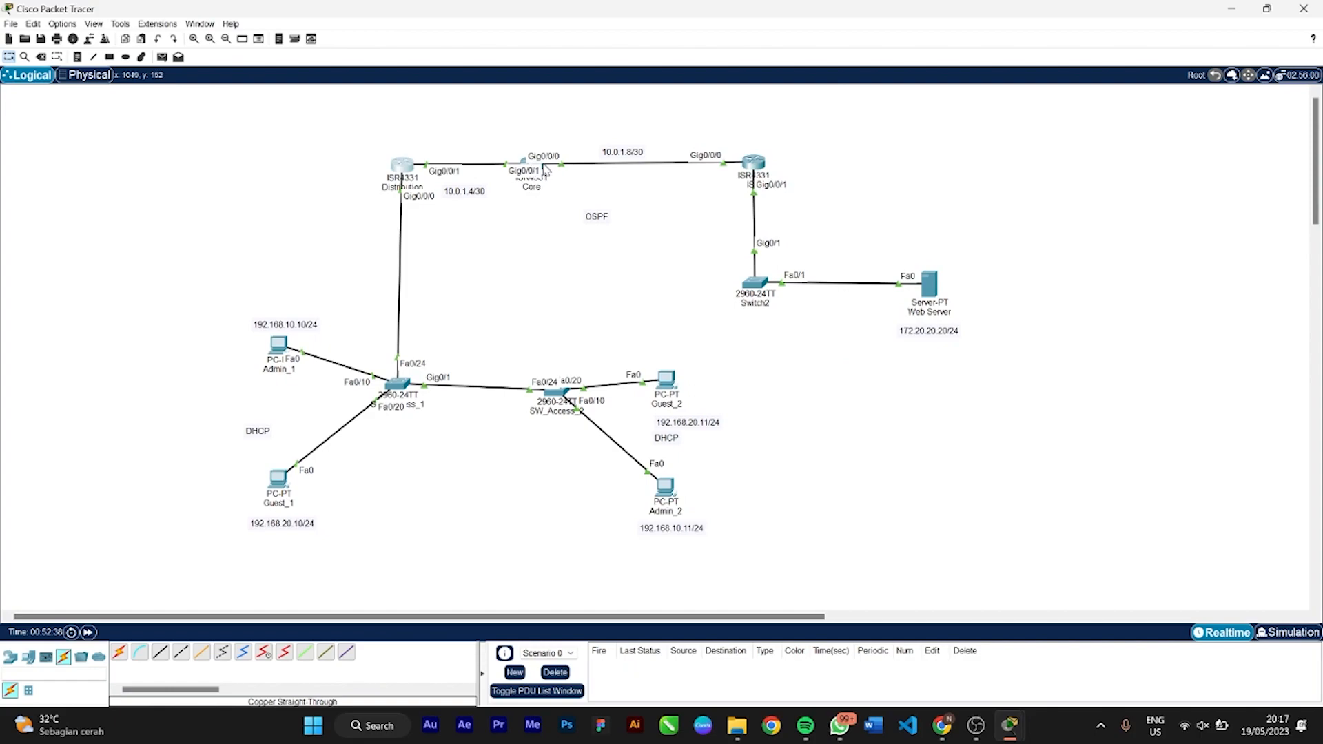
Open the Core router's command line and enter global configuration mode
left_click(526, 163)
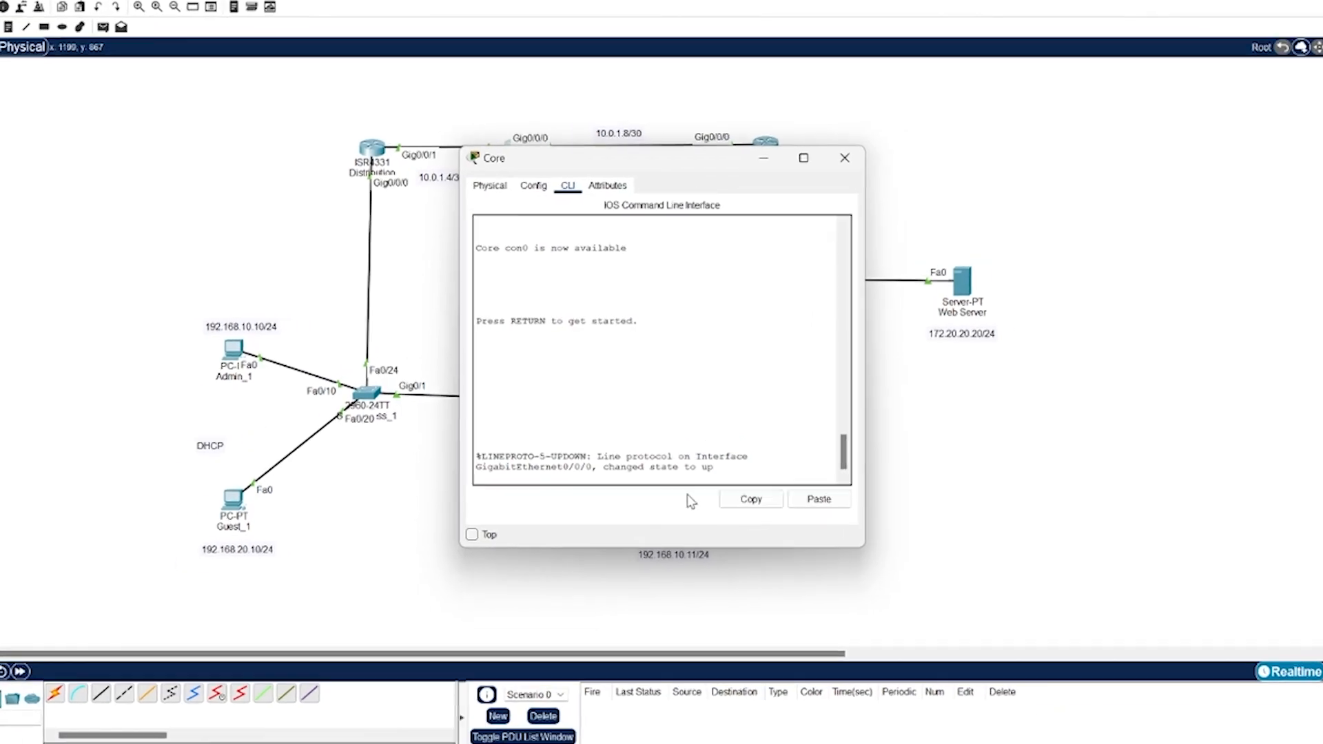
key("Return")
type("en")
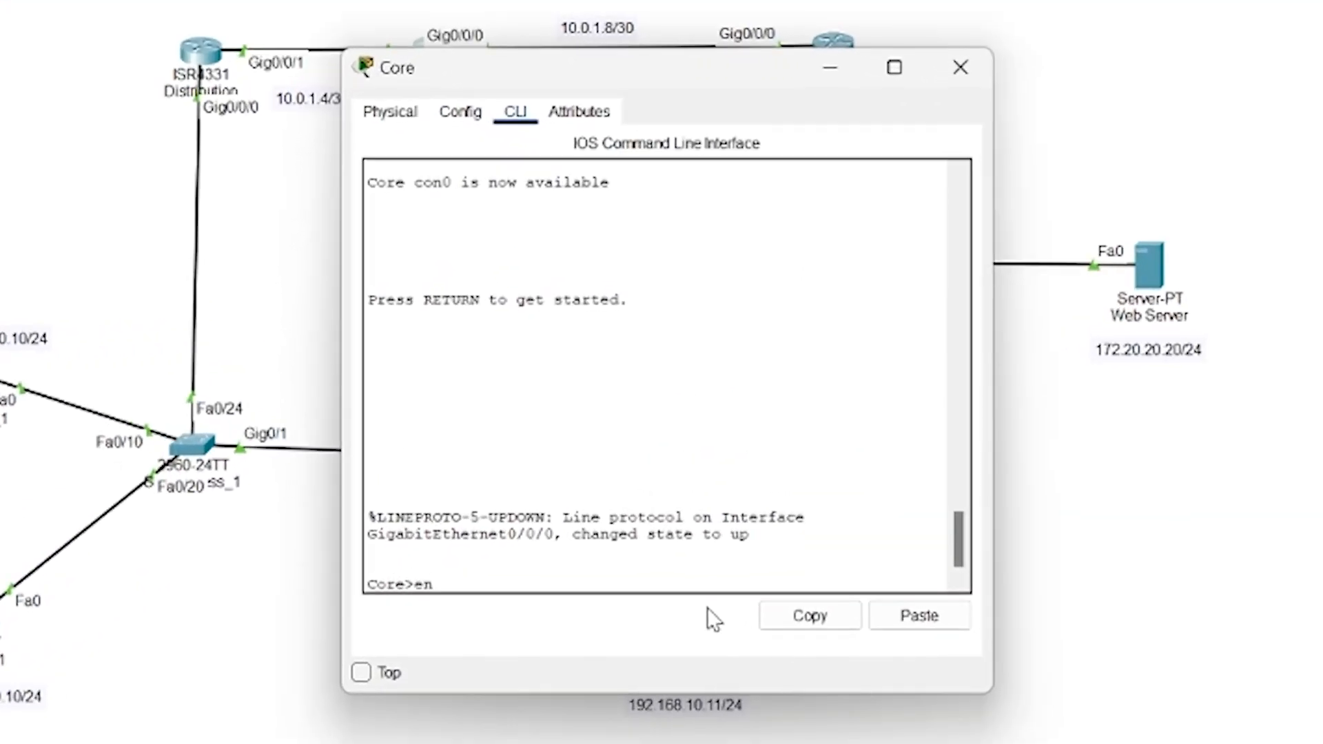
key("Return")
type("conf te")
key("Return")
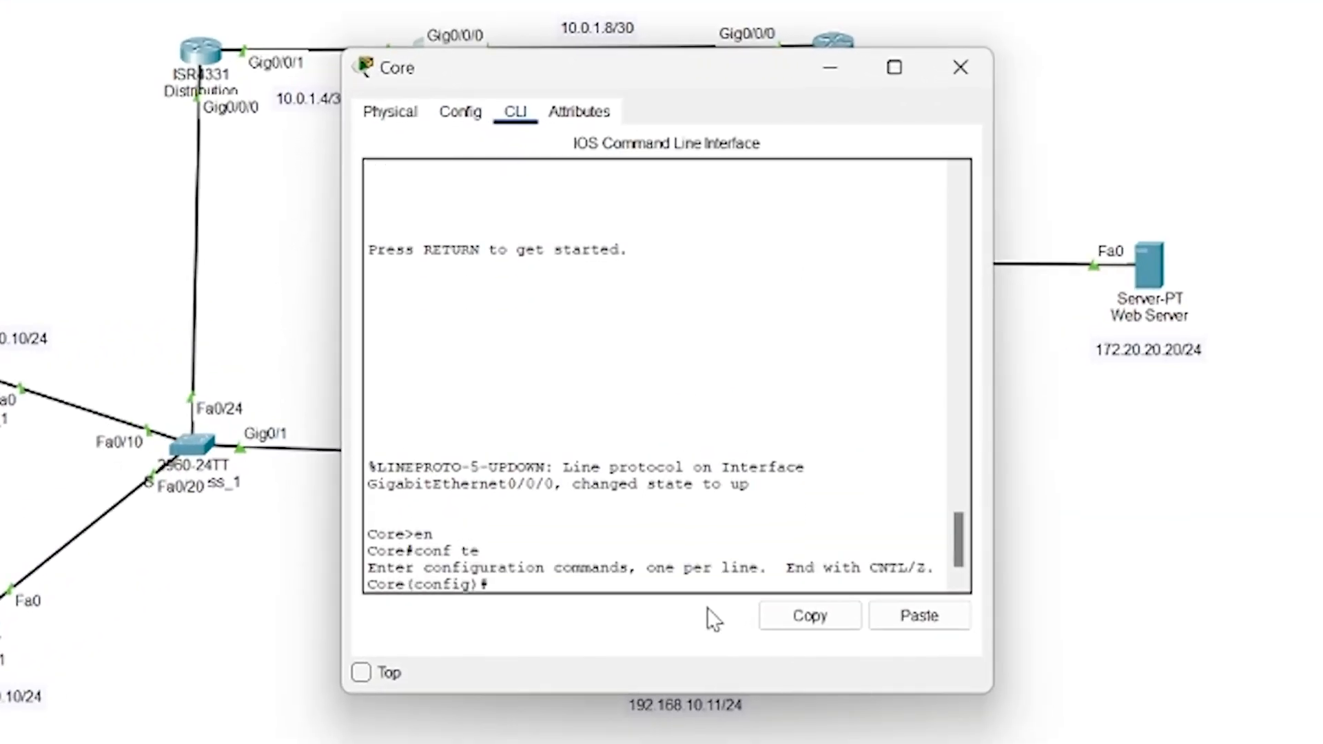
Start OSPF process 1 on the Core router and advertise network 10.0.1.4 with wildcard 0.0.0.3 in area 0
type("ro os 1")
key("Return")
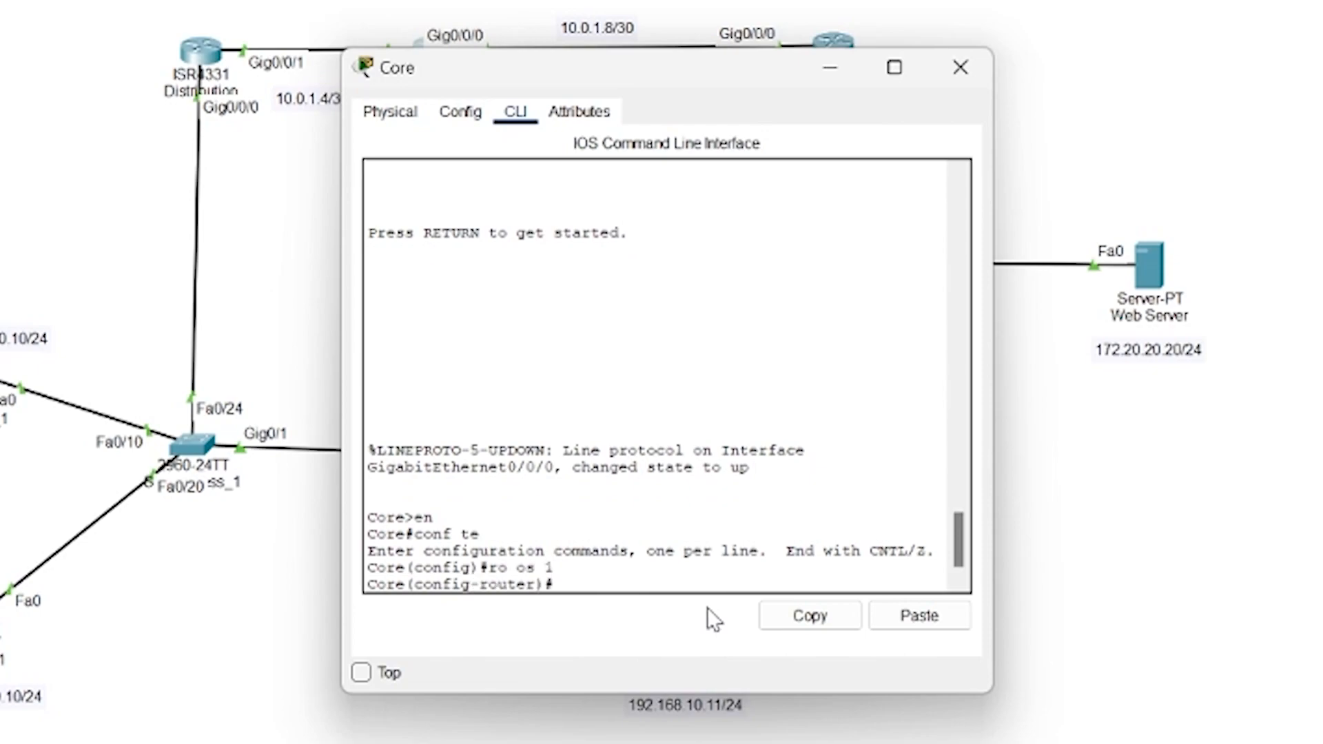
type("net 10.0.1.4")
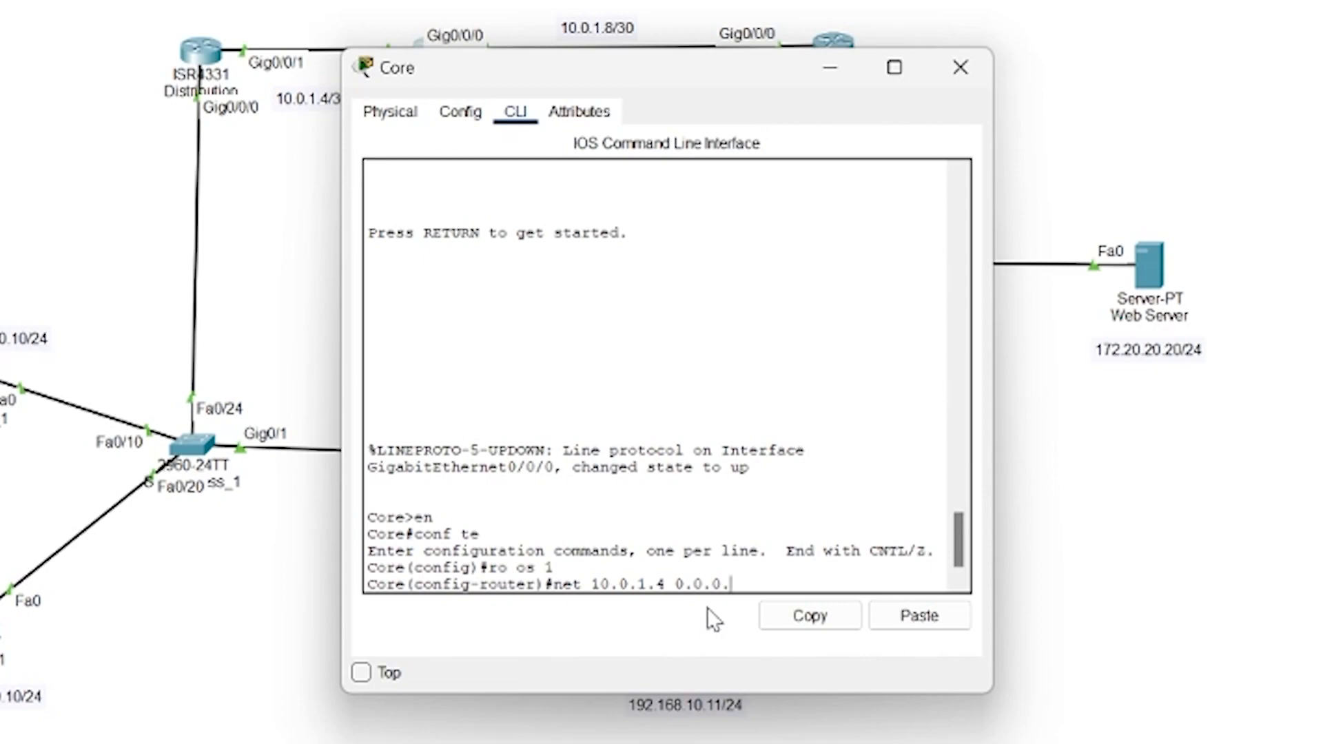
type("0.0.0.3 ar 0")
key("Return")
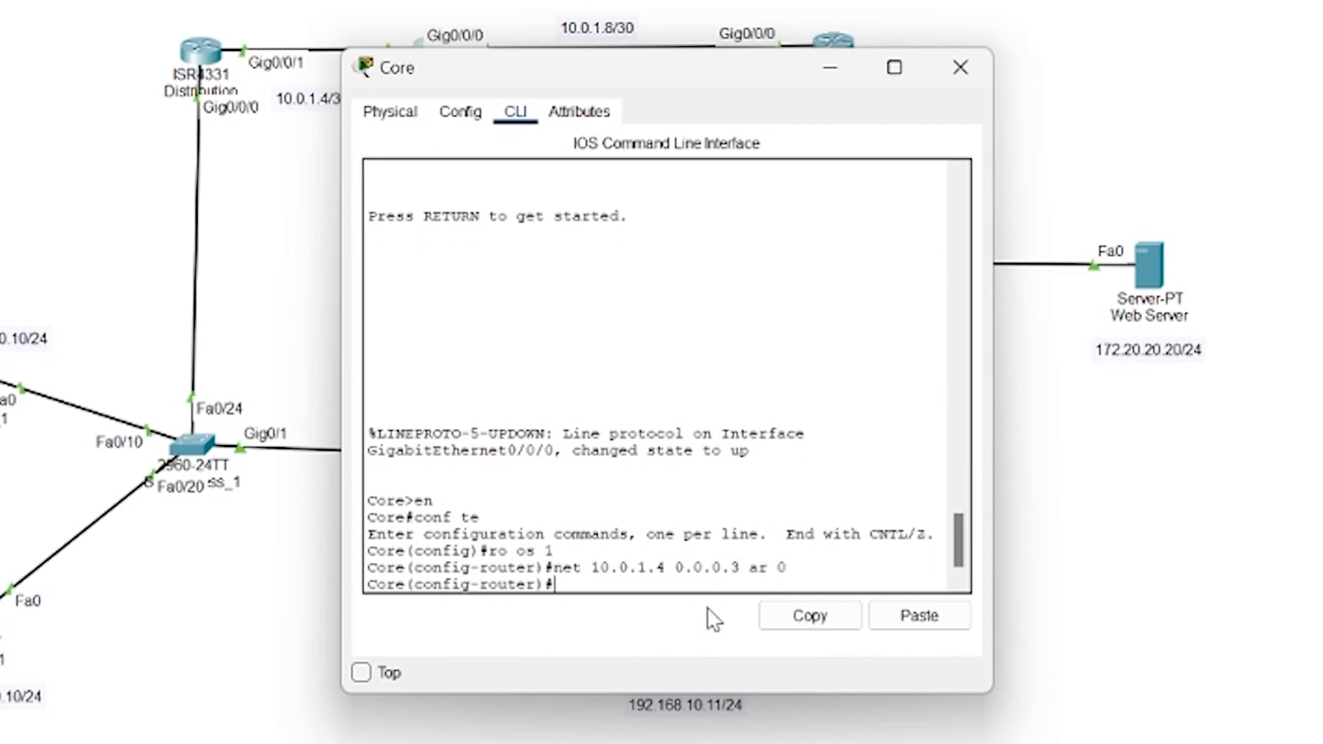
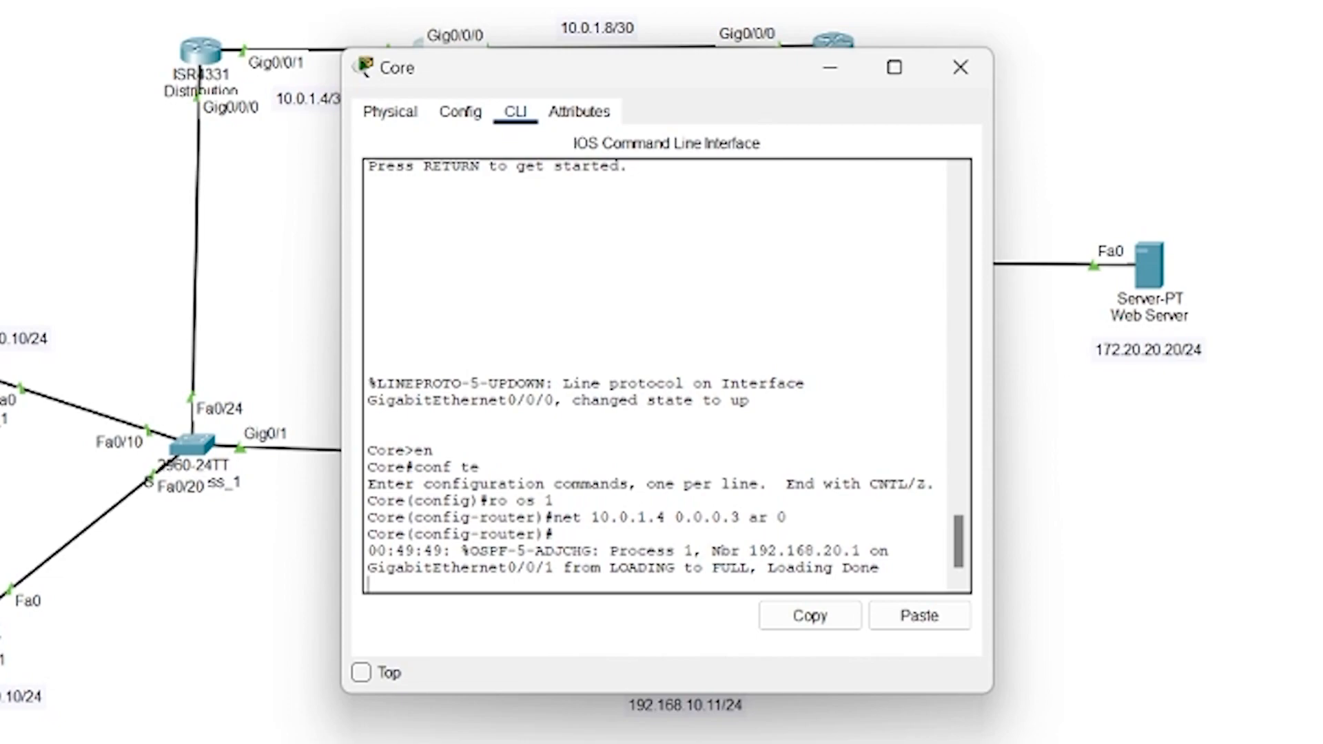
key("Return")
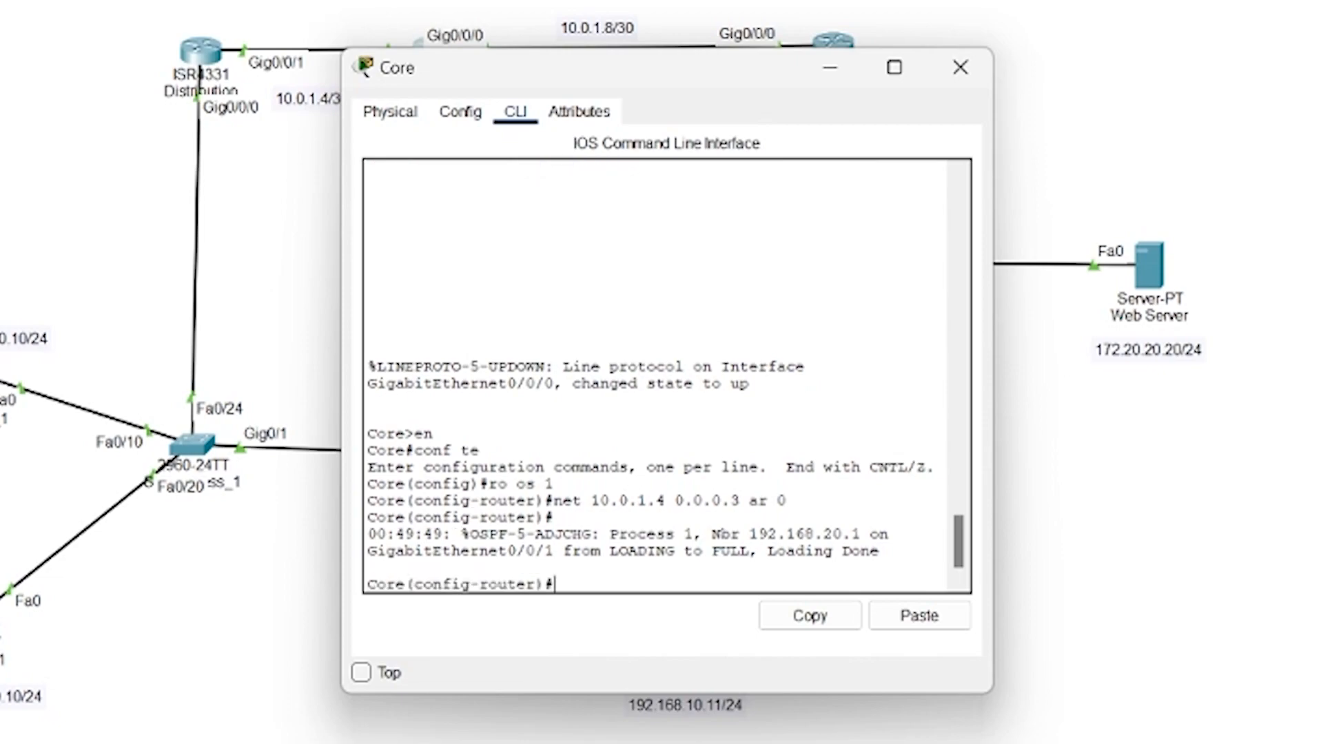
Advertise network 10.0.1.8 with wildcard 0.0.0.3 in OSPF area 0 on the Core router
key("Up")
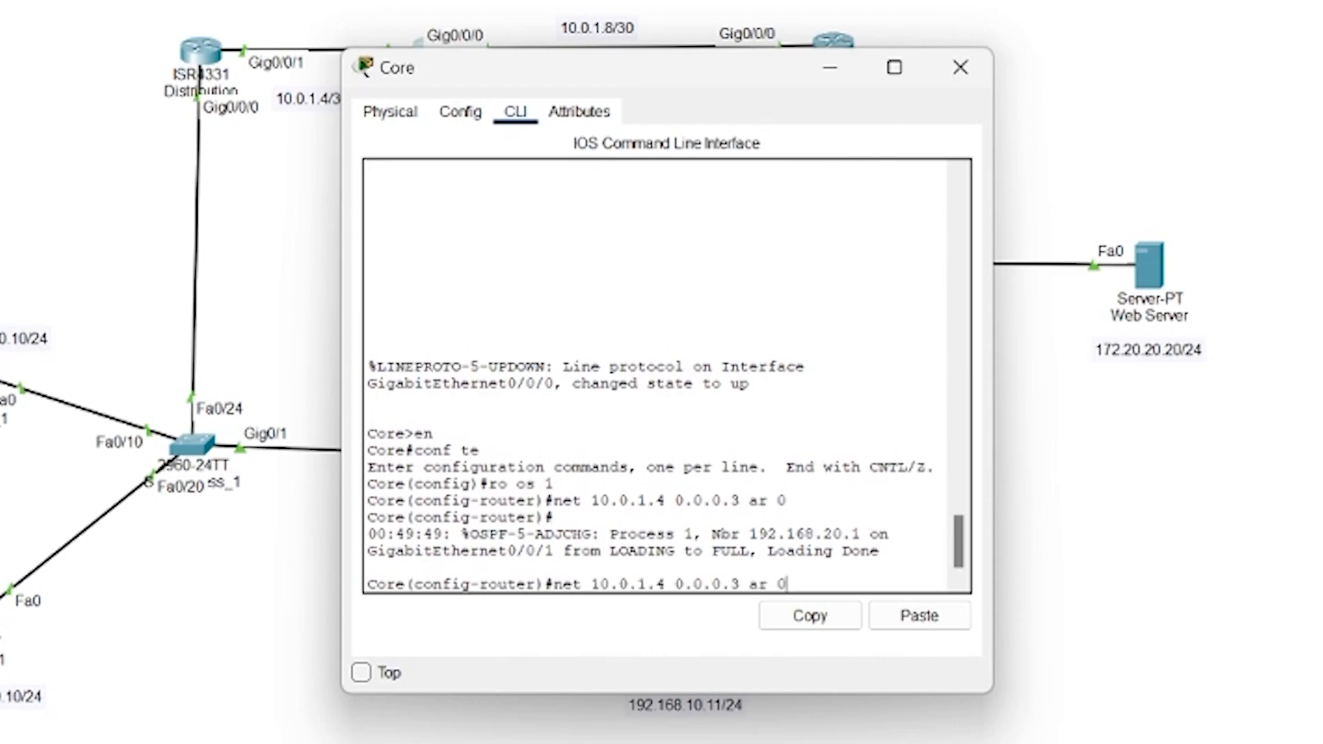
key("Left")
key("Left")
key("Left")
key("Left")
key("Left")
key("Left")
key("Left")
key("Left")
key("Left")
key("Left")
key("Left")
key("Left")
key("Left")
key("BackSpace")
type("8")
key("Return")
Save the Core router's running configuration and close its window
type("do wr")
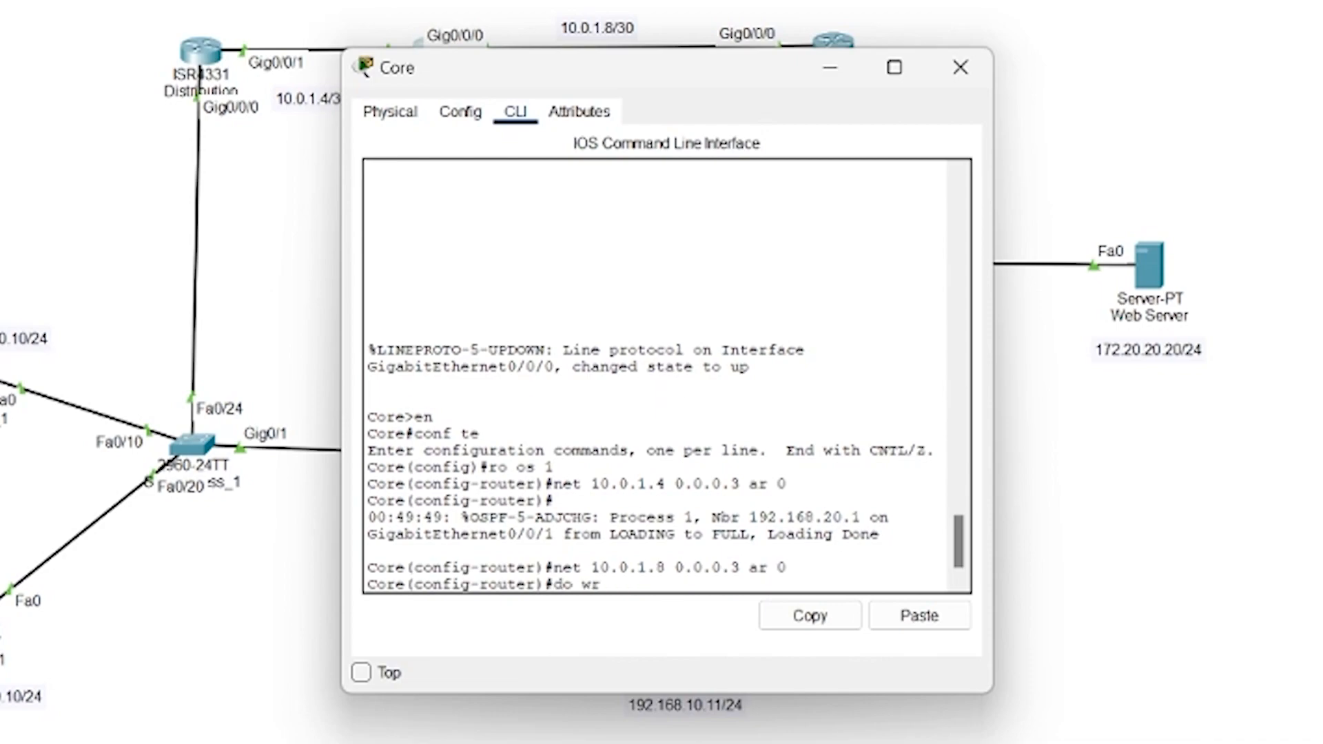
key("Return")
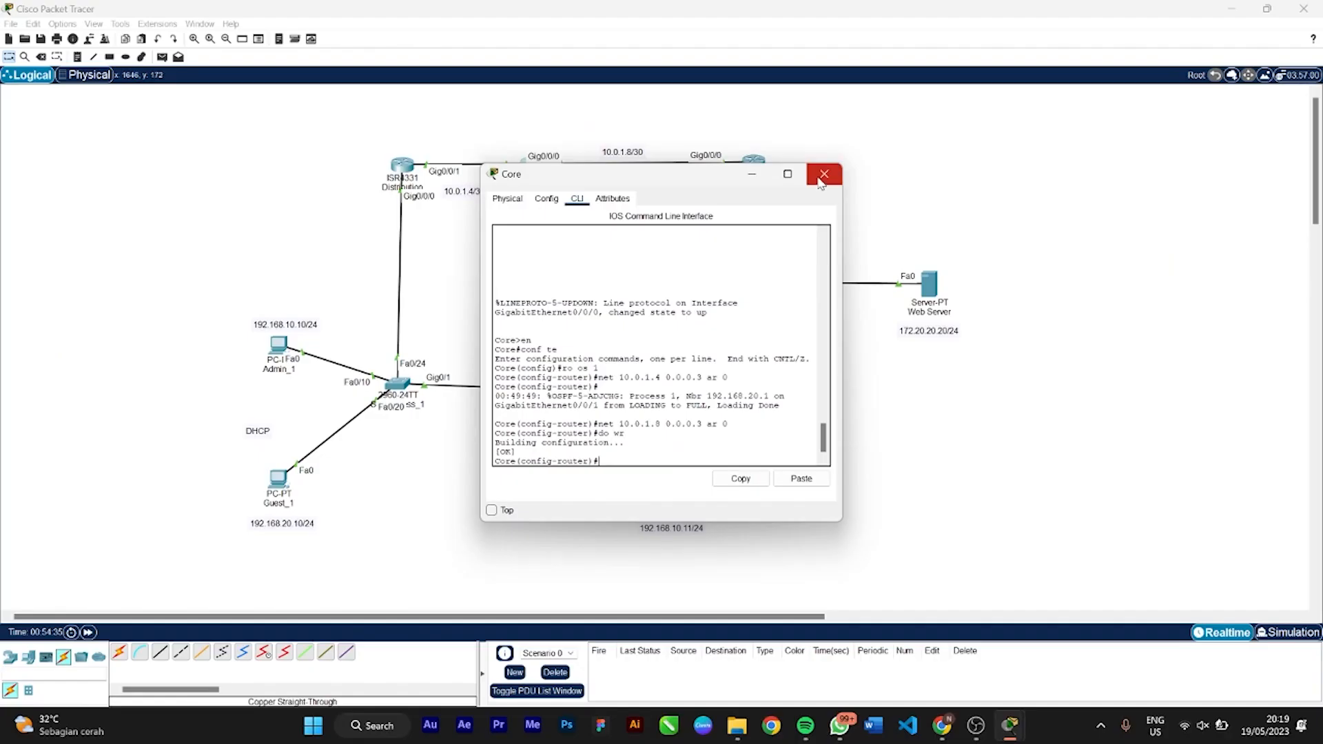
left_click(961, 67)
Start OSPF process 1 on the ISP router and advertise network 10.0.1.8 with wildcard 0.0.0.3 in area 0
left_click(760, 166)
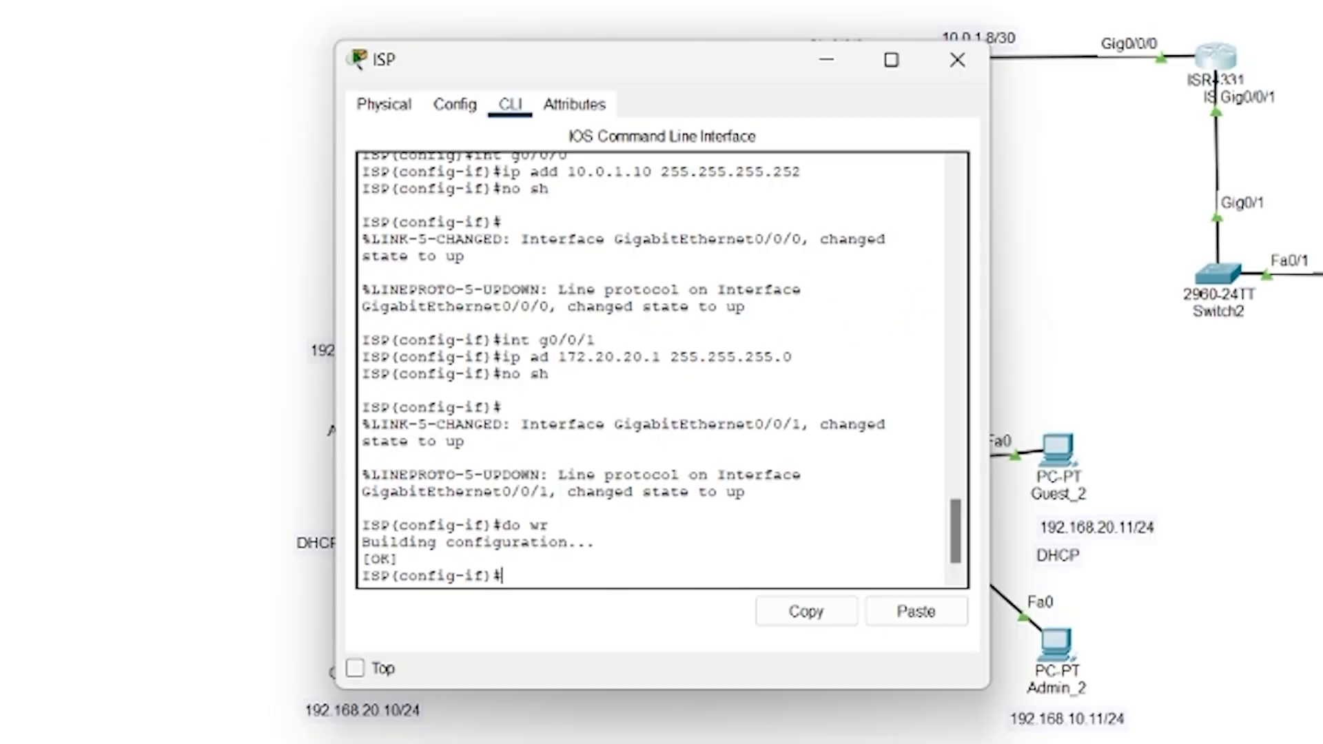
type("ro os 1")
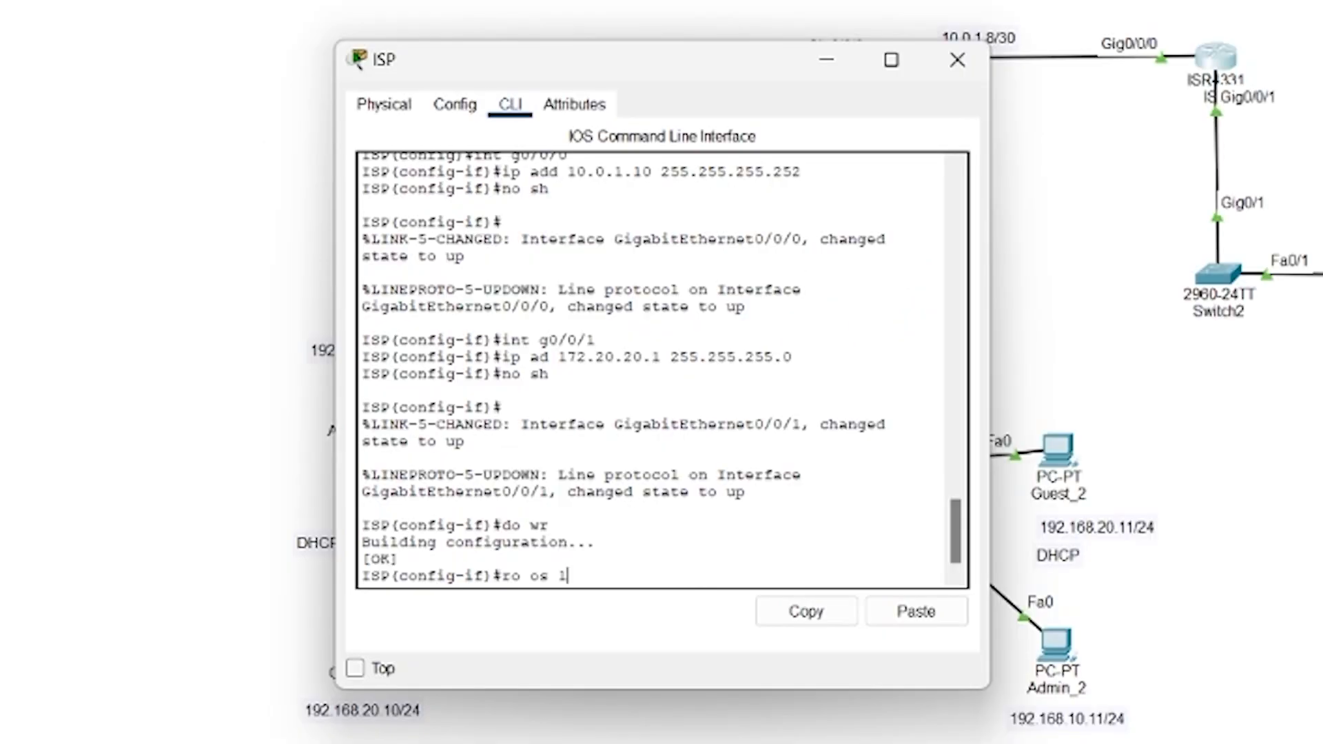
key("Return")
type("net 10.0.1")
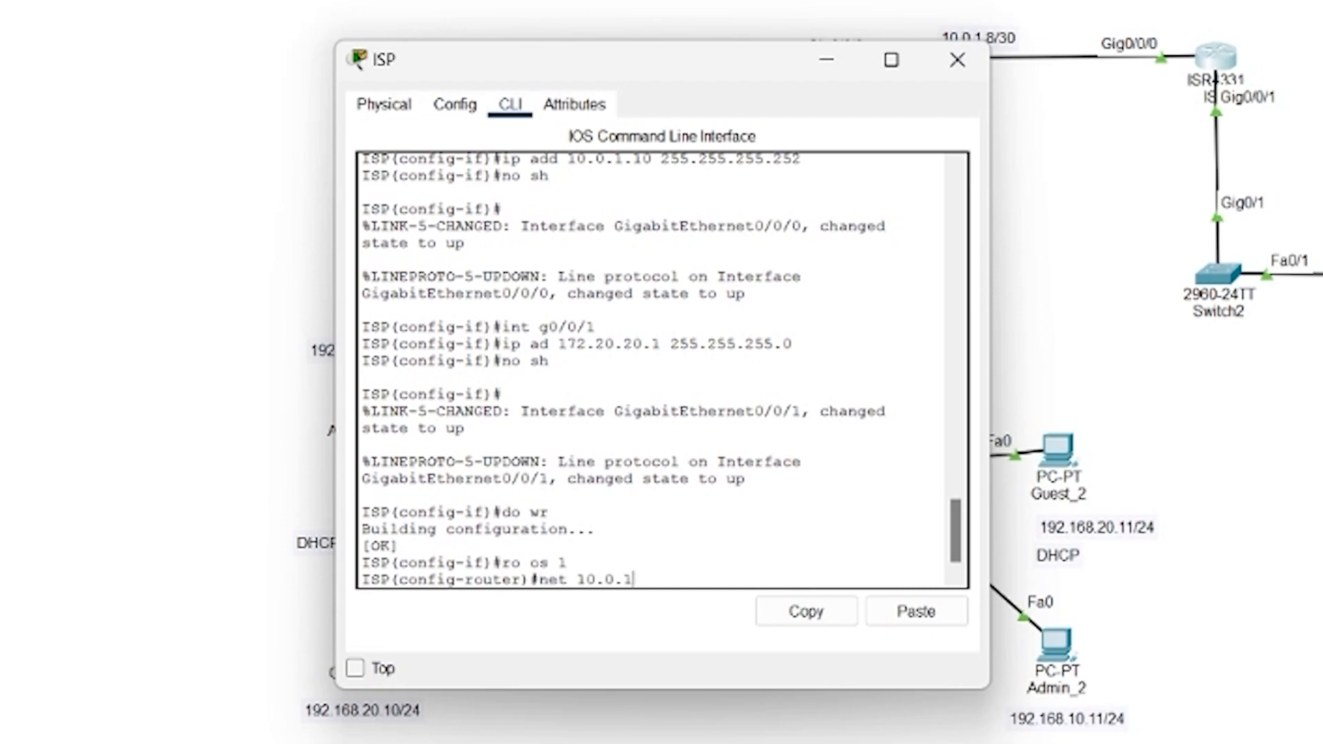
type(".8 0.0.0.3 ar 0")
key("Return")
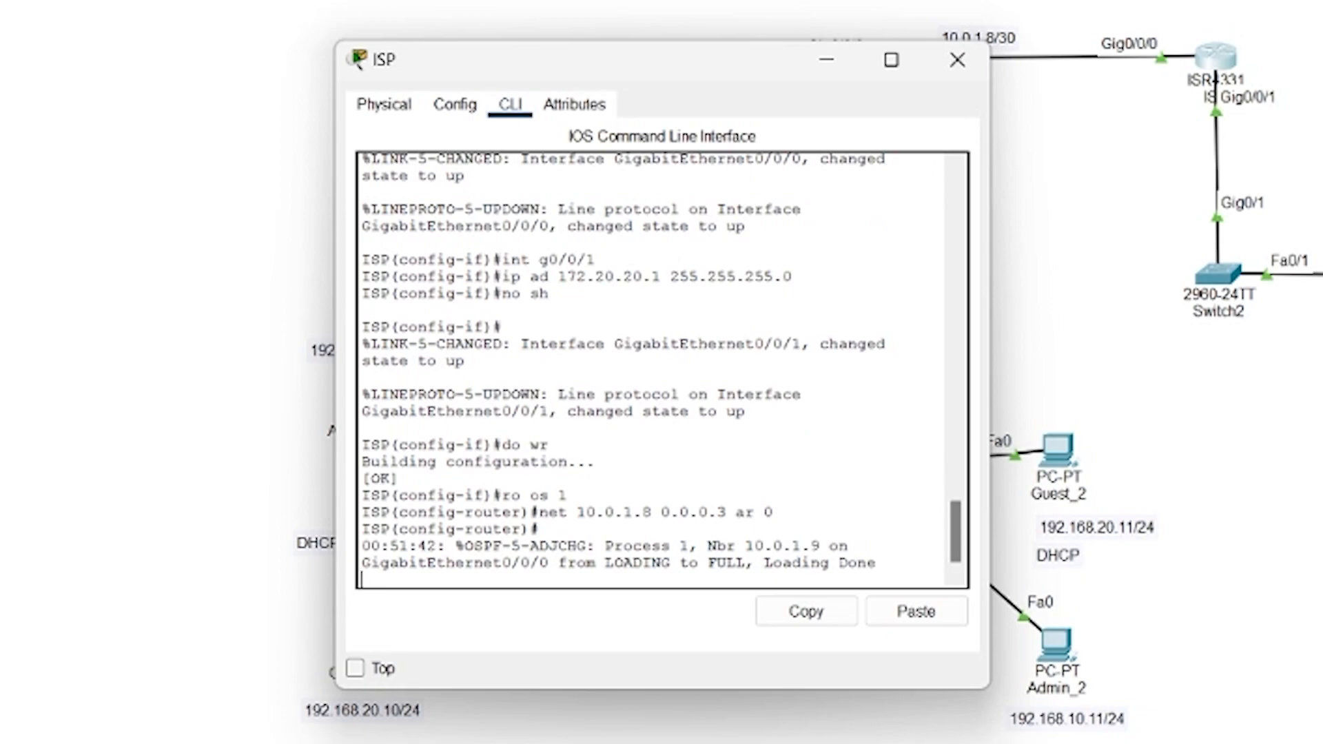
key("Return")
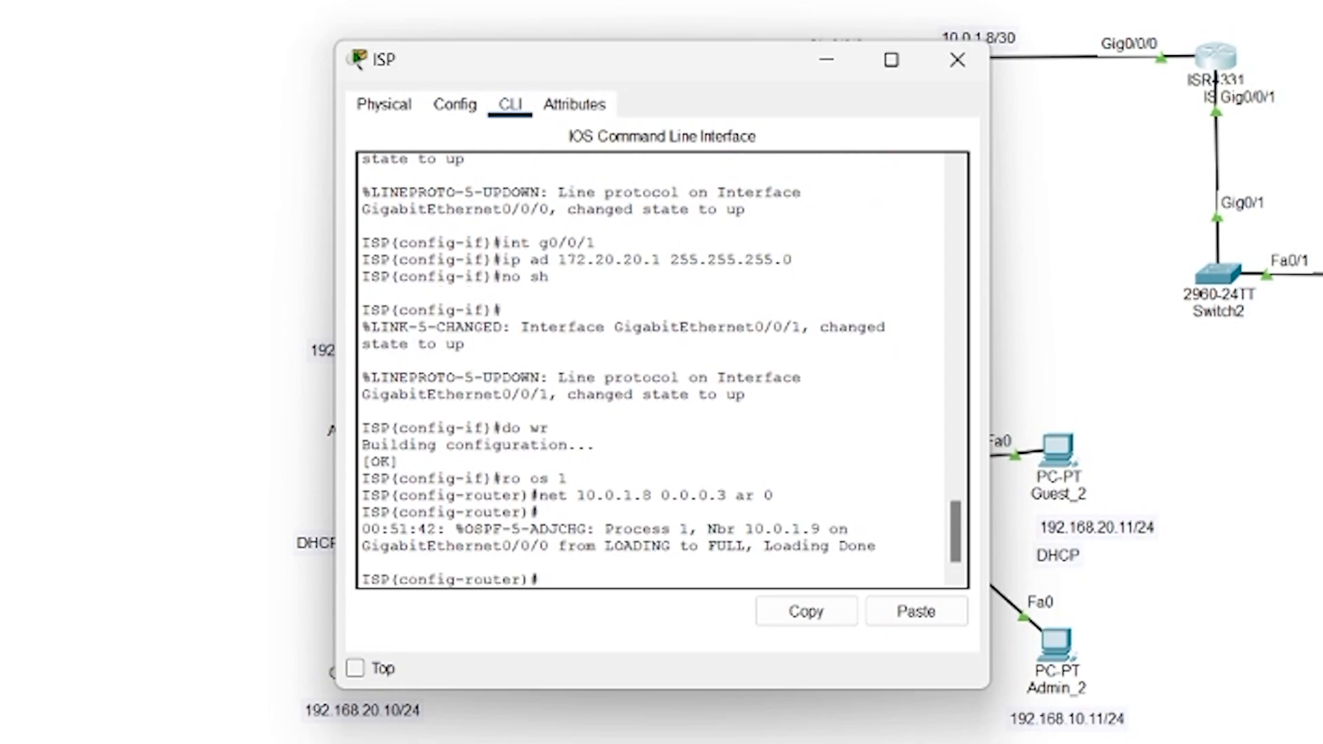
Advertise network 172.20.20.0 with wildcard 0.0.0.255 in OSPF area 0 on the ISP router
type("net 172.20.20.0 0.0.0.255")
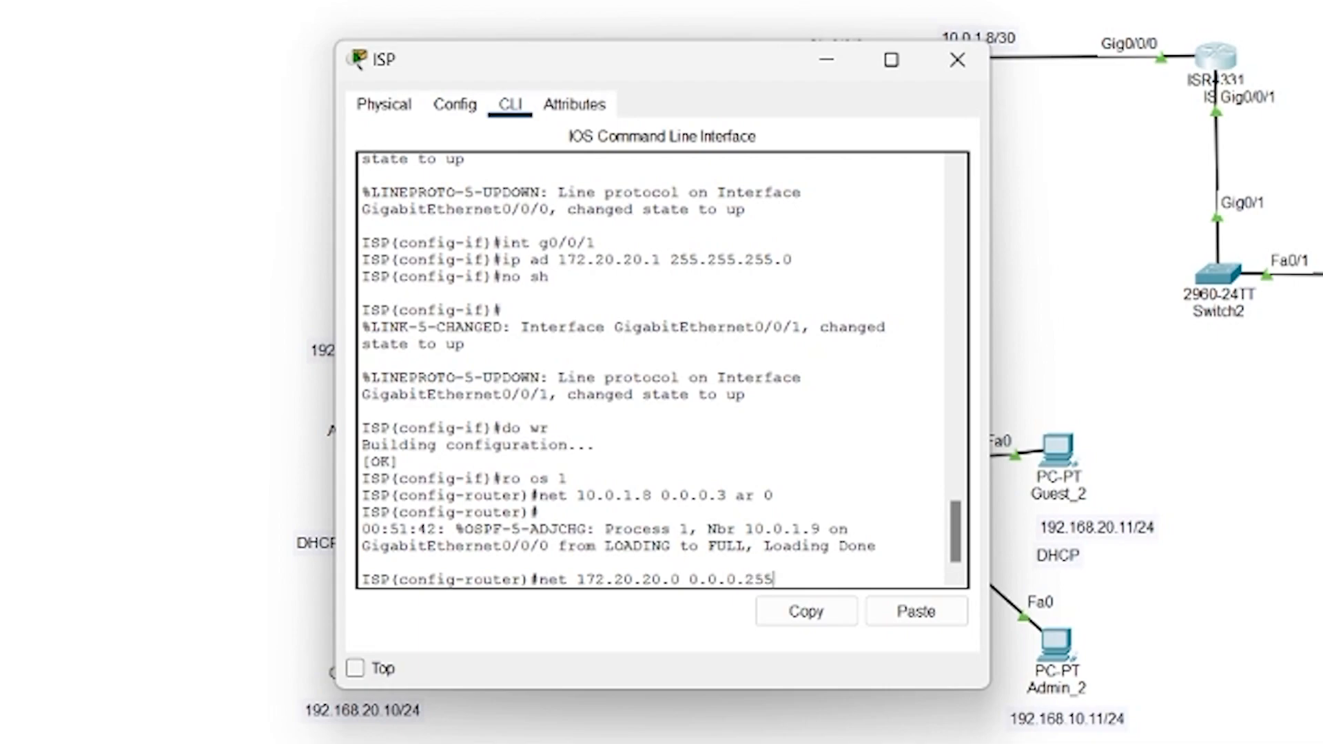
type("ar 0")
key("Return")
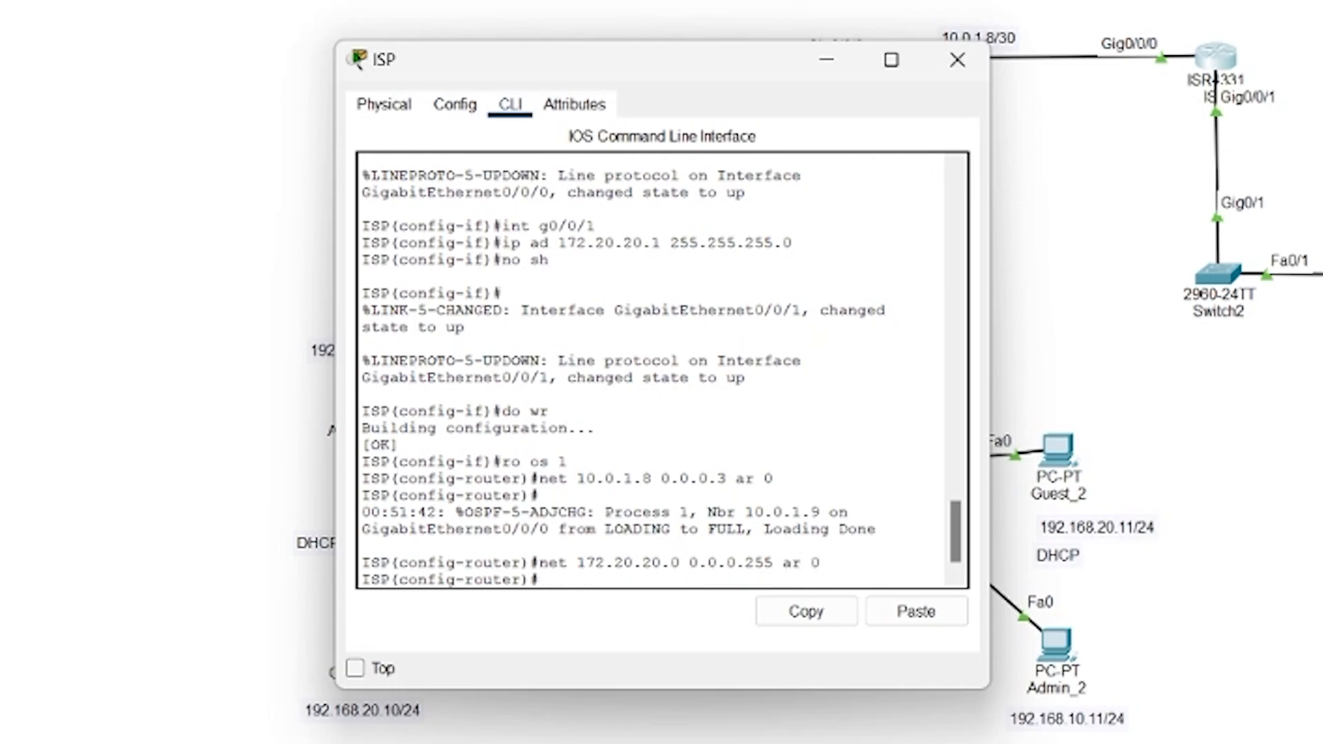
Save the ISP router's OSPF configuration and close its window
type("do wr")
key("Return")
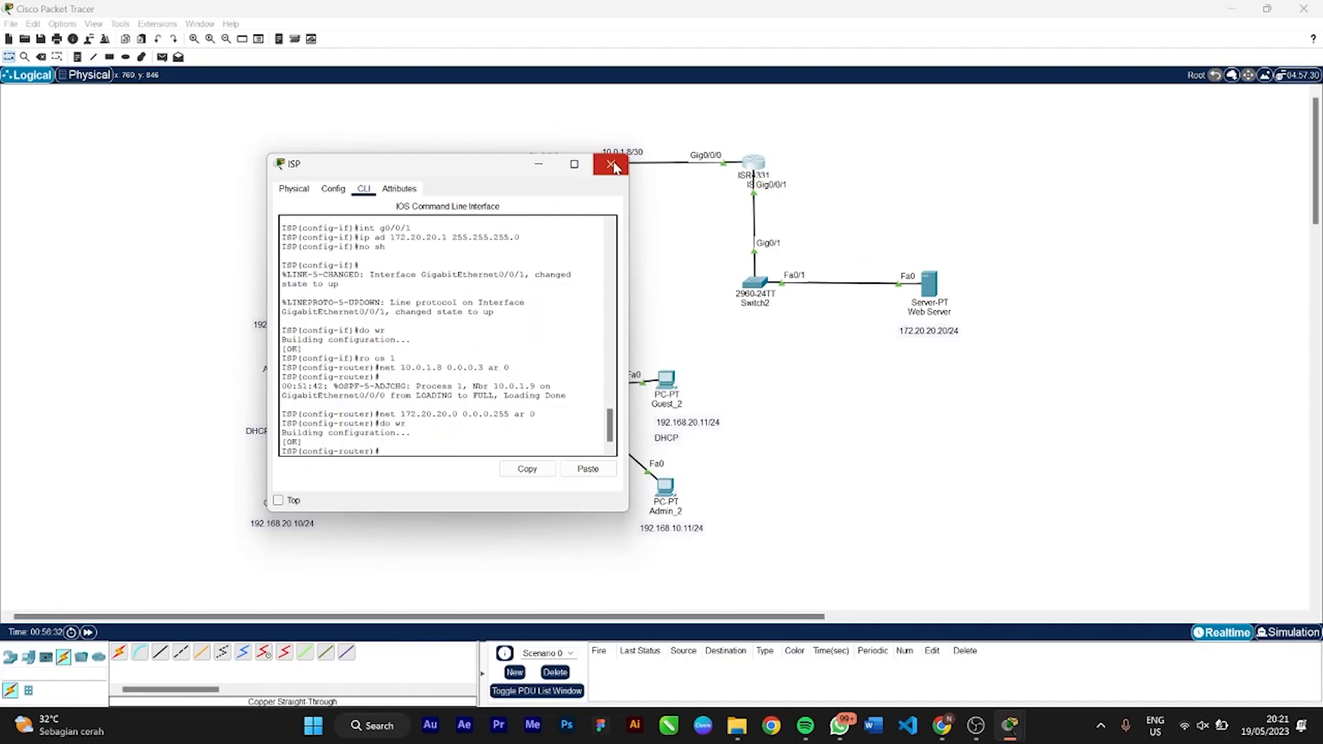
left_click(957, 60)
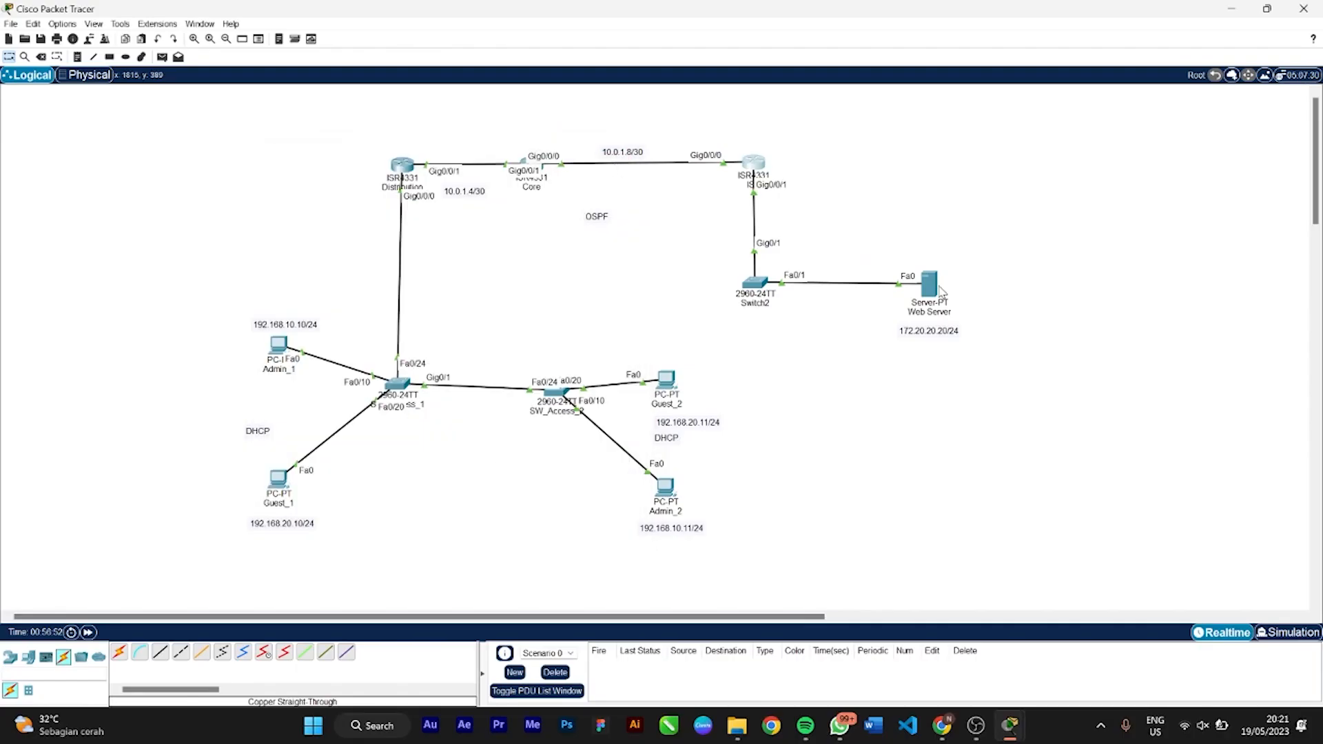
Give the Web Server the static IPv4 address 172.20.20.20 with subnet mask 255.255.255.0
left_click(929, 283)
left_click(630, 199)
left_click(526, 254)
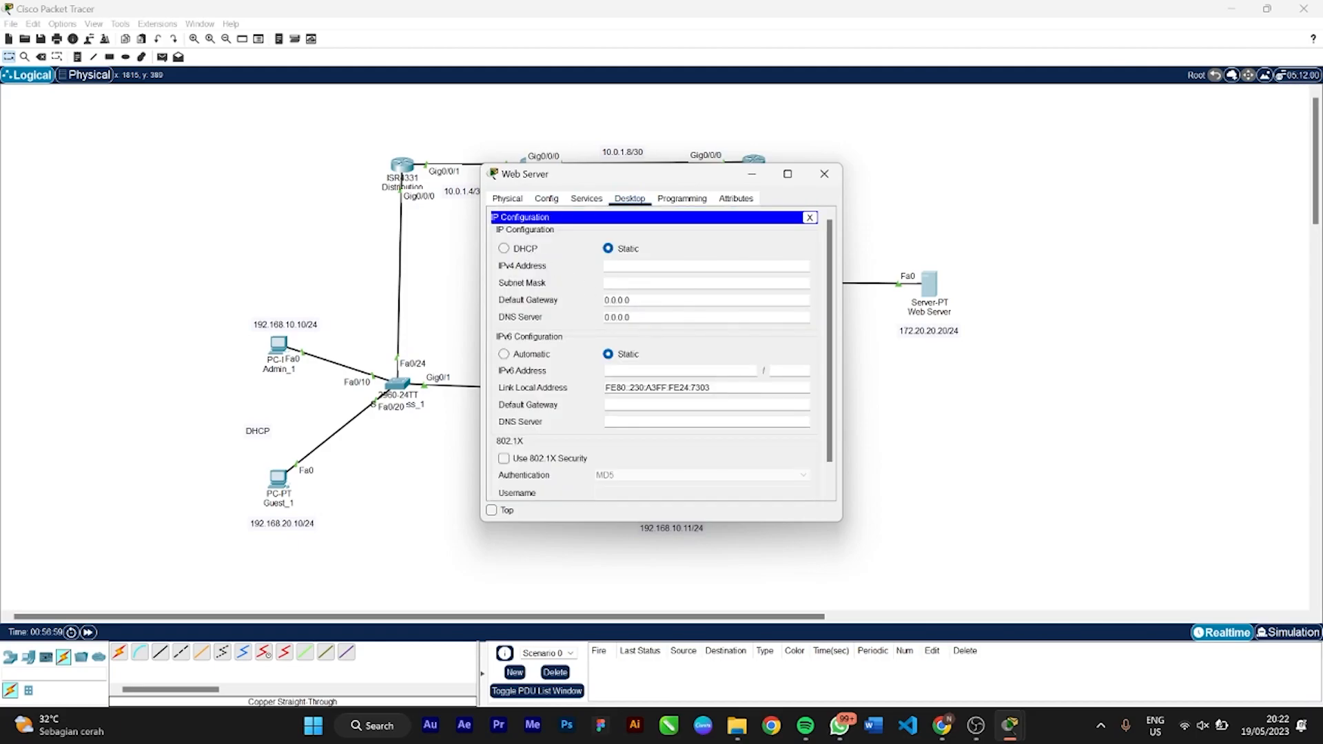
type("172.20.20.20")
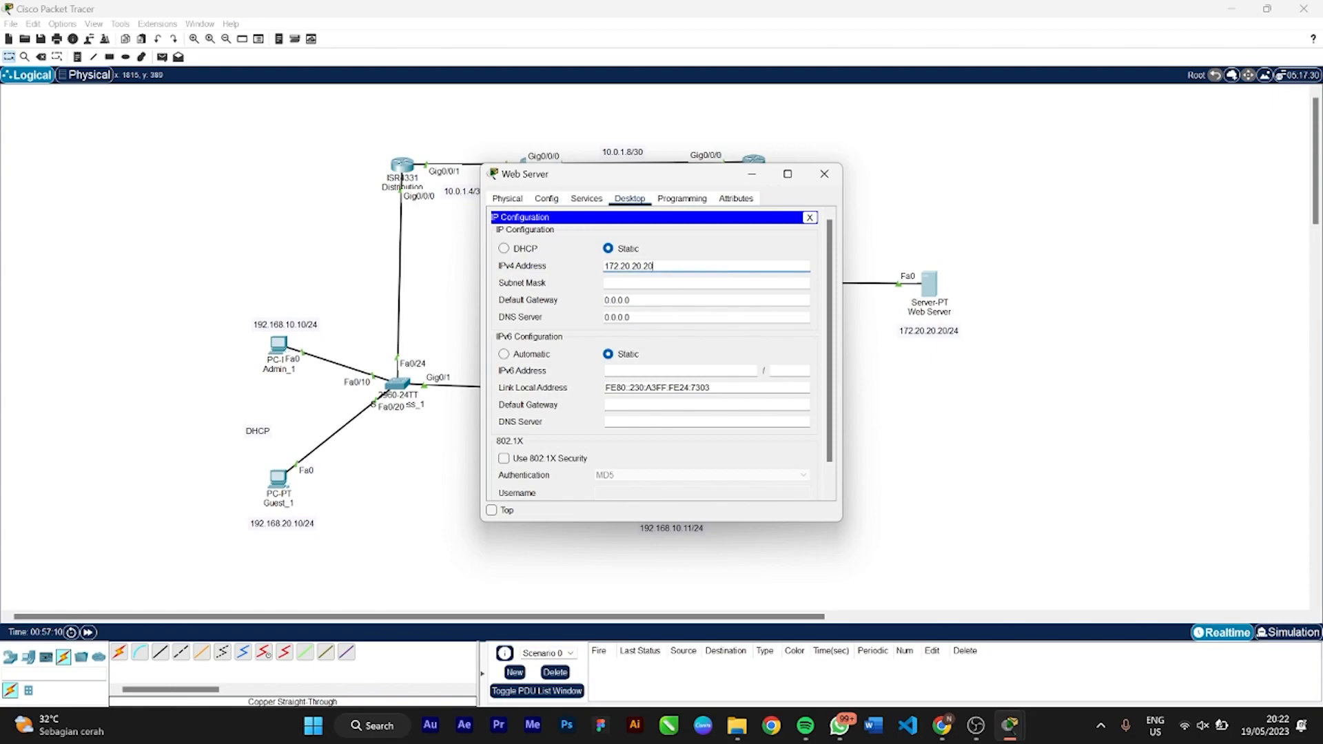
left_click(677, 284)
type("255")
type(".255.255.0")
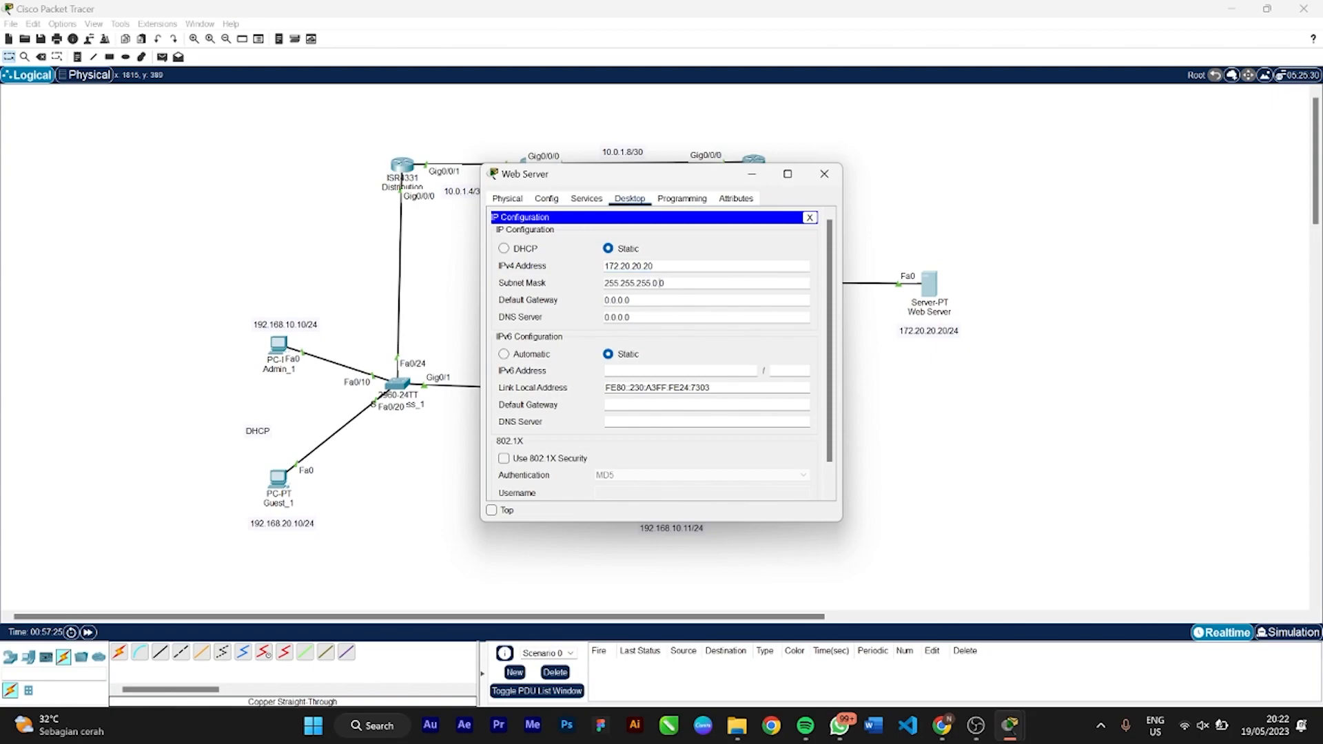
Set the Web Server's default gateway to 172.20.20.1 and its DNS server to 172.20.20.100
key("ctrl+a")
key("BackSpace")
type("172.20")
left_click(631, 318)
key("ctrl+a")
key("BackSpace")
type("172.20.20.100")
Keep the Web Server window on top and place a new server above the Web Server in the topology
left_click(492, 511)
left_click(28, 657)
left_click_drag(160, 654, 930, 193)
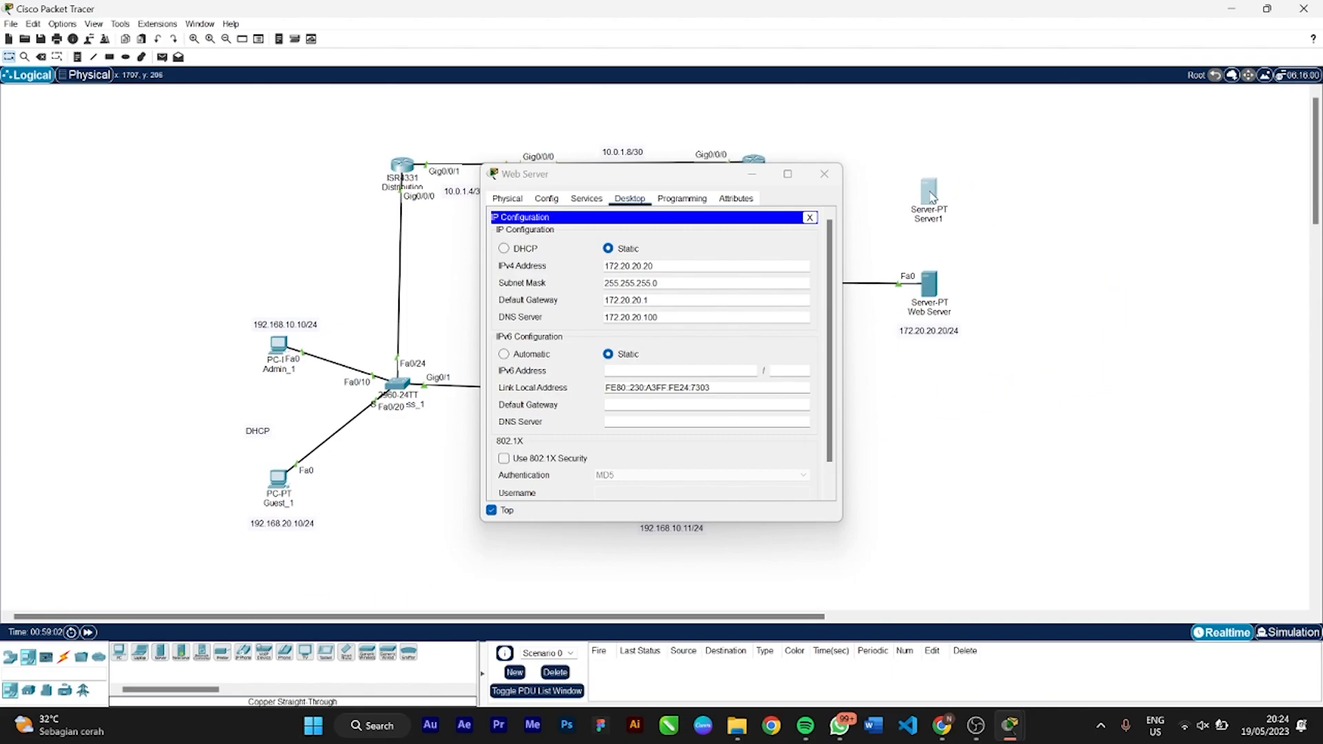
Rename the new server as DNS Server
left_click(934, 219)
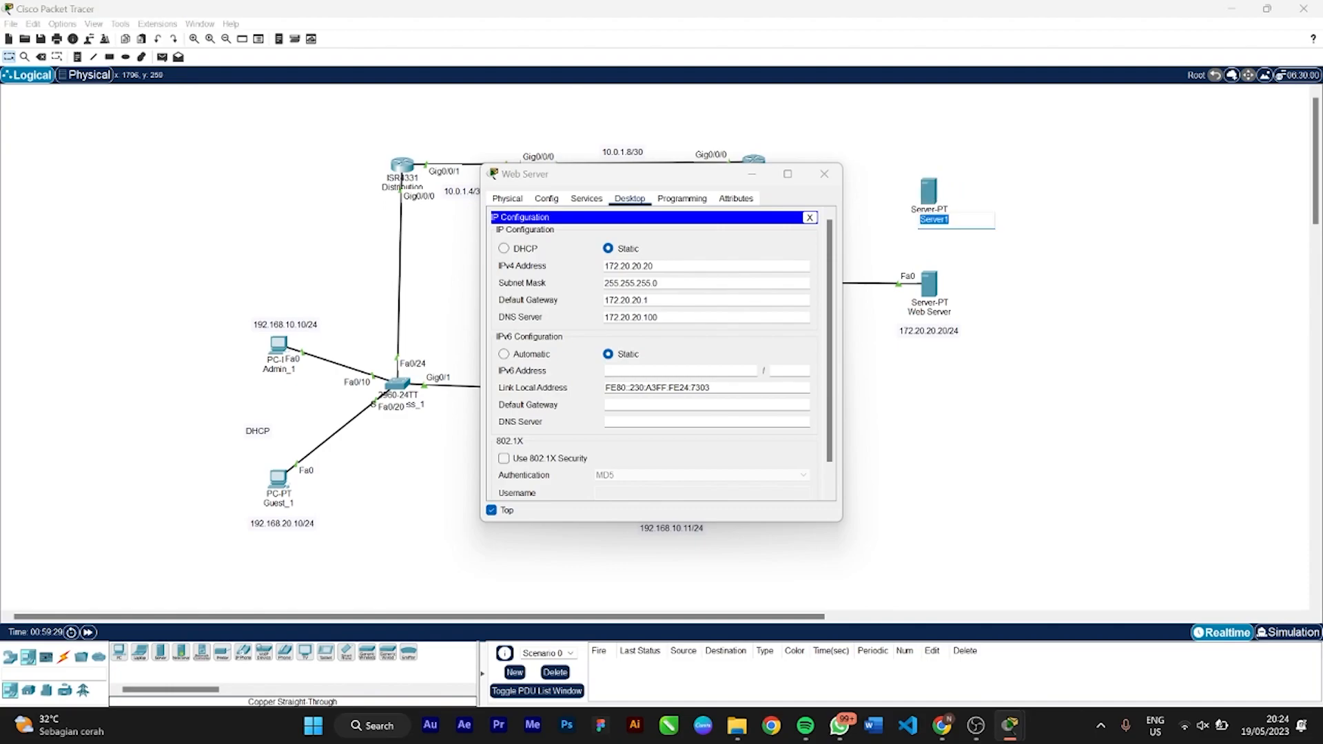
key("Caps_Lock")
type("DB")
type("S")
key("Caps_Lock")
type("Server")
key("Return")
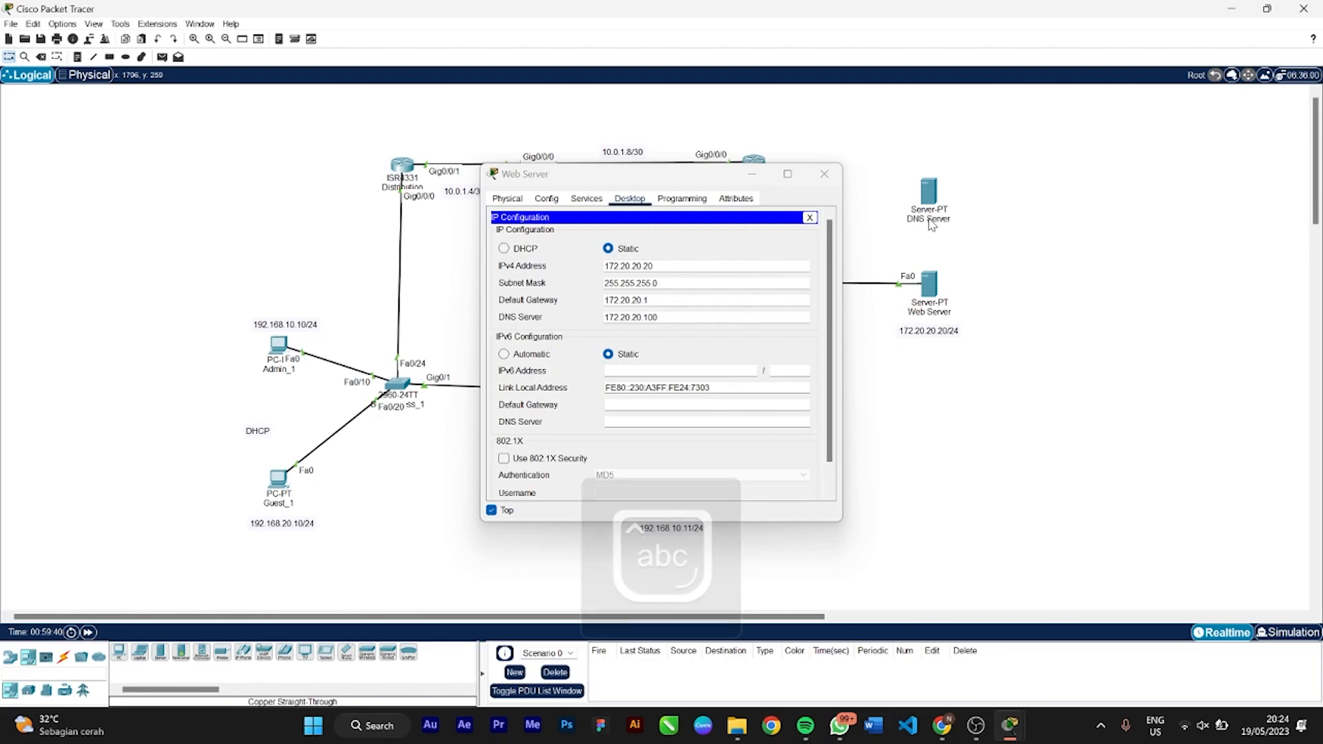
Connect FastEthernet0/2 of Switch2 to the FastEthernet0 port of the DNS Server with a copper straight-through cable
left_click(715, 338)
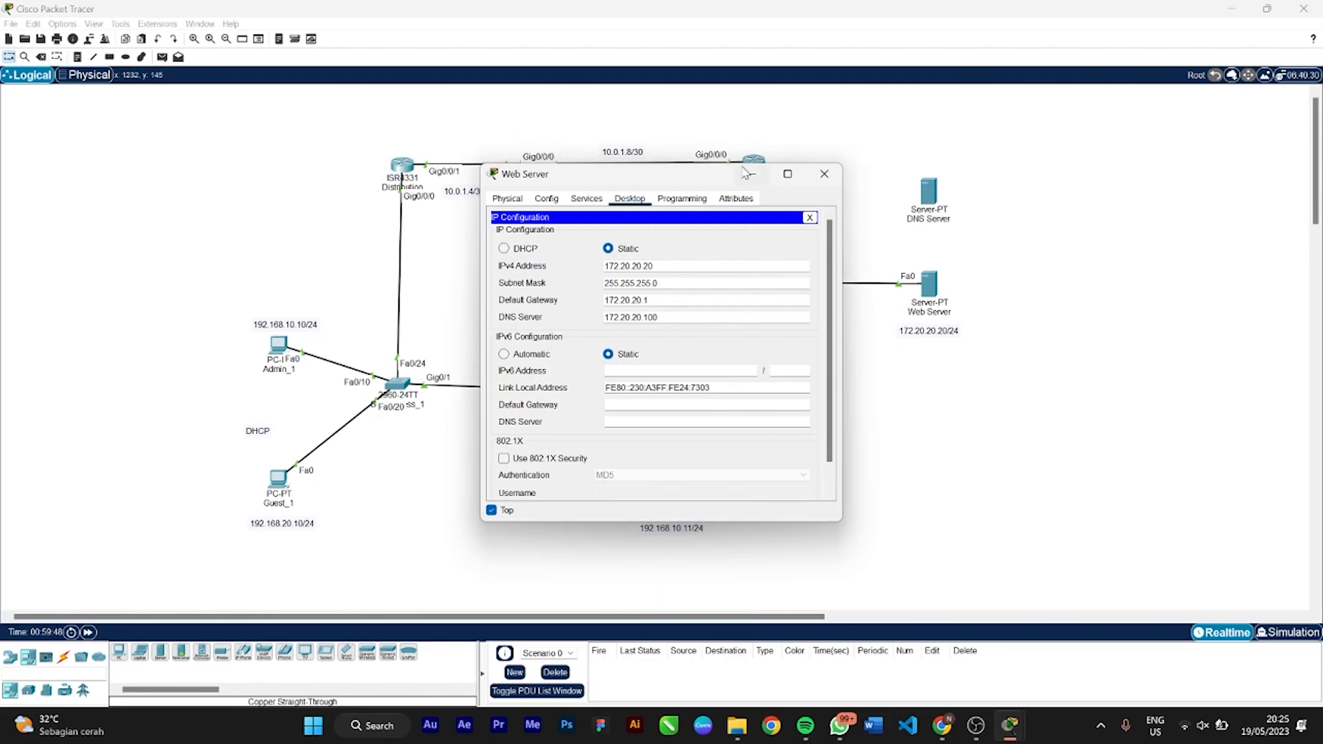
left_click_drag(665, 174, 417, 162)
left_click(63, 657)
left_click(160, 652)
left_click(755, 284)
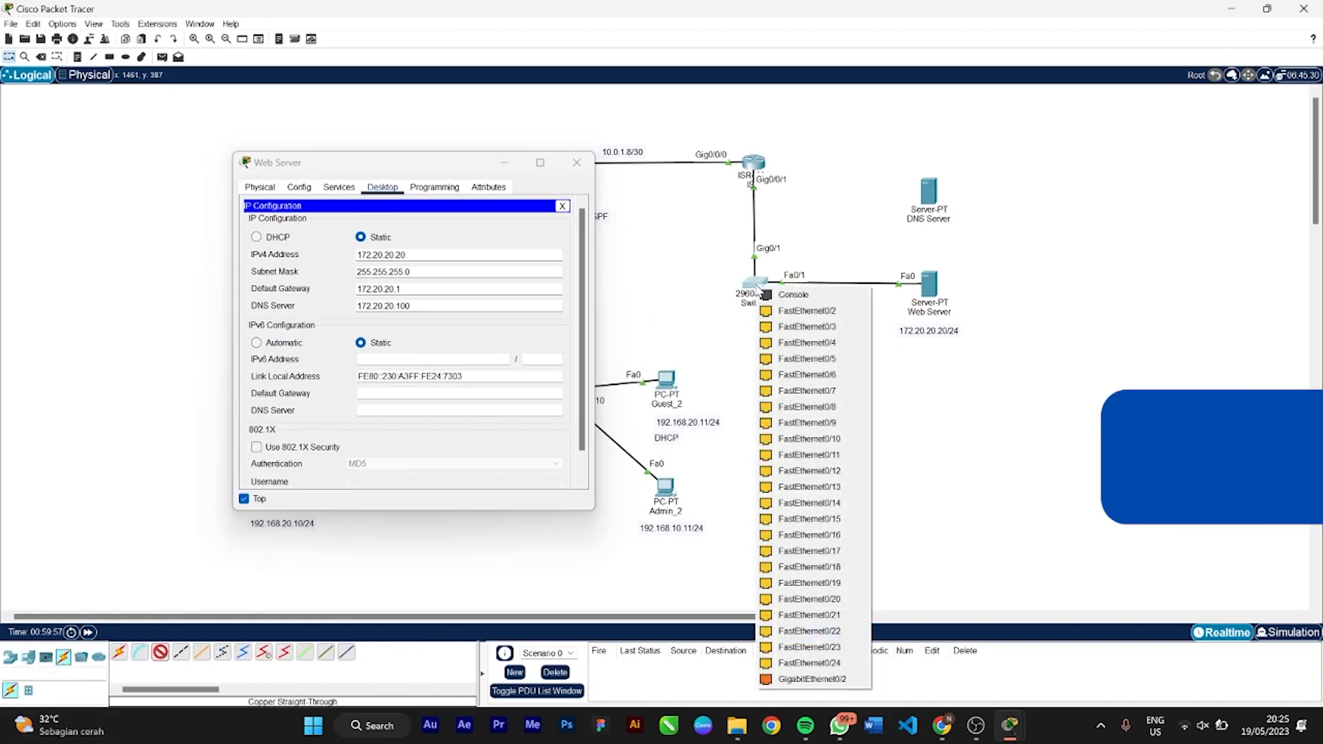
left_click(812, 313)
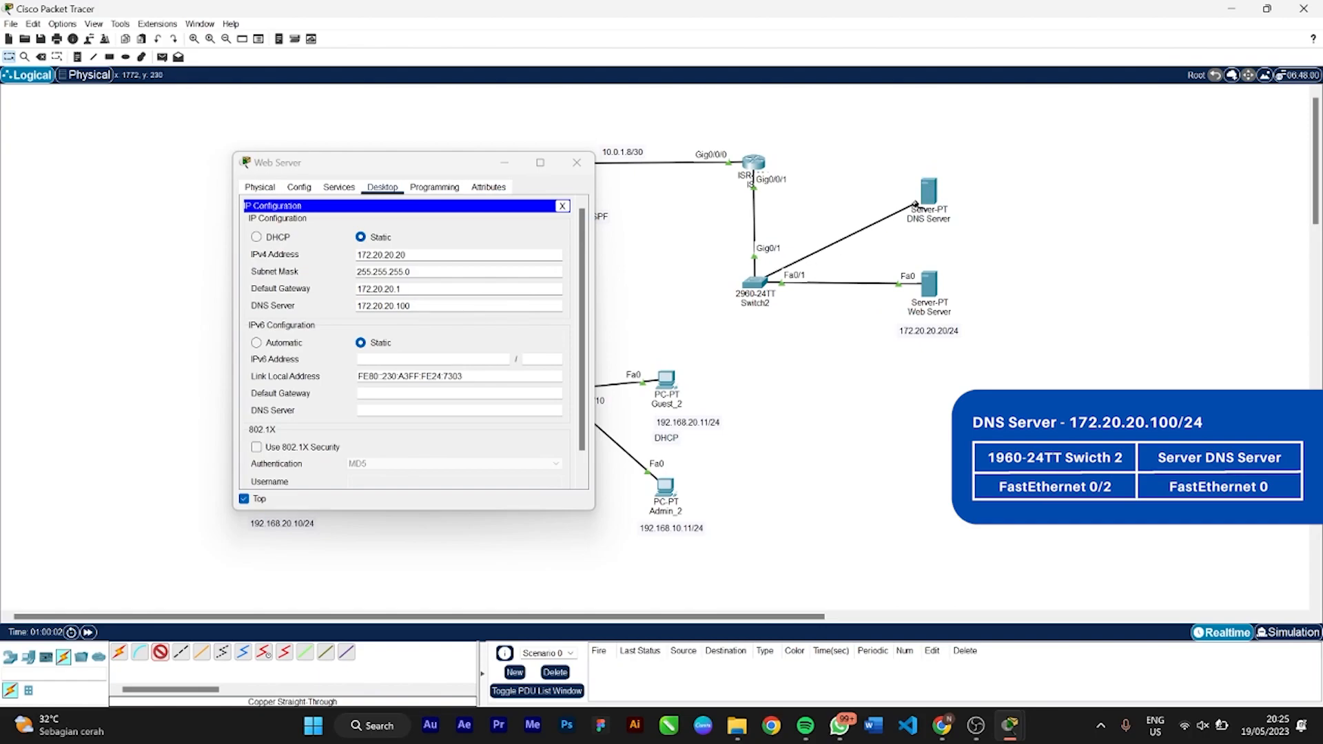
left_click(929, 197)
left_click(958, 207)
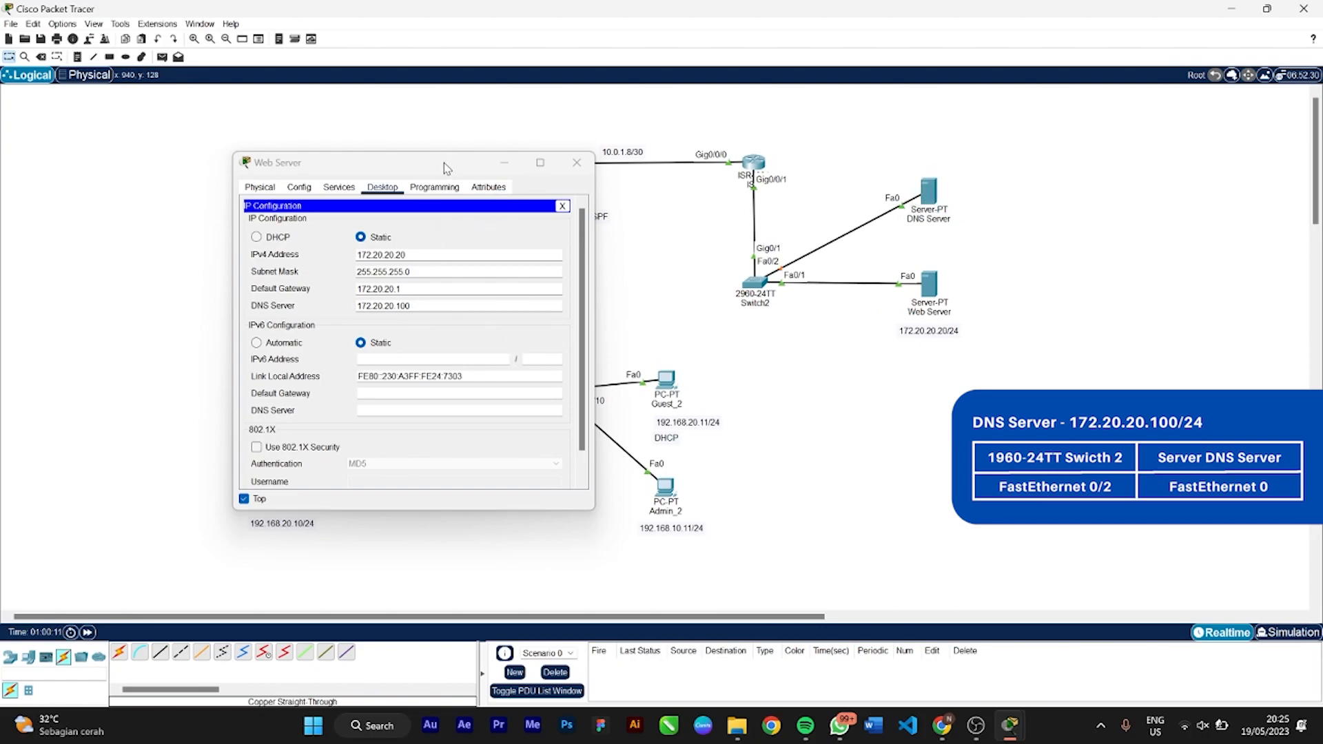
Place the note 172.20.20.100/24 directly beneath the DNS Server in the topology
left_click_drag(446, 166, 454, 131)
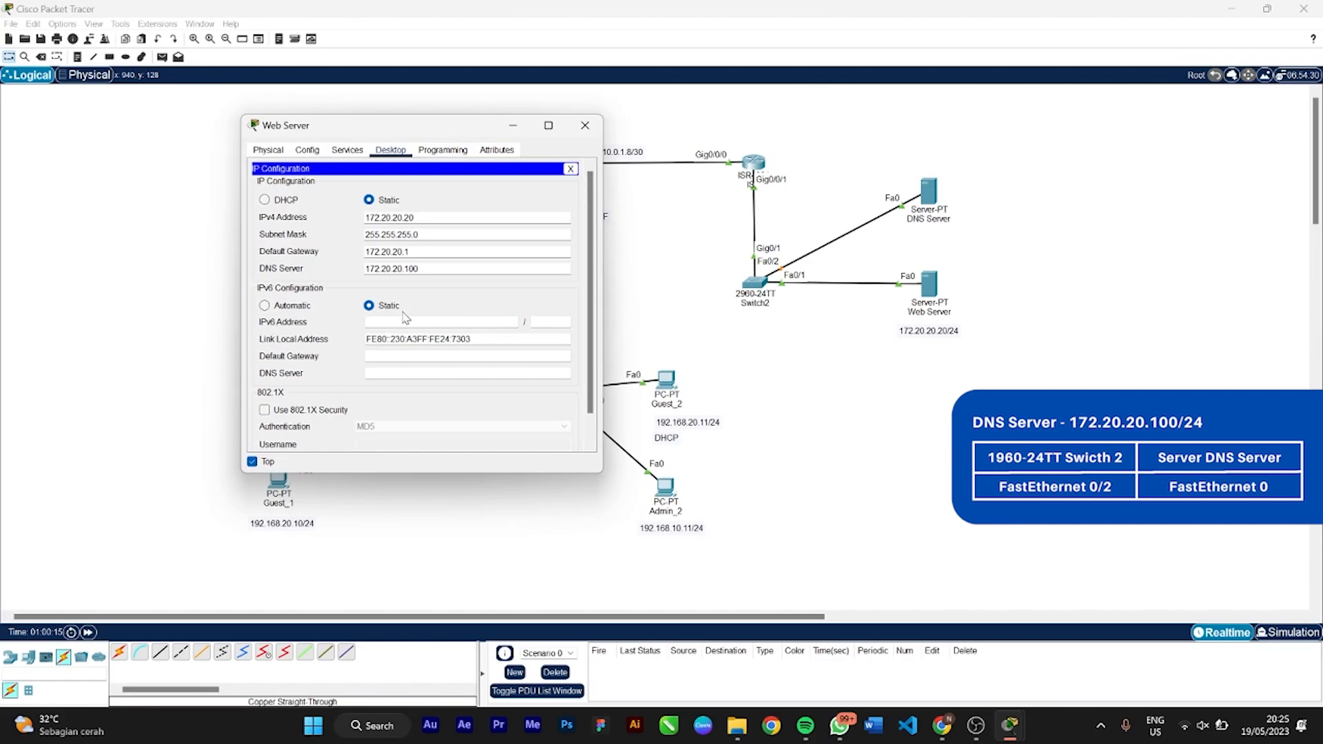
left_click(78, 58)
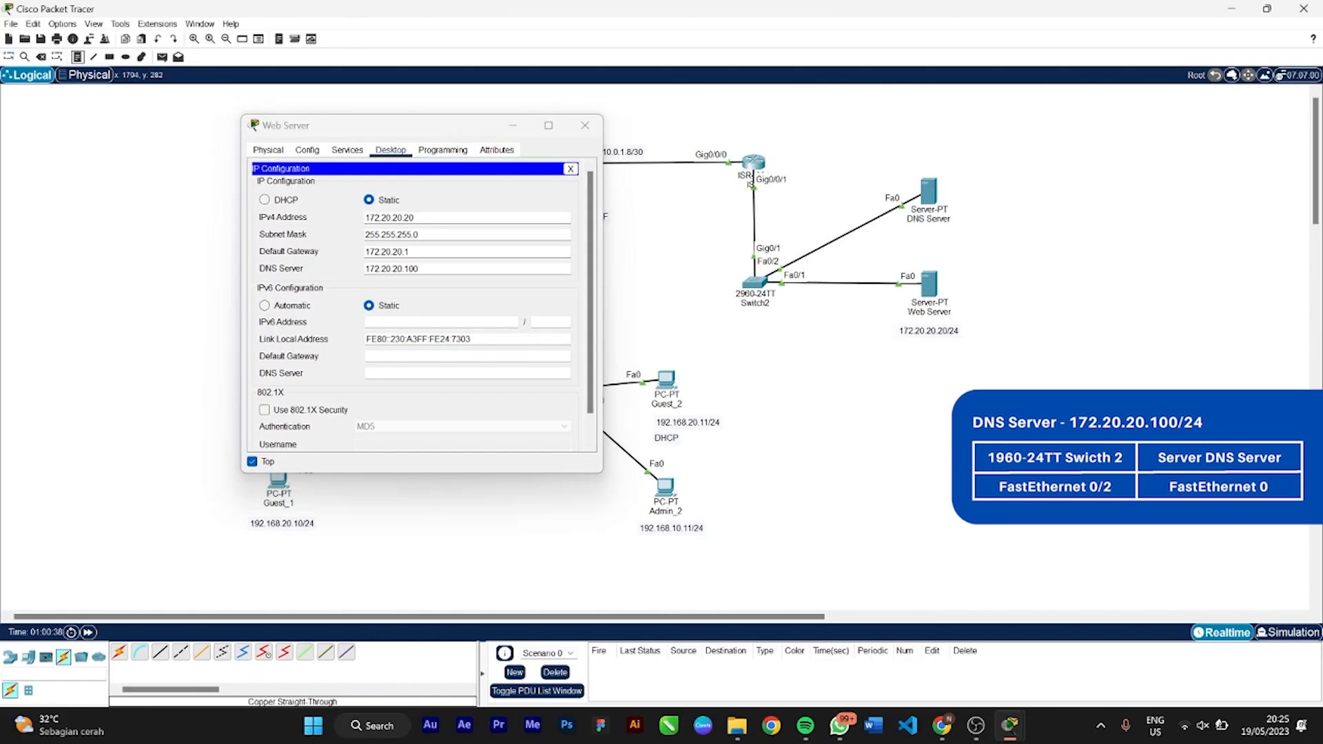
left_click(927, 235)
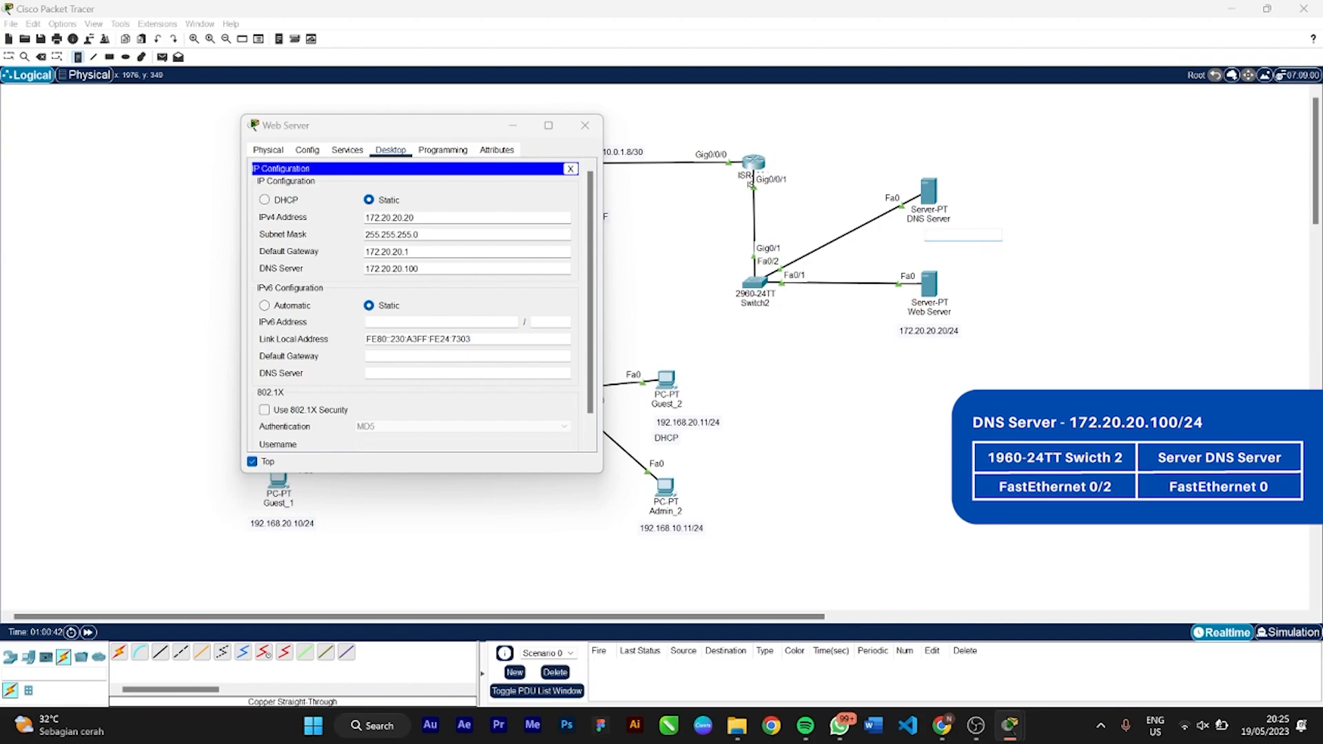
type("172.20.20.100/24")
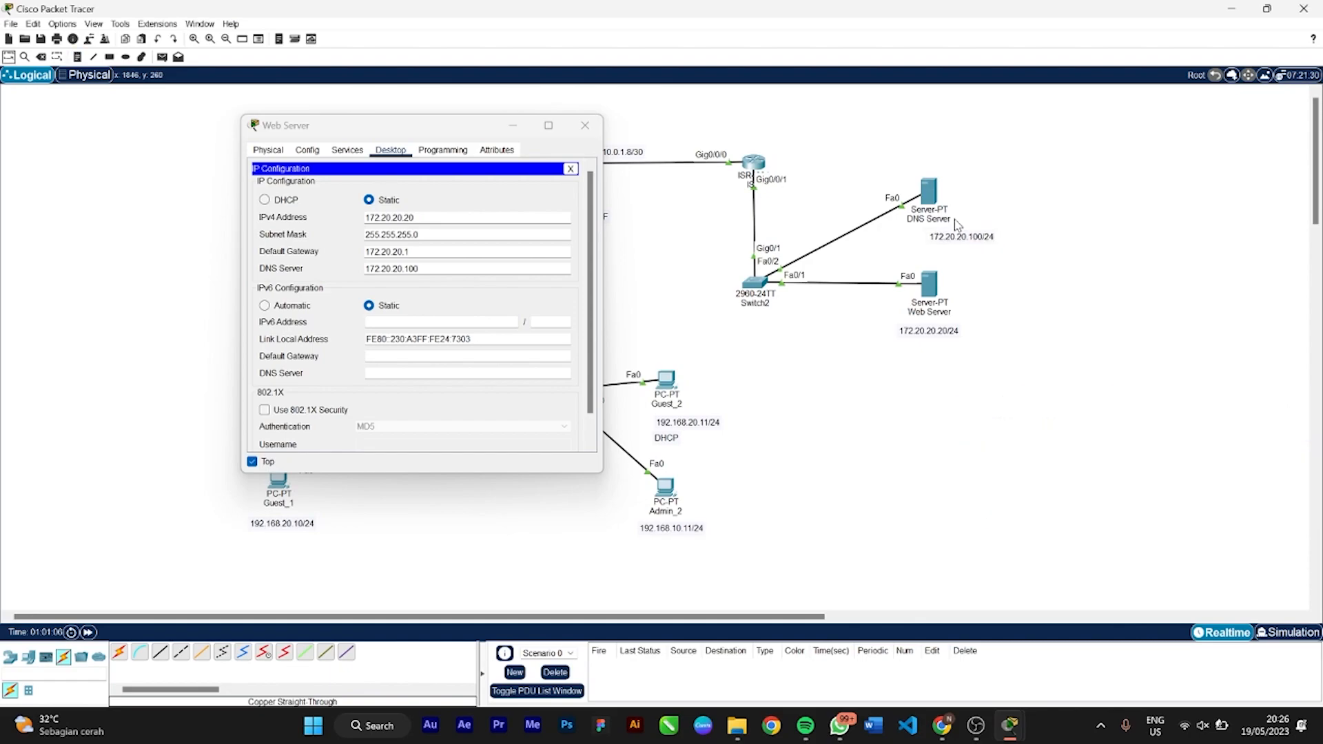
key("Escape")
left_click_drag(973, 236, 946, 234)
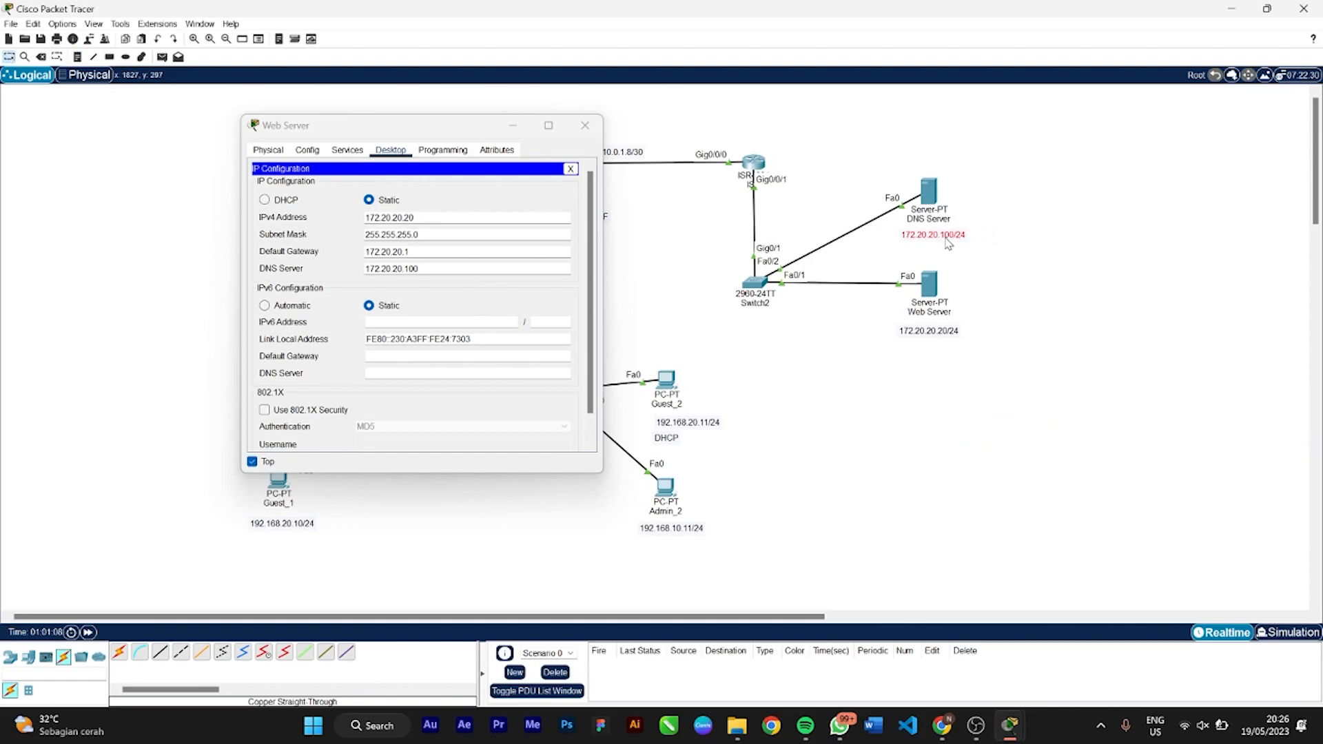
Give the DNS Server the static IPv4 address 172.20.20.100 with subnet mask 255.255.255.0
left_click(929, 190)
left_click_drag(696, 176, 883, 134)
left_click(1024, 177)
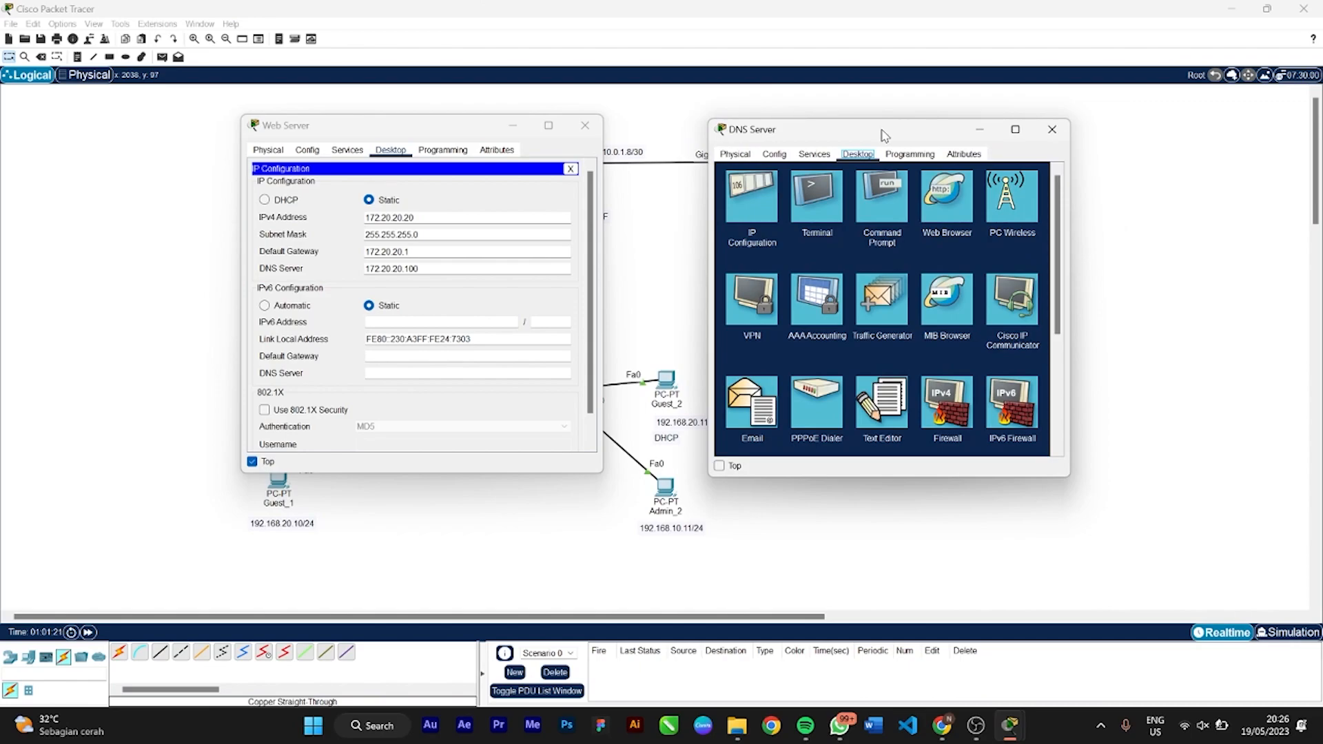
left_click(746, 207)
type("172.20.20.100")
key("Tab")
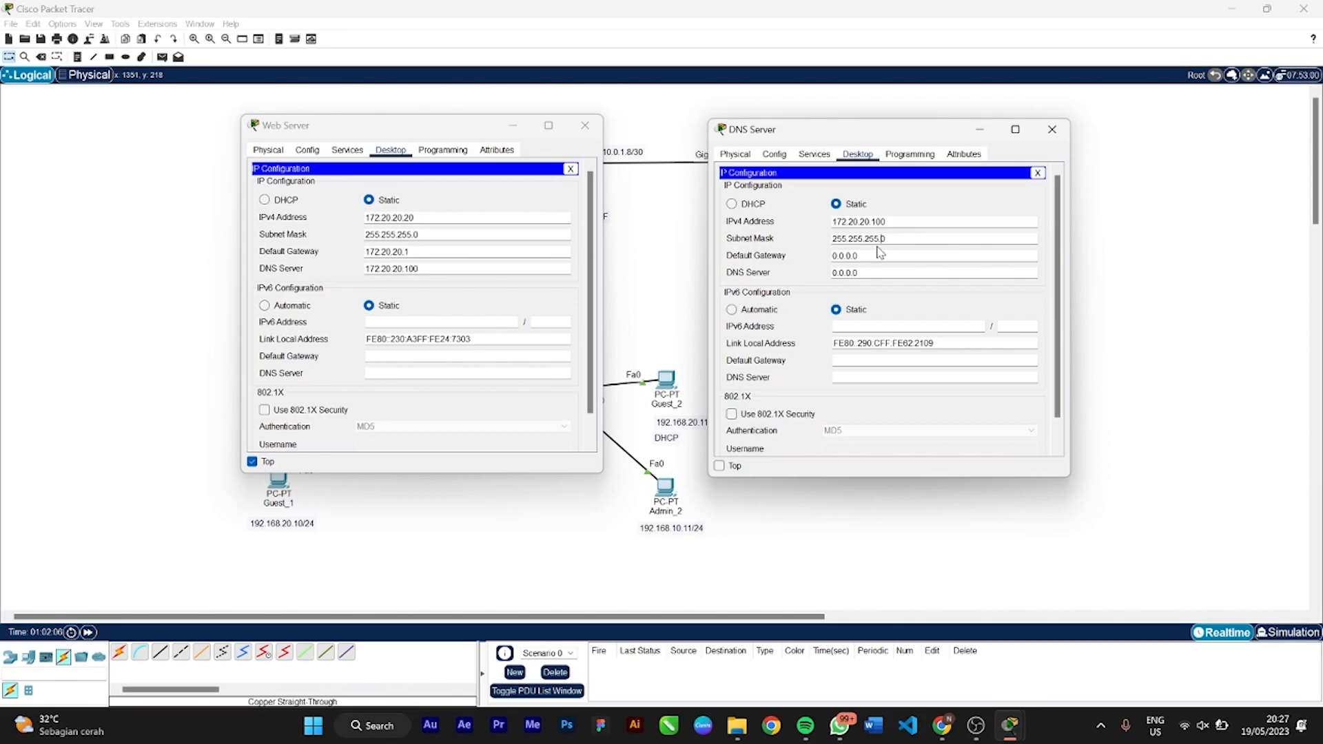
Set the DNS Server's default gateway to 172.20.20.1 and its DNS server to 172.20.20.100, and close the Web Server window
key("ctrl+a")
type("172.20.20")
left_click(892, 273)
key("ctrl+a")
type("172.20.20.100")
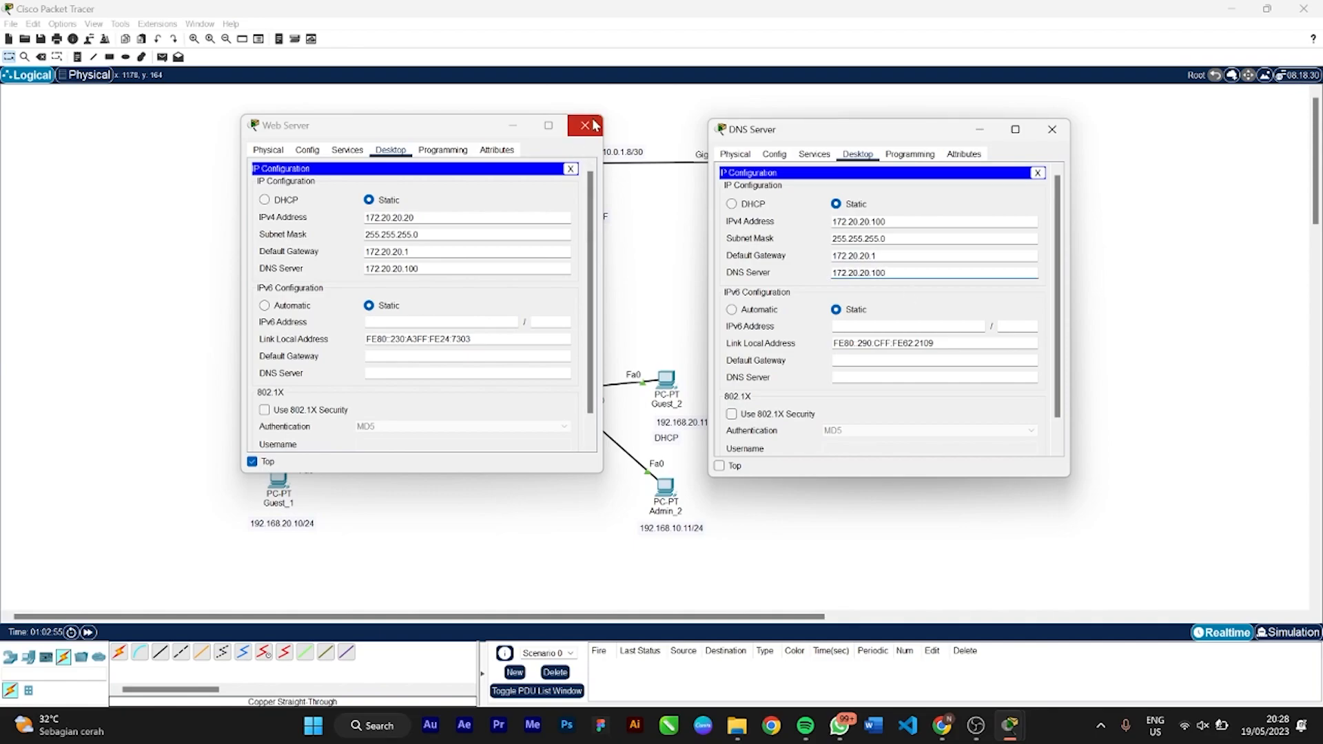
left_click(595, 124)
Keep the DNS Server window on top and turn on its DNS service
left_click(719, 466)
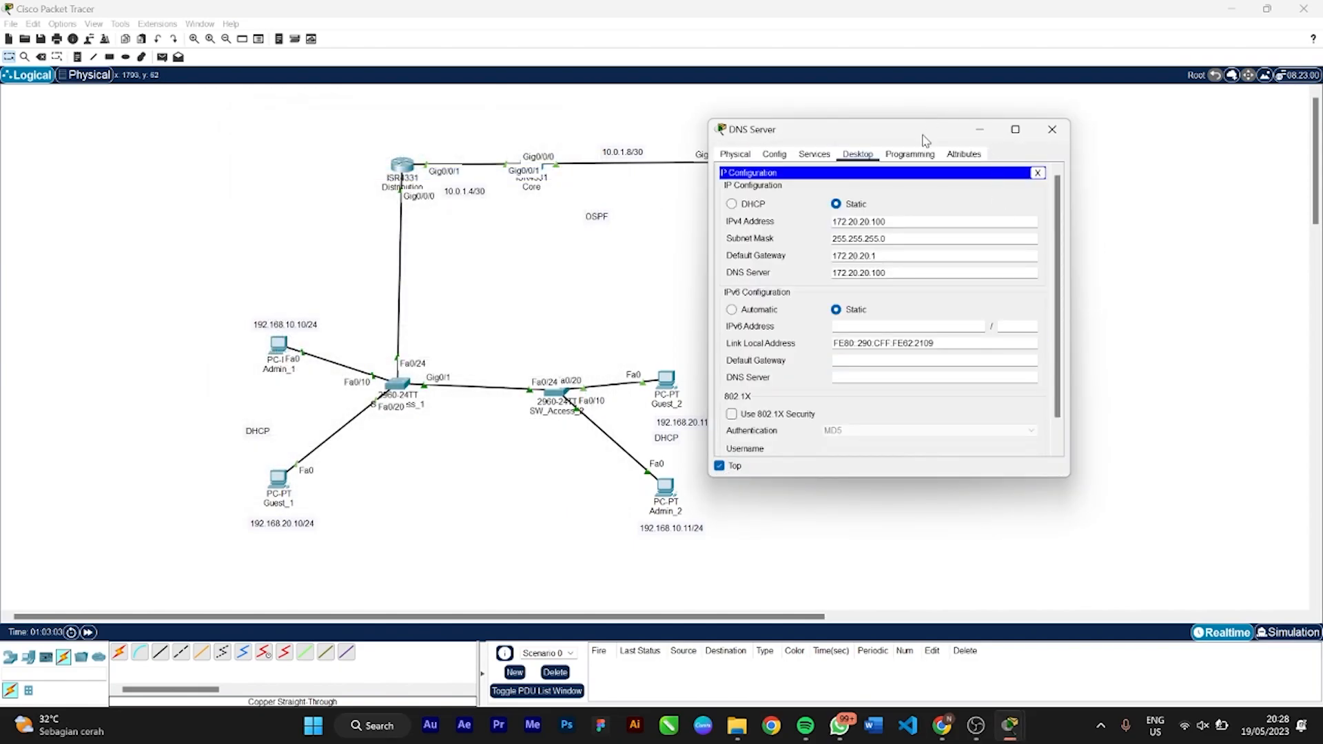
left_click(814, 154)
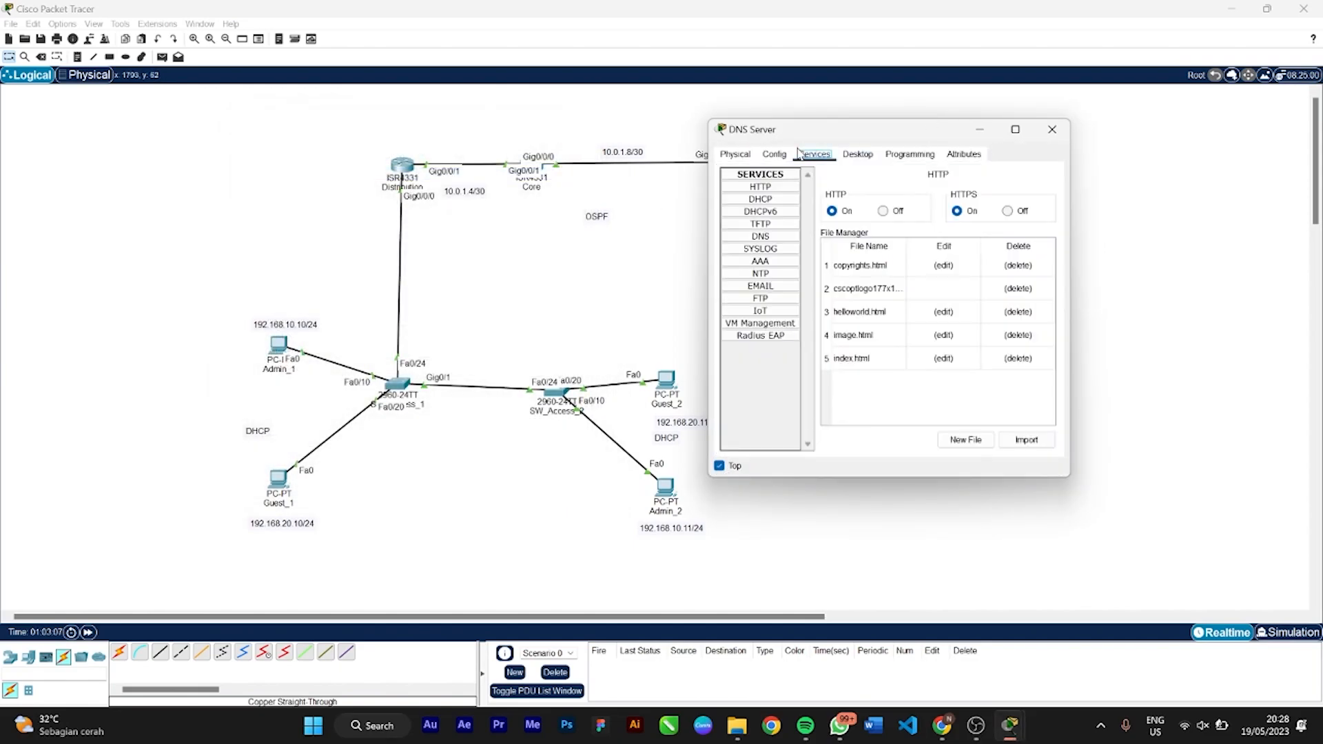
left_click(761, 237)
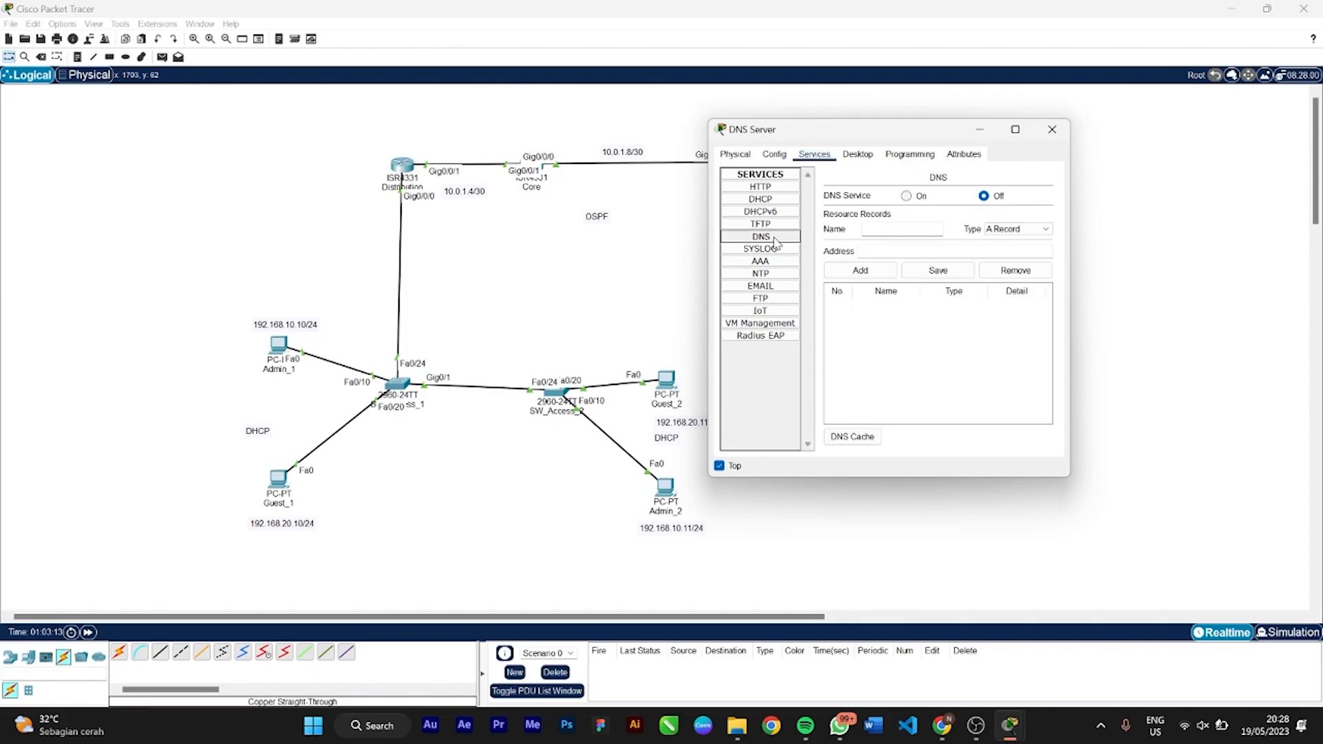
left_click(907, 195)
Add a DNS A record that maps tri.com to 172.20.20.20, and enlarge the DNS Server window
left_click(902, 229)
type("tri")
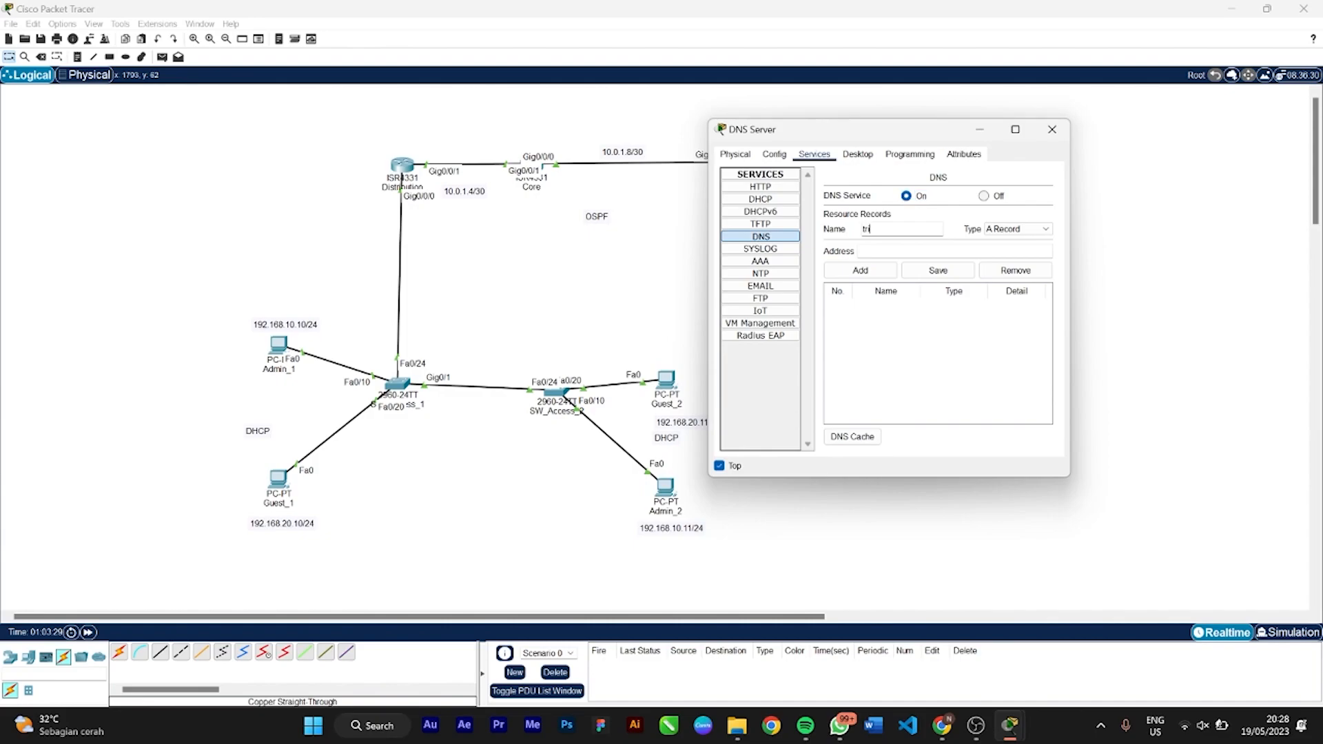
type(".com")
key("Tab")
type("172.20.20.20")
left_click(883, 271)
left_click_drag(1070, 476, 1230, 588)
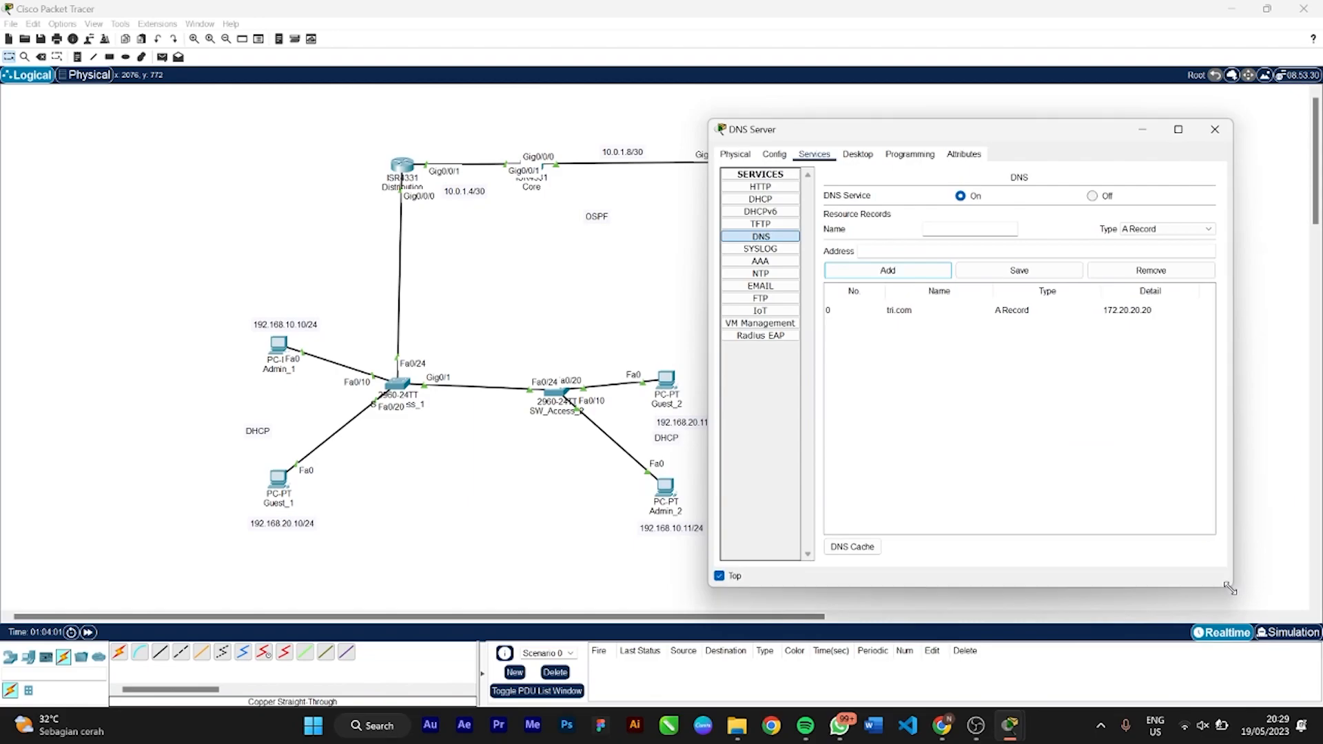
Open the Distribution router's command line and enter global configuration mode
left_click_drag(1072, 133, 534, 113)
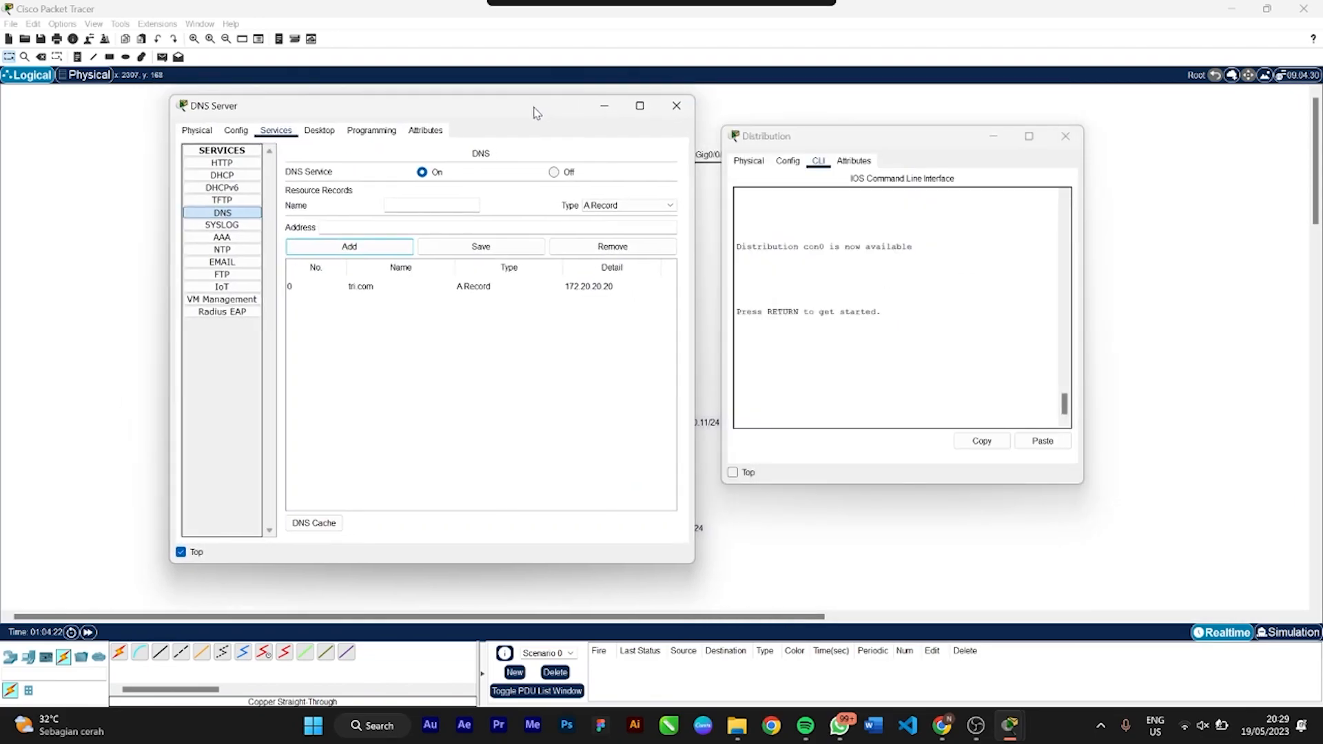
left_click(858, 324)
key("Return")
type("ip dhcp pool admin")
key("Return")
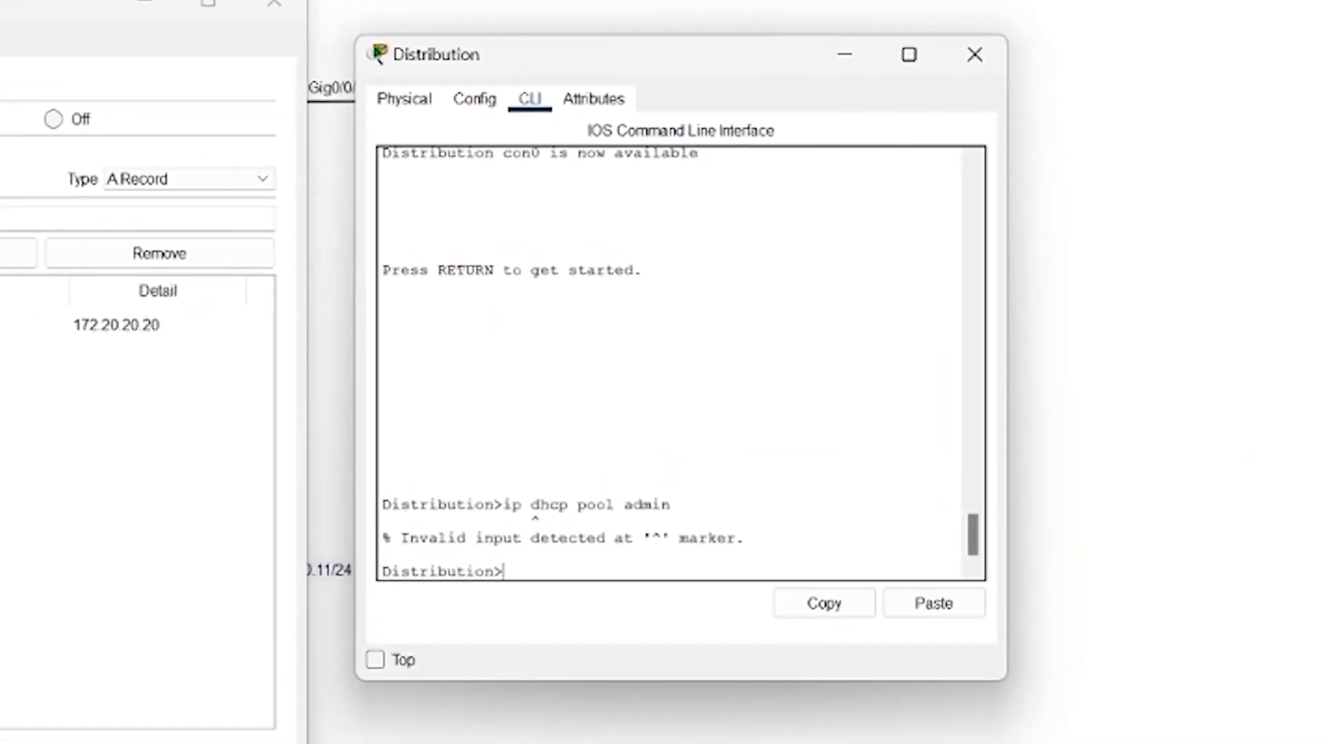
type("en")
key("Return")
type("conf te")
key("Return")
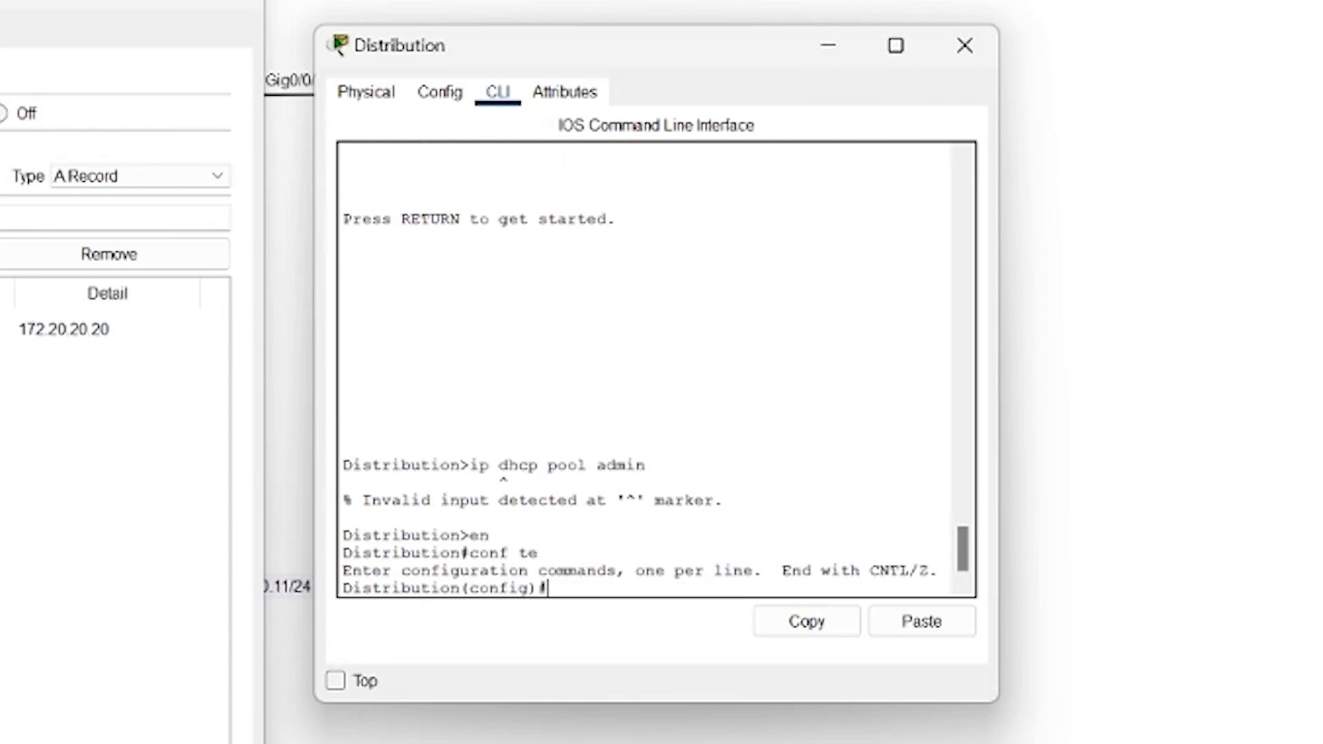
Enter the configuration mode of OSPF process 1 on the Distribution router
type("ip ")
type("ro os")
key("BackSpace")
key("BackSpace")
key("BackSpace")
key("BackSpace")
key("BackSpace")
key("BackSpace")
key("BackSpace")
key("BackSpace")
type("ro os")
key("Return")
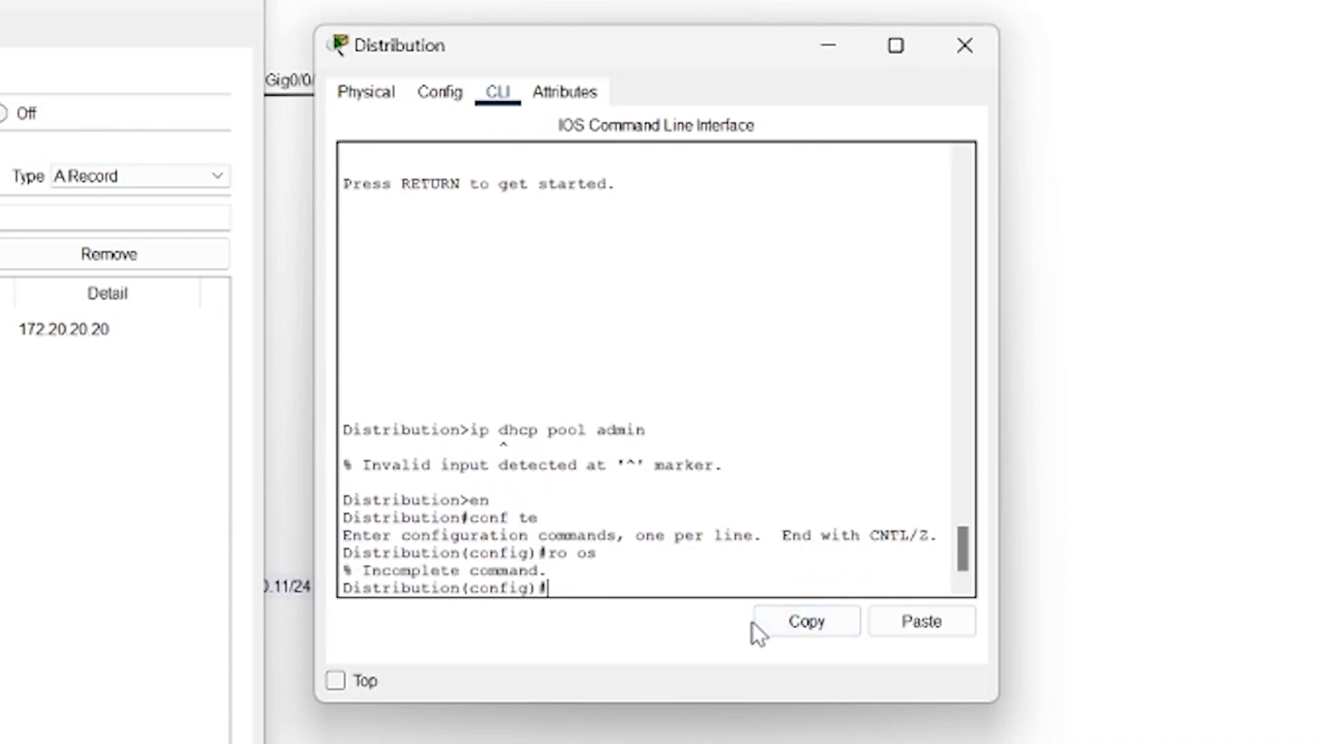
type("ro os 1")
key("Return")
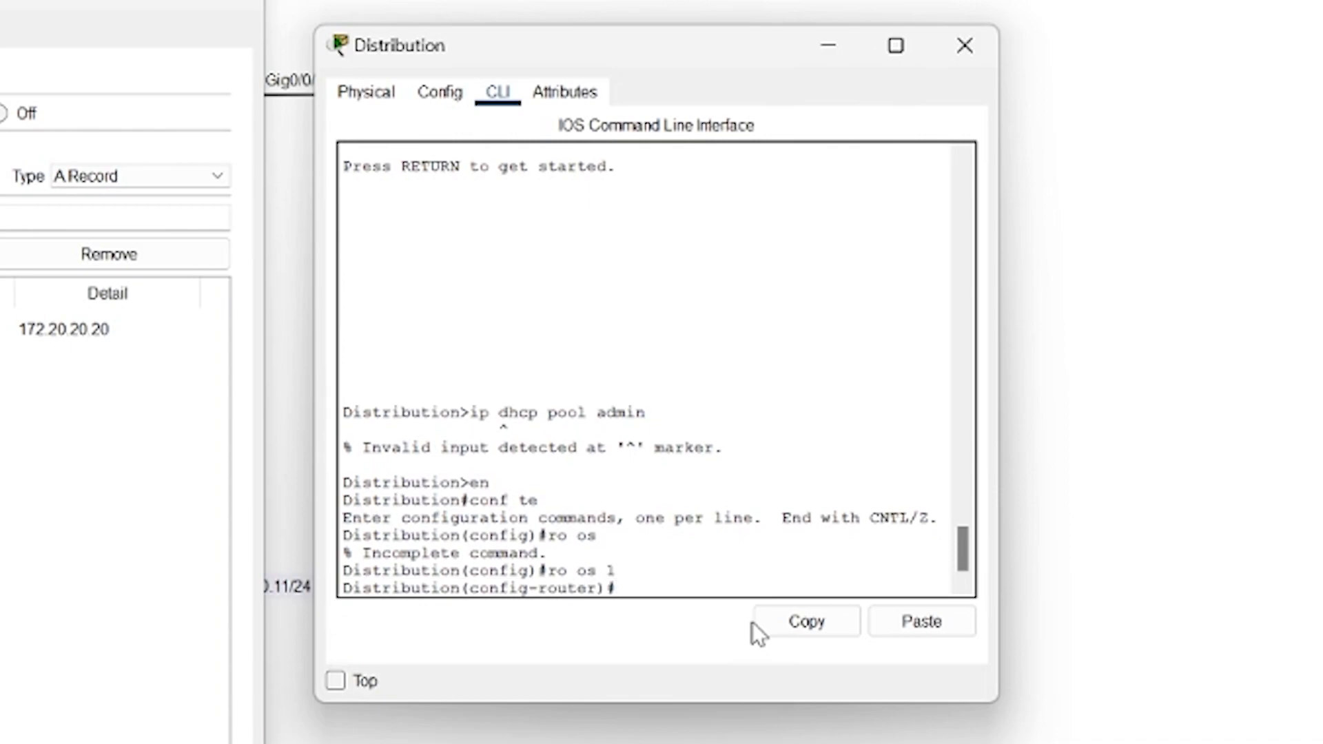
Set 172.20.20.100 as the DNS server of the Distribution router's DHCP pool admin
type("ip dhcp pool admin")
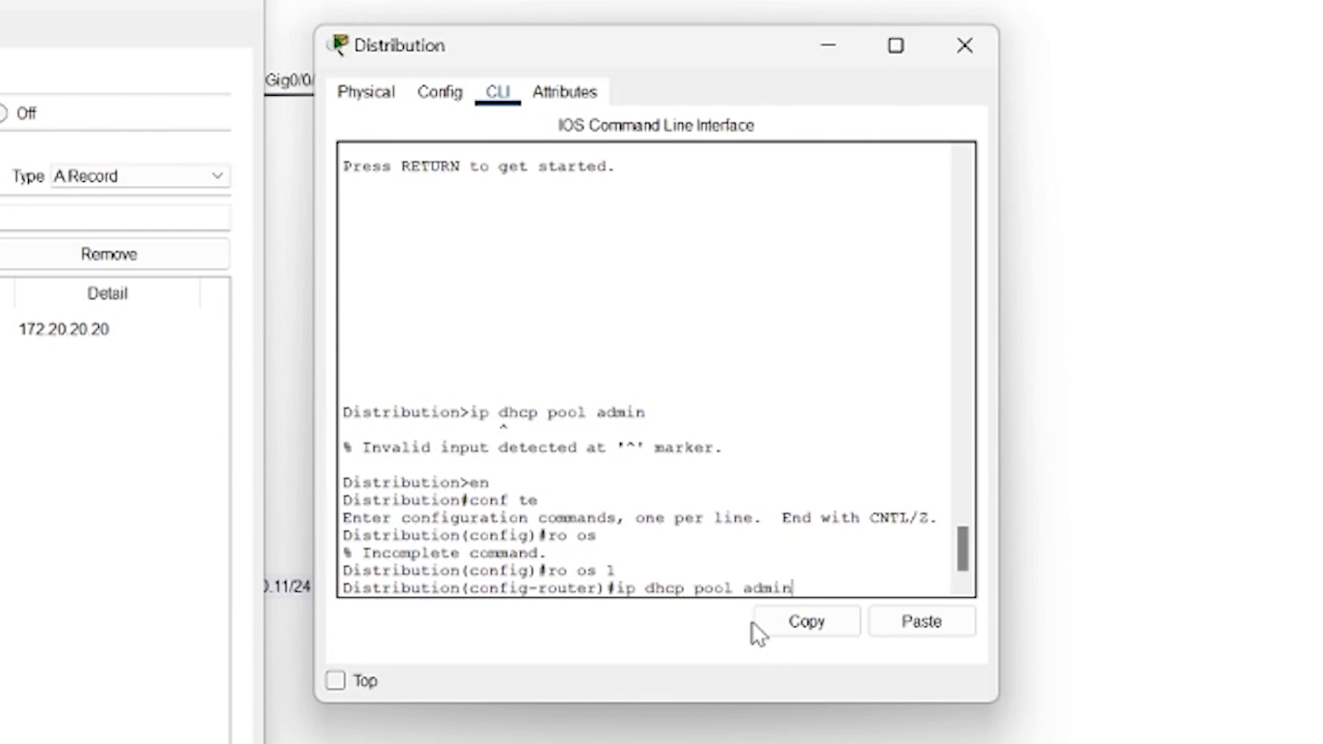
key("Return")
type("dns 172.20.20.1")
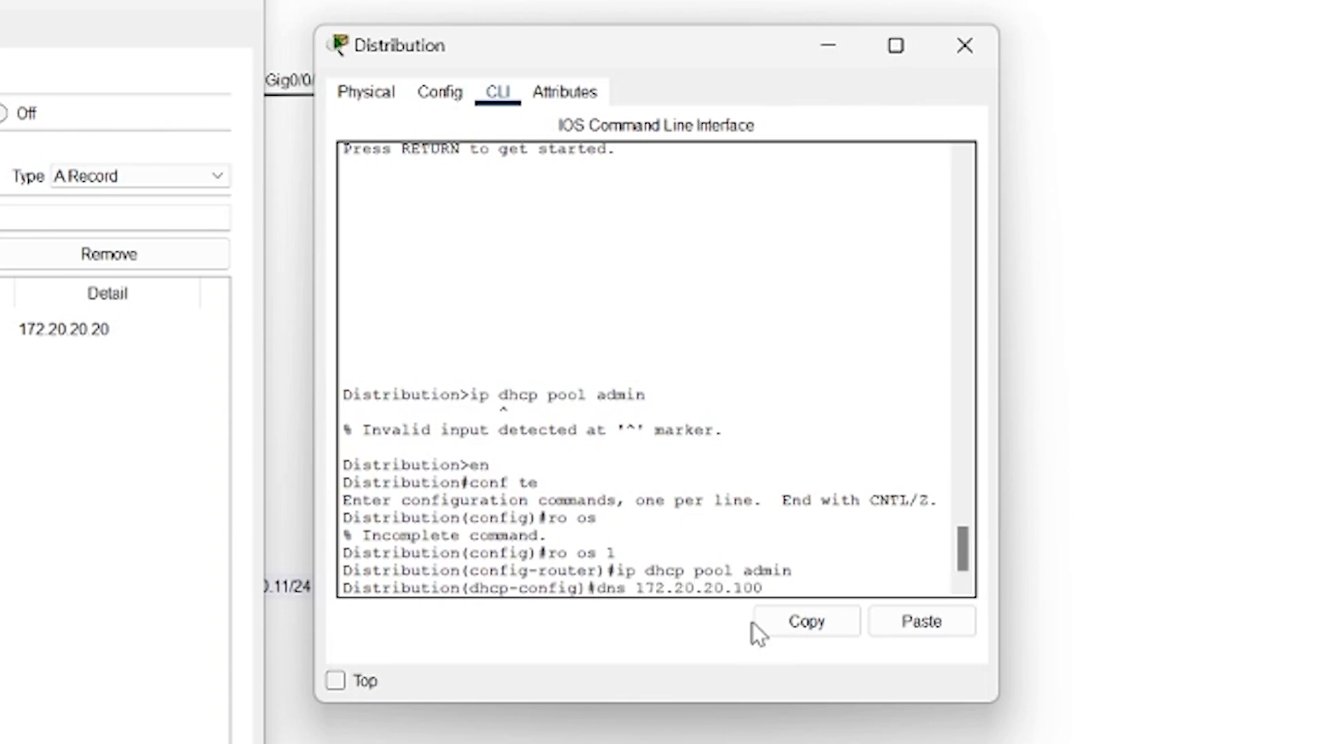
type("00")
key("Return")
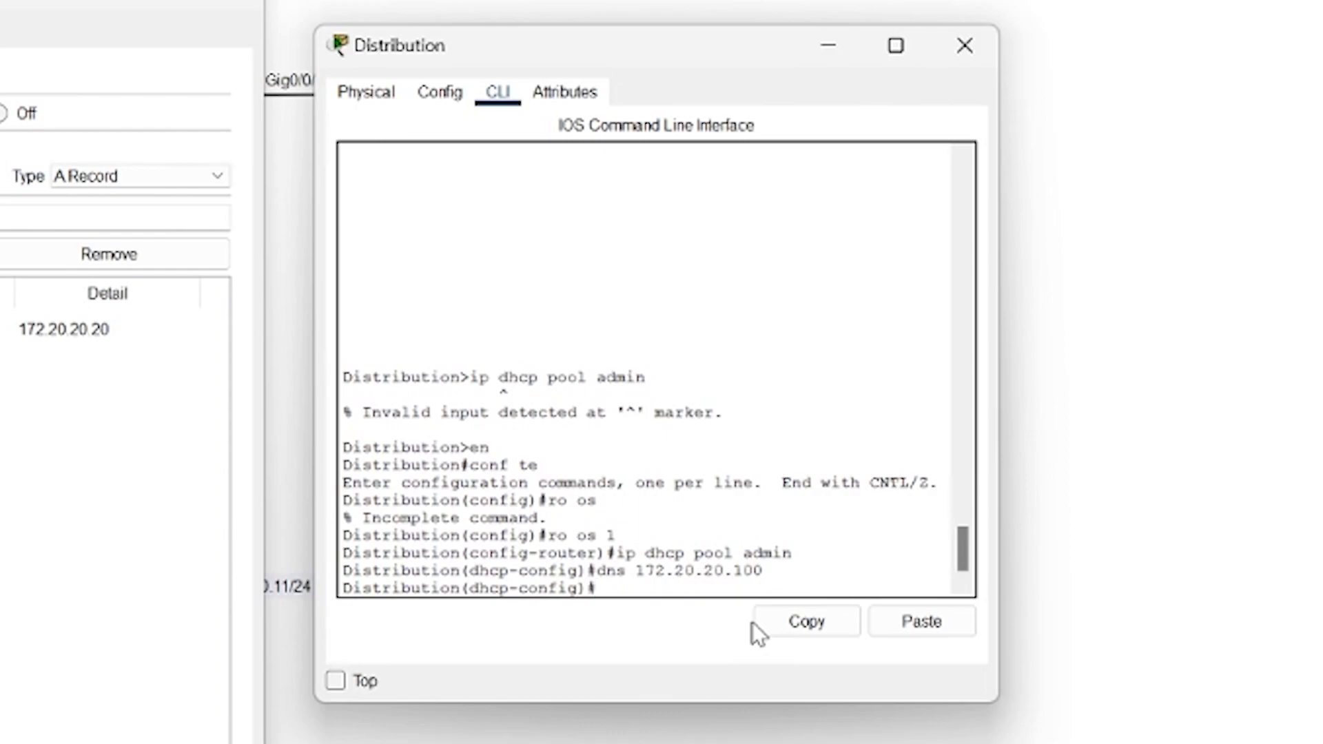
Set 172.20.20.100 as the DNS server of the Distribution router's DHCP pool guest
type("ip dhcp pool ")
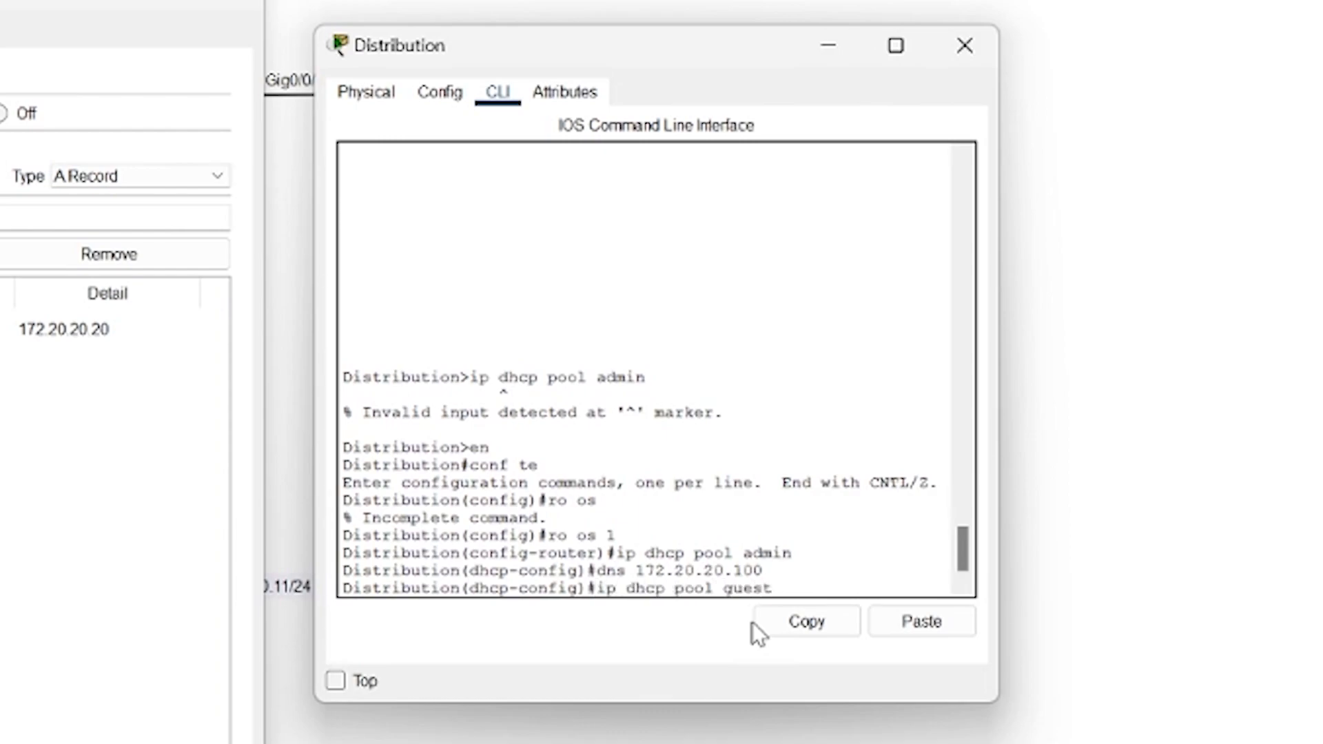
type("guest")
key("Return")
key("Up")
key("Up")
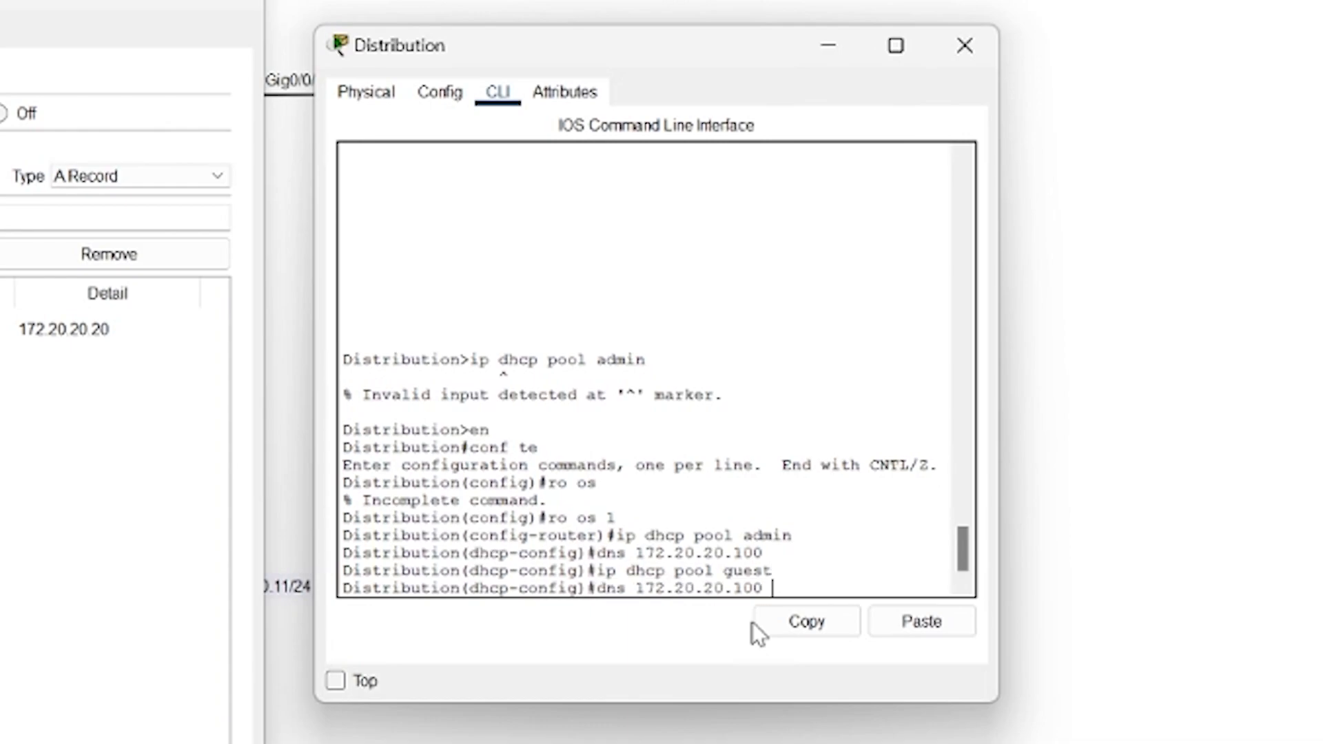
key("Return")
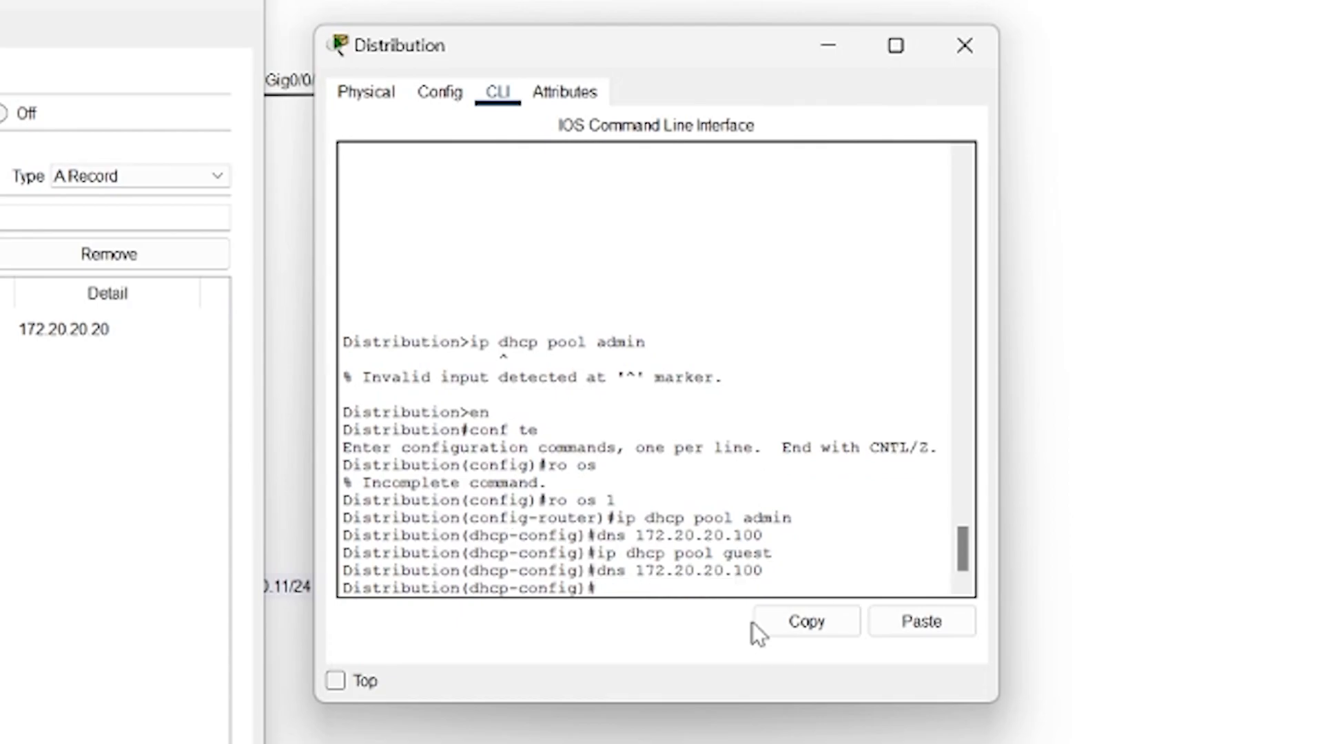
Save the Distribution router's configuration with do wr and close its window
left_click(335, 681)
type("do wr")
key("Return")
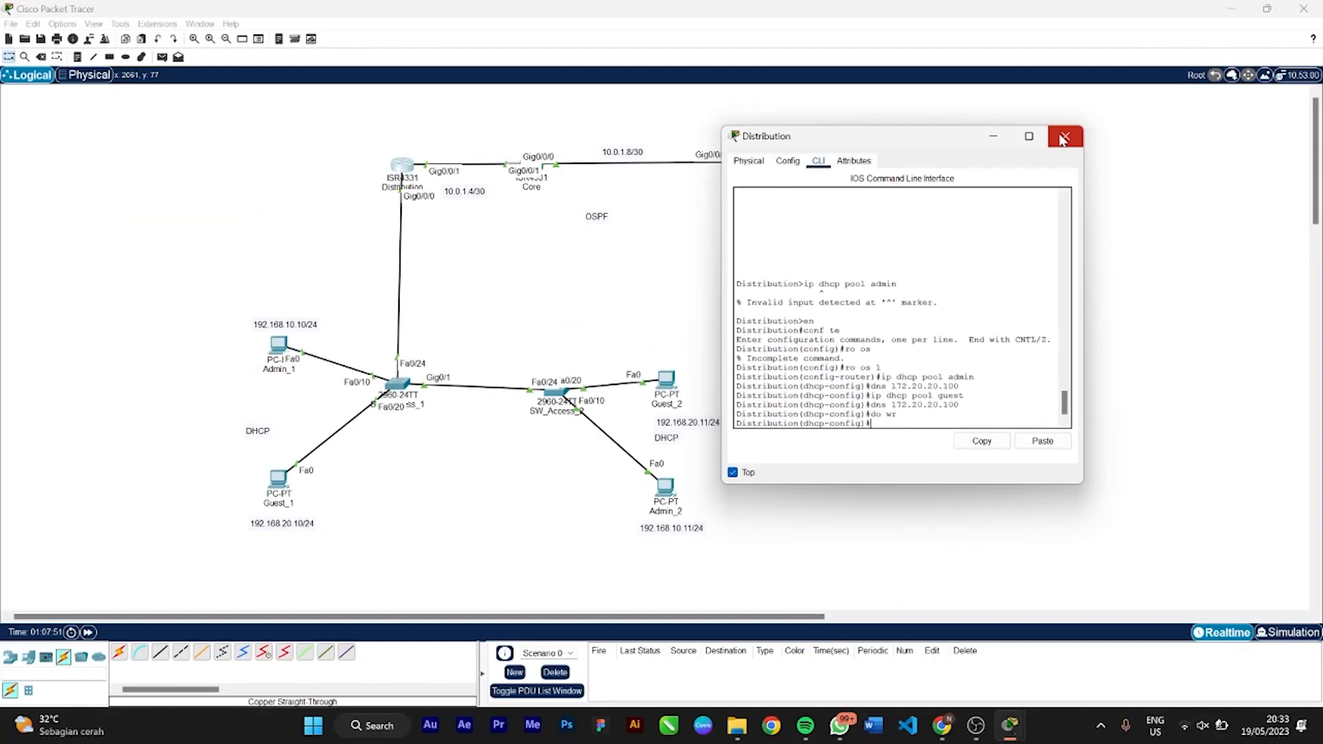
left_click(965, 46)
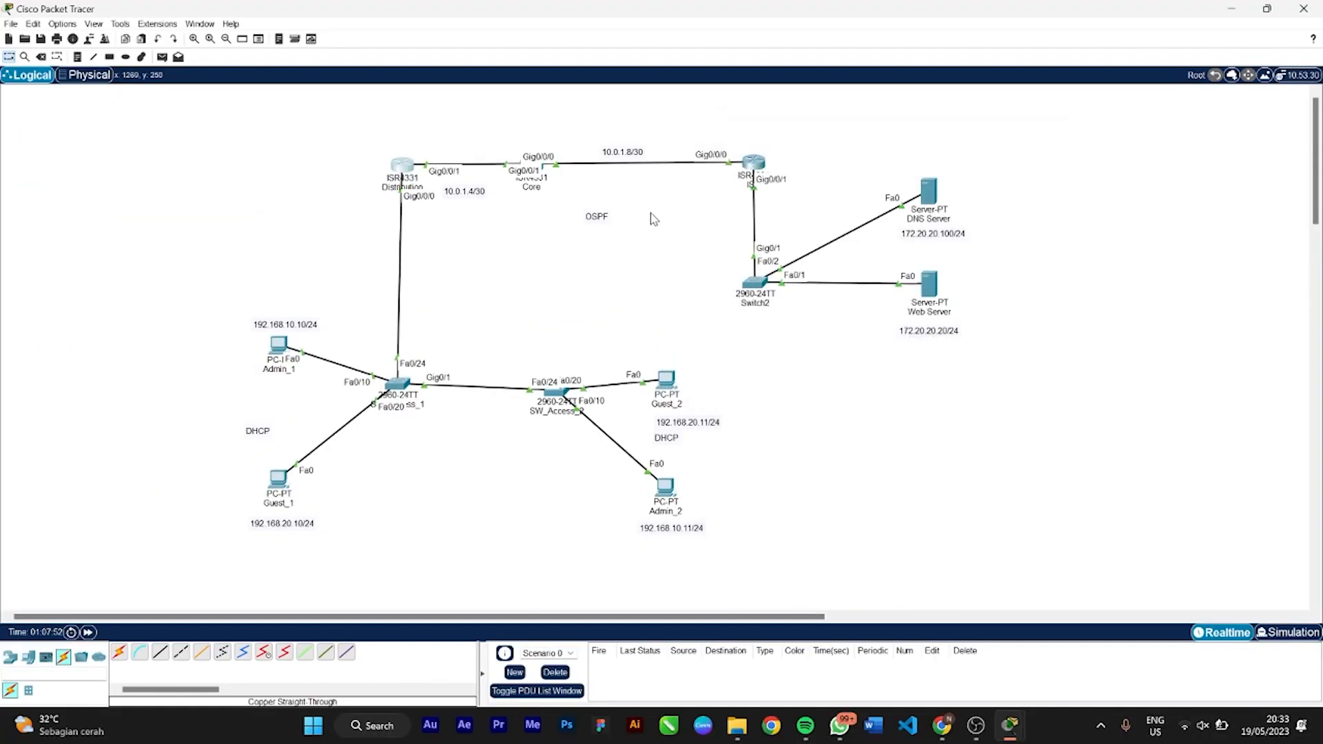
Renew the DHCP lease of PC Admin_1 by switching its addressing to static and back to DHCP, and close its window
left_click(278, 344)
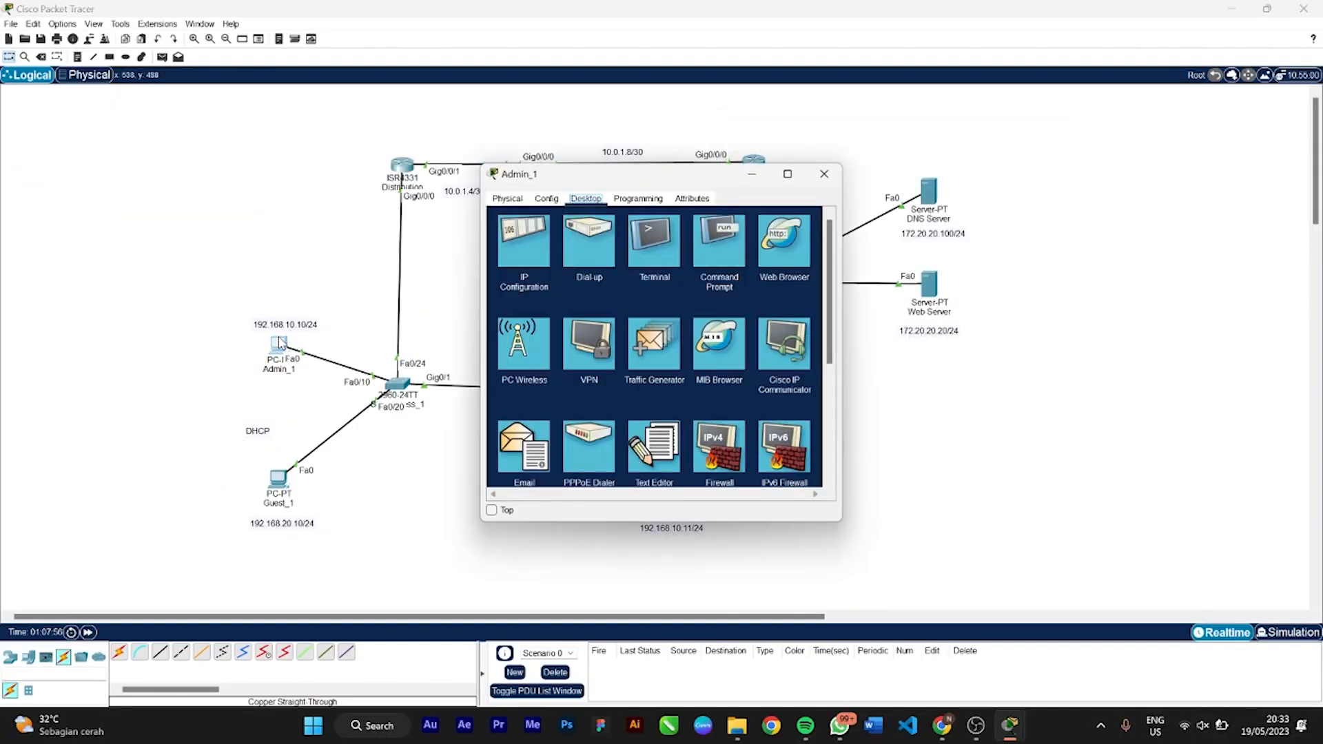
left_click(534, 248)
left_click(609, 263)
left_click(505, 263)
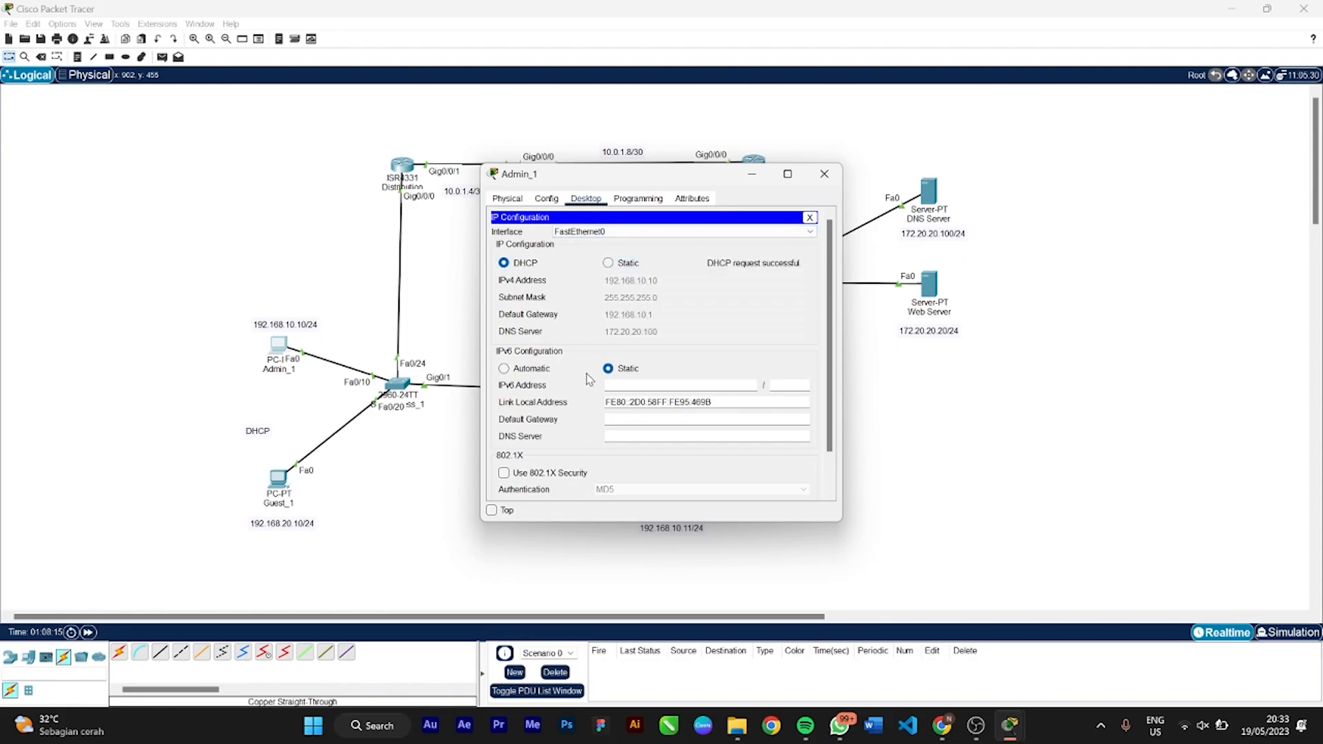
left_click(824, 174)
Renew the DHCP lease of PC Guest_1 by switching its addressing to static and back to DHCP, and close its window
left_click(283, 488)
left_click(528, 261)
left_click(609, 264)
left_click(504, 263)
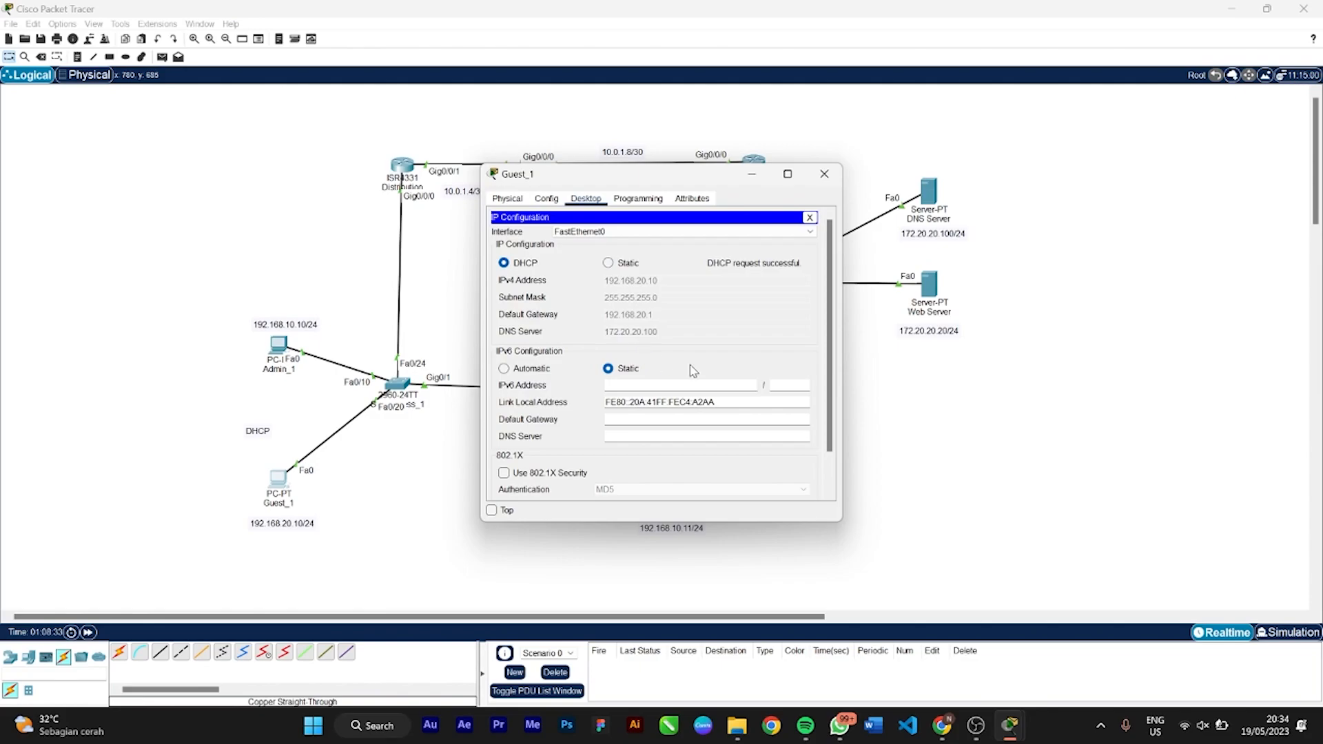
left_click(825, 174)
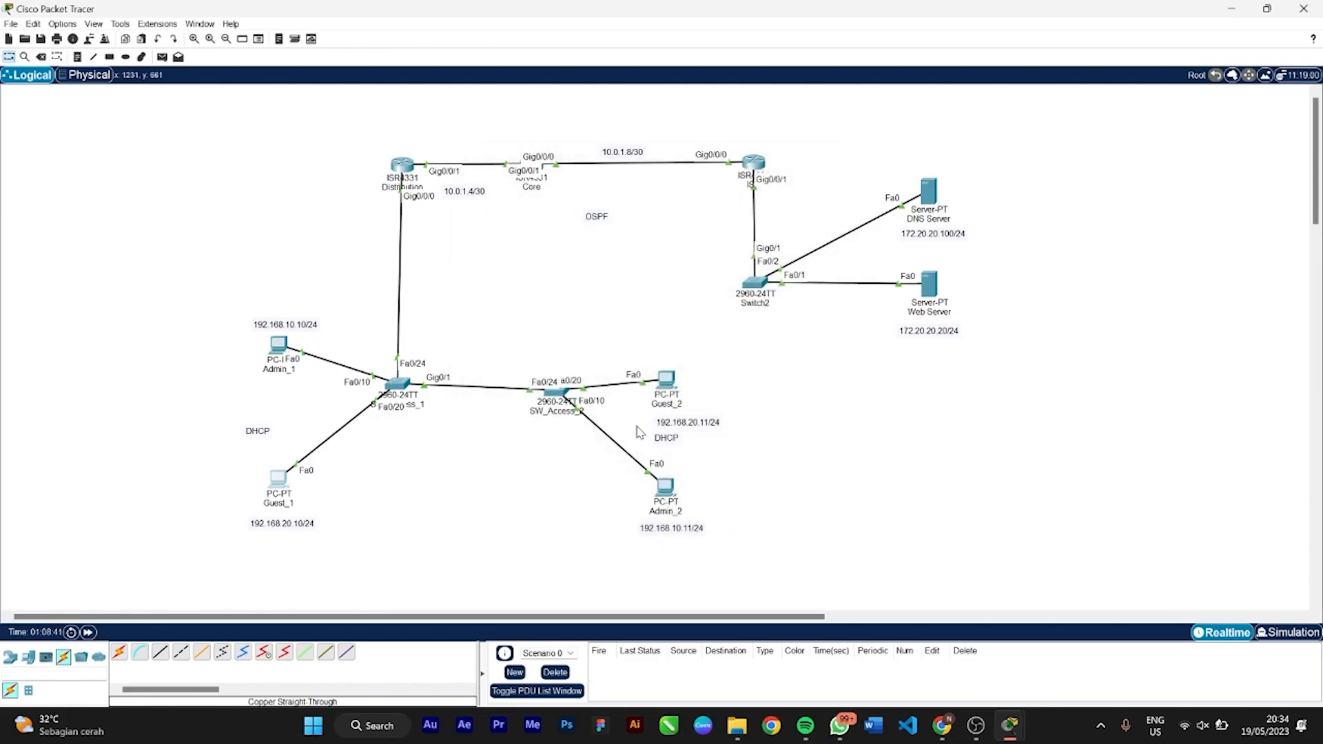
Renew the DHCP lease of PC Guest_2 by switching its addressing to static and back to DHCP
left_click(666, 378)
left_click(527, 258)
left_click(608, 263)
left_click(504, 263)
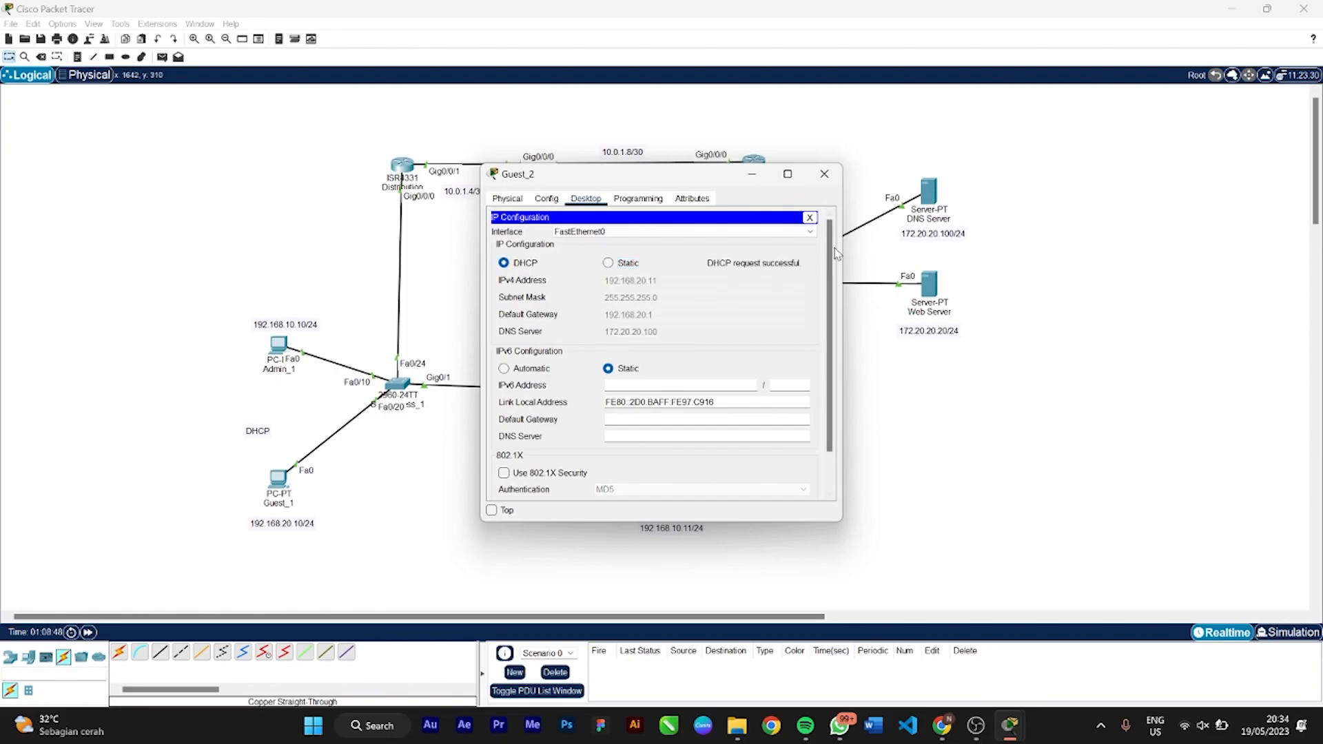
Close Guest_2's window, renew the DHCP lease of PC Admin_2 by switching its addressing to static and back to DHCP, and close its window
left_click(825, 174)
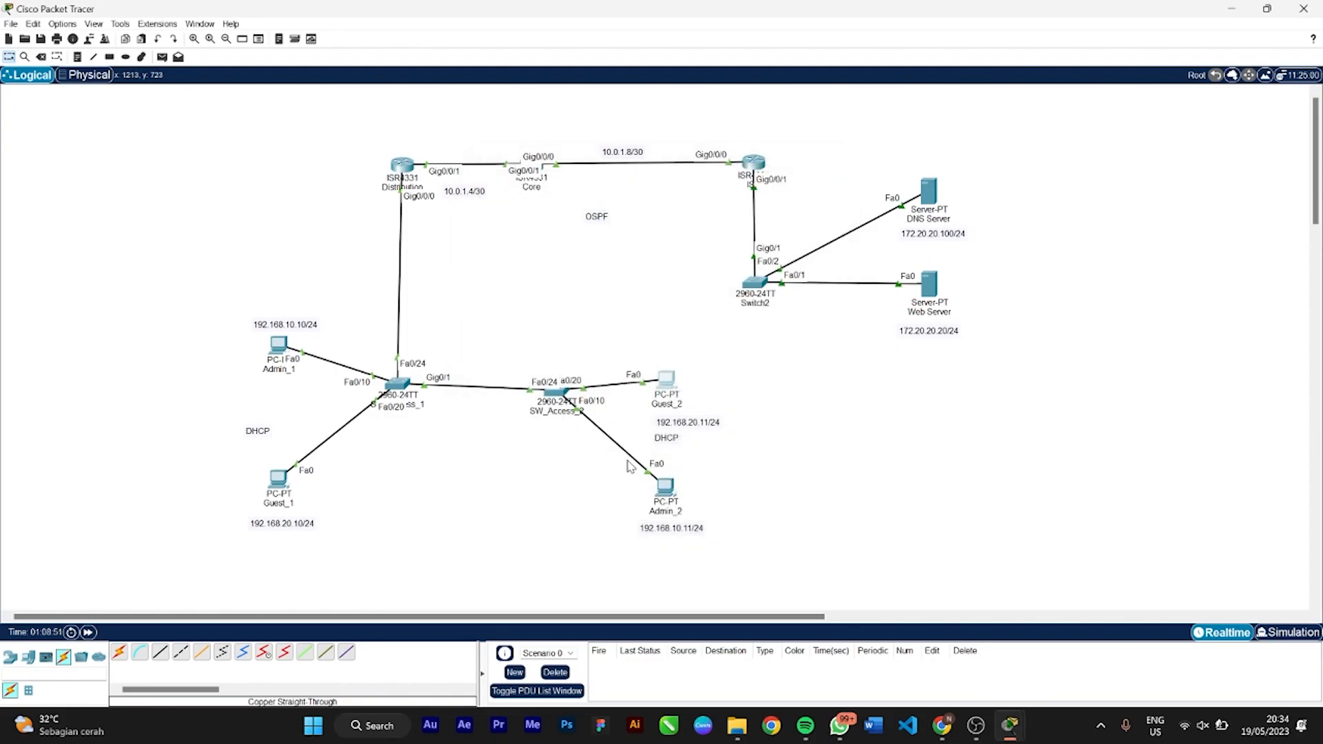
left_click(665, 488)
left_click(528, 248)
left_click(608, 263)
left_click(504, 263)
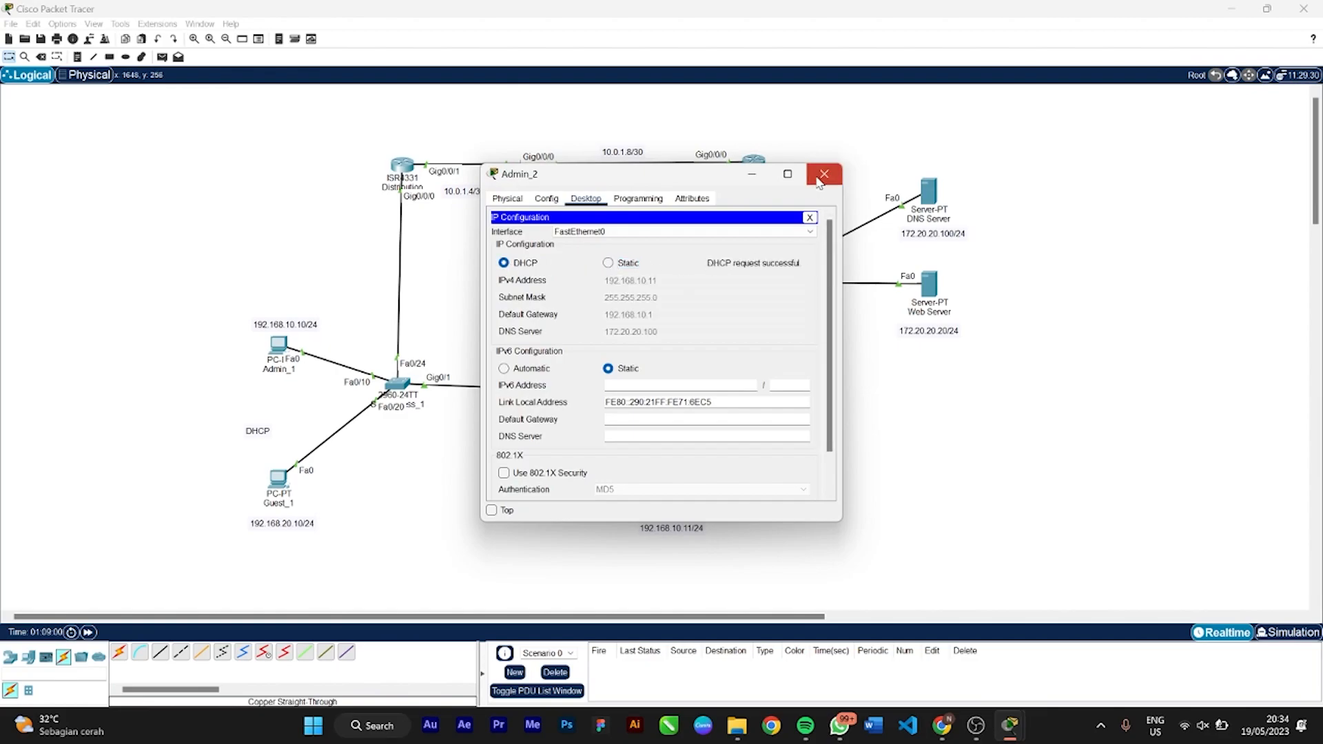
left_click(824, 174)
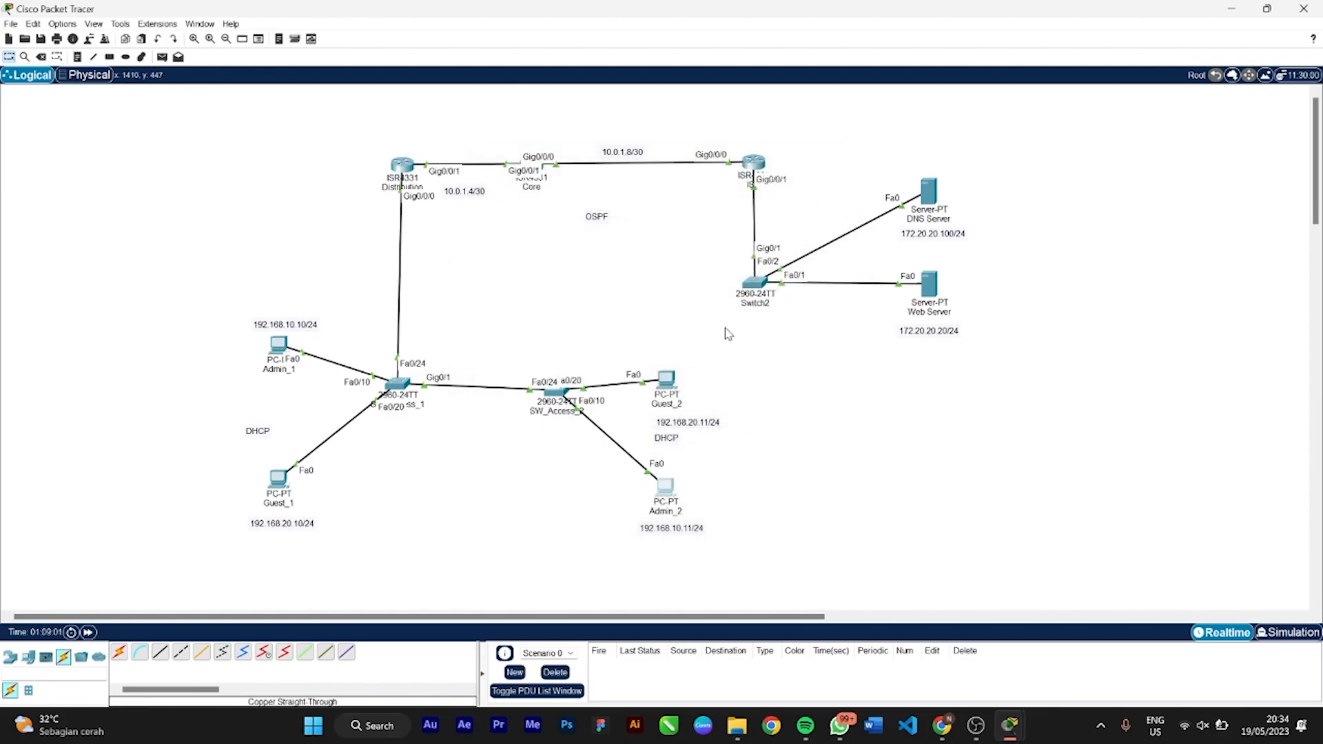
Test connectivity from PC Admin_1's command prompt by pinging the web server at 172.20.20.20 and by its domain tri.com
left_click(280, 345)
left_click(730, 262)
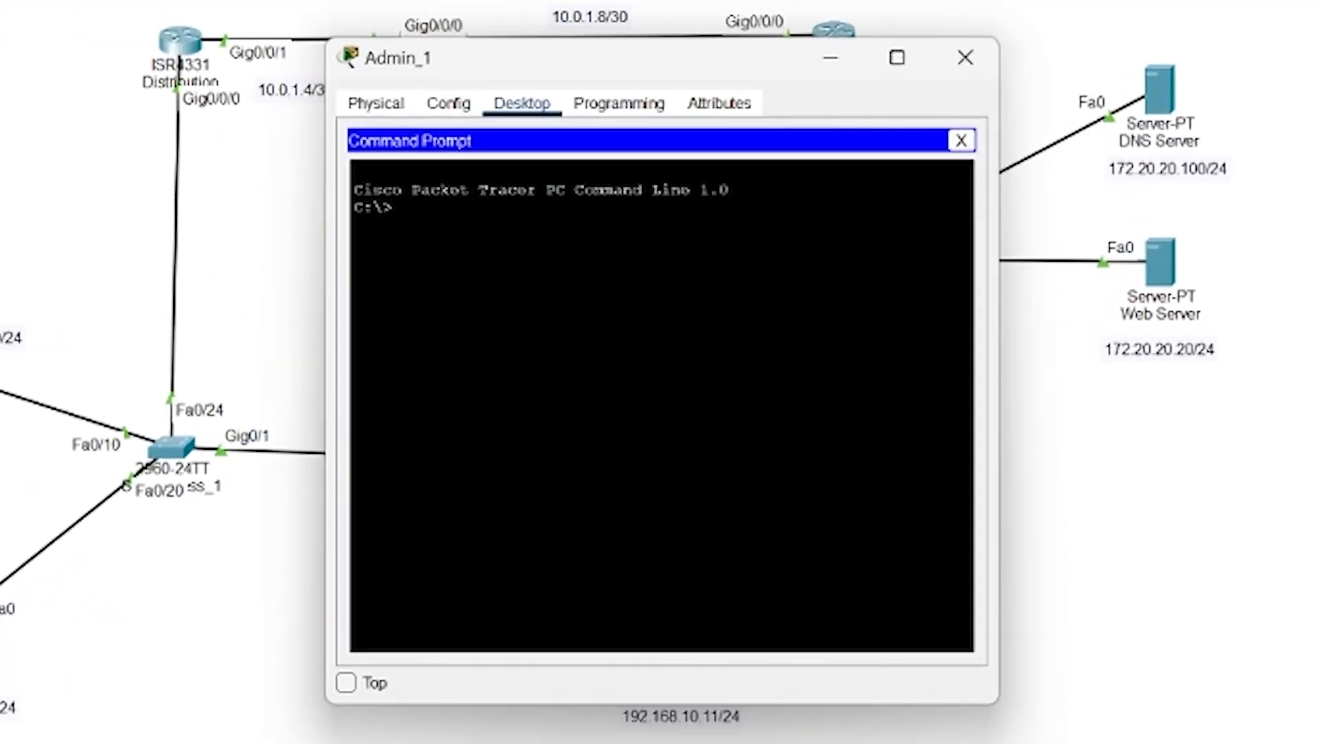
type("ping 172.20.")
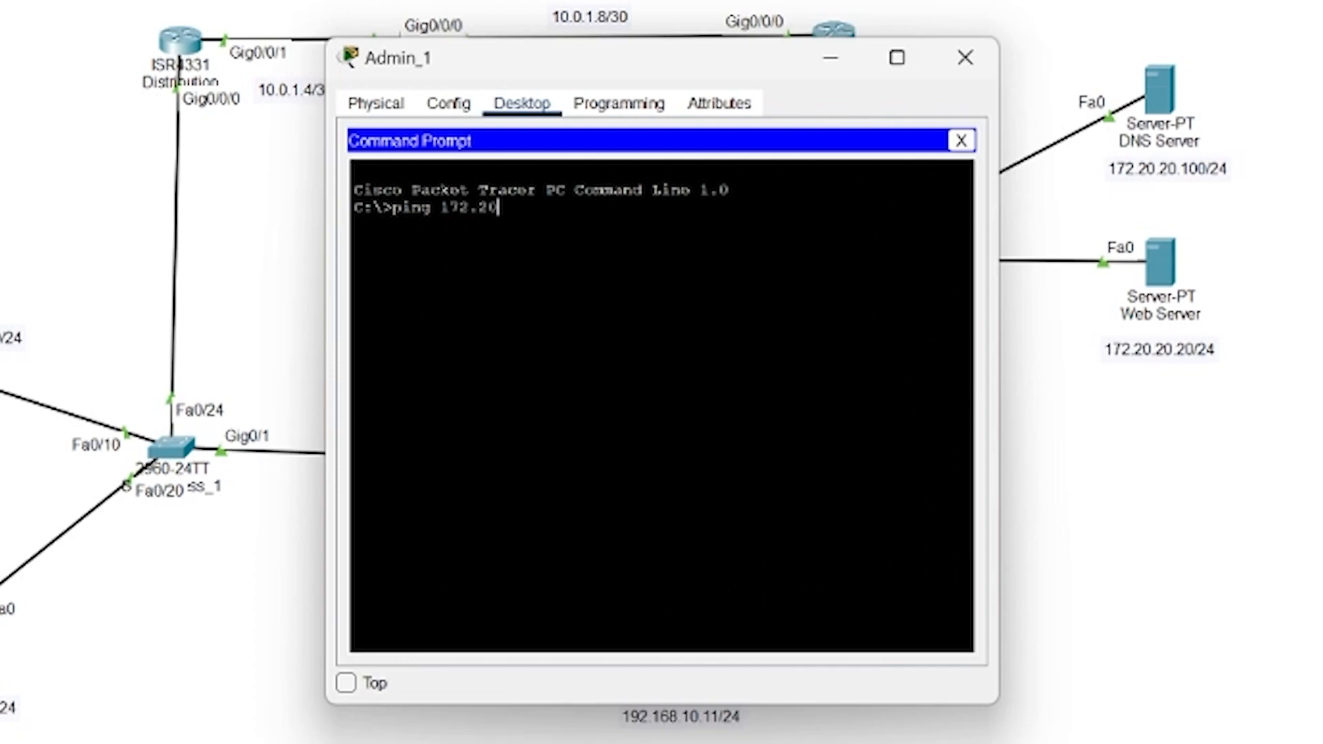
type("20.20")
key("Return")
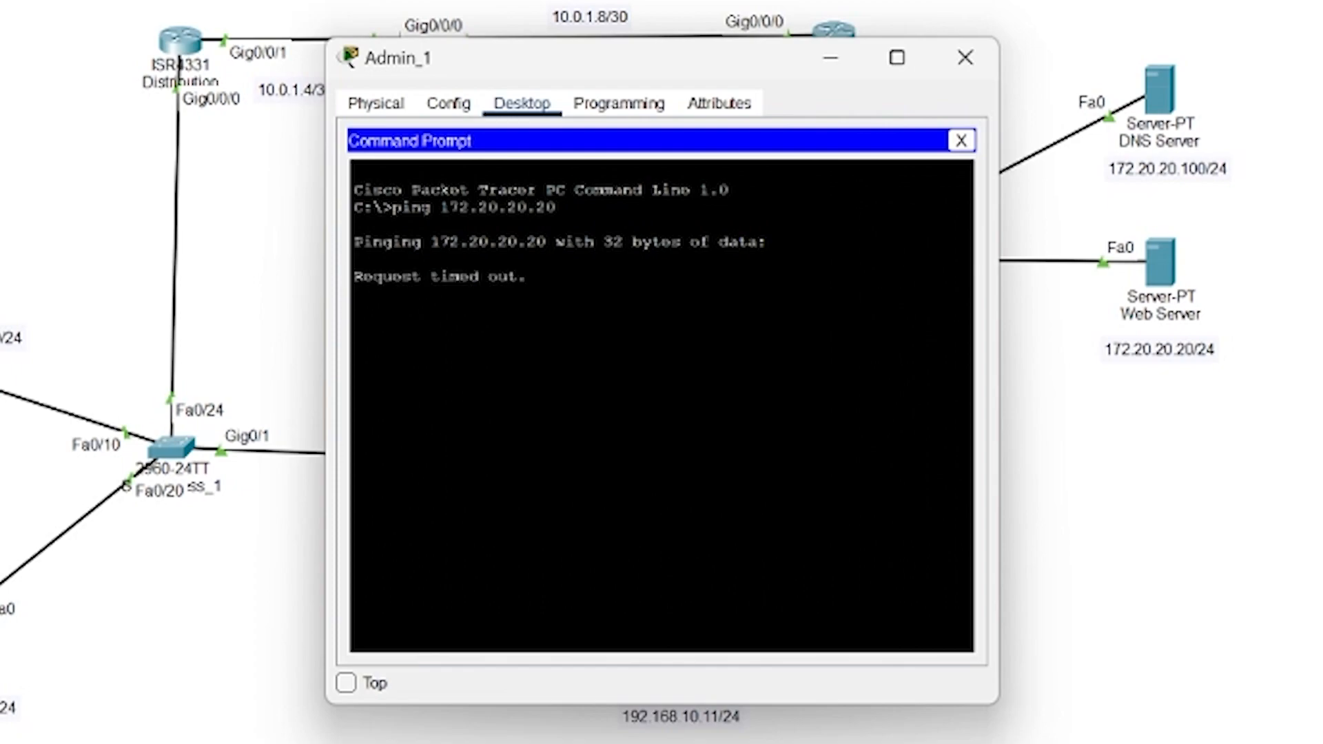
type("ping tri.com")
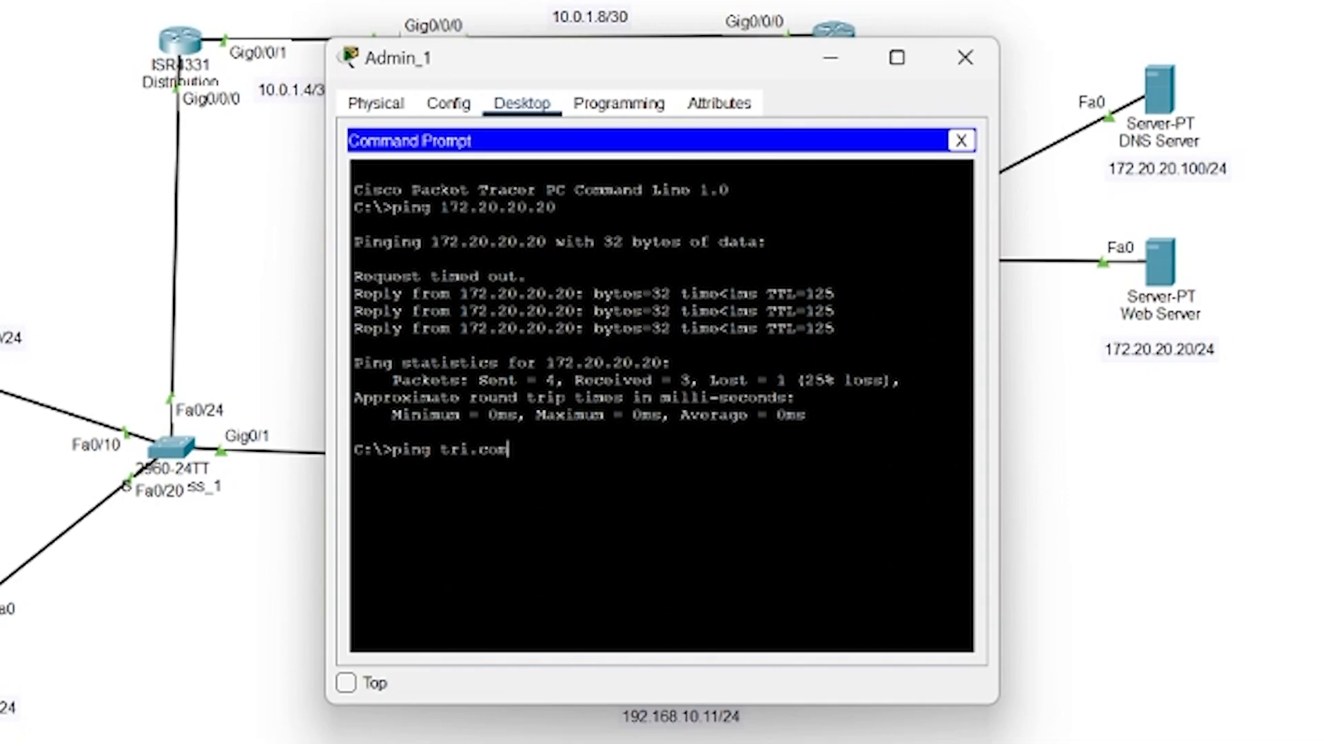
key("Return")
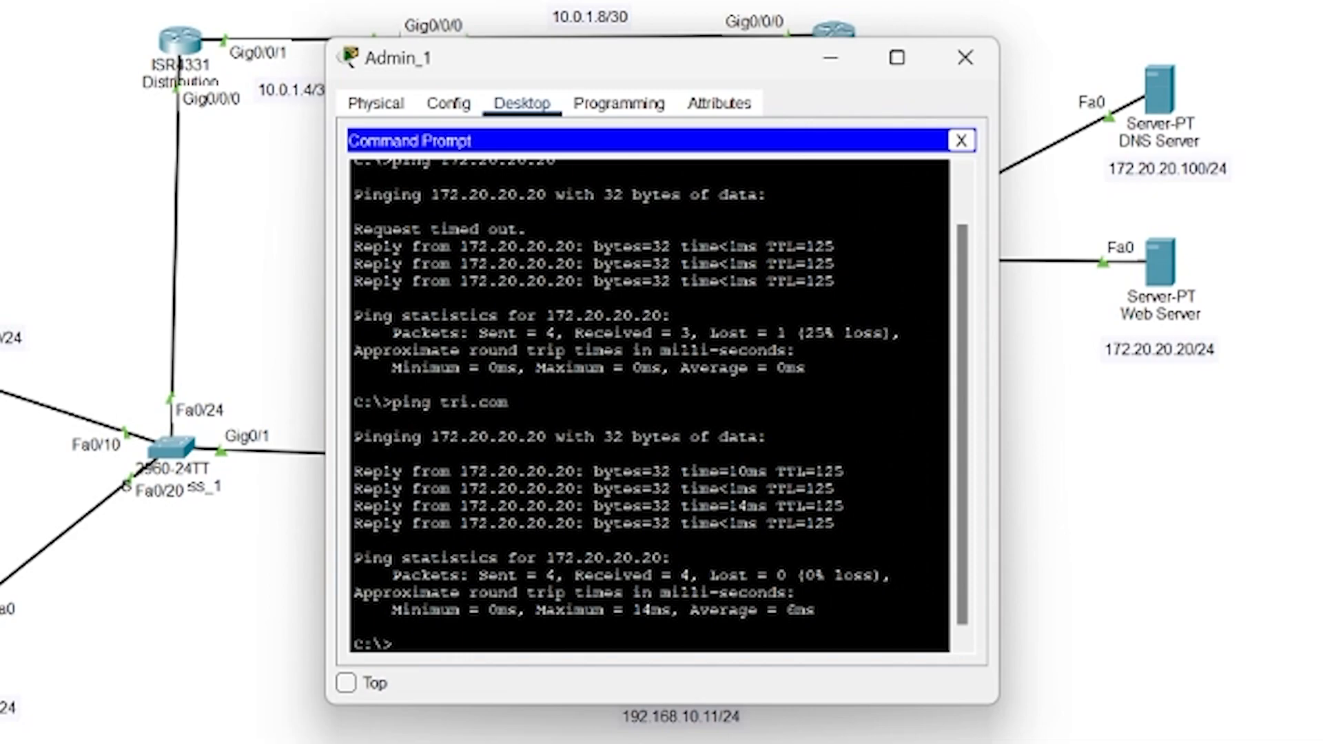
left_click(961, 140)
left_click(899, 182)
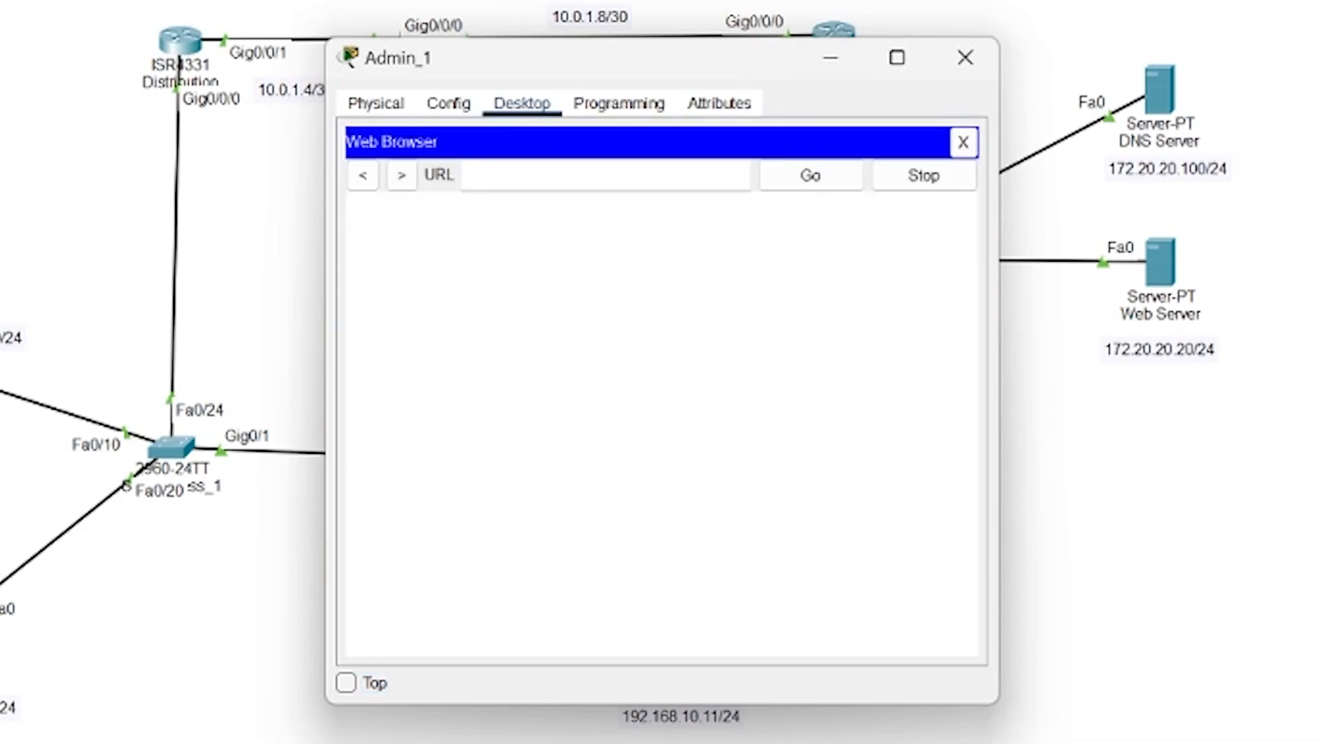
type("http://tro")
key("BackSpace")
type("i.com")
key("Return")
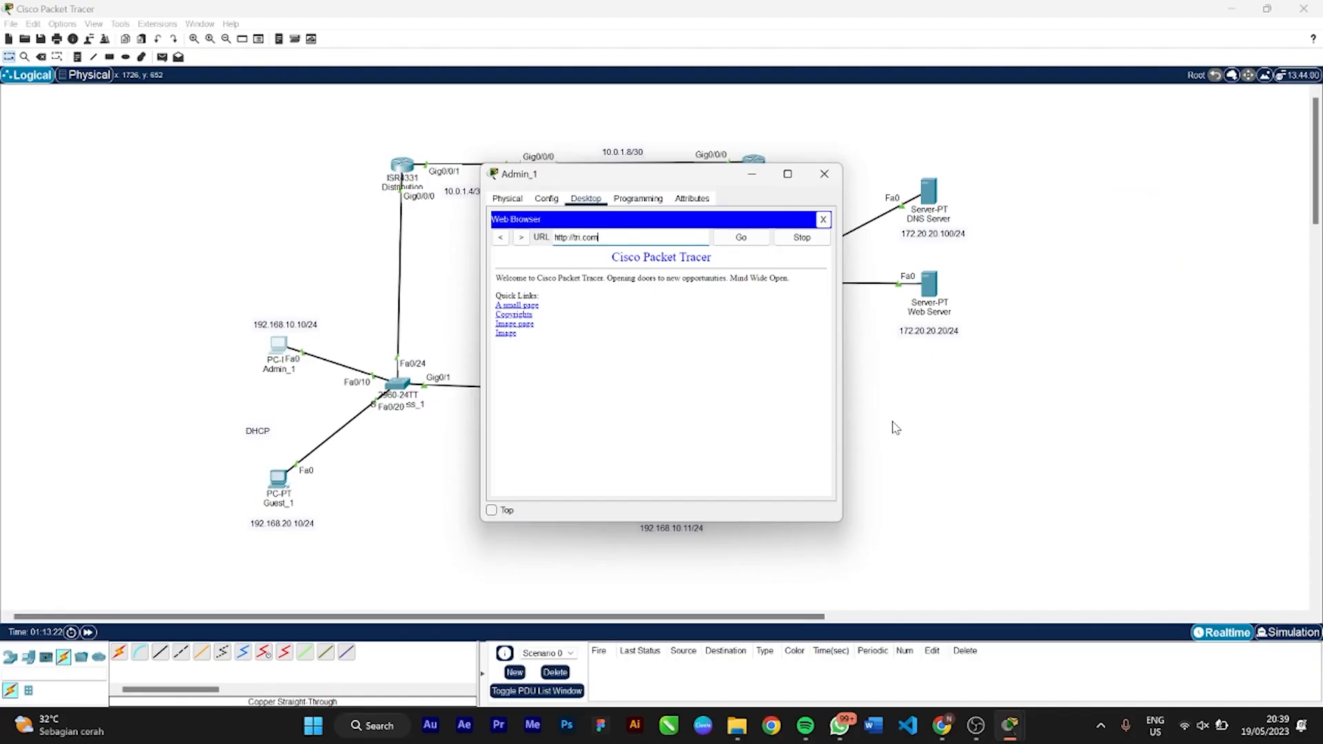
left_click_drag(662, 178, 366, 108)
Open index.html for editing in the Web Server's HTTP service and delete the welcome text and quick links below the heading
left_click(930, 286)
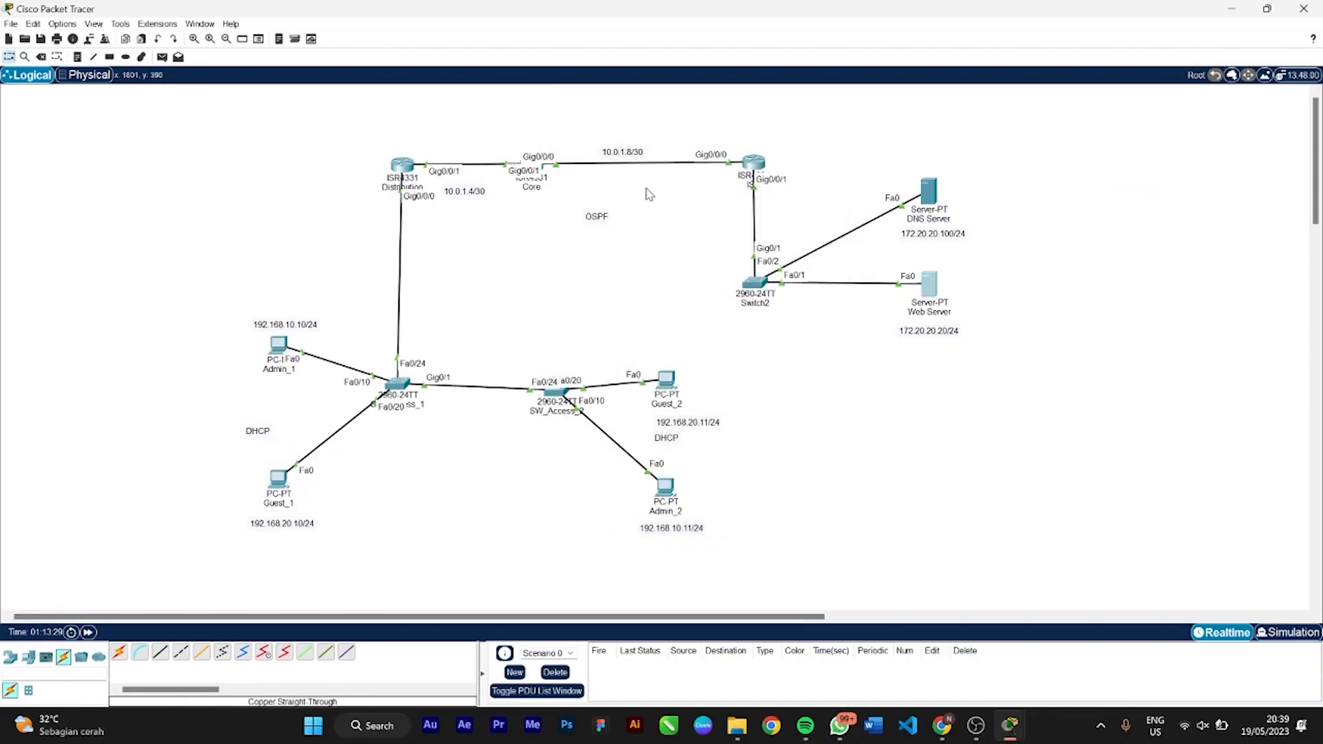
left_click(586, 199)
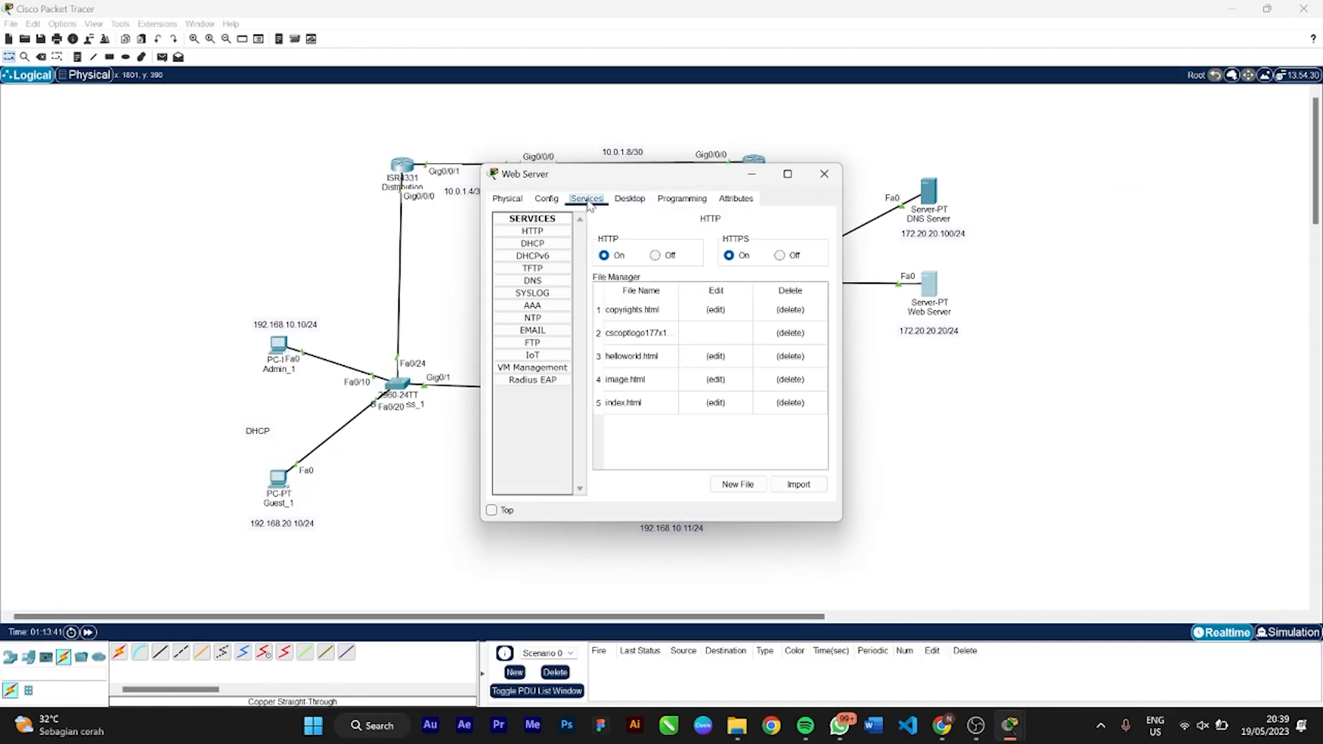
left_click(714, 403)
left_click_drag(771, 330, 596, 271)
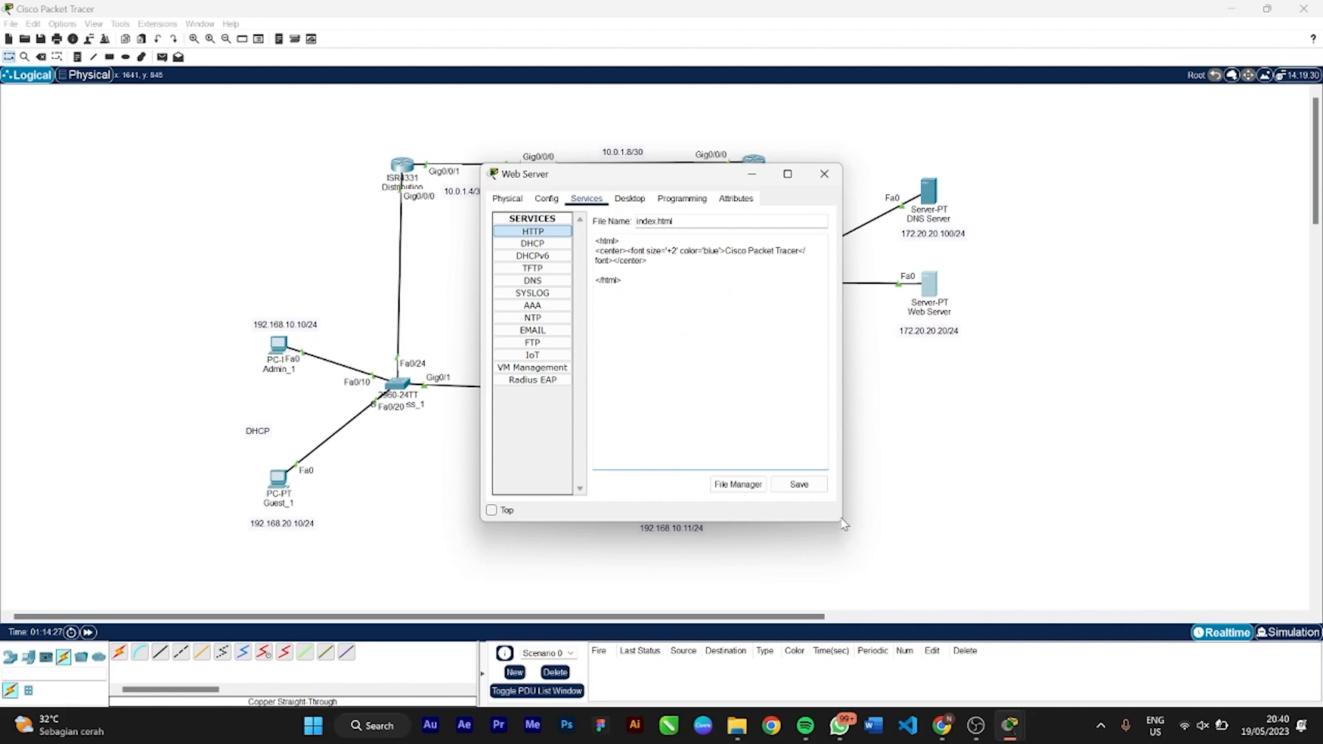
Enlarge the Web Server window, remove the heading's font element from index.html, and leave an empty line between the center tags
left_click_drag(838, 517, 1001, 588)
left_click_drag(819, 251, 632, 251)
key("BackSpace")
key("BackSpace")
key("BackSpace")
key("Delete")
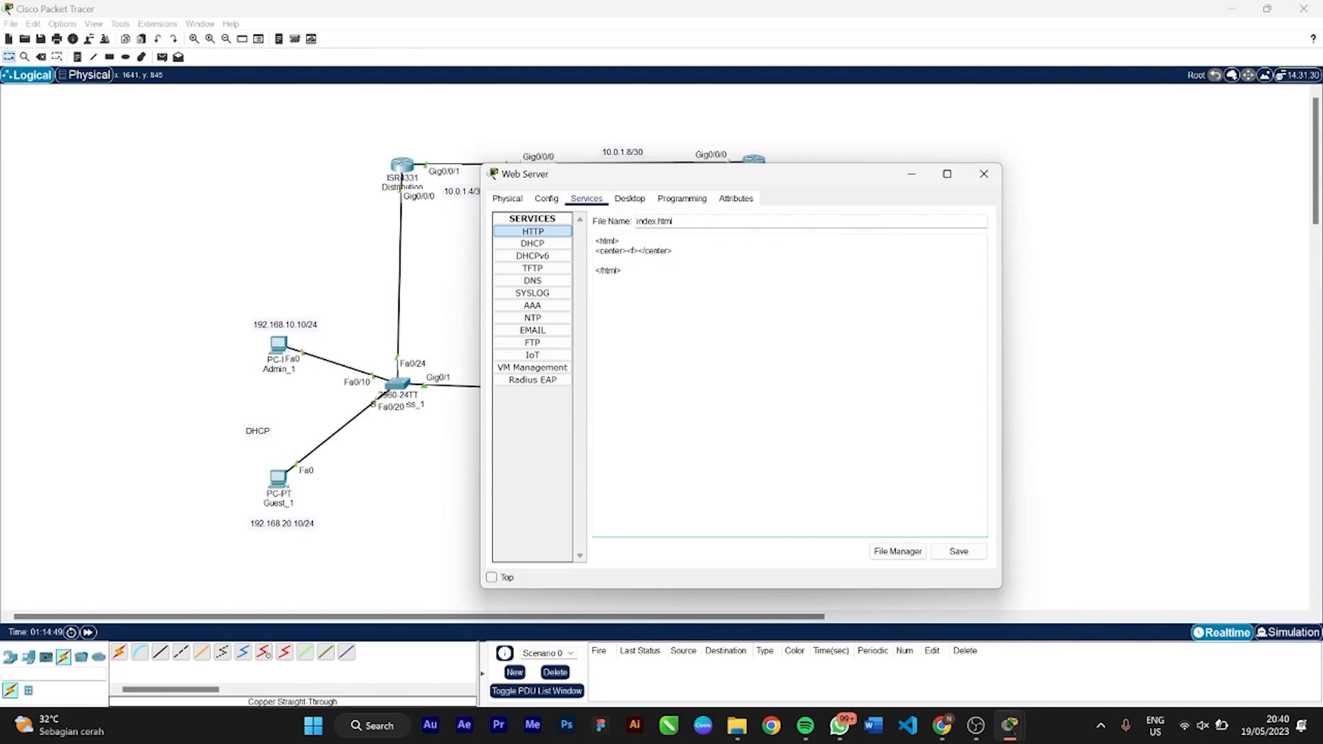
key("Return")
key("BackSpace")
left_click(620, 241)
left_click(628, 251)
key("Return")
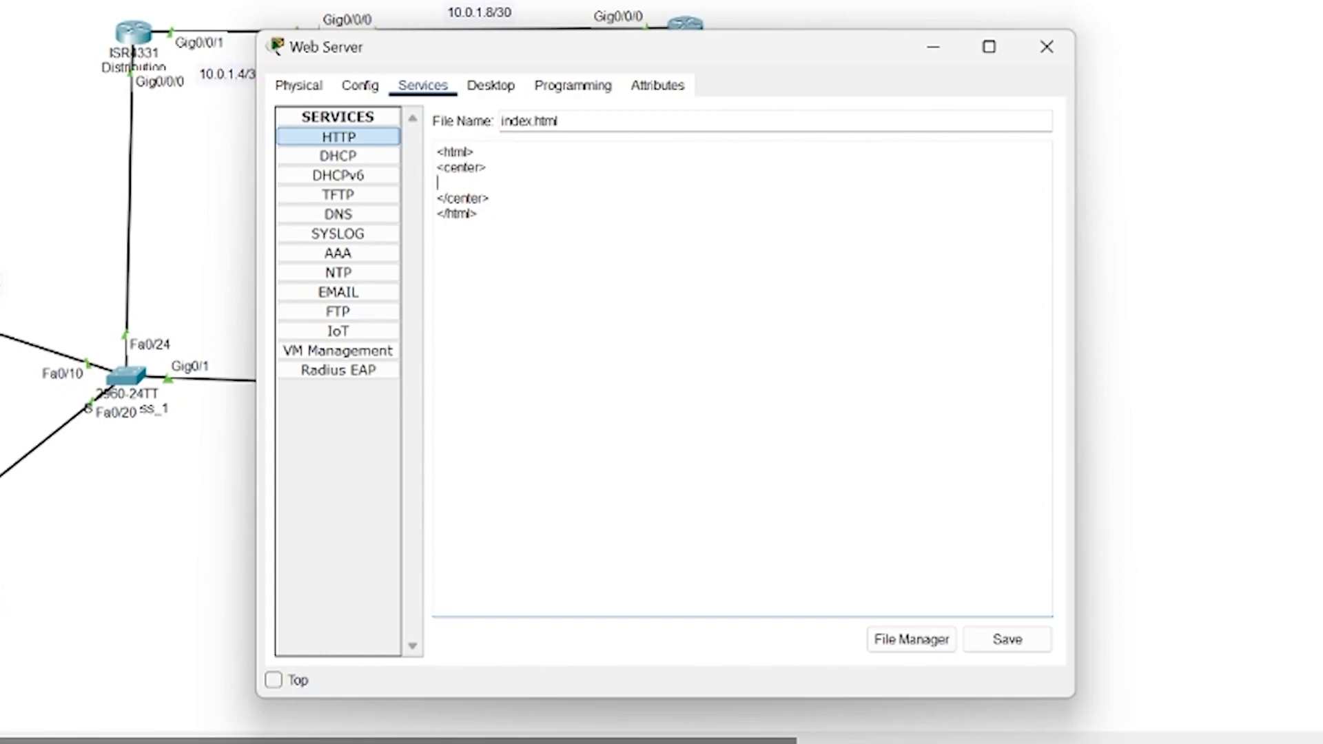
Enter "Program Studi Teknologi Rekayasa Internet SV UGM" between the center tags of index.html
type("Program")
key("Caps_Lock")
type("S")
key("Caps_Lock")
type("tudi")
key("Caps_Lock")
type("T")
key("Caps_Lock")
type("eknologi Rekayasa Interne")
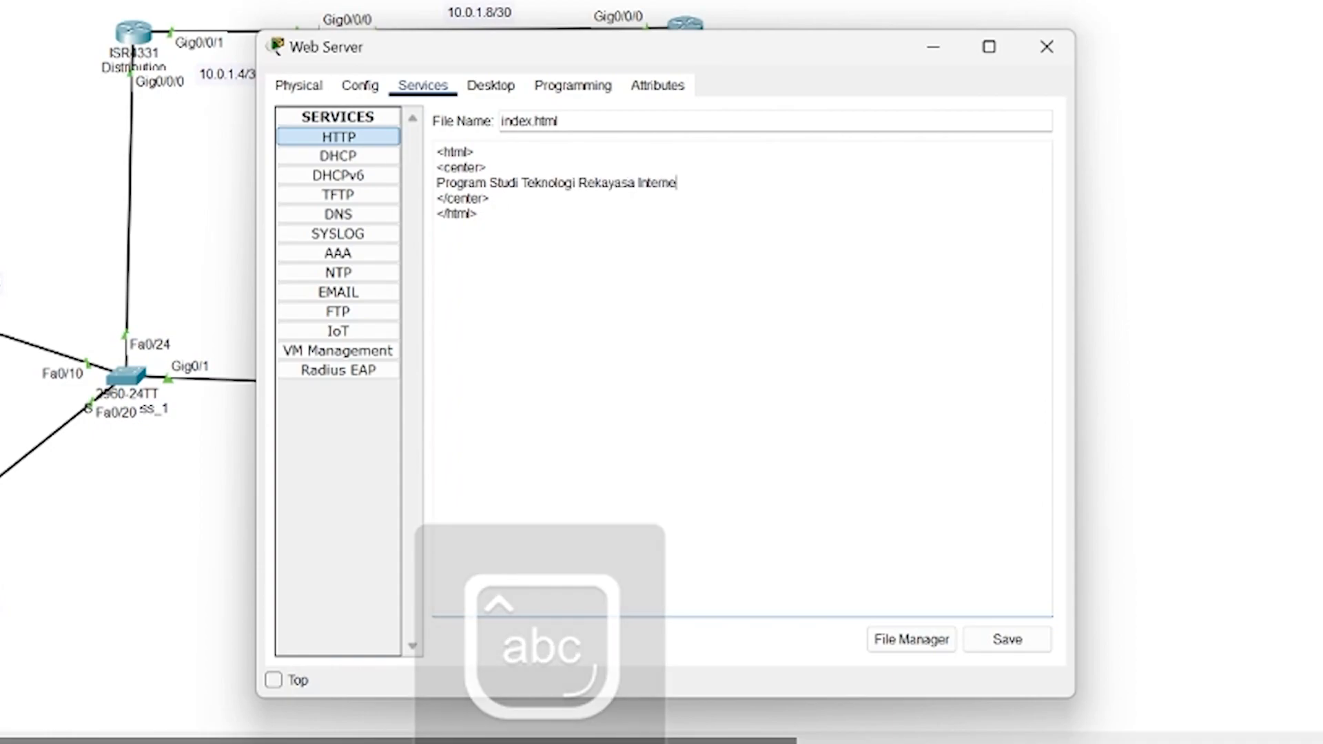
type("t")
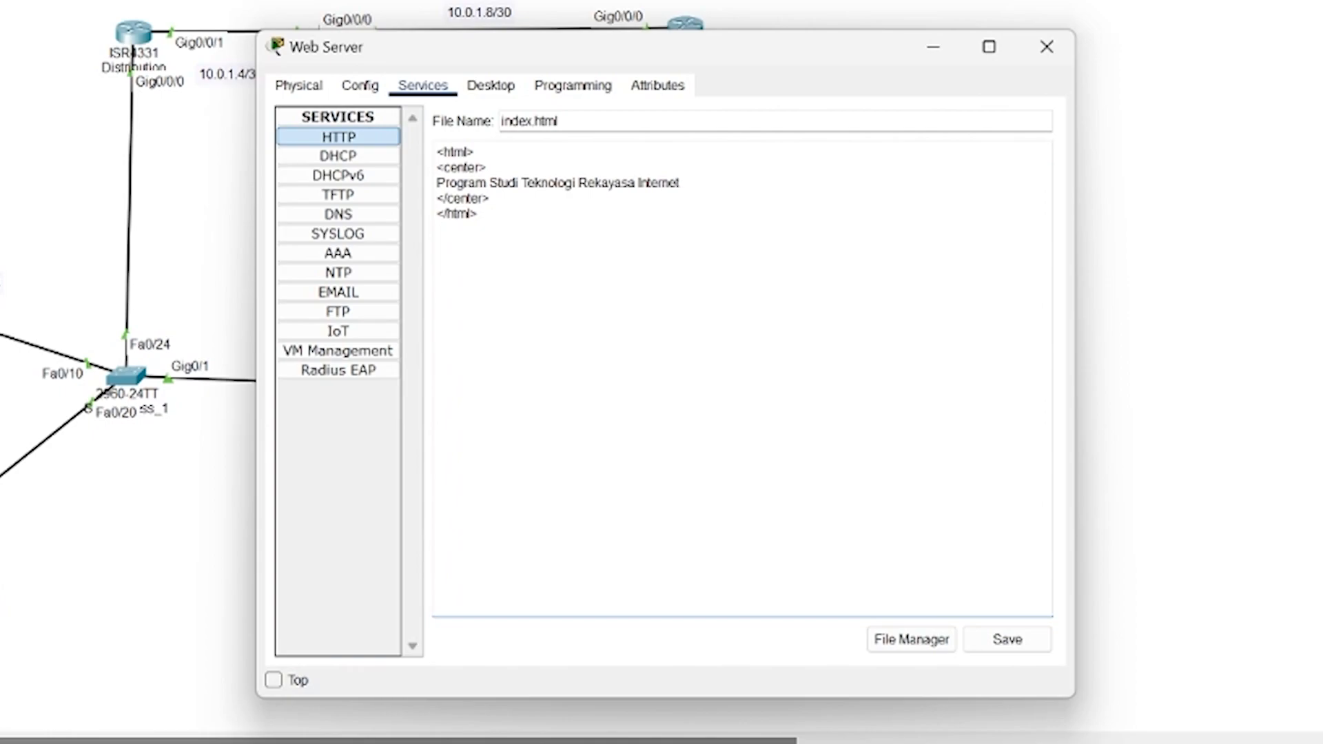
key("Caps_Lock")
type("SV UGM")
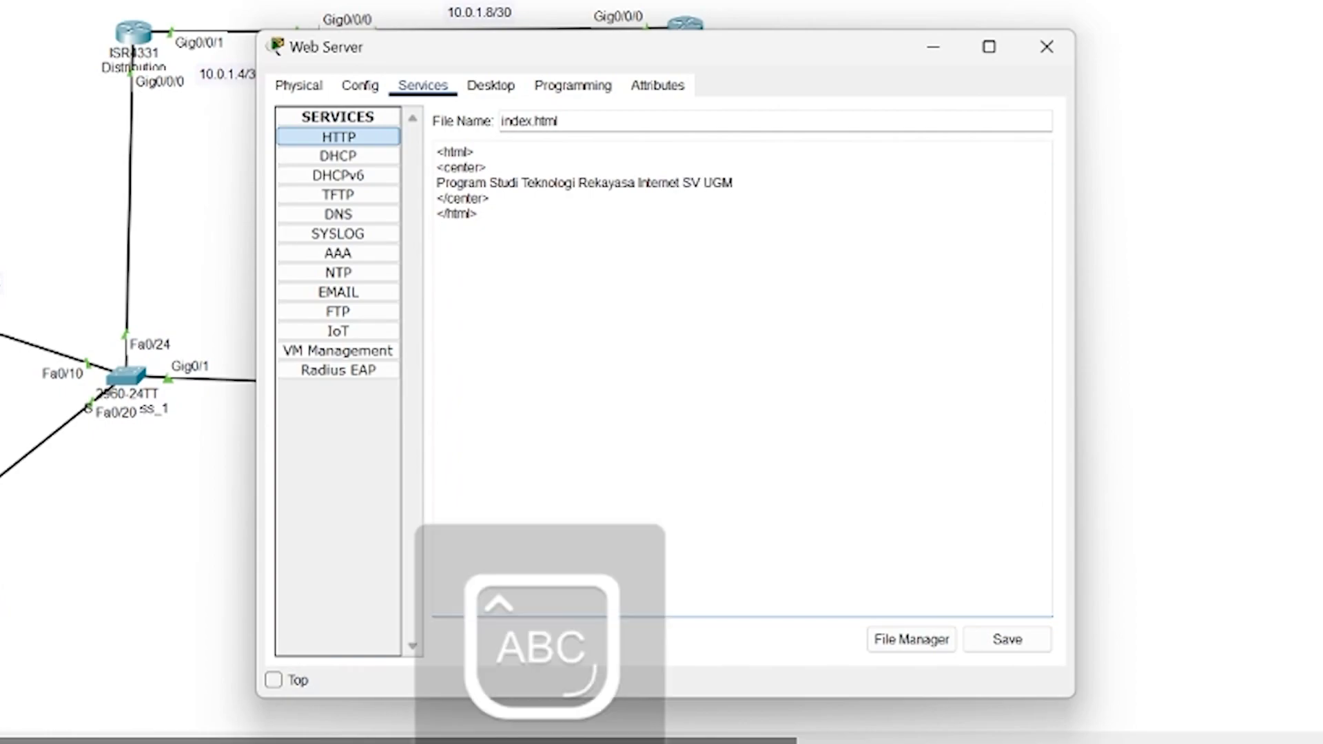
key("Caps_Lock")
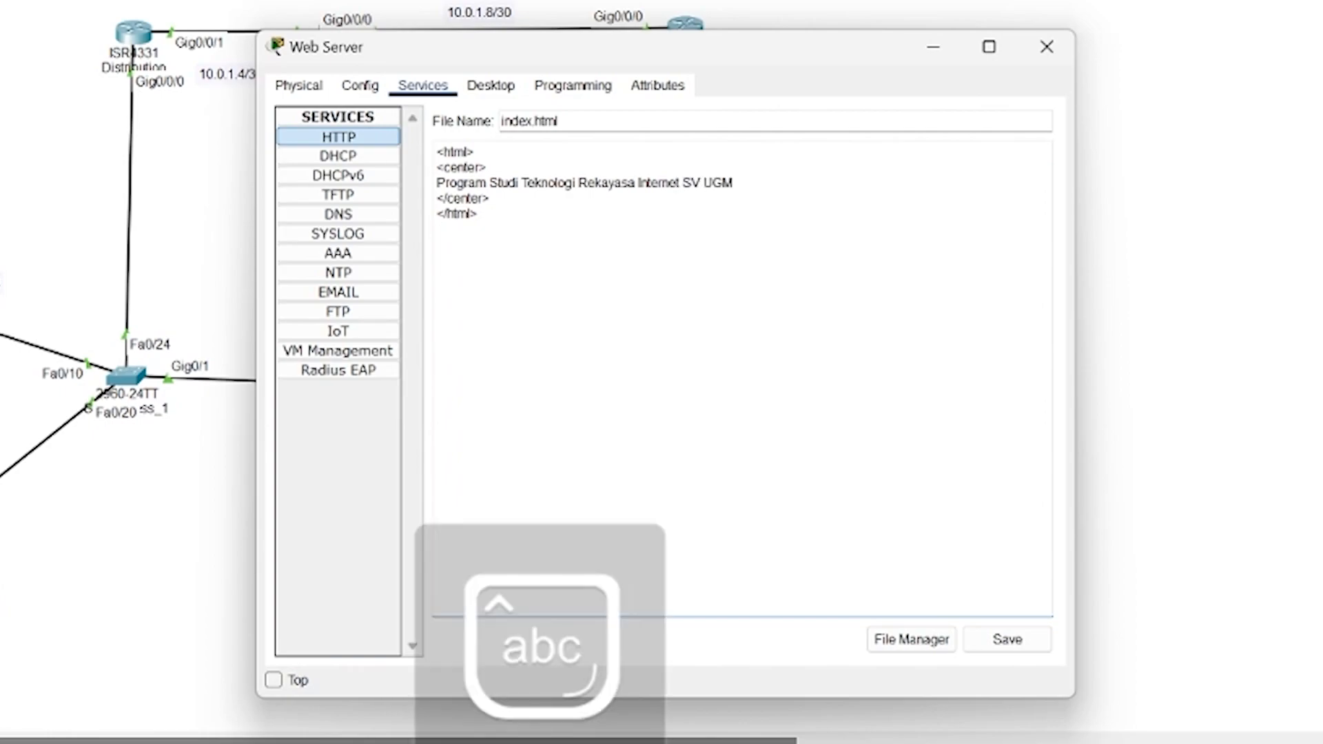
Insert "Selamat Datang Mahasiswa Baru" before "Program Studi" in the page text
left_click(439, 183)
key("Caps_Lock")
type("S")
key("Caps_Lock")
type("elamat Datang m")
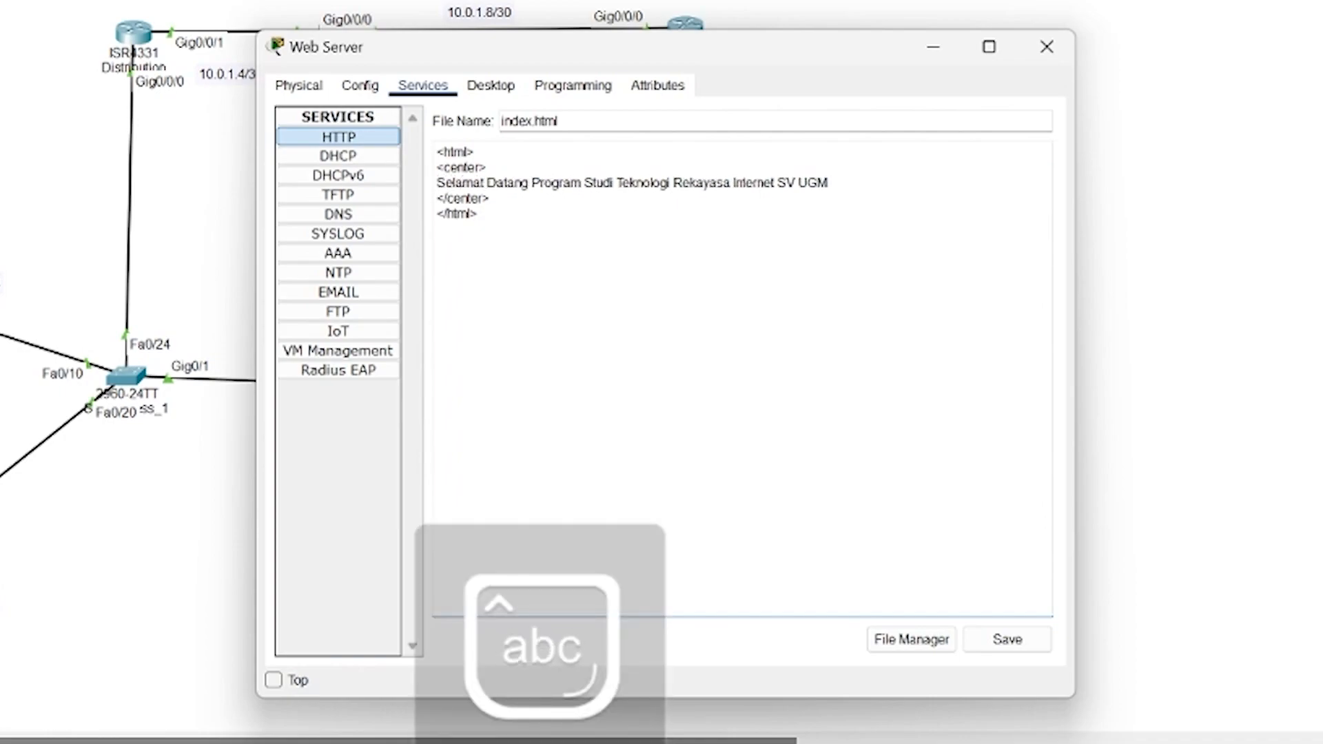
key("BackSpace")
key("Caps_Lock")
type("M")
key("Caps_Lock")
type("ahasiswa")
key("Caps_Lock")
type("B")
key("Caps_Lock")
type("aru")
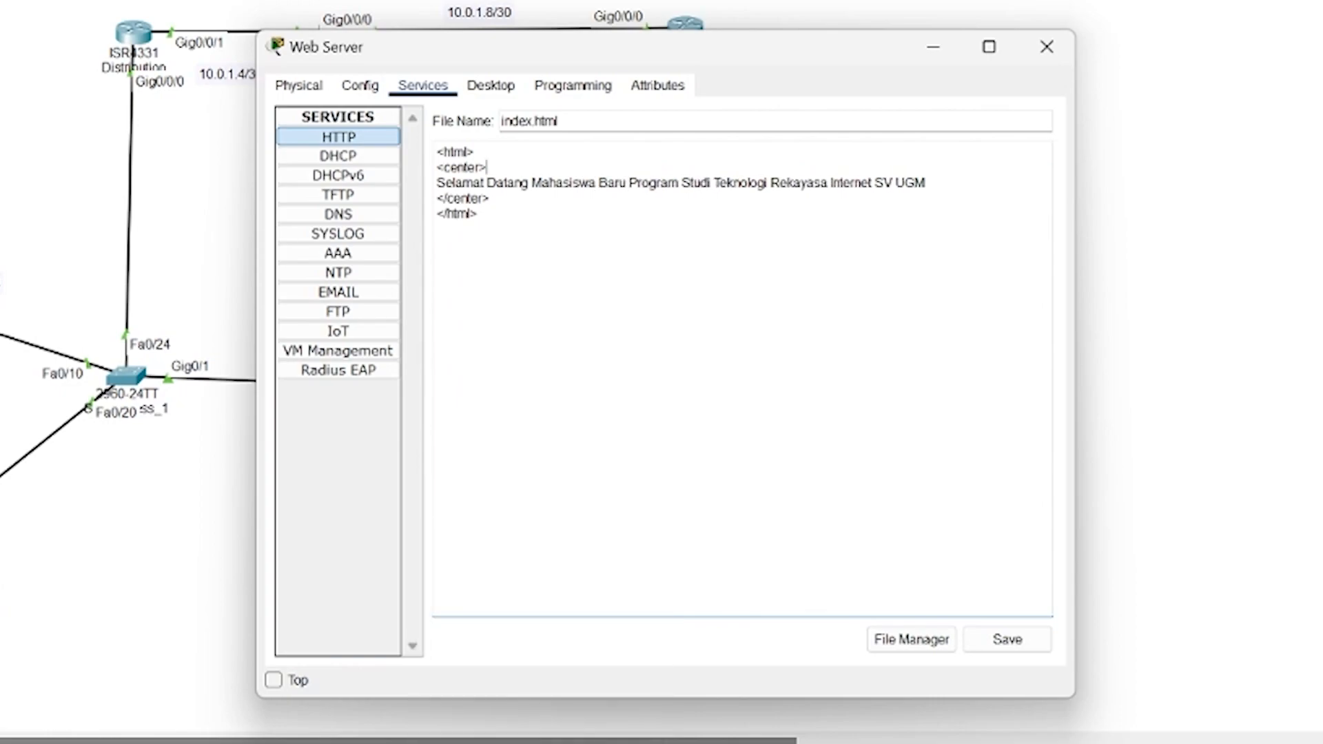
Wrap the page text in h1 tags on their own lines and save index.html, overwriting the existing file
key("Return")
type("<")
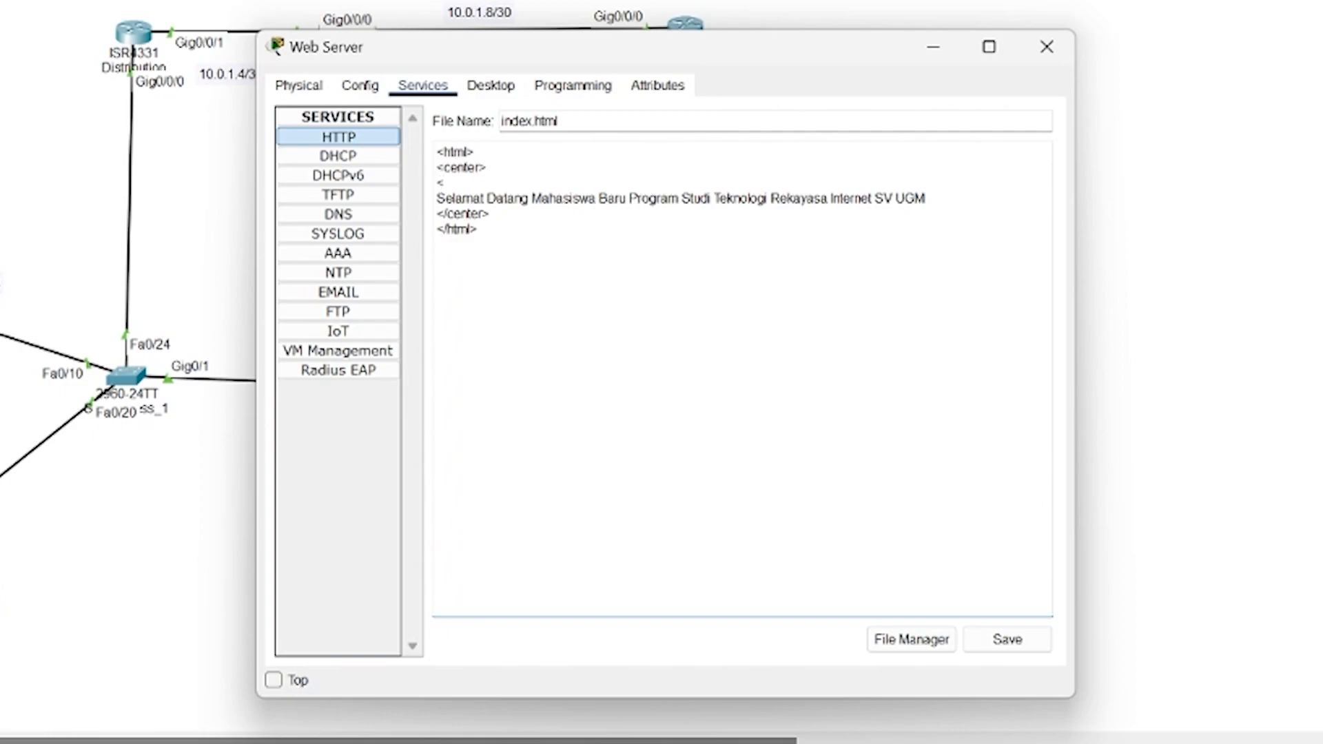
type("h1>")
key("Return")
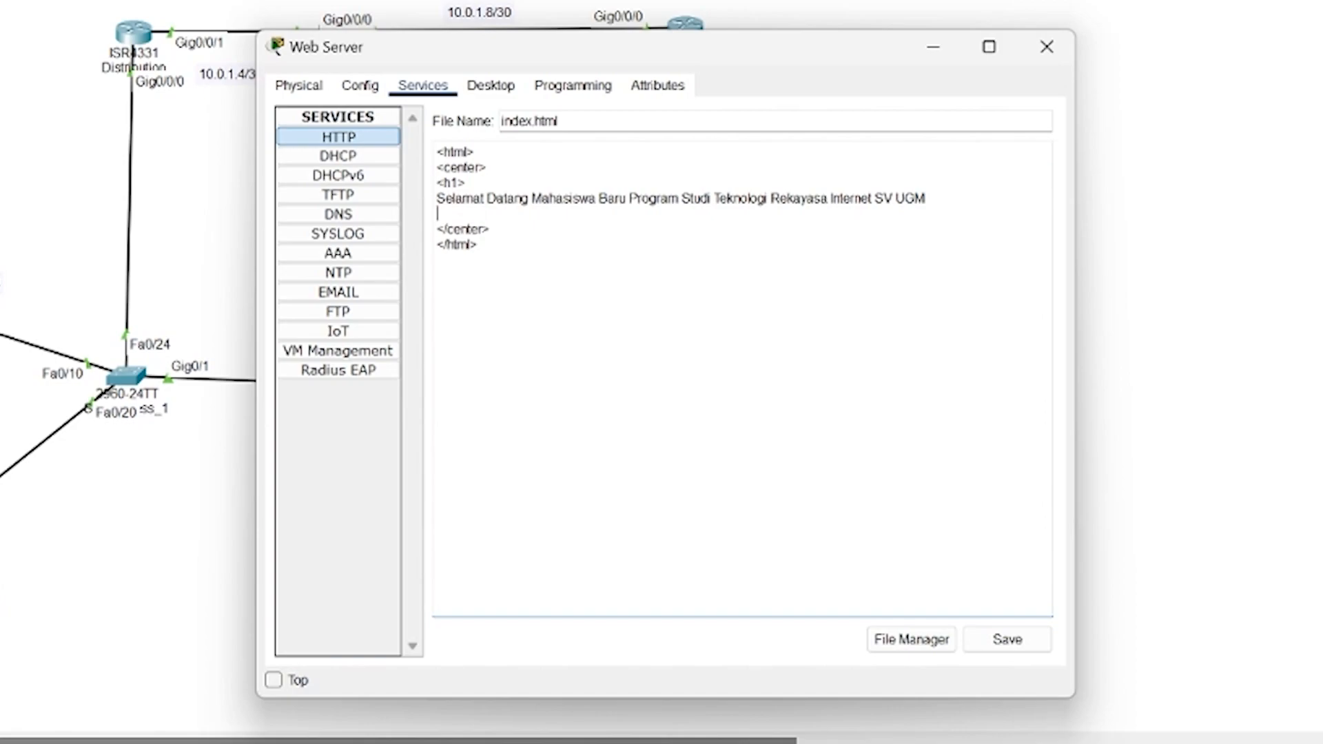
type("</h1> <")
type("/")
left_click(1007, 640)
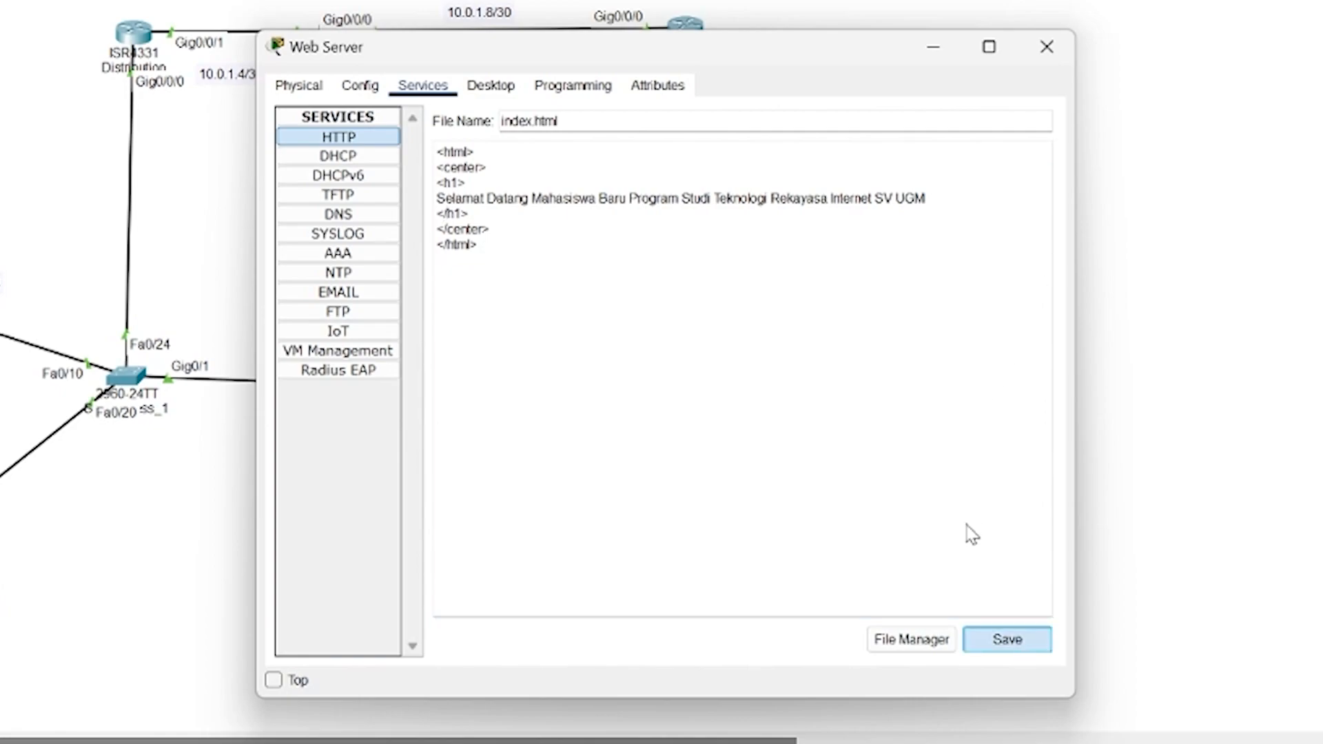
left_click(1009, 641)
left_click(688, 413)
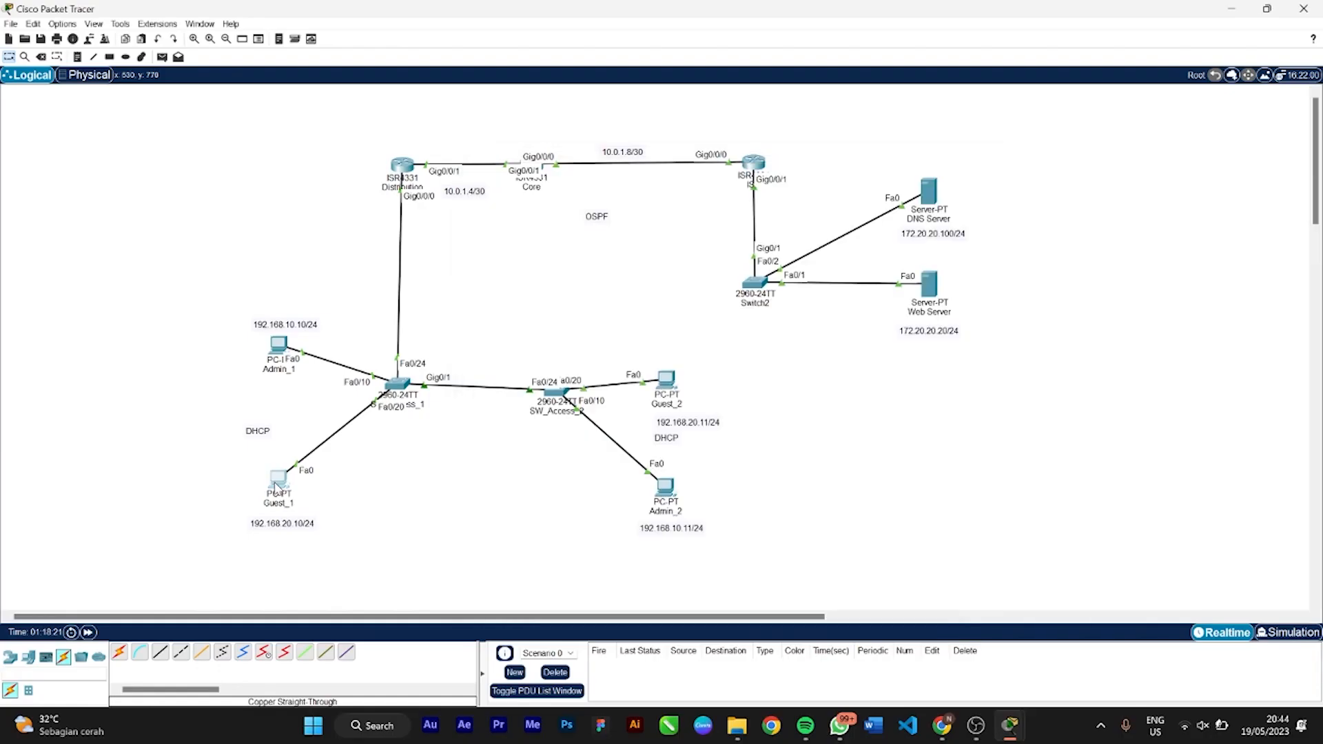
left_click(279, 480)
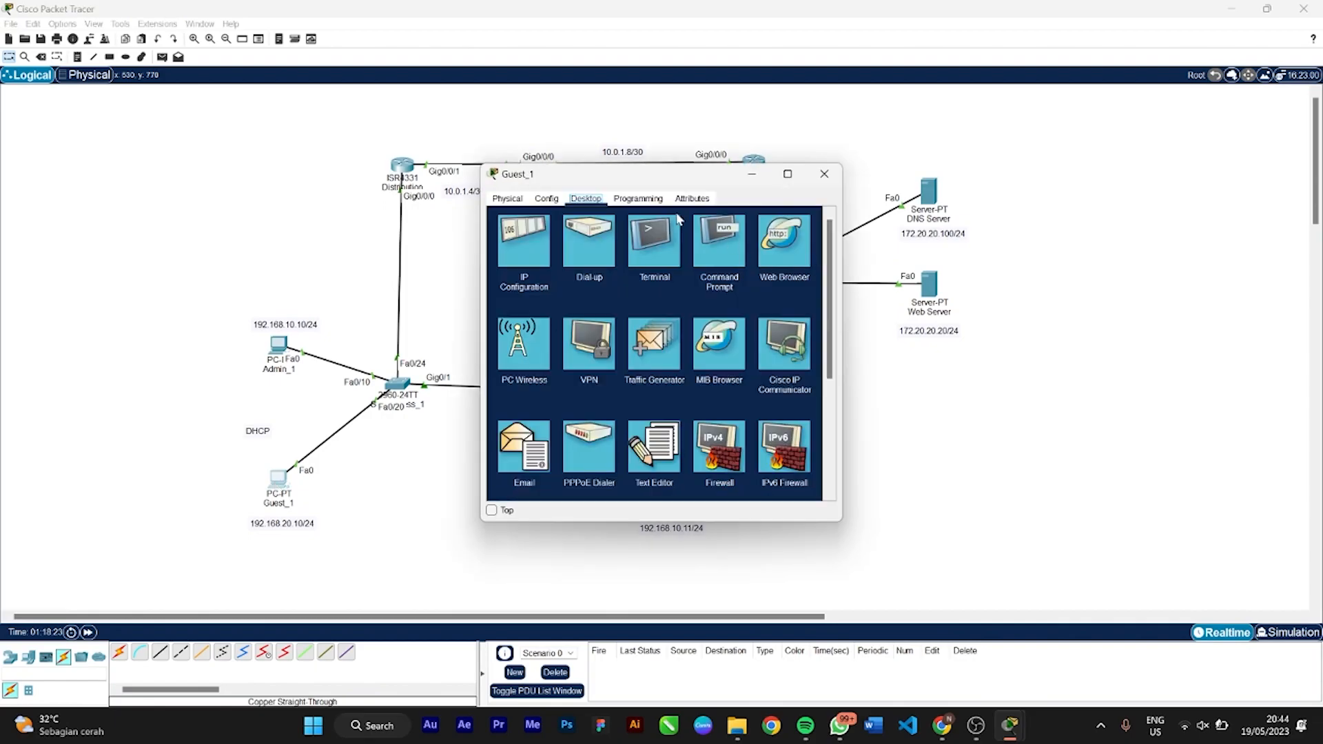
left_click(769, 252)
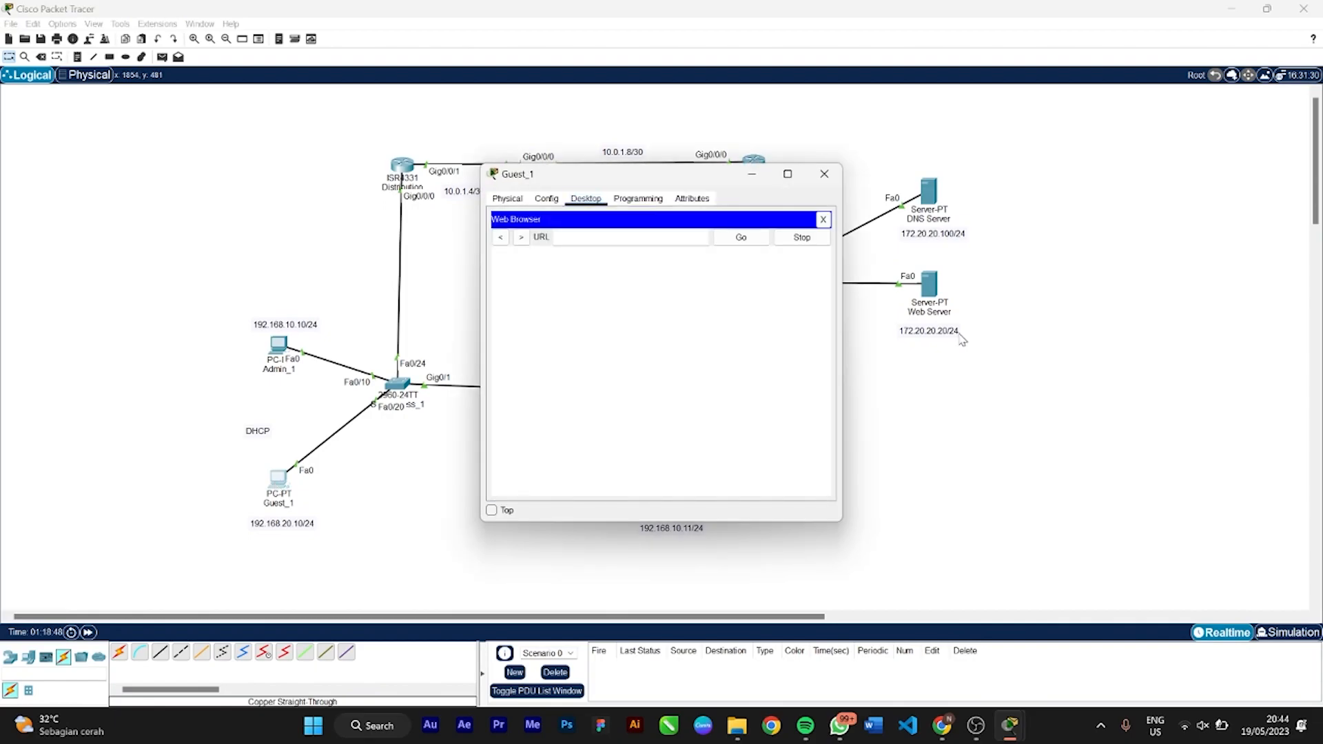
type("http://tri.com")
key("Return")
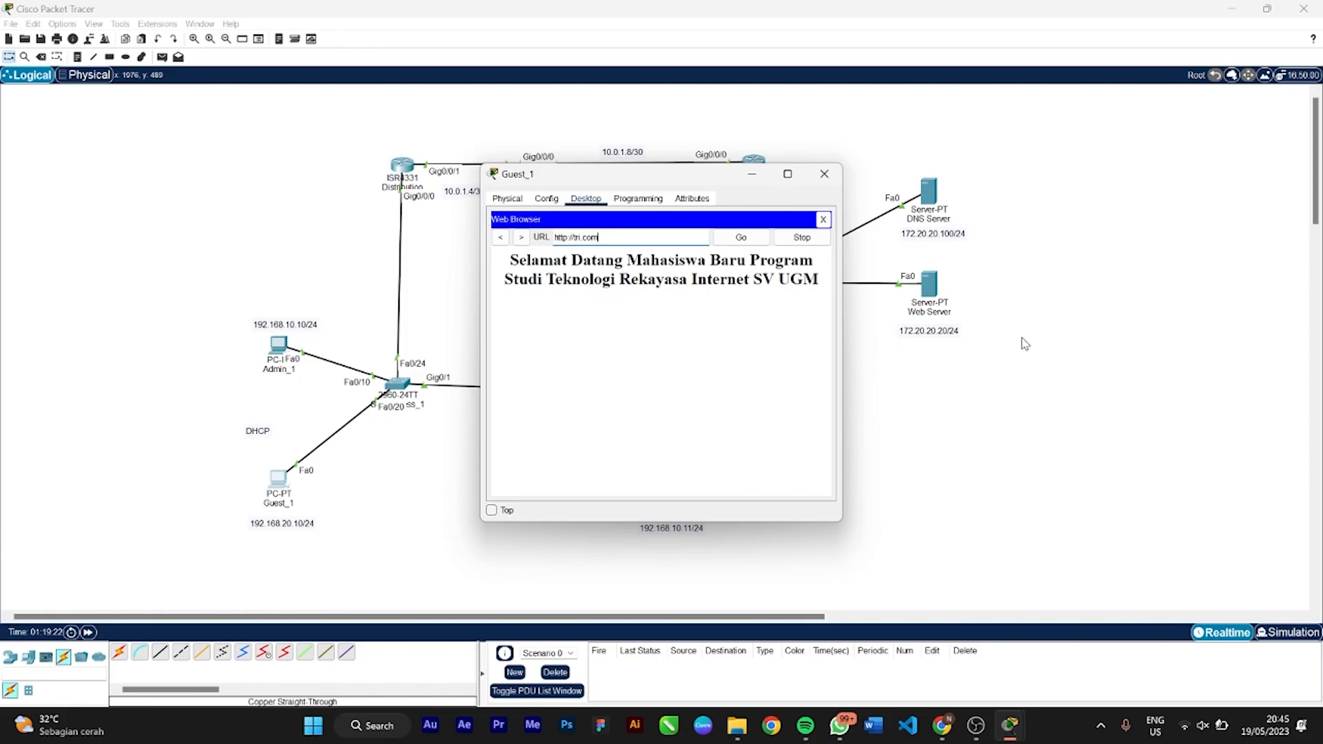
left_click(751, 174)
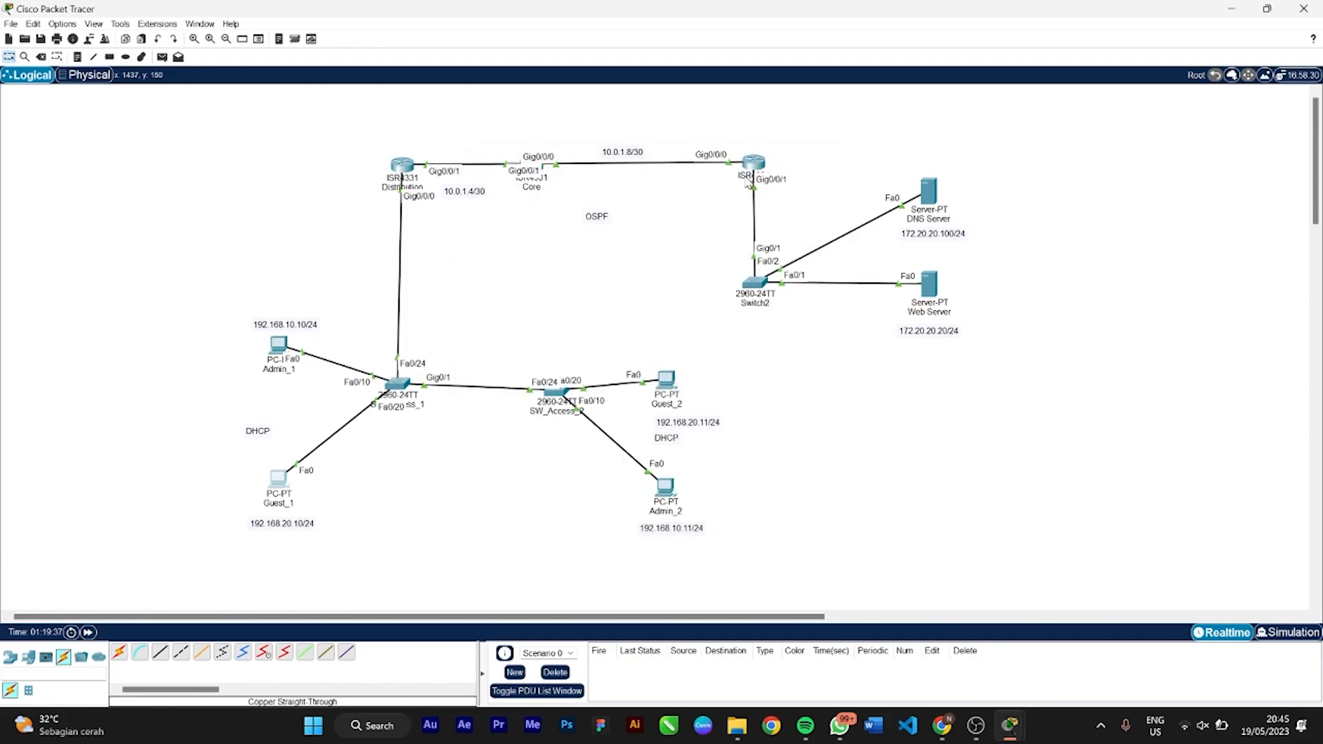